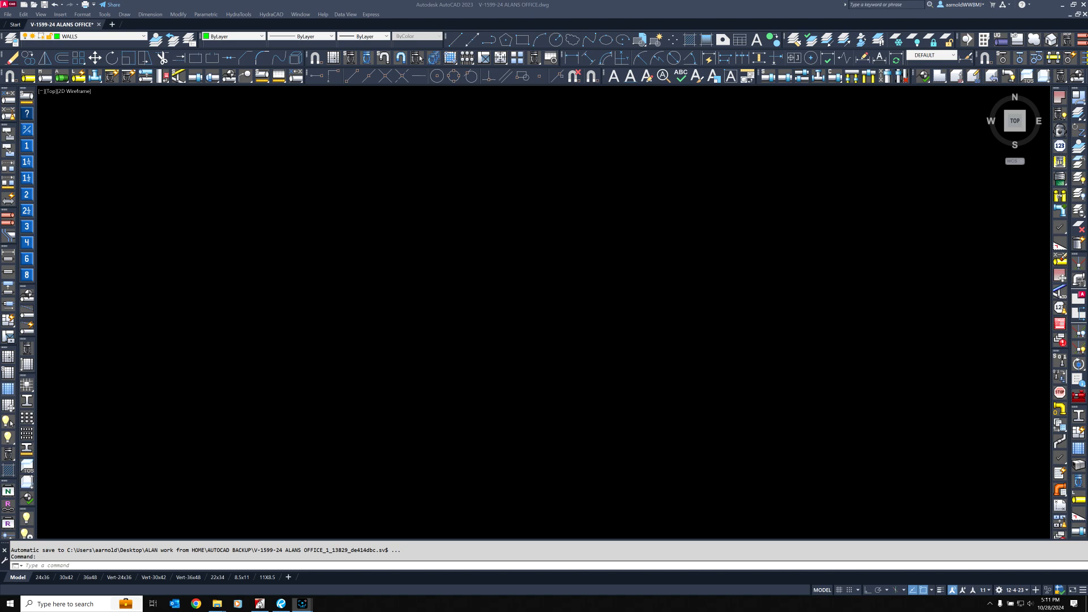
Switch to the Practice Office Architecturals floor plan in Bluebeam Revu and move its window onto the other monitor.
click(281, 603)
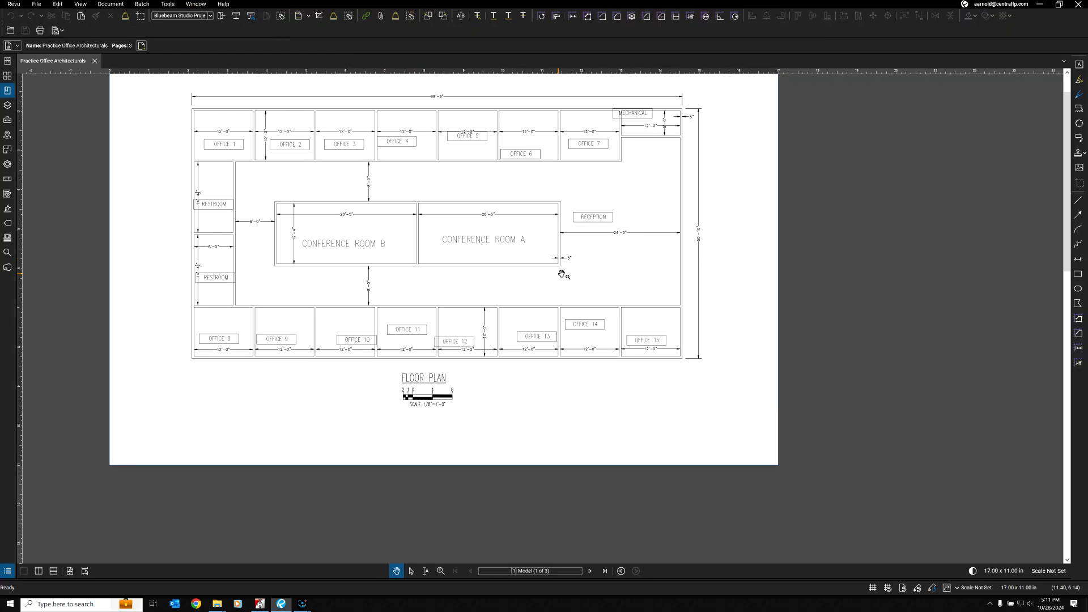
scroll(566, 280, up, 2)
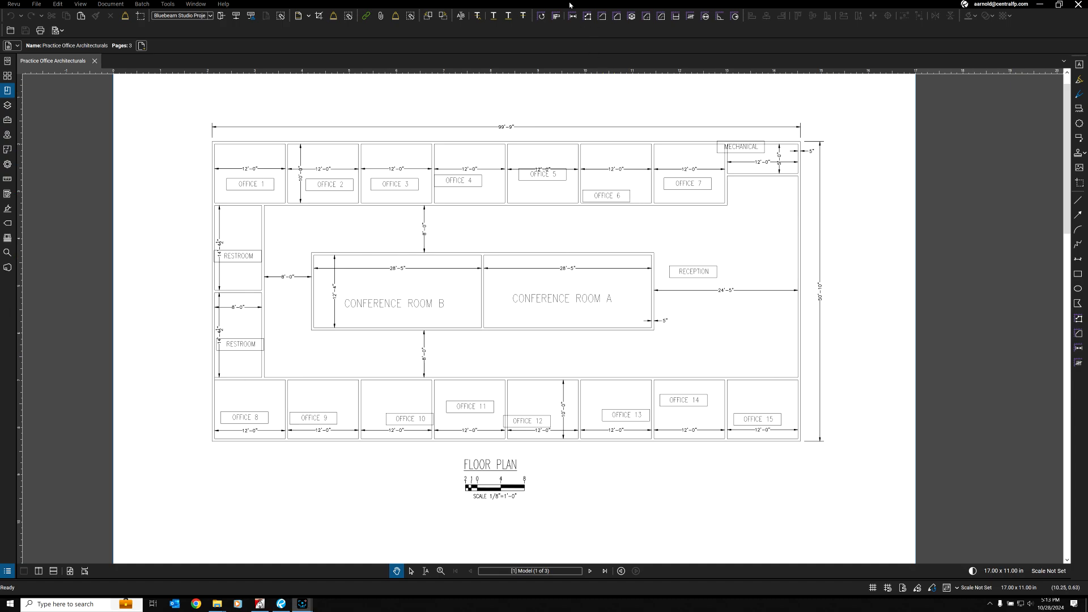
drag(569, 5, 1087, 250)
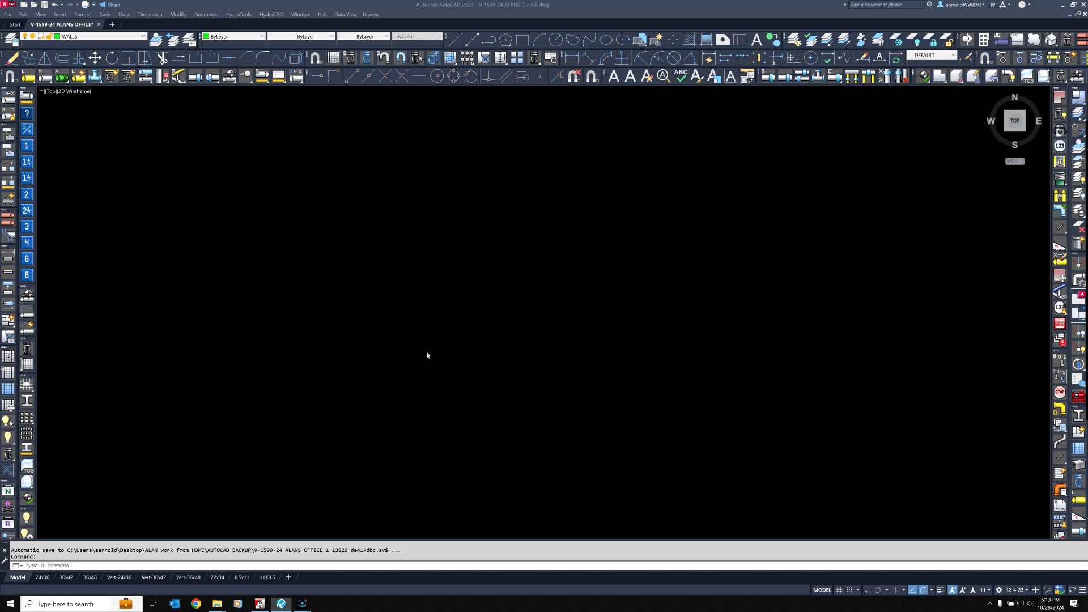
In AutoCAD, make WALLS the current layer and check the linetype choices, keeping ByLayer.
click(143, 36)
click(143, 38)
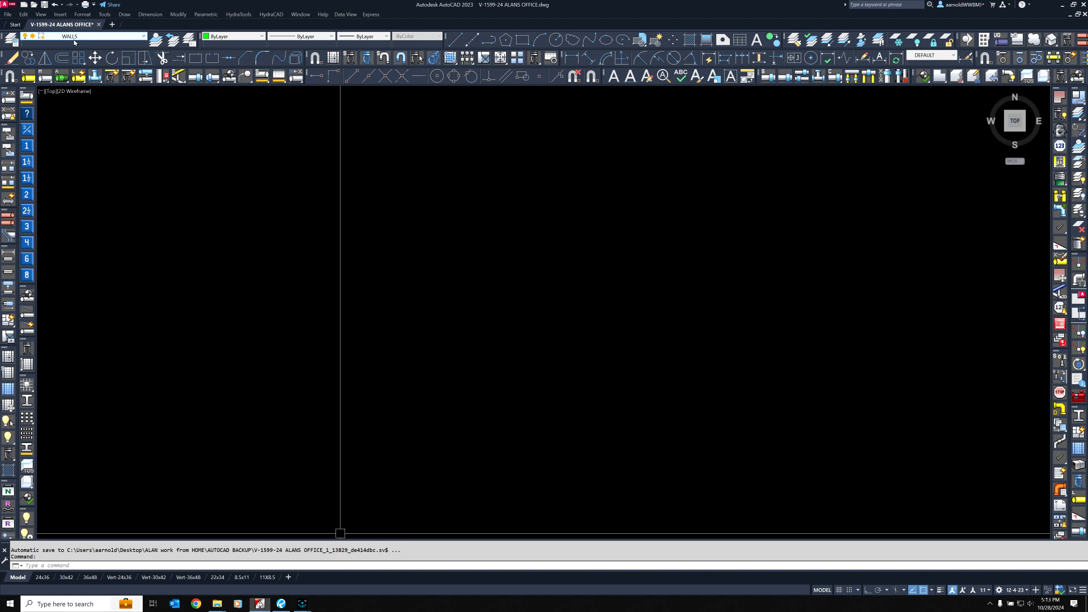
click(144, 36)
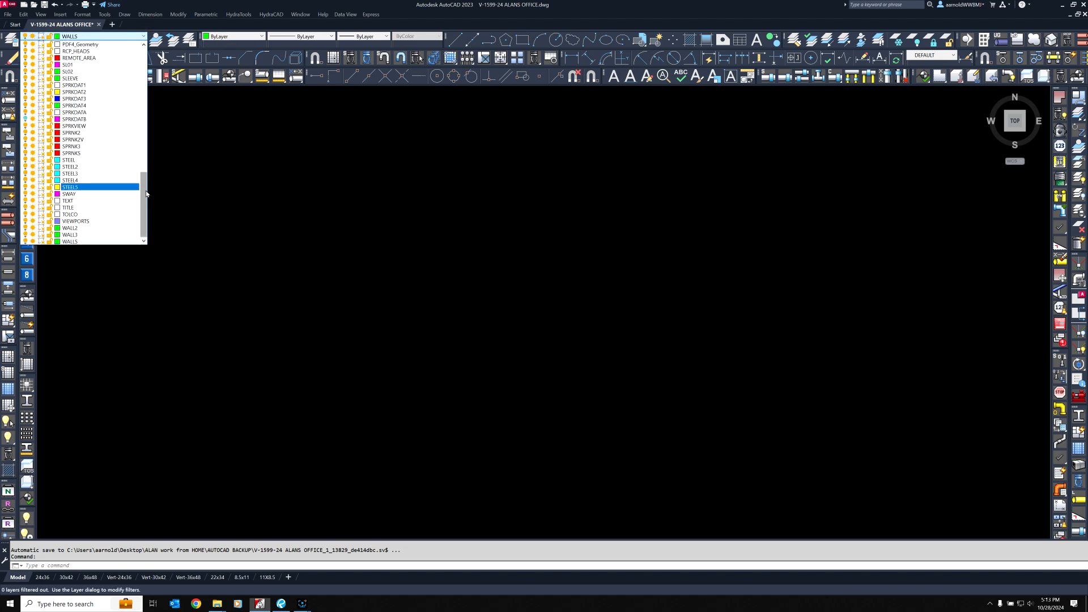
drag(145, 191, 145, 219)
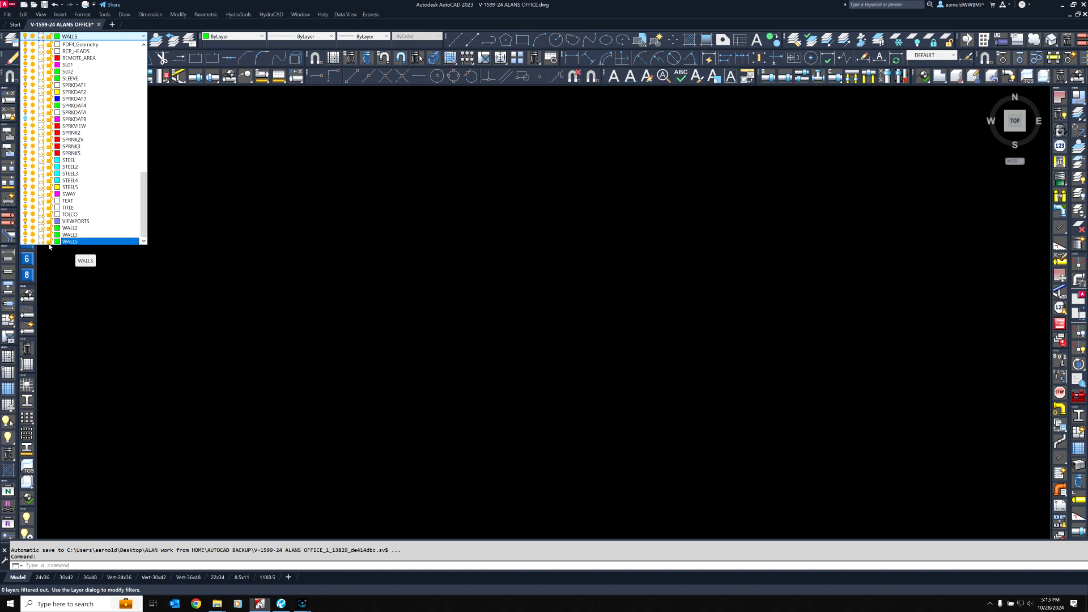
click(71, 242)
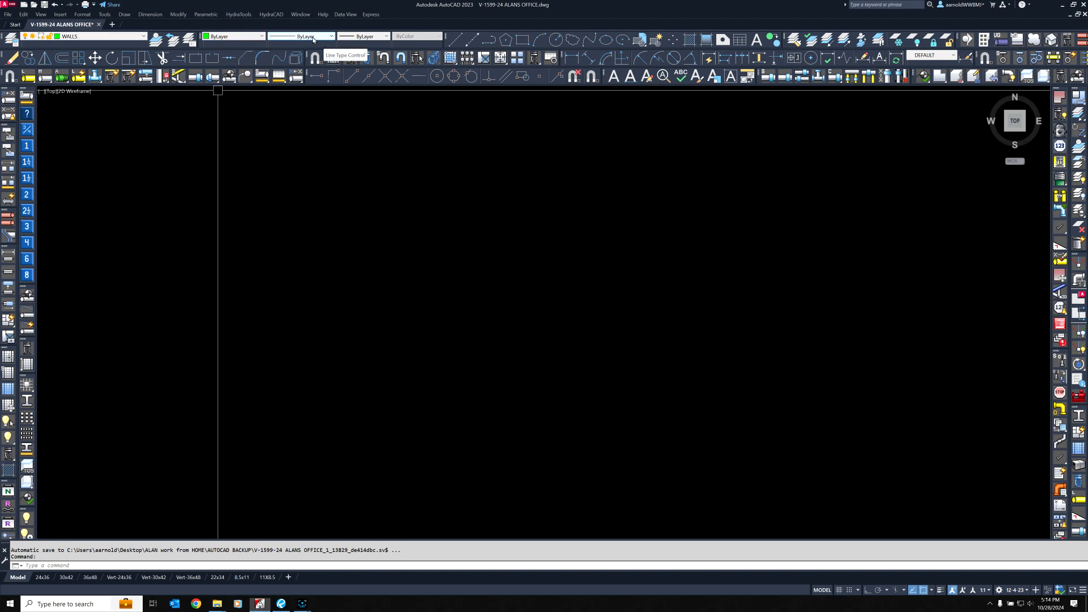
click(331, 37)
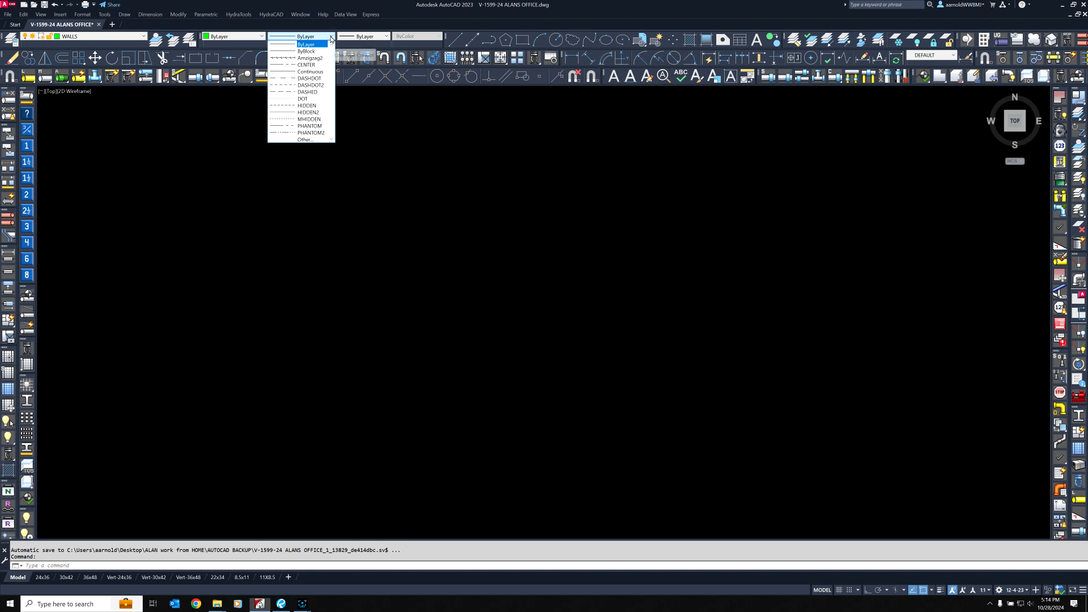
click(331, 38)
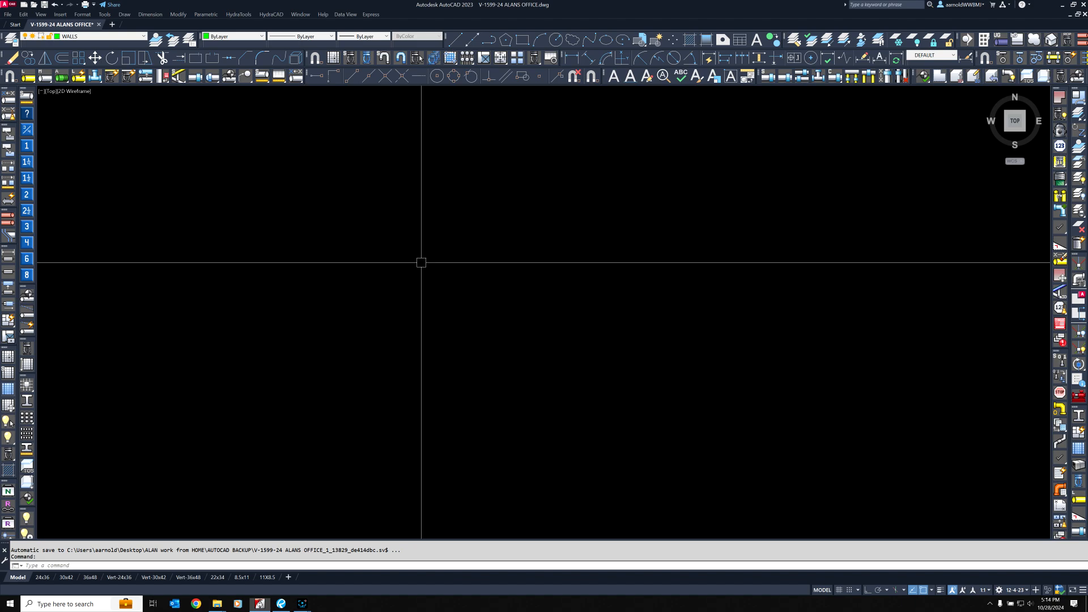
text(LINE)
key(Return)
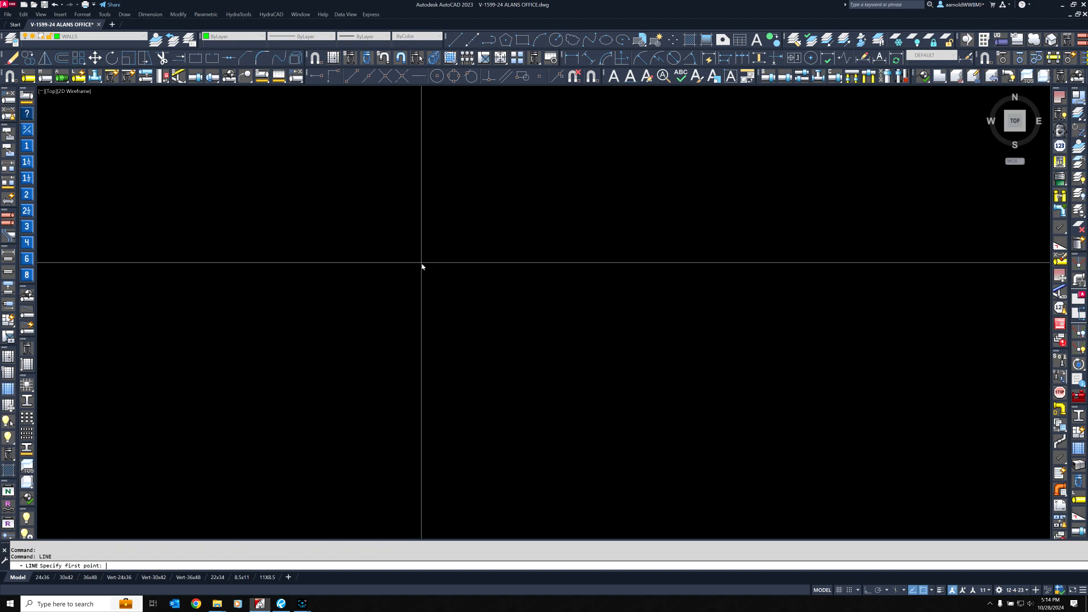
key(Escape)
key(Escape)
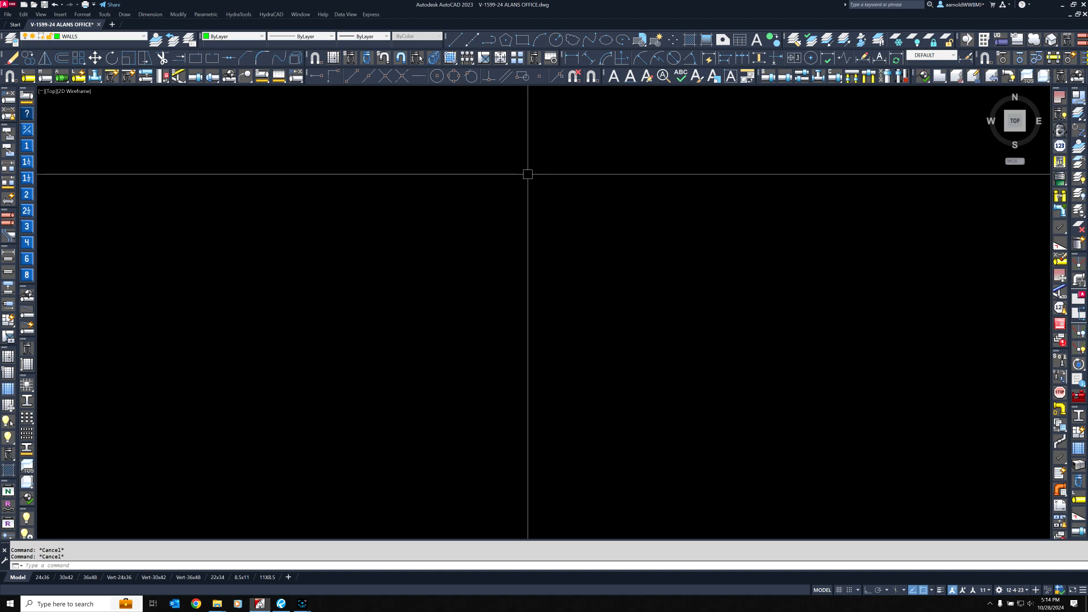
click(455, 40)
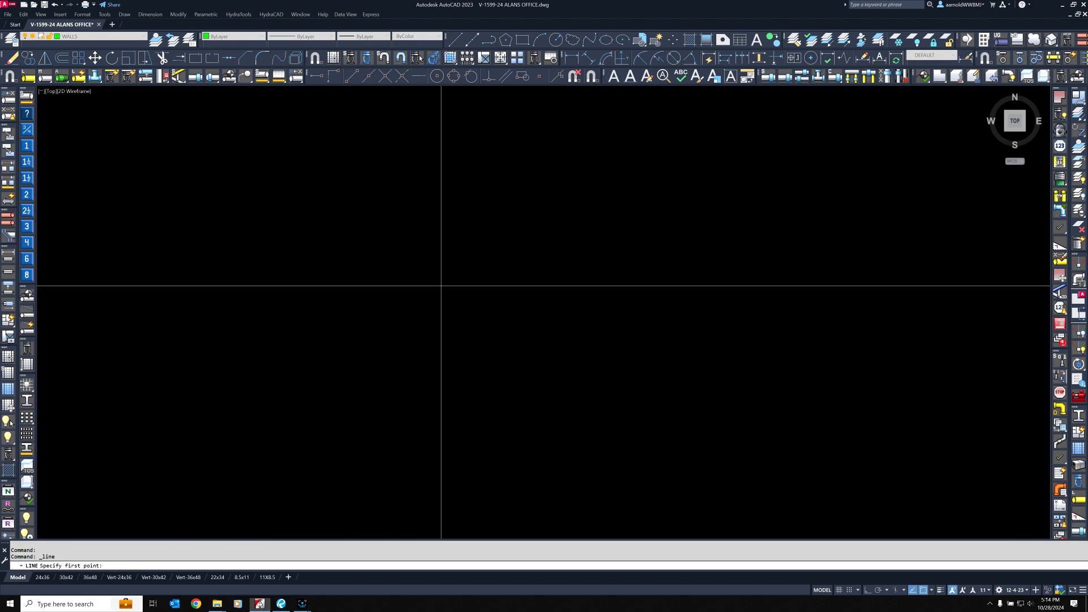
key(Escape)
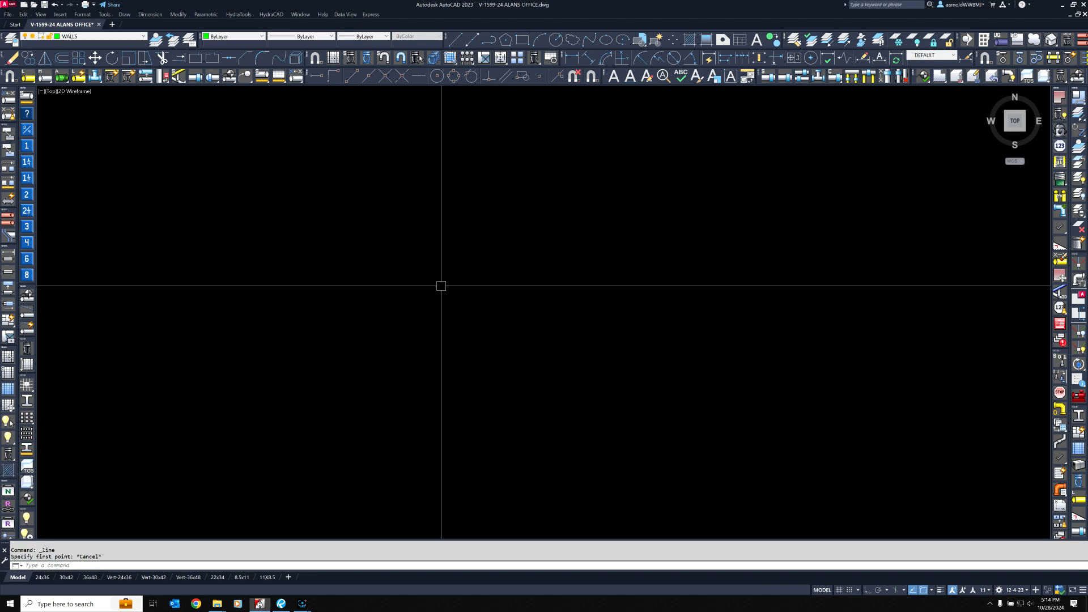
click(455, 41)
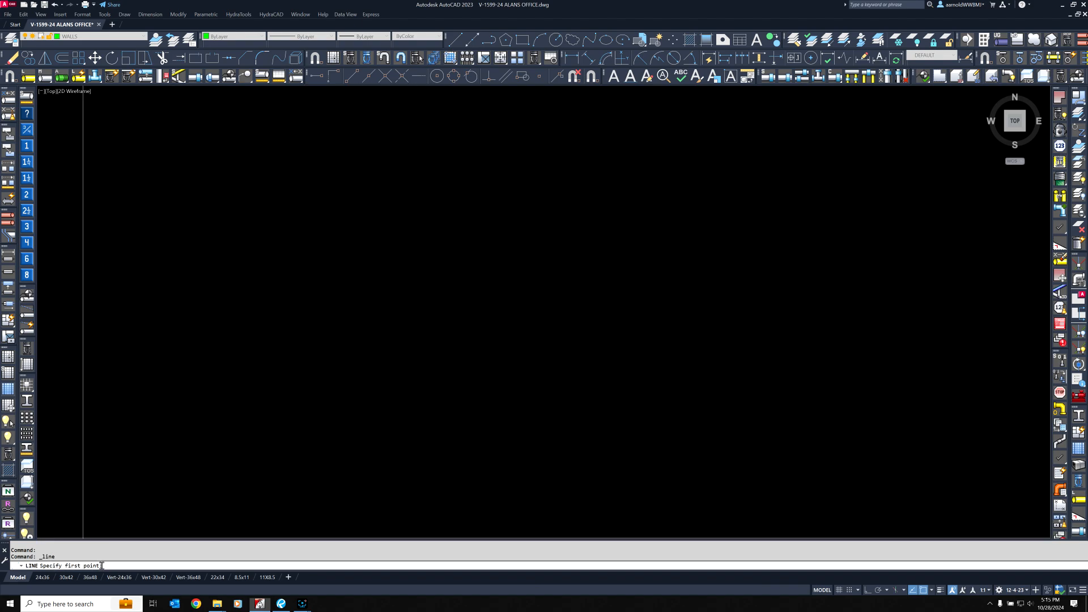
click(266, 307)
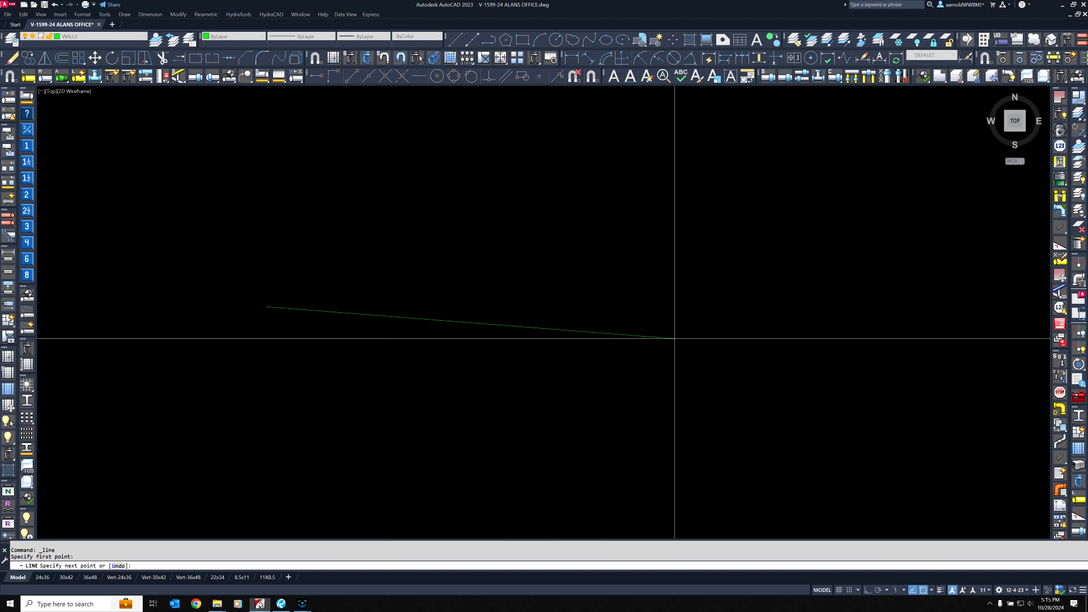
key(Escape)
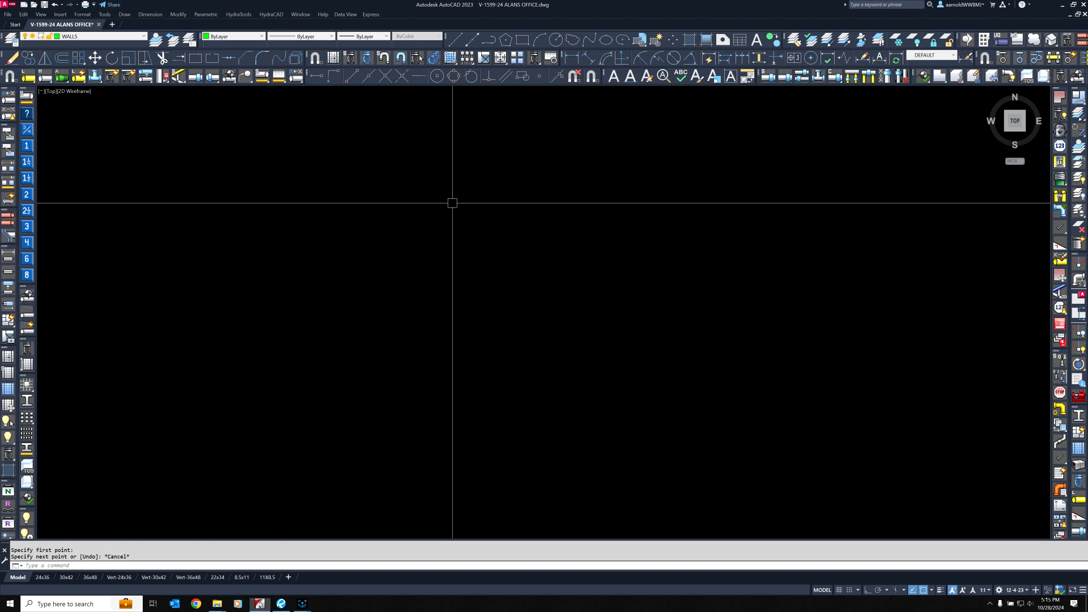
Draw a freehand practice chain of seven connected, crossing line segments across the empty drawing area.
click(455, 40)
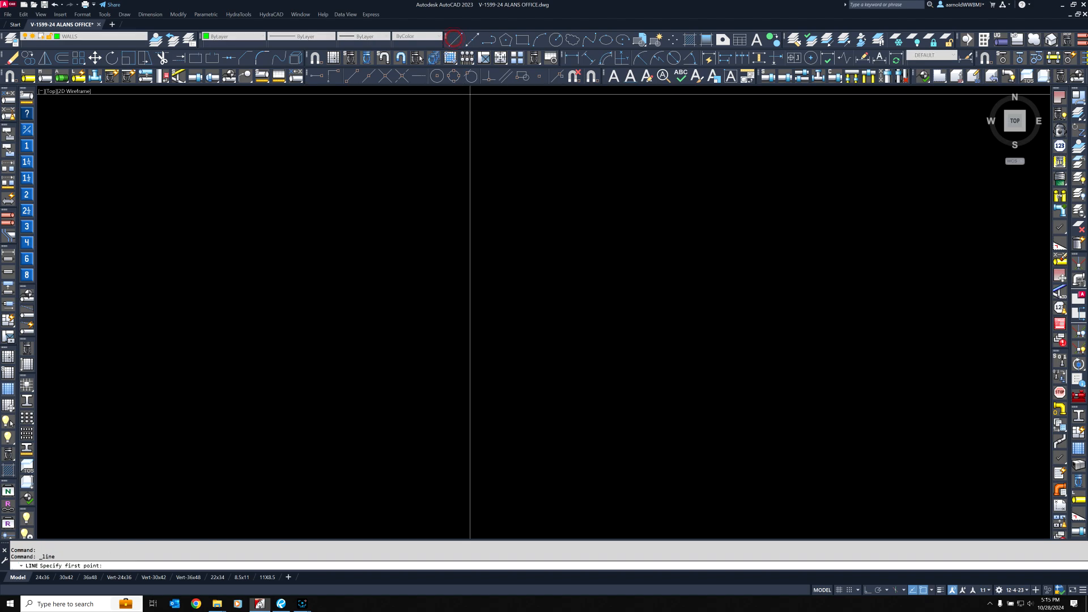
click(825, 437)
click(257, 253)
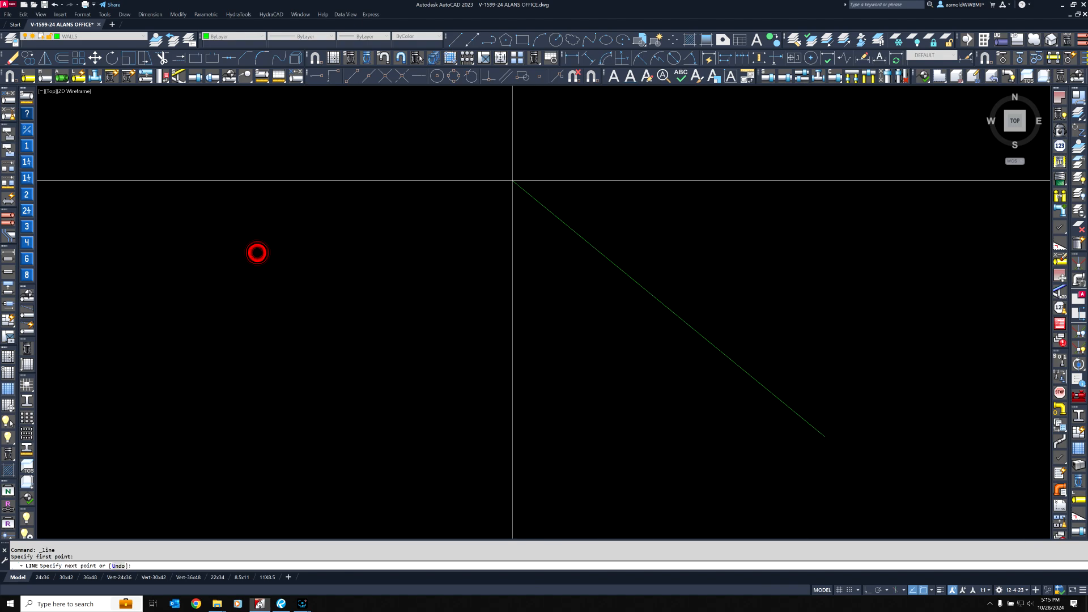
click(315, 451)
click(682, 314)
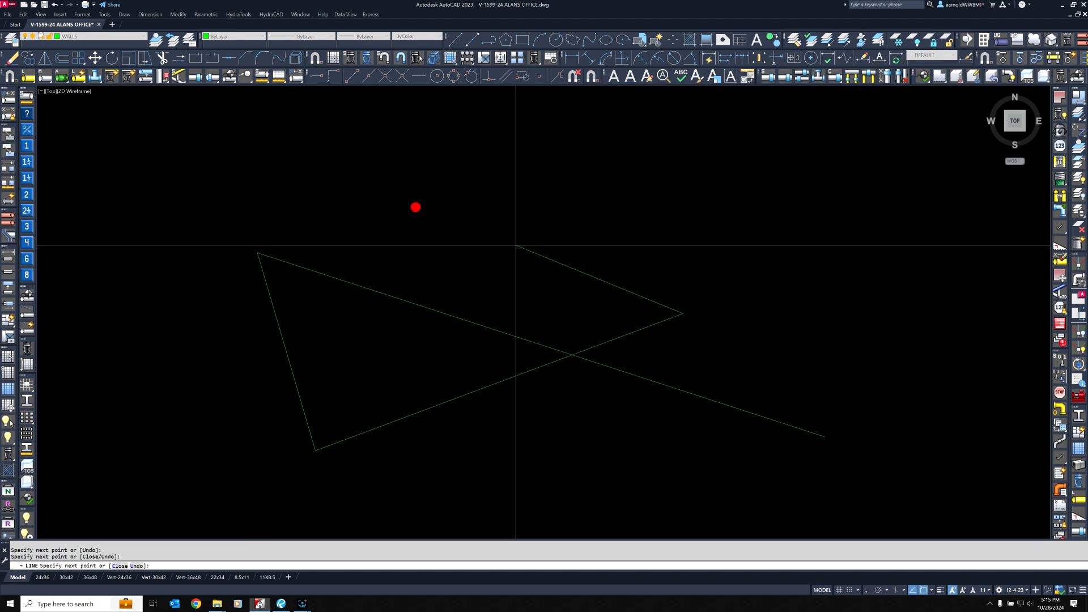
click(416, 208)
click(533, 480)
click(171, 352)
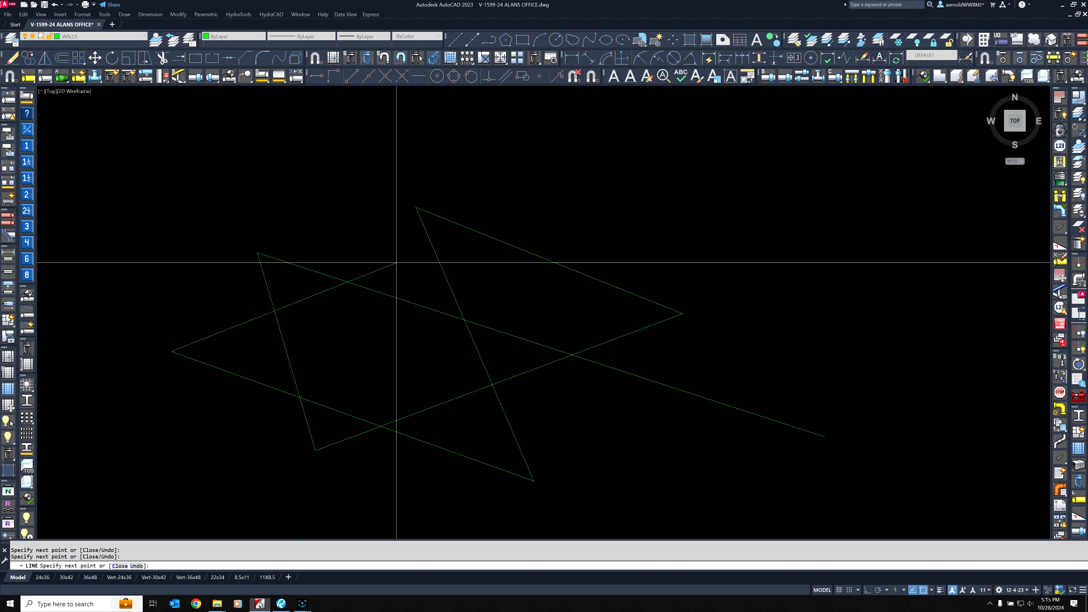
click(385, 341)
key(Return)
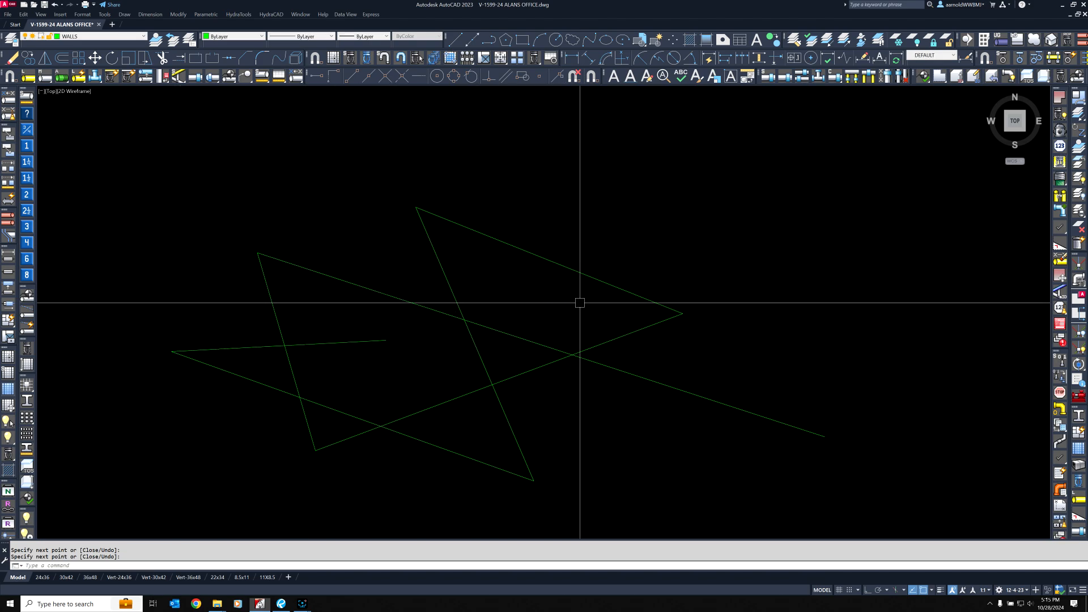
Erase all seven practice line segments from the drawing.
click(689, 240)
click(188, 447)
key(Delete)
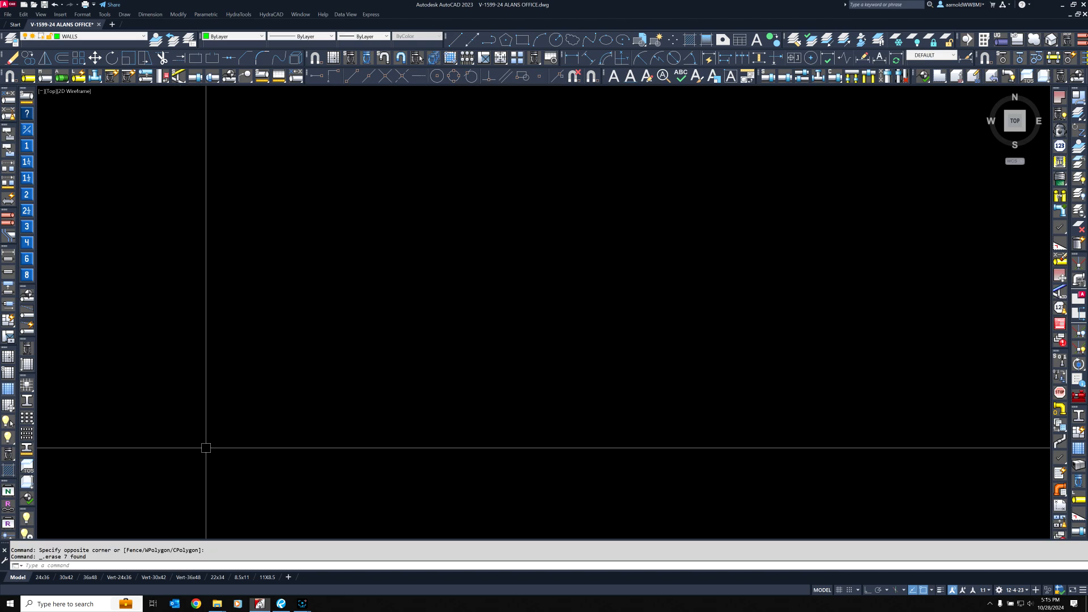
Start a line at 0,0,0 and turn Ortho on to restrict it to horizontal and vertical directions.
click(456, 41)
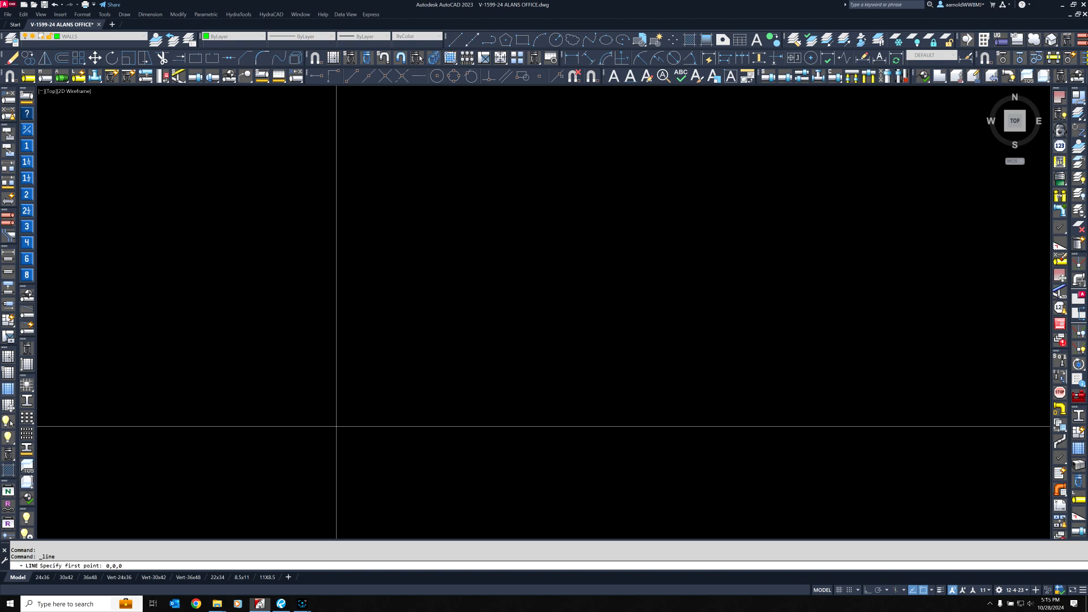
key(Return)
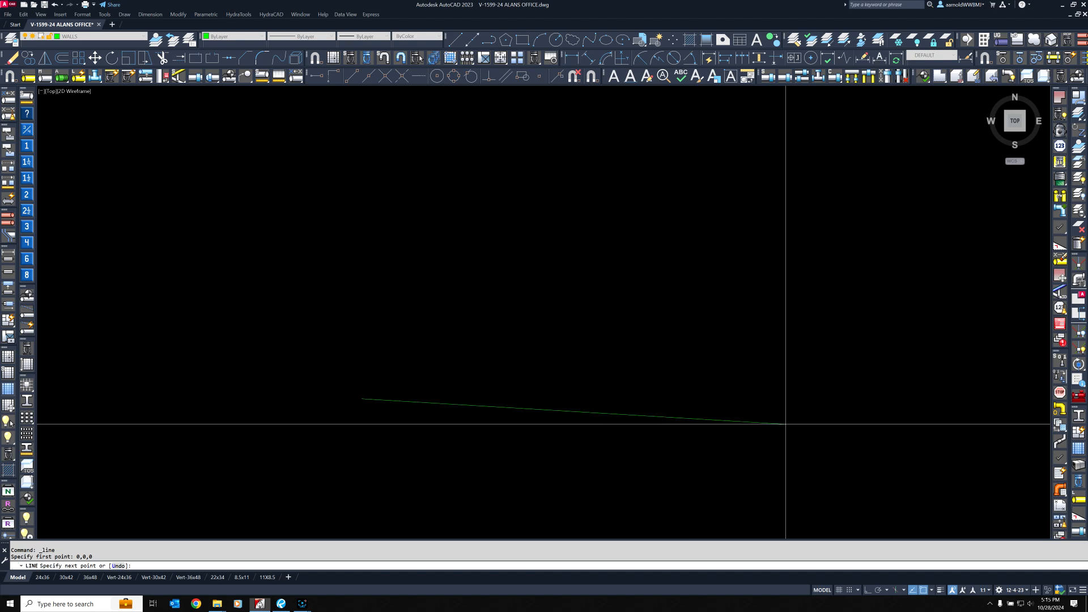
click(867, 590)
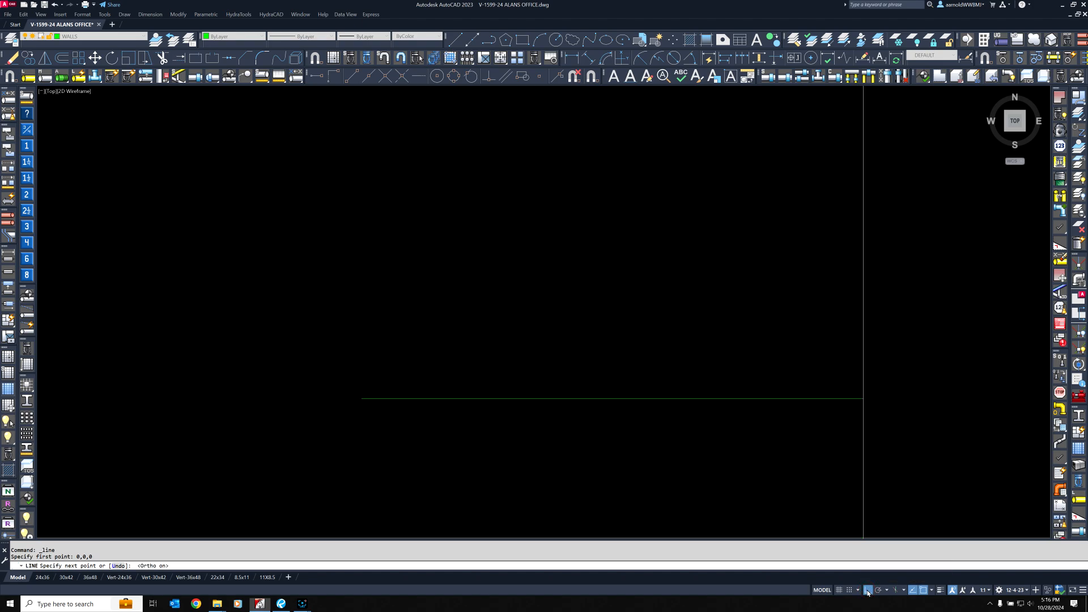
click(867, 590)
click(866, 590)
click(867, 590)
click(866, 590)
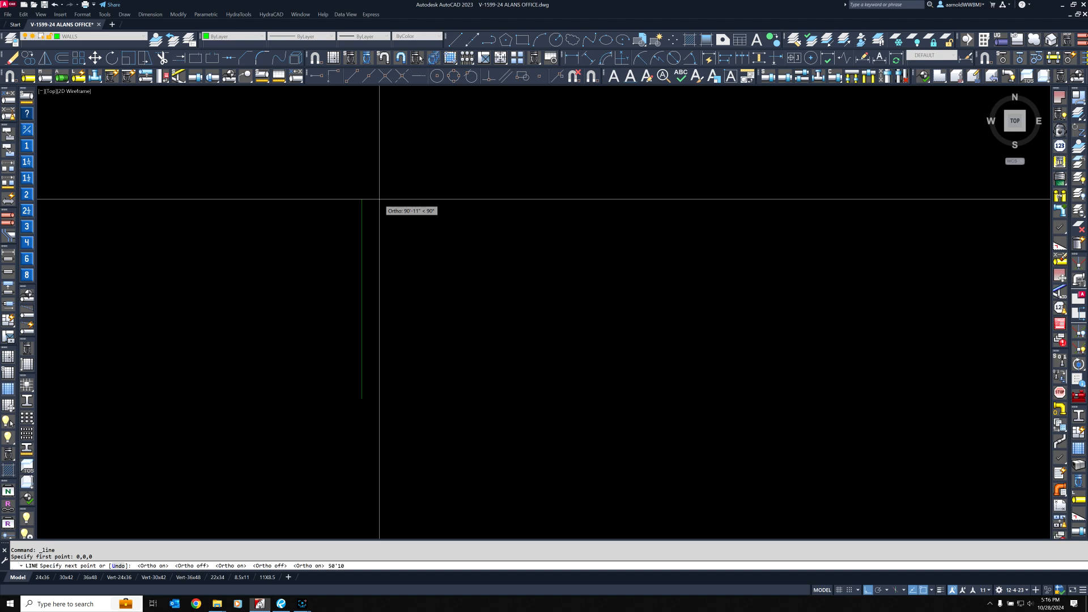
Draw the exterior wall outline with segments of 50'10 upward, 99'9 rightward, 50'1 and 9 downward, and 99'9 back to the origin.
key(Return)
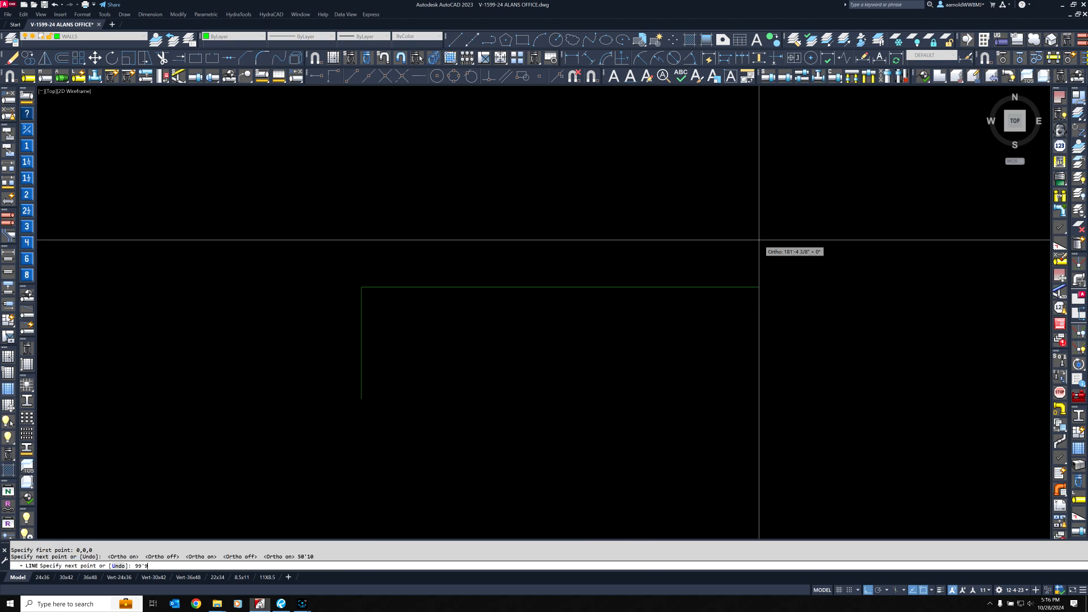
key(Return)
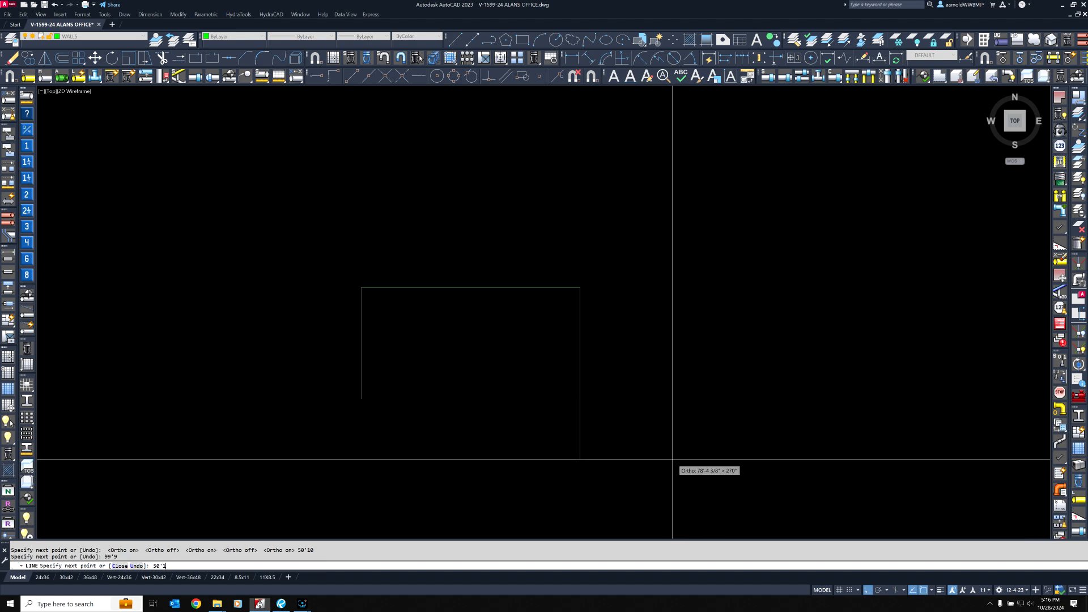
key(Return)
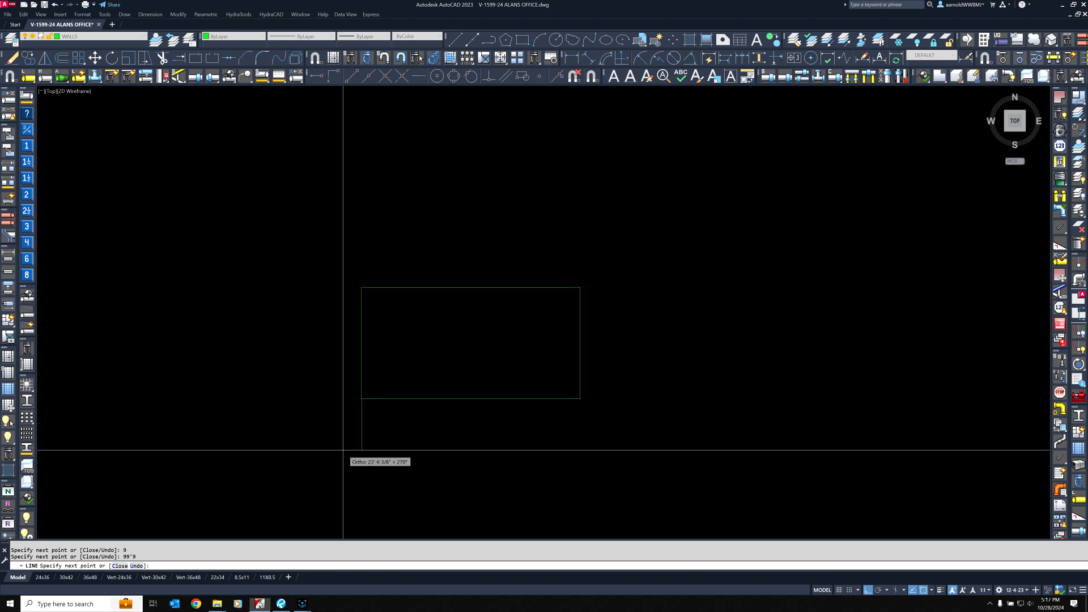
key(Return)
key(Return)
Erase the short vertical segment at the outline's lower-right corner, and undo that erase.
scroll(566, 408, up, 5)
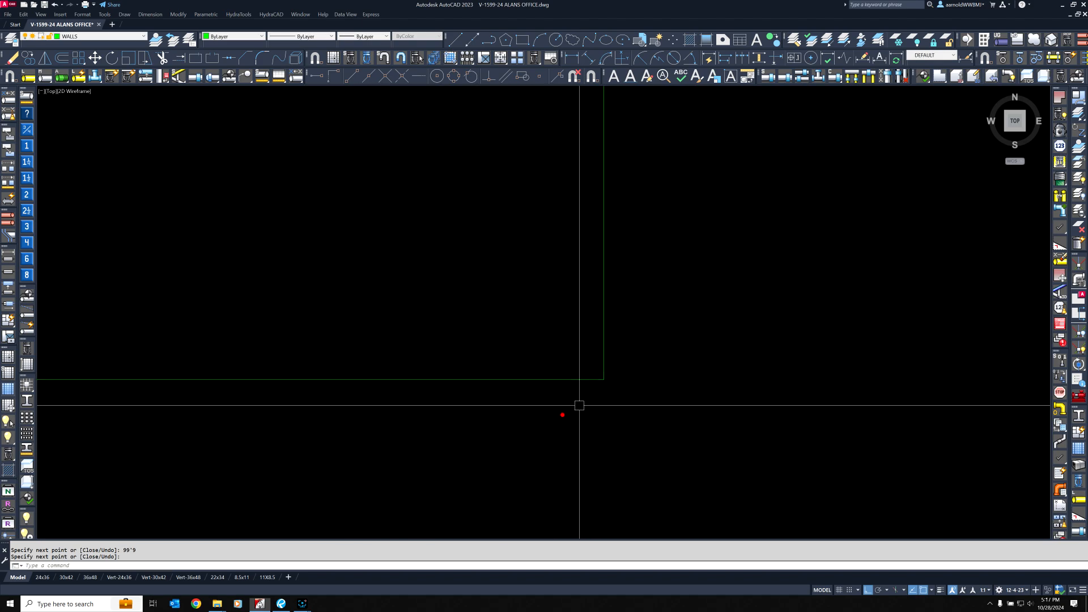
click(650, 261)
scroll(651, 262, down, 5)
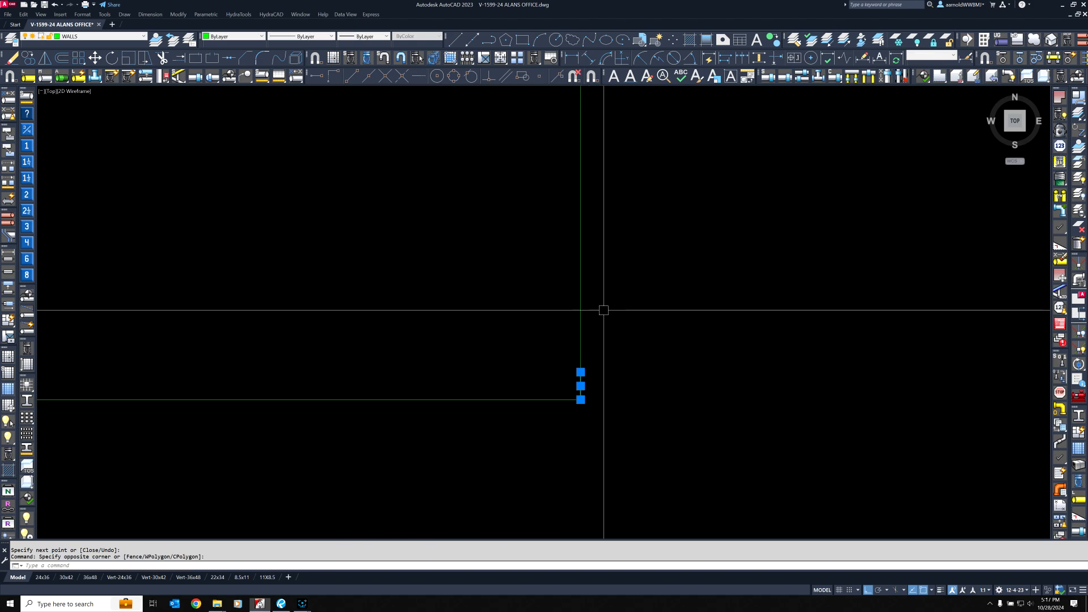
middle_drag(532, 278, 533, 289)
scroll(605, 321, up, 4)
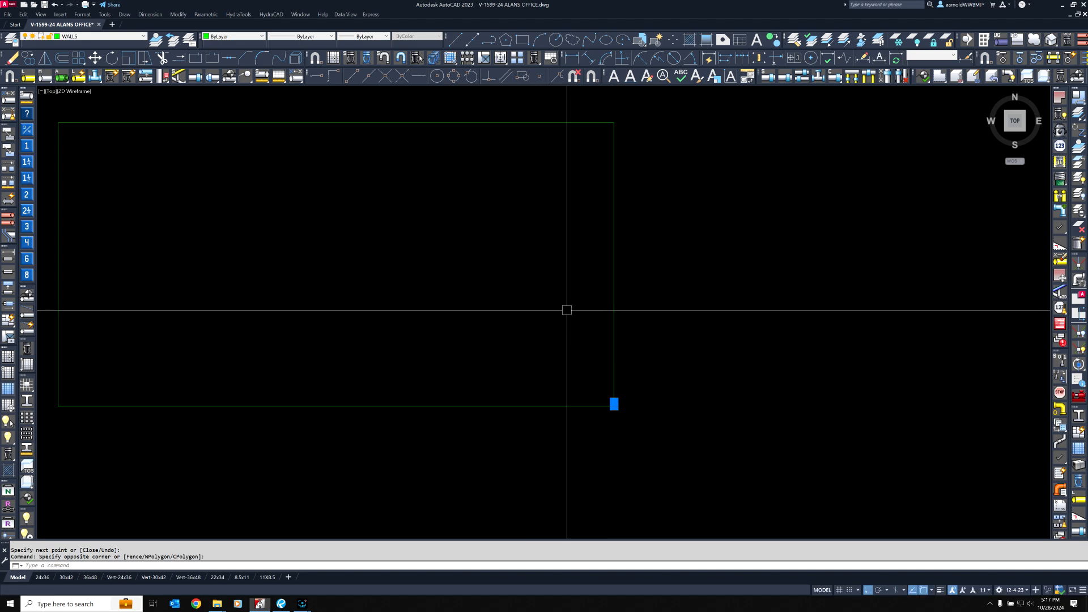
middle_drag(389, 263, 575, 318)
scroll(799, 461, up, 6)
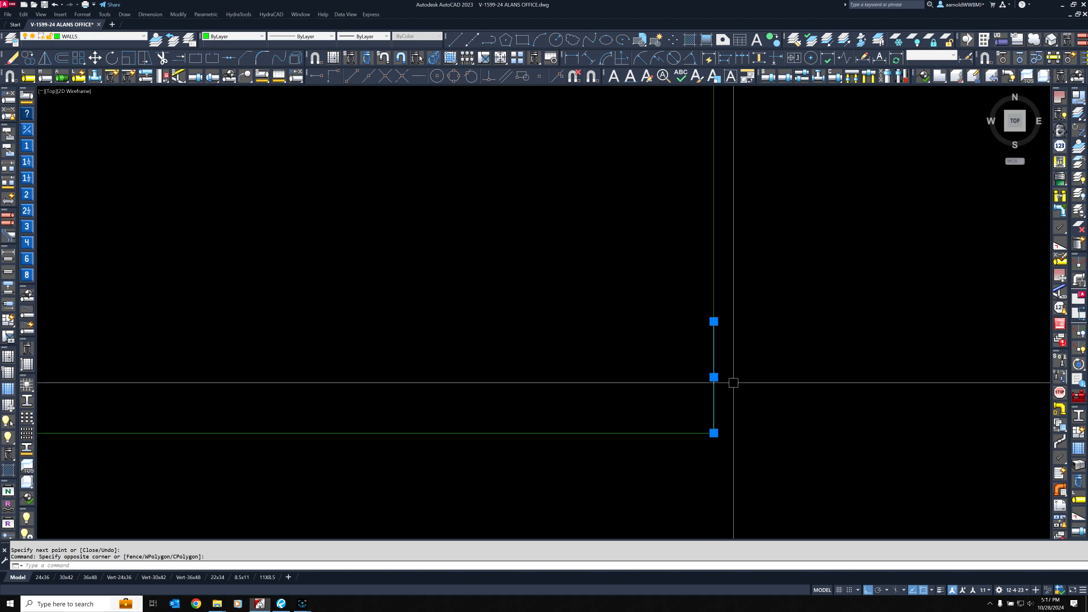
key(Delete)
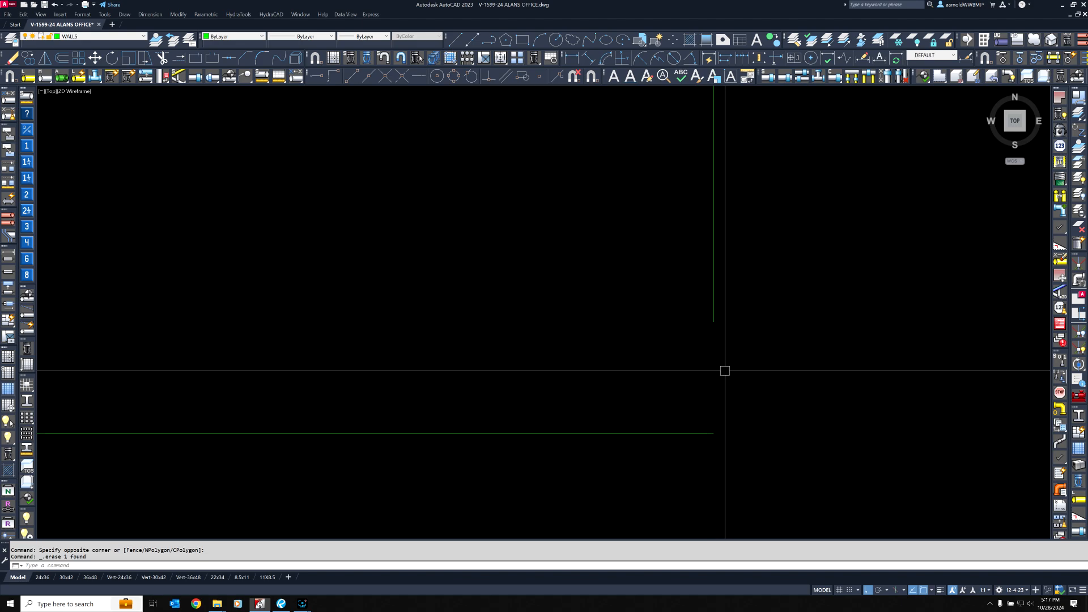
key(ctrl+z)
click(658, 267)
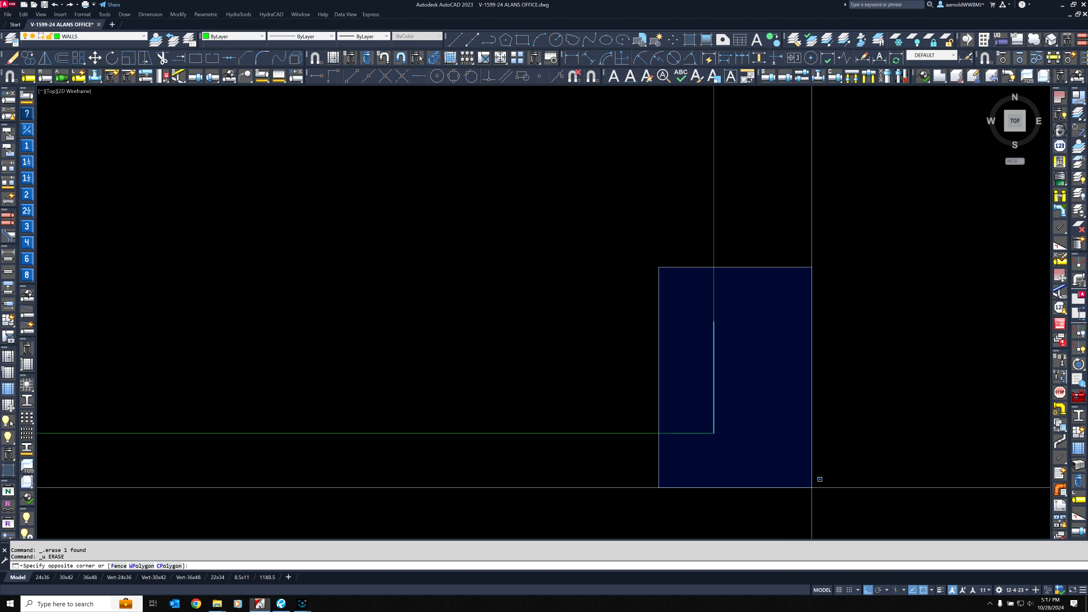
click(808, 487)
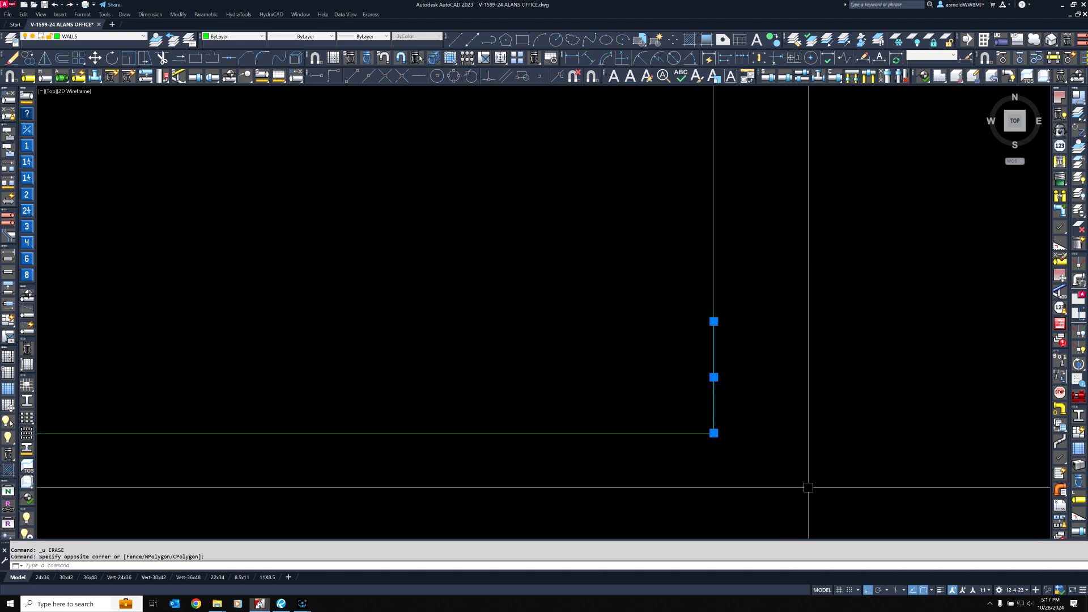
key(Escape)
key(Escape)
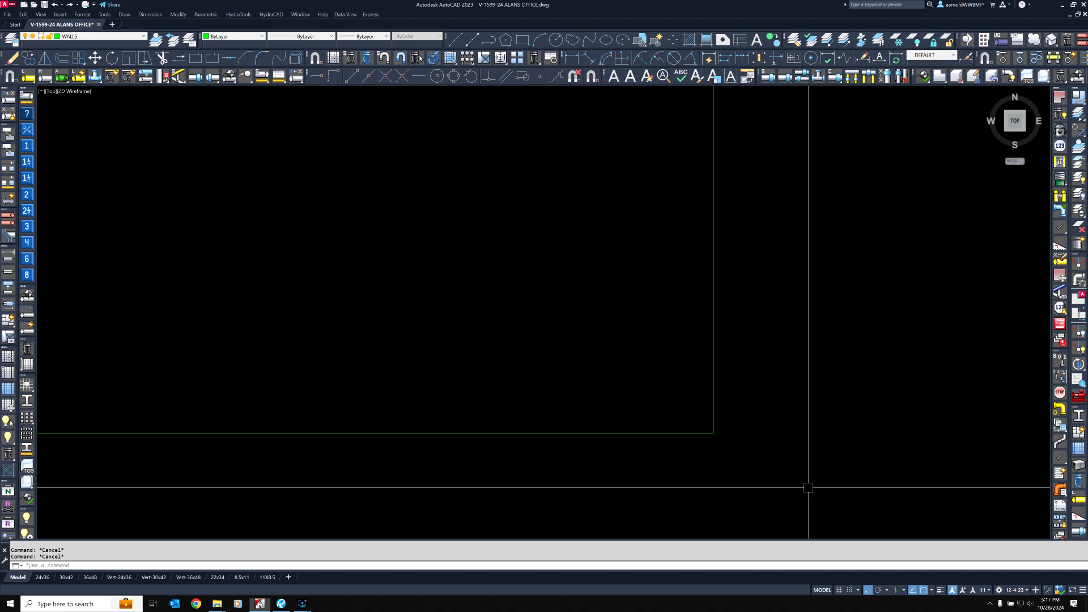
click(844, 493)
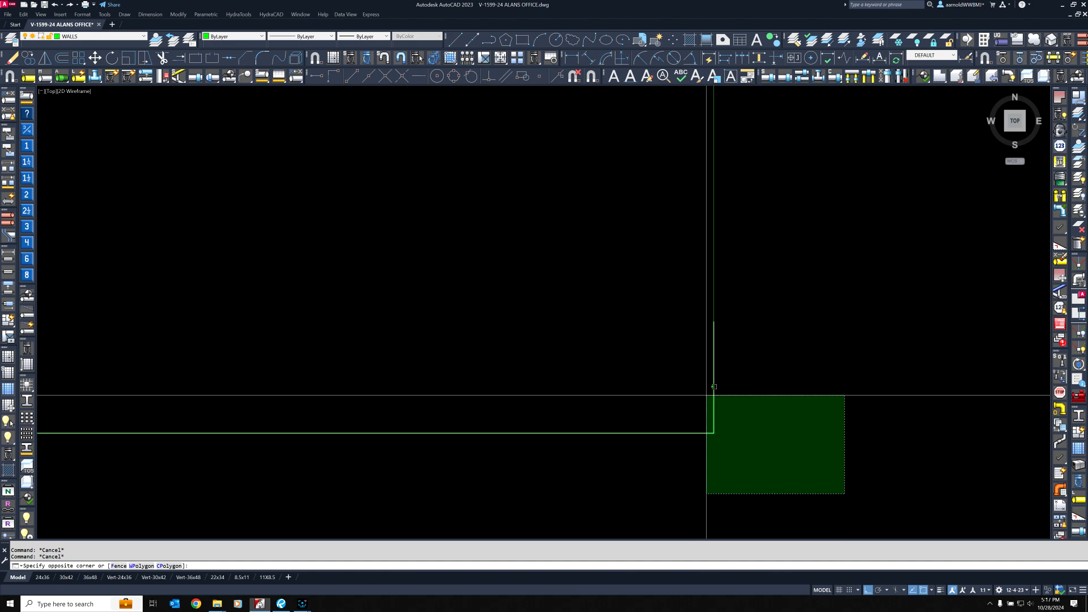
key(Escape)
key(Escape)
Erase the short vertical segment at the outline's lower-right corner using an enclosing window selection.
click(642, 285)
click(814, 452)
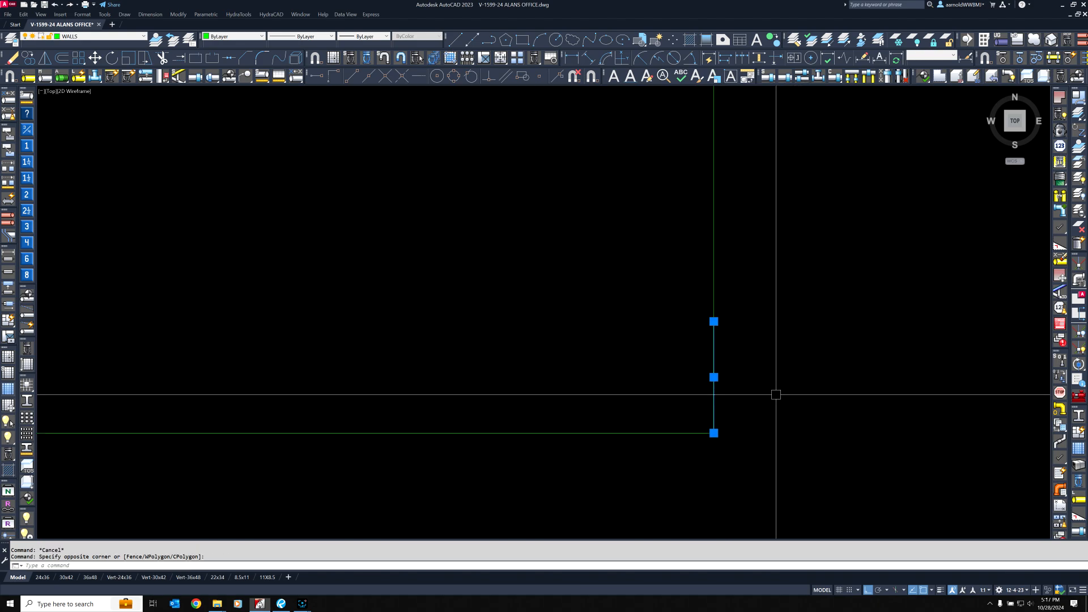
key(Delete)
Stretch the right wall line's lower end down to the bottom wall's right endpoint, and undo the edits at this corner.
click(751, 306)
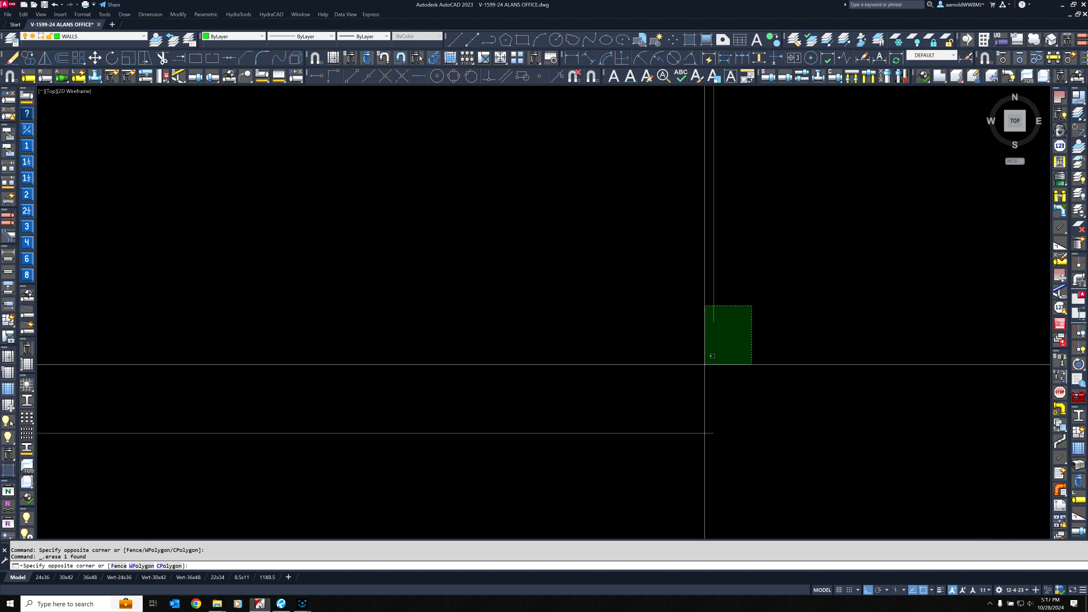
click(663, 457)
click(713, 321)
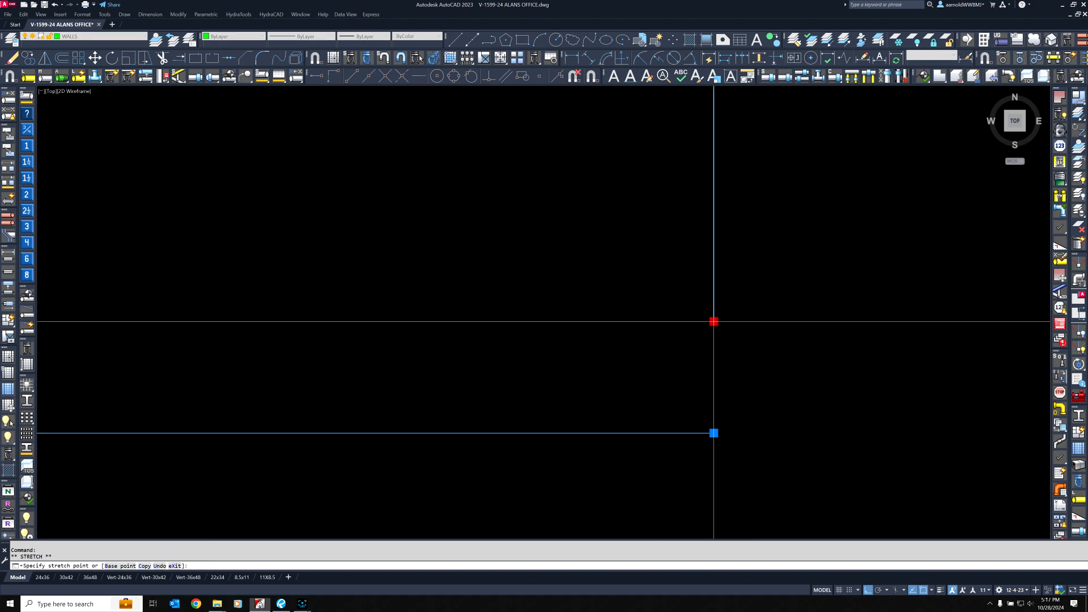
click(713, 433)
key(Escape)
key(Escape)
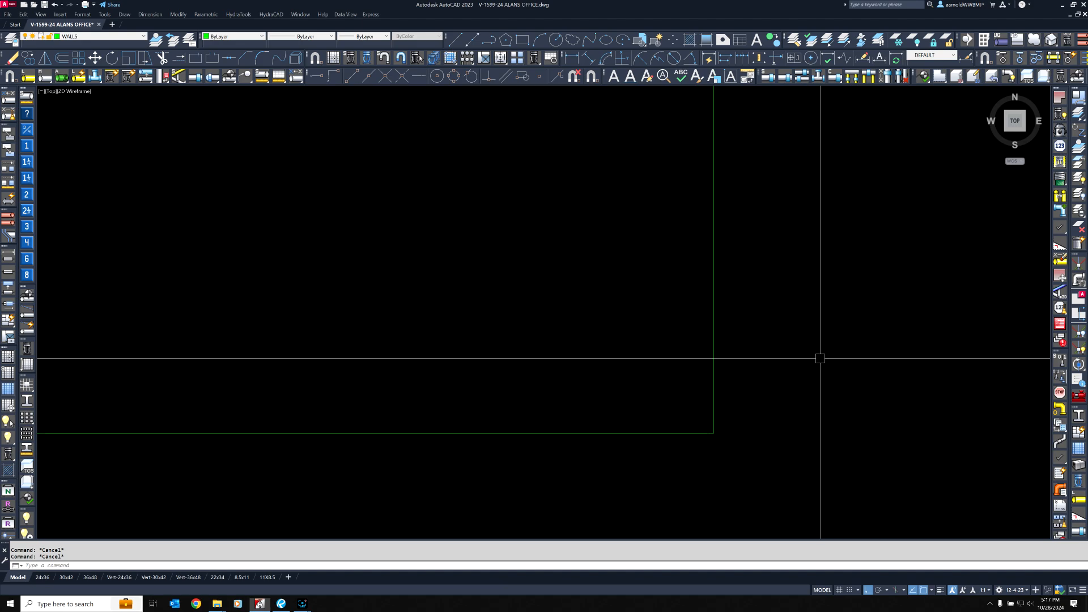
key(ctrl+z)
key(Escape)
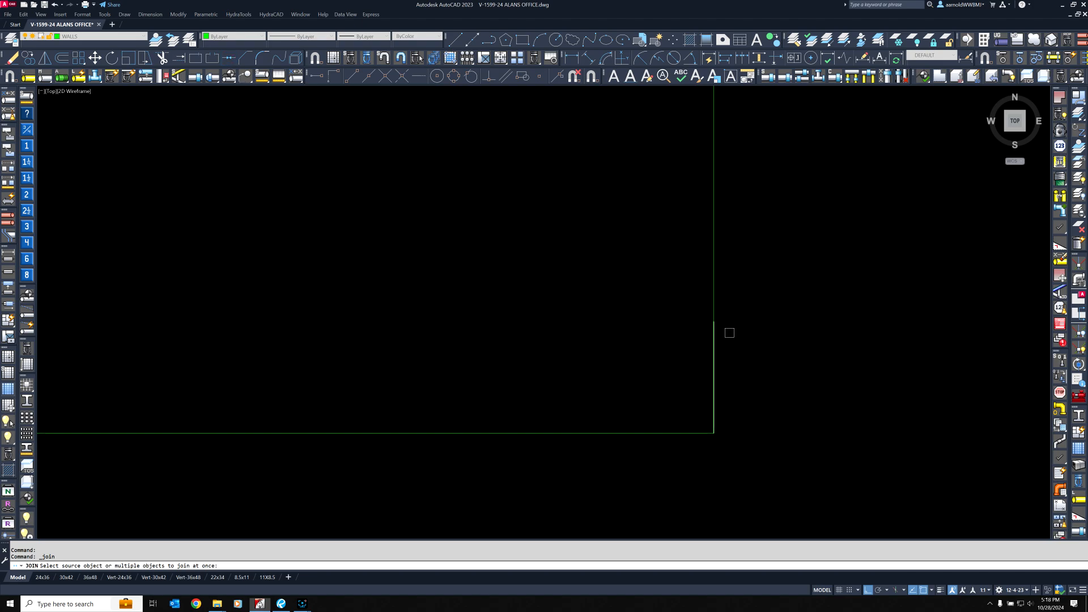
Join the right wall's long vertical line and the short segment below it into one line.
click(714, 296)
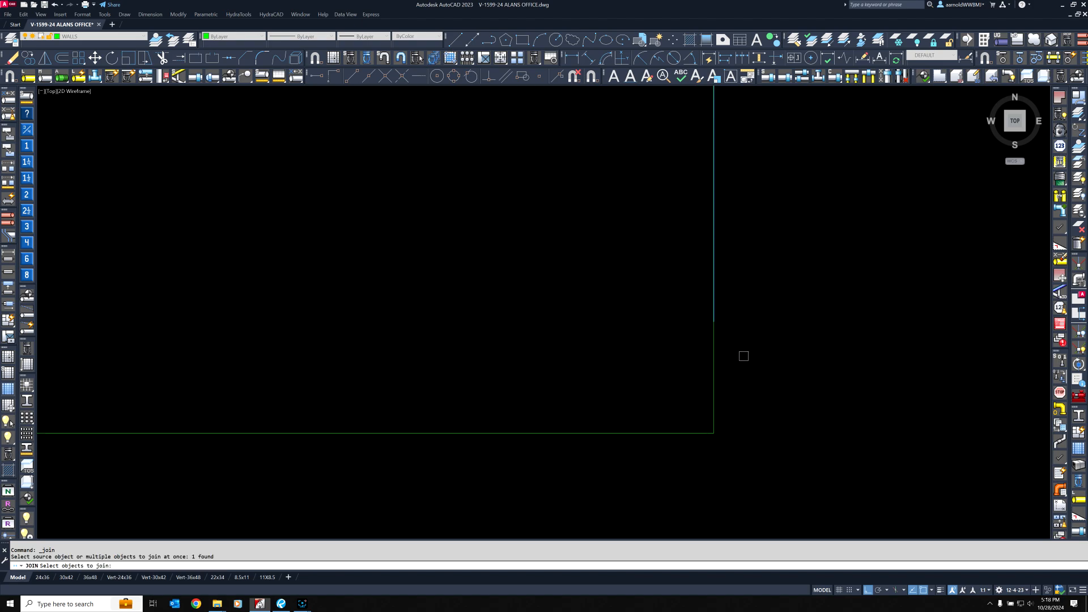
click(714, 336)
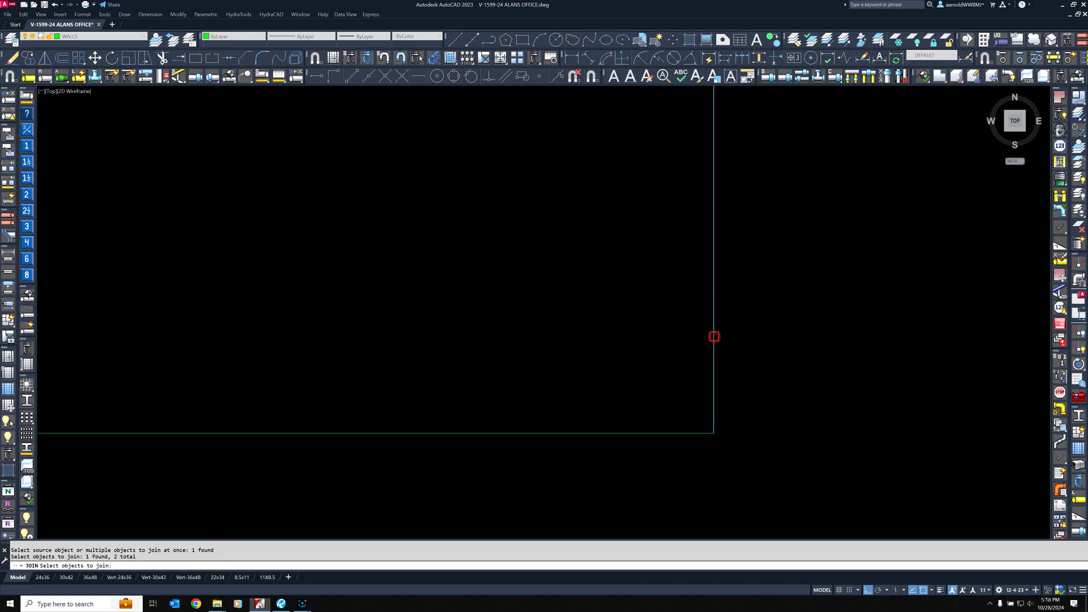
key(Return)
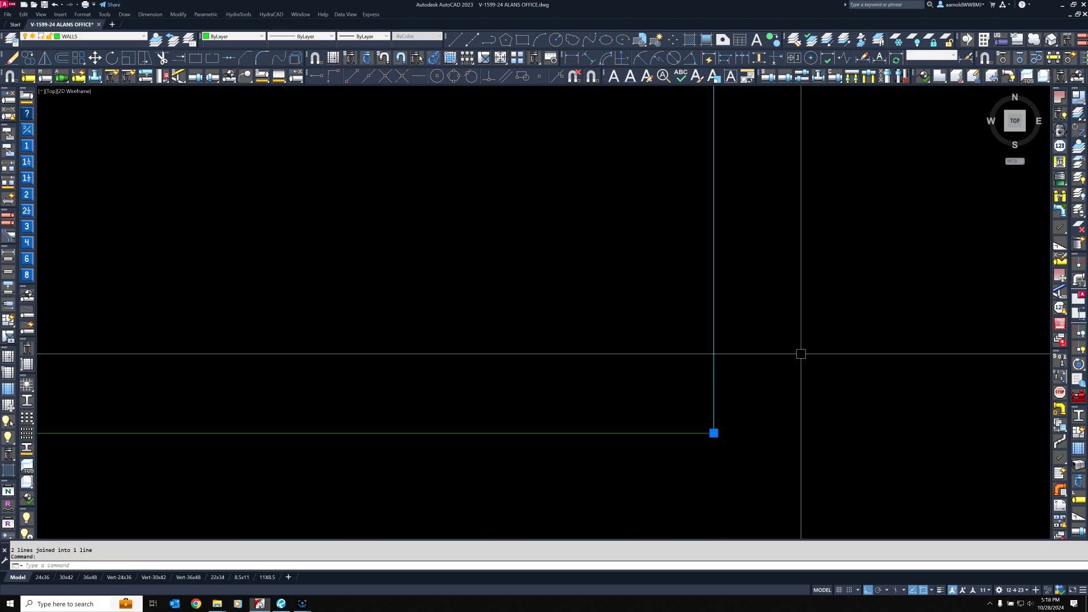
key(Escape)
key(Escape)
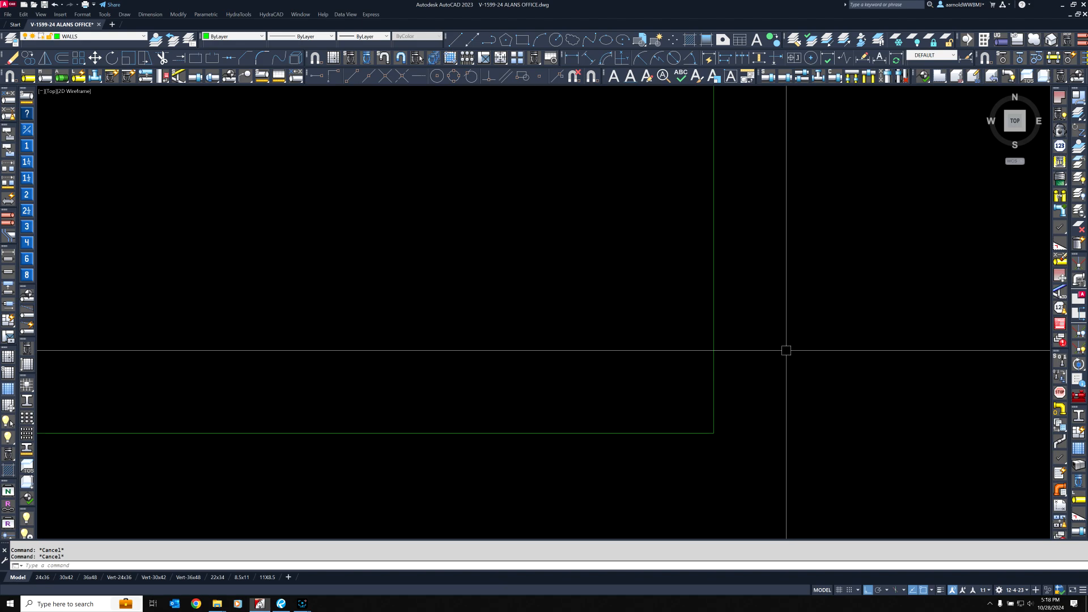
scroll(750, 363, down, 3)
click(779, 304)
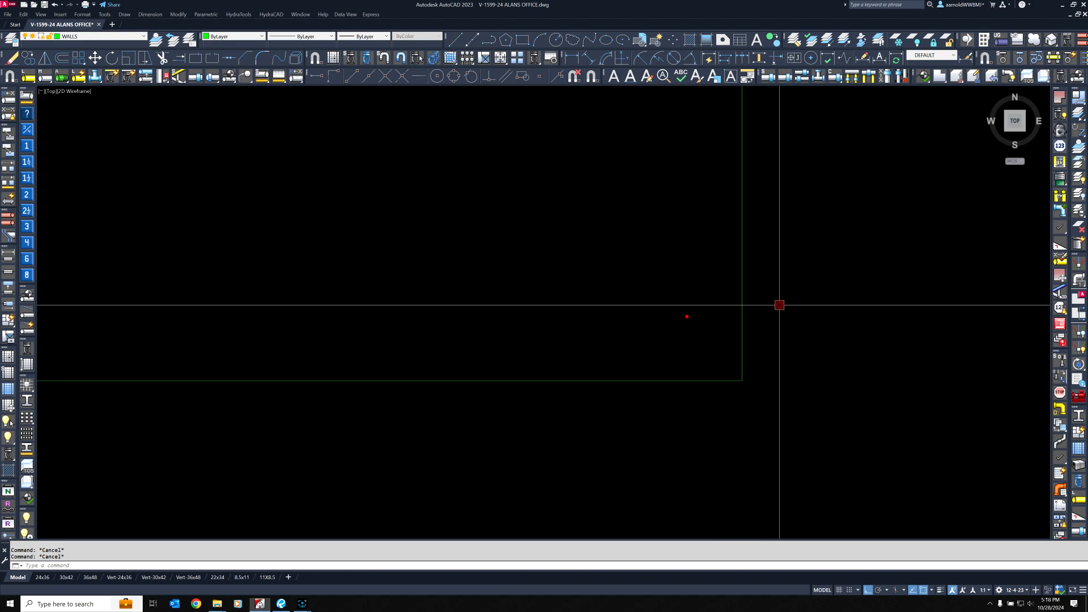
click(686, 317)
key(Escape)
key(Escape)
scroll(747, 356, up, 3)
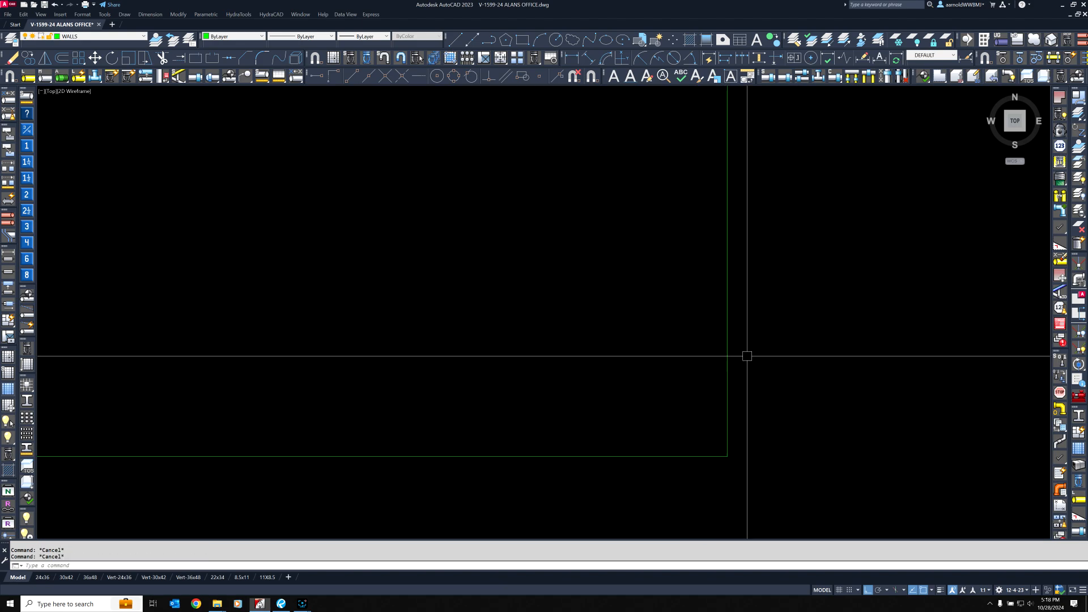
scroll(747, 356, down, 1)
Undo the drawing history back to the practice line segments, and redo everything up to the joined right wall.
key(ctrl+z)
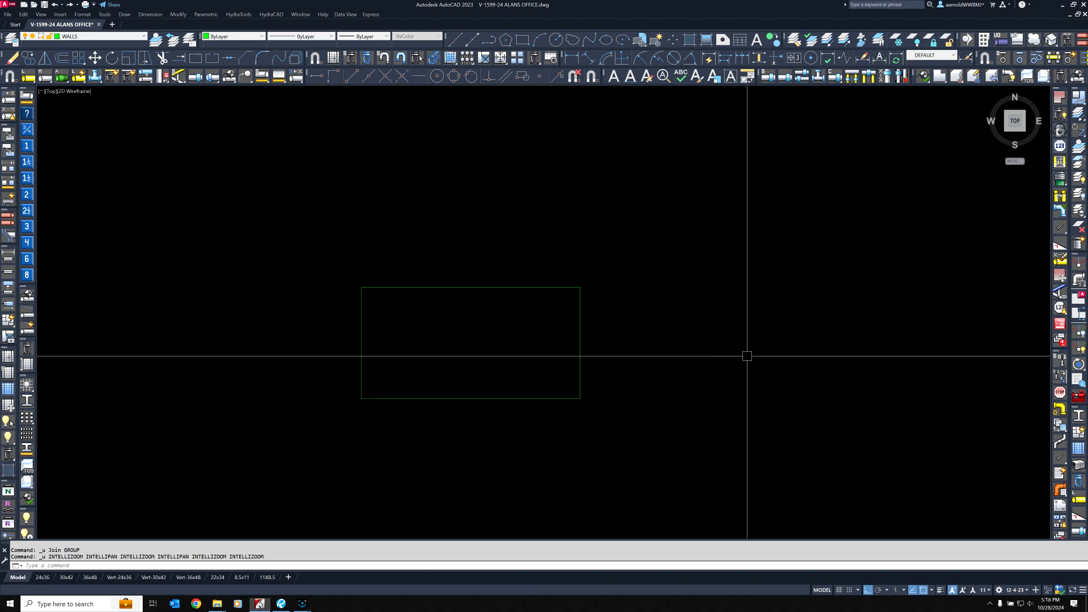
key(ctrl+z)
key(ctrl+z)
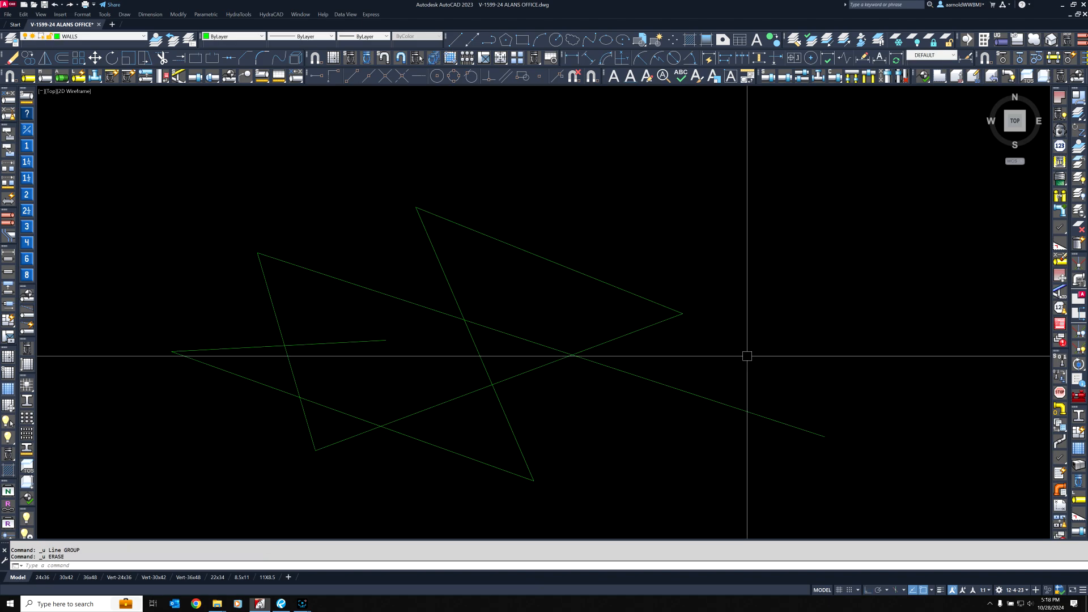
key(ctrl+y)
key(ctrl+y)
key(ctrl+y)
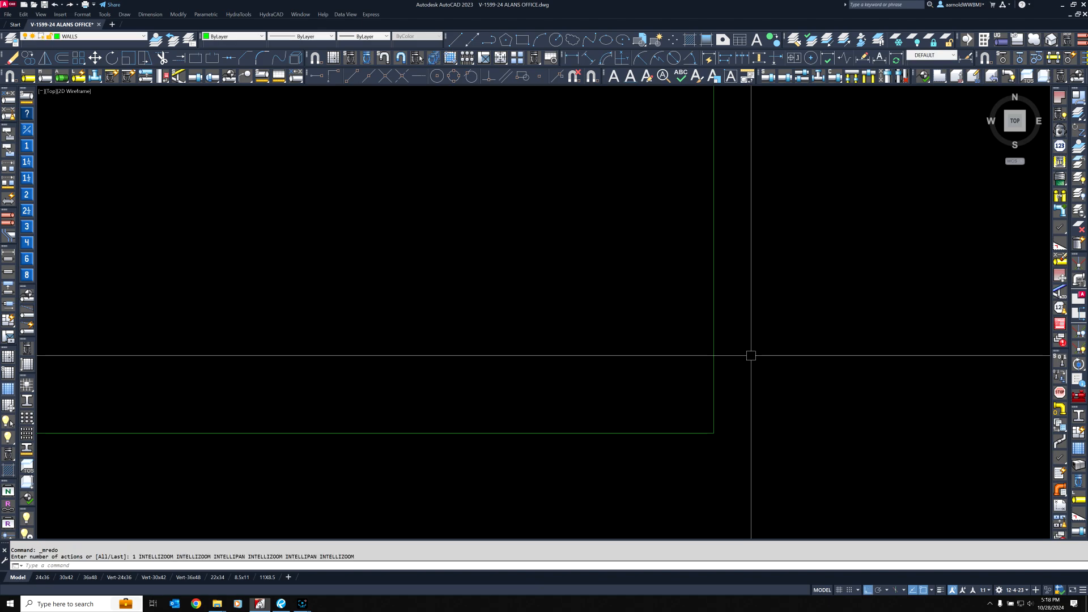
key(ctrl+y)
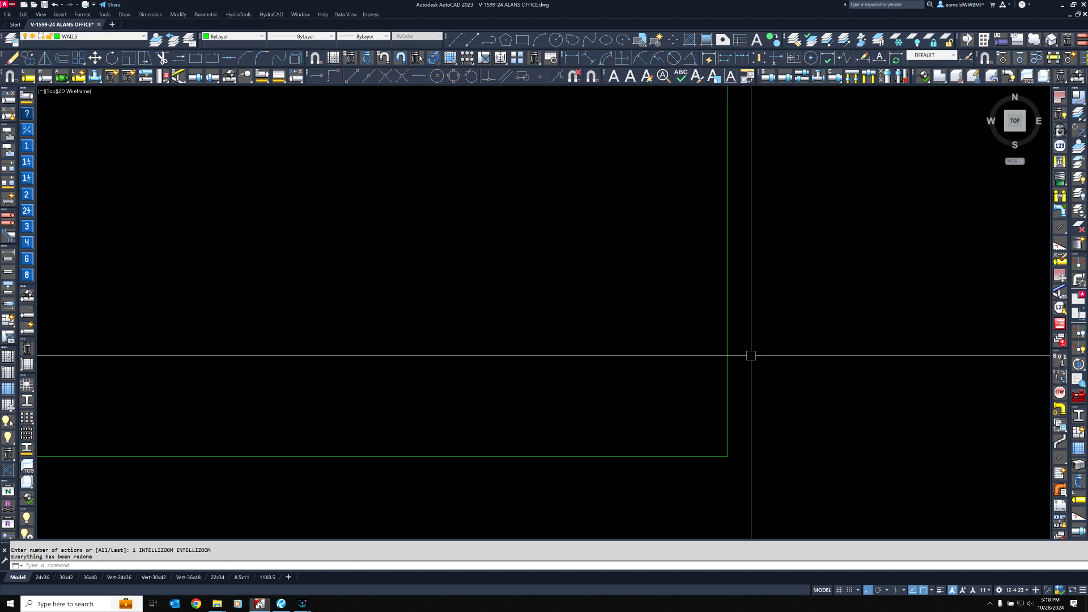
Stretch the lower end of the joined right wall line by -10, and undo the stretch.
click(728, 393)
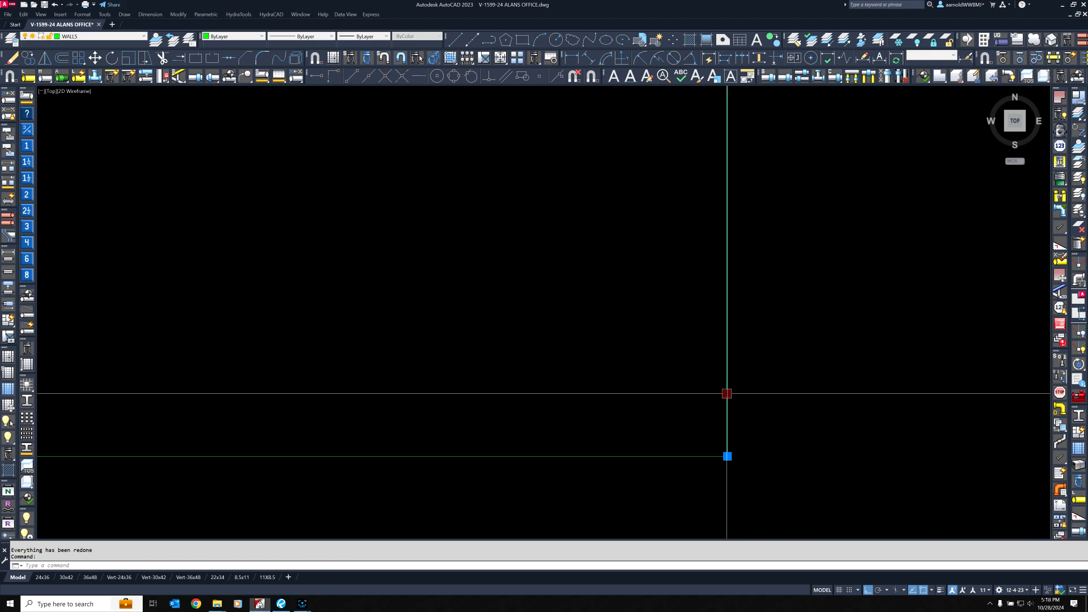
click(727, 456)
text(-10)
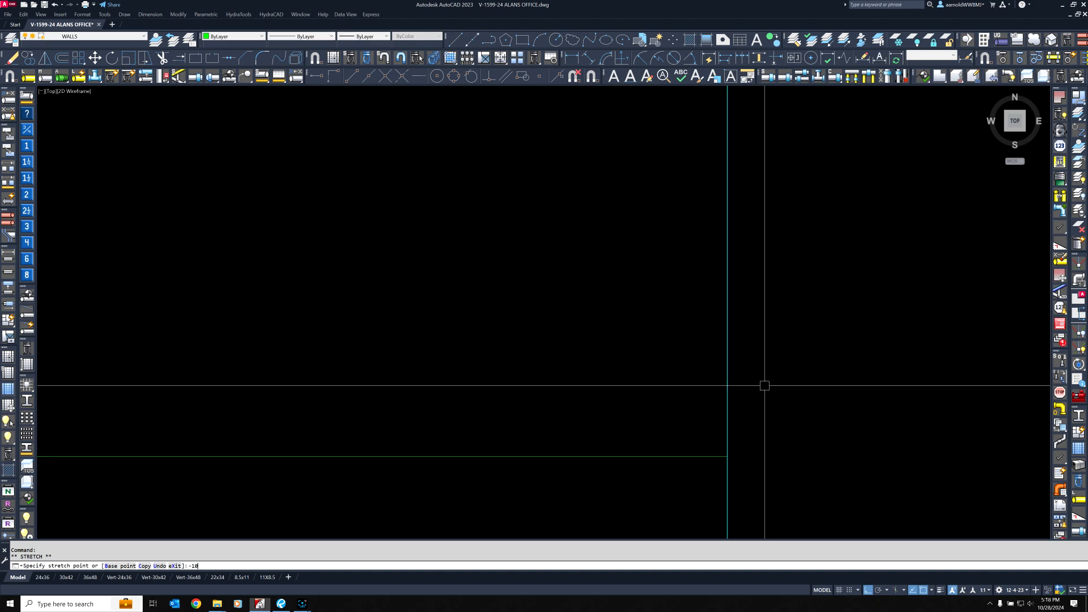
key(Return)
key(ctrl+z)
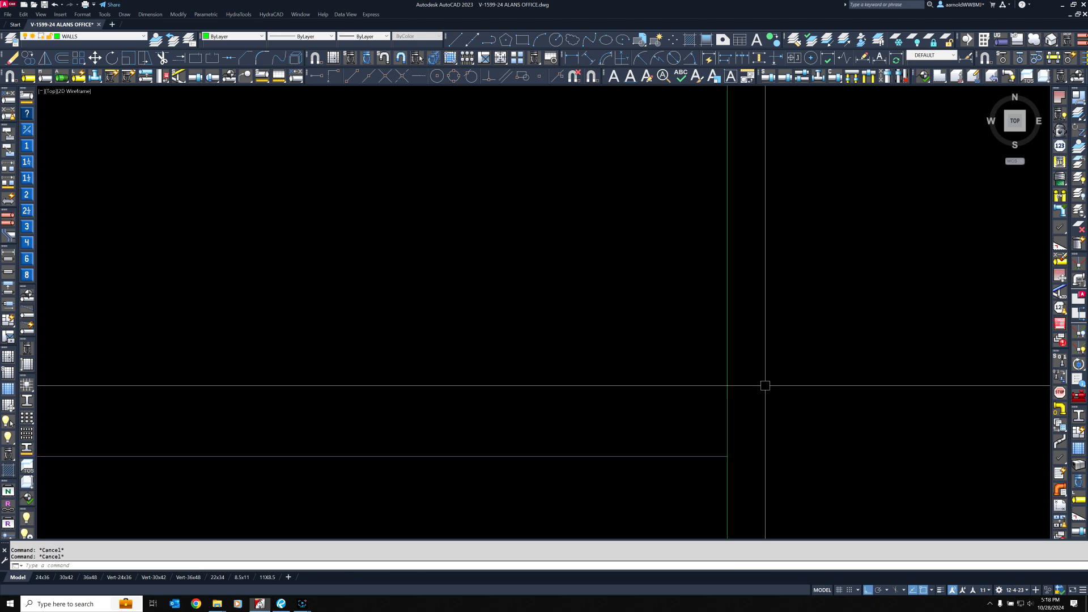
Shorten the right wall line by stretching its lower end straight up, leaving a gap above the bottom wall.
click(733, 472)
click(727, 456)
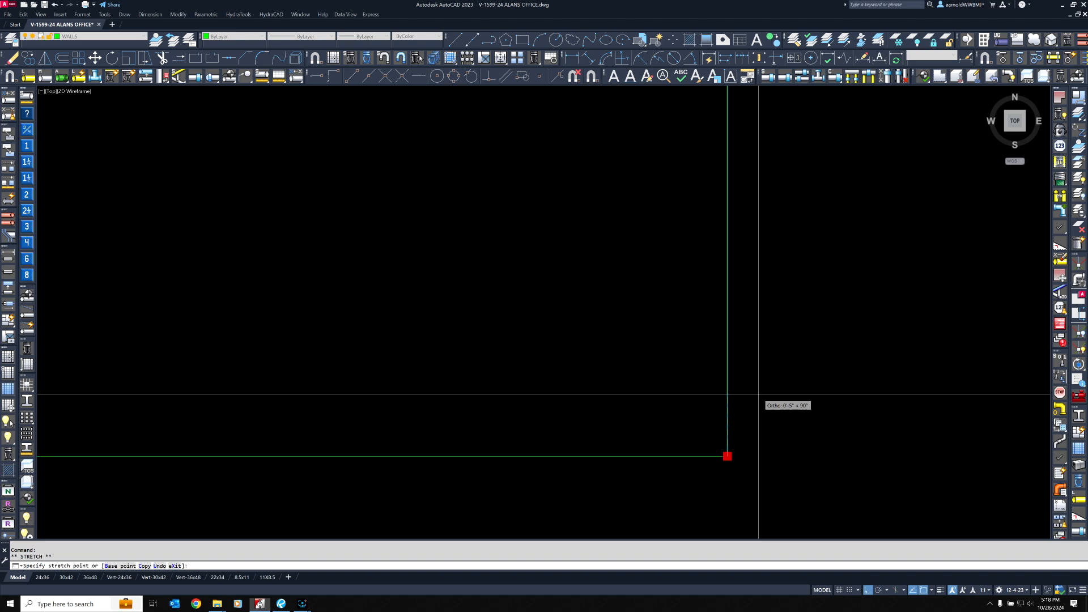
click(759, 340)
key(Escape)
key(Escape)
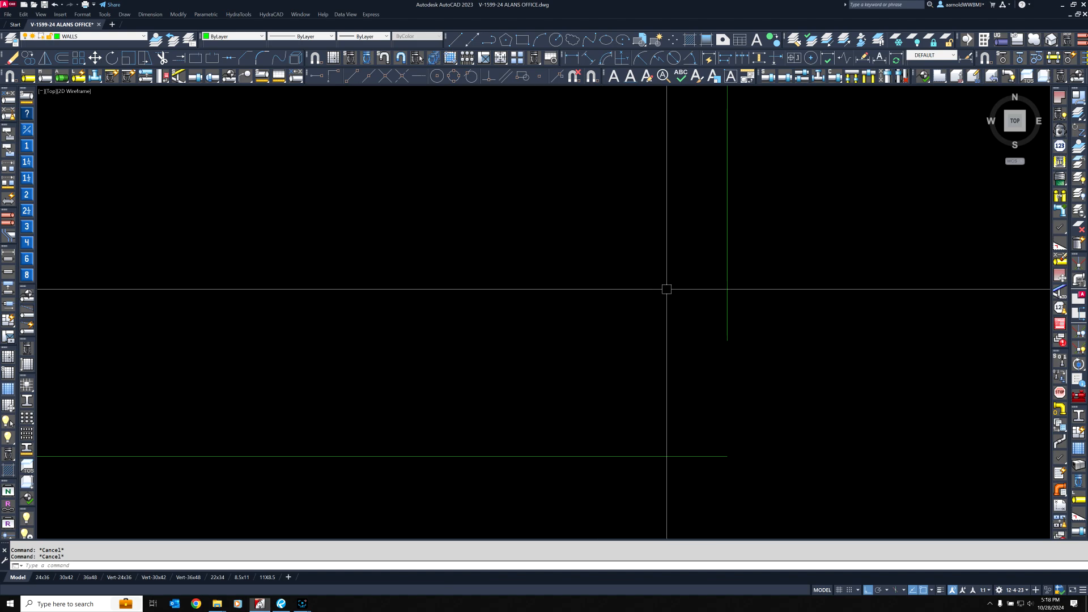
Chamfer the right and bottom wall lines into a square corner with zero distances, and undo the chamfer.
click(695, 312)
click(818, 501)
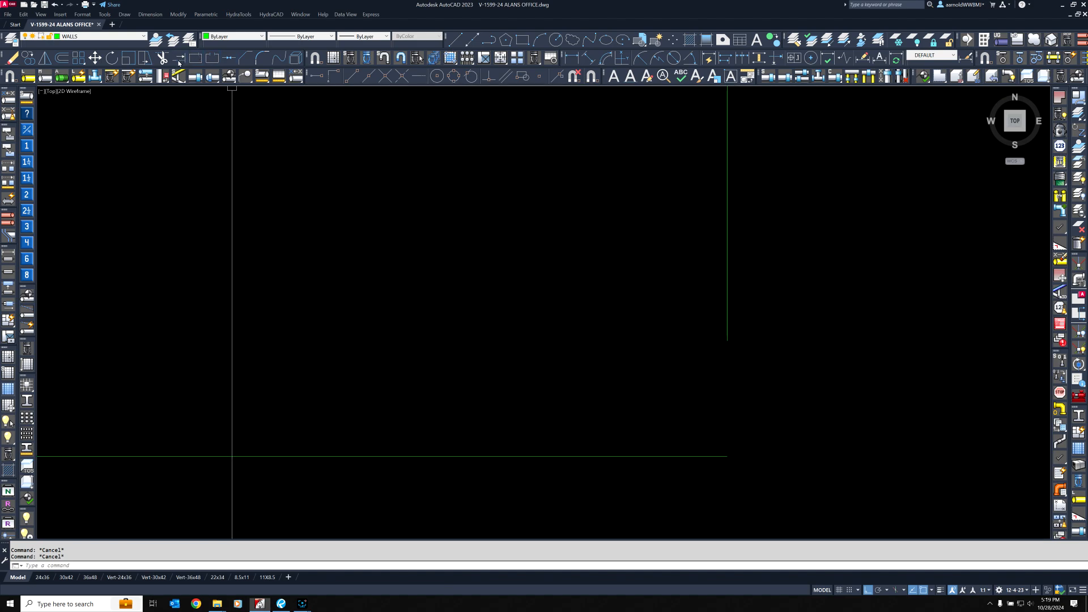
click(245, 59)
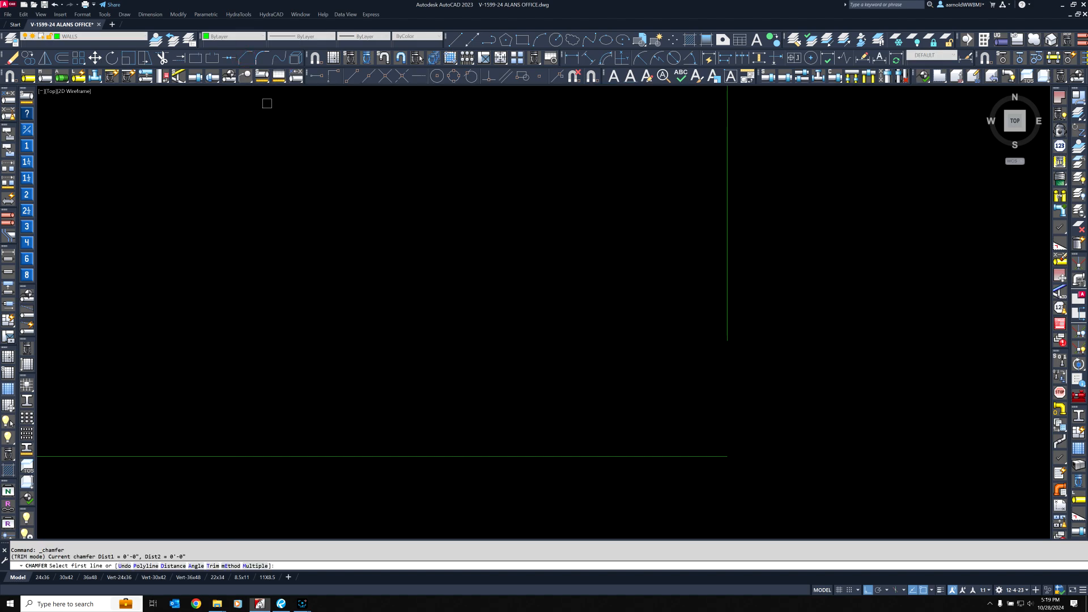
click(726, 335)
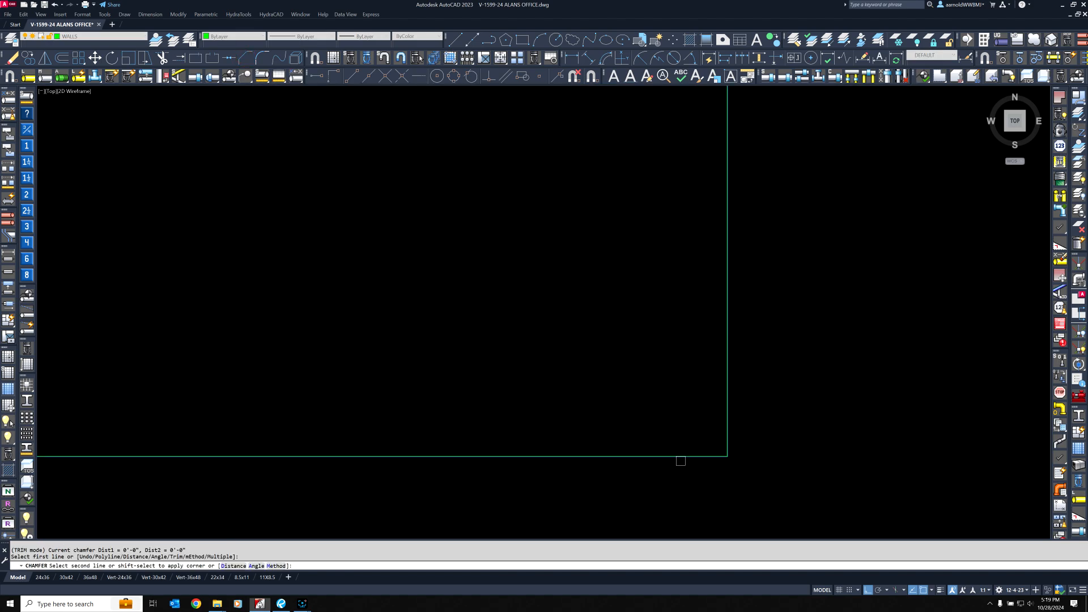
click(680, 458)
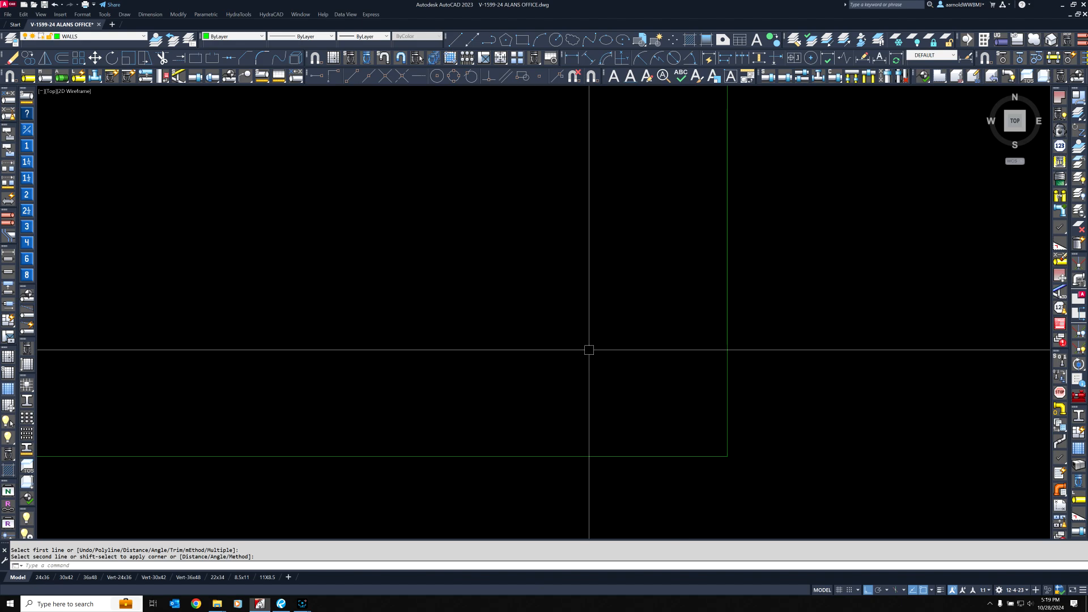
key(ctrl+z)
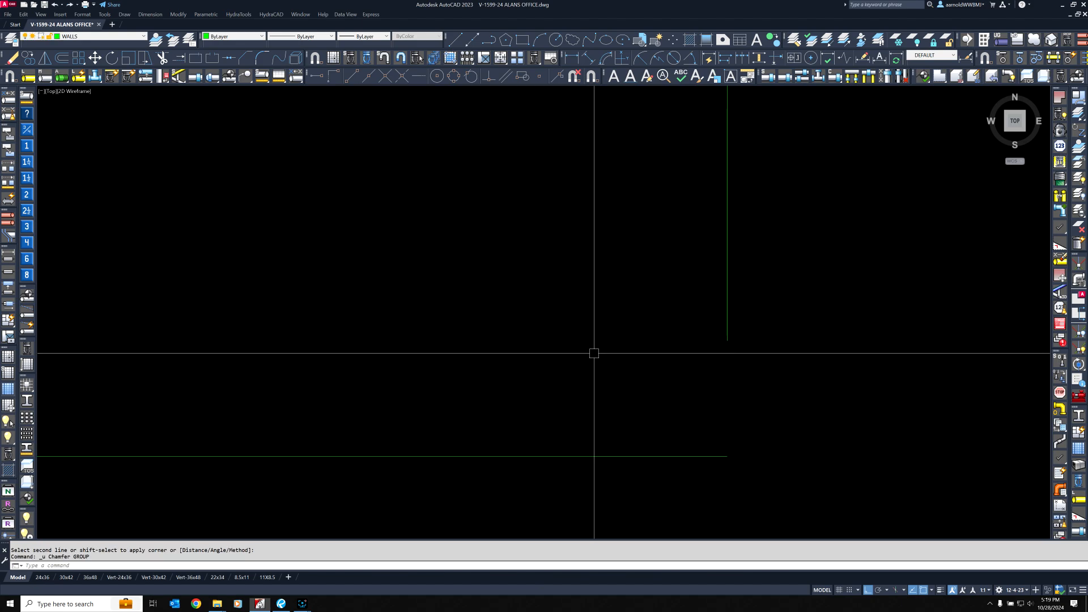
Extend the right wall line down to the bottom wall line as the boundary edge, closing the lower-right corner.
click(180, 58)
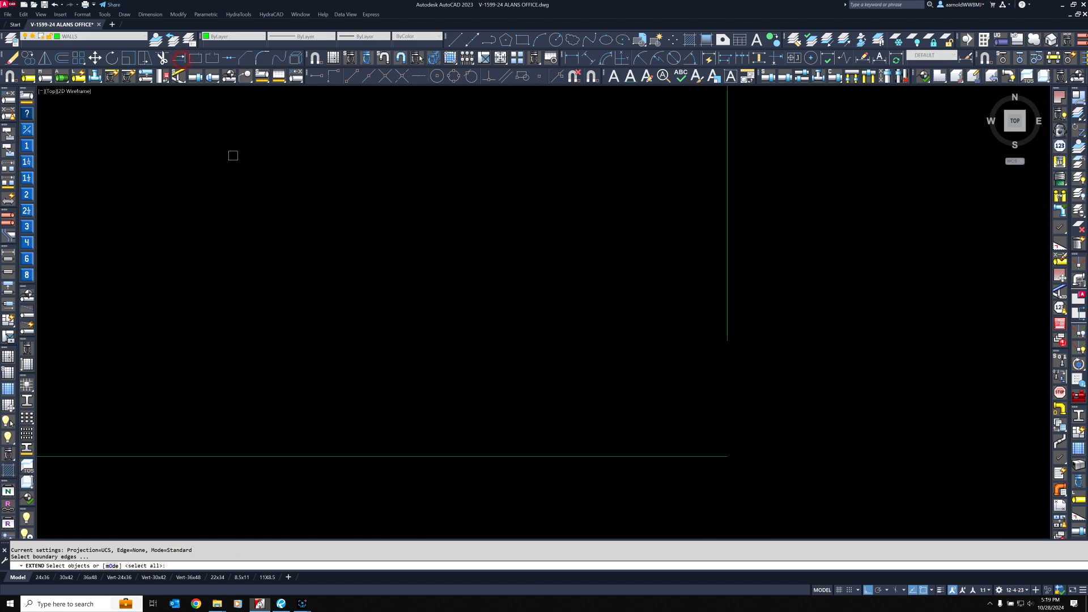
click(677, 456)
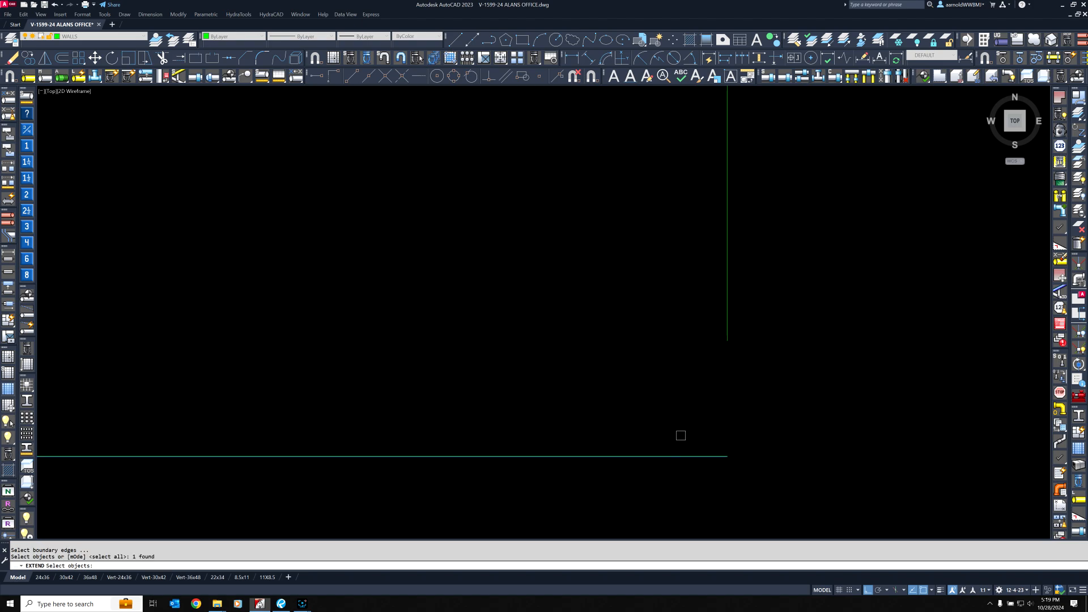
key(Return)
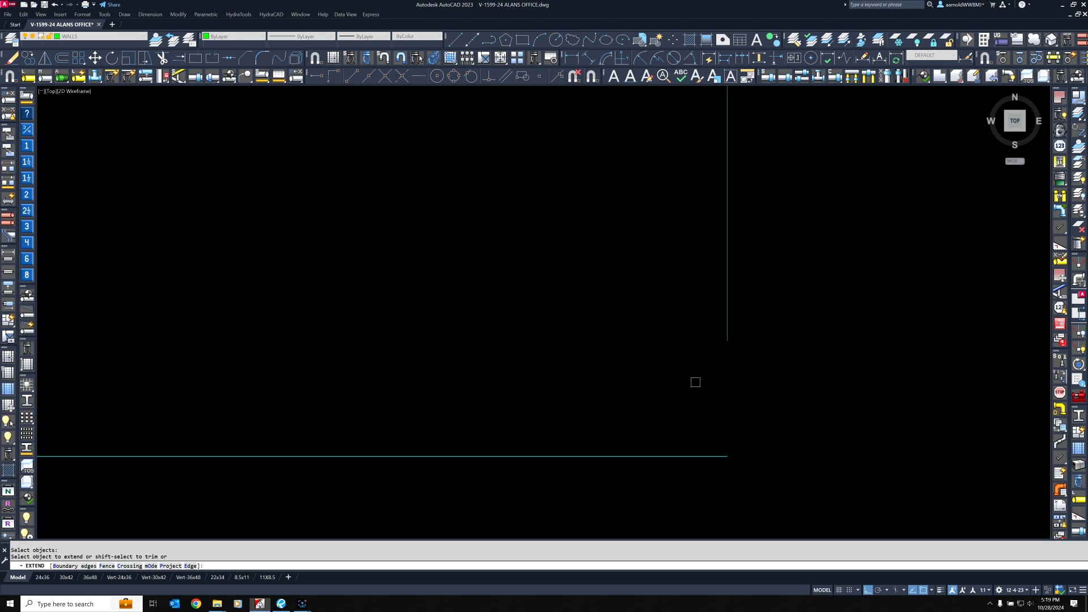
click(727, 340)
click(727, 332)
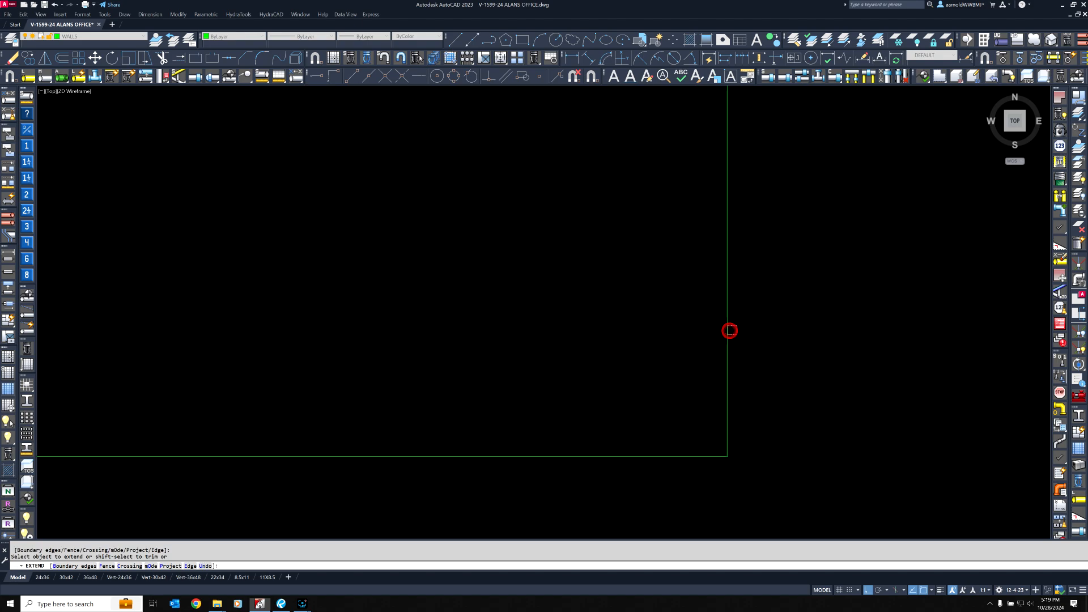
key(Return)
key(Escape)
scroll(794, 335, down, 8)
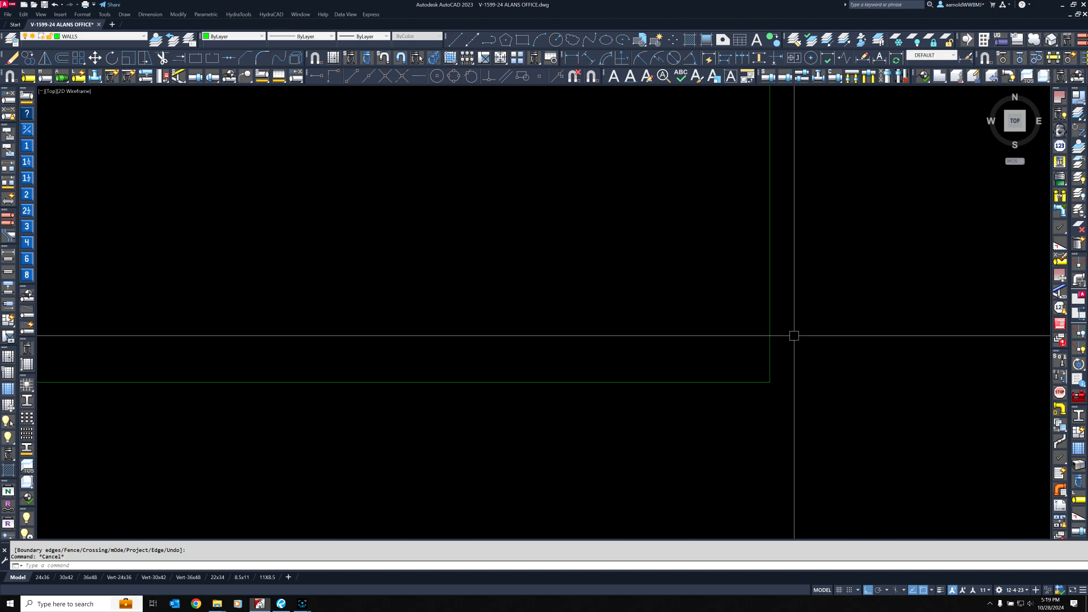
middle_drag(653, 288, 612, 377)
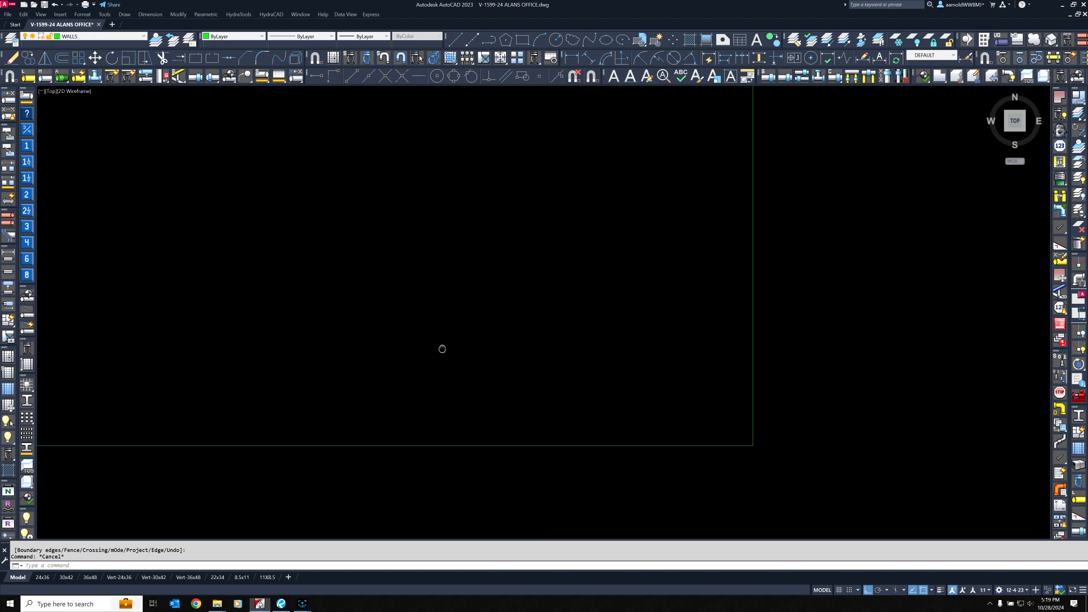
Dimension the perpendicular distance between the left and right walls and between the top and bottom walls.
middle_drag(442, 348, 585, 366)
scroll(585, 366, down, 1)
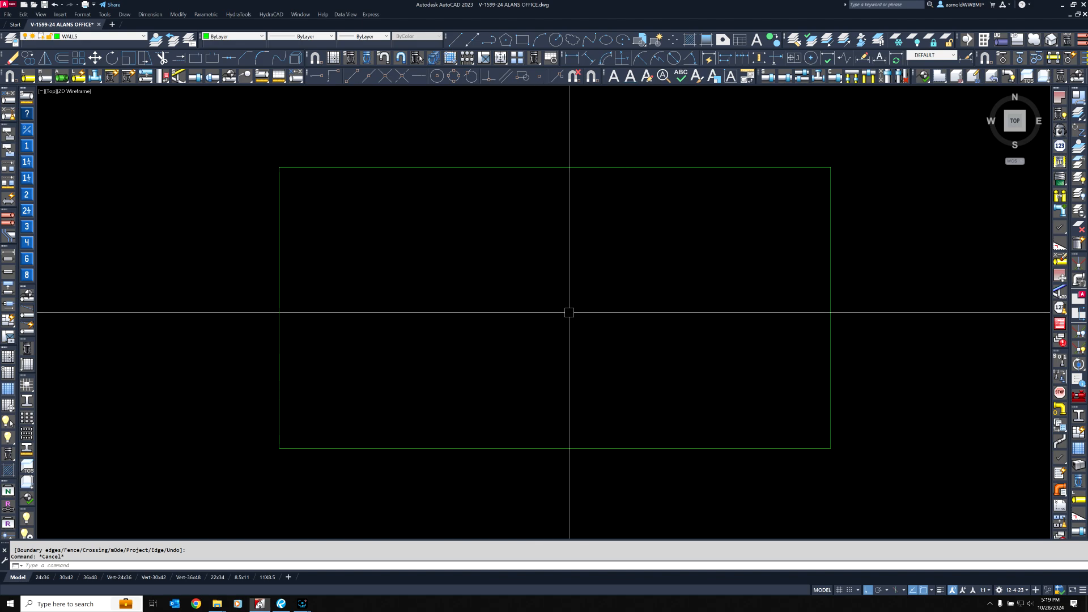
middle_drag(555, 317, 505, 299)
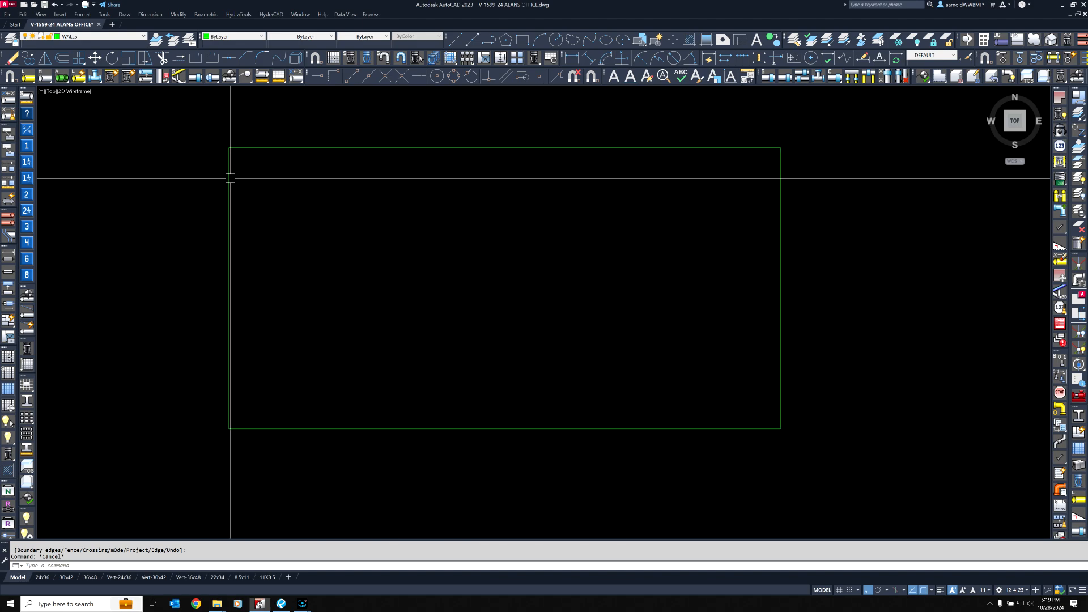
click(9, 199)
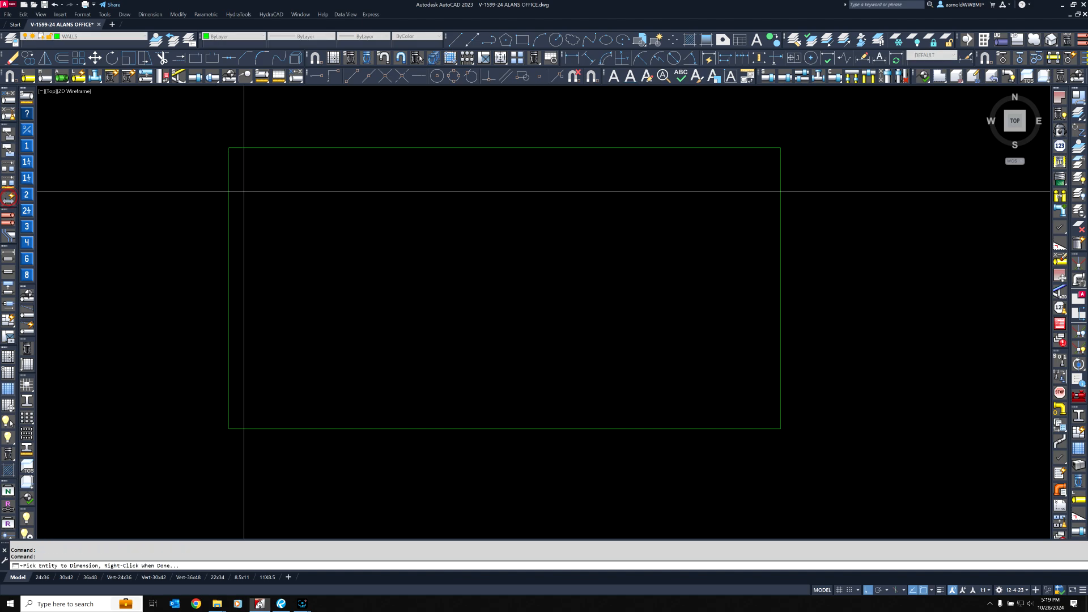
click(229, 186)
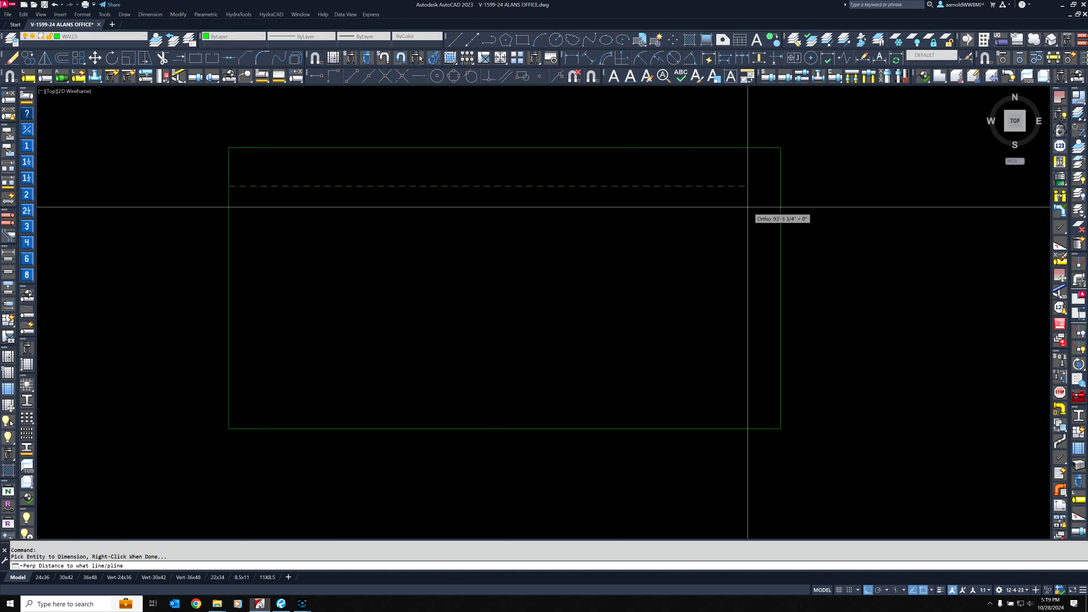
click(780, 205)
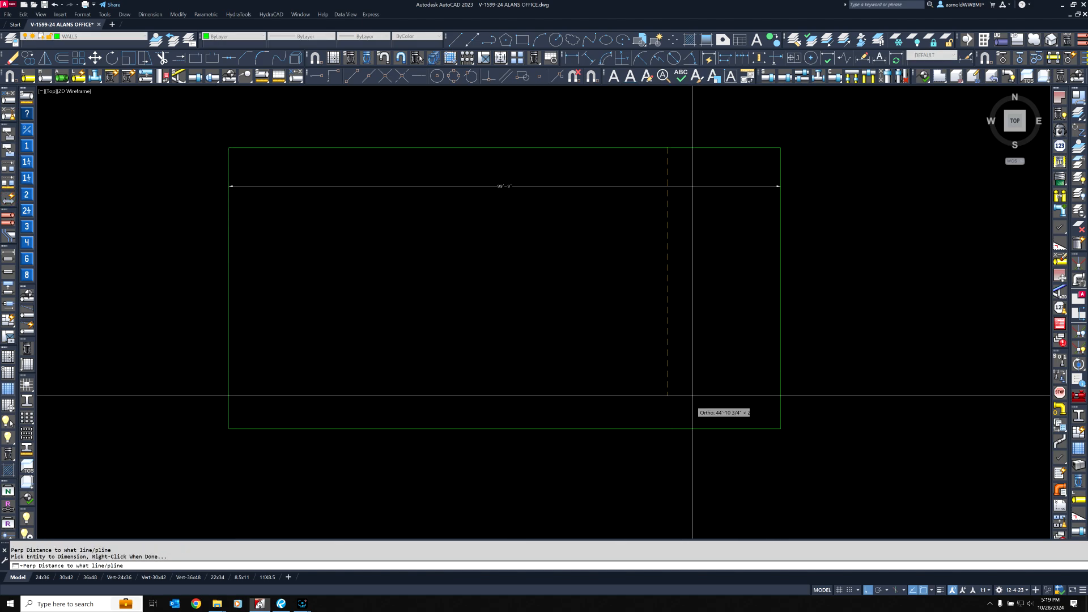
click(682, 428)
right_click(1007, 310)
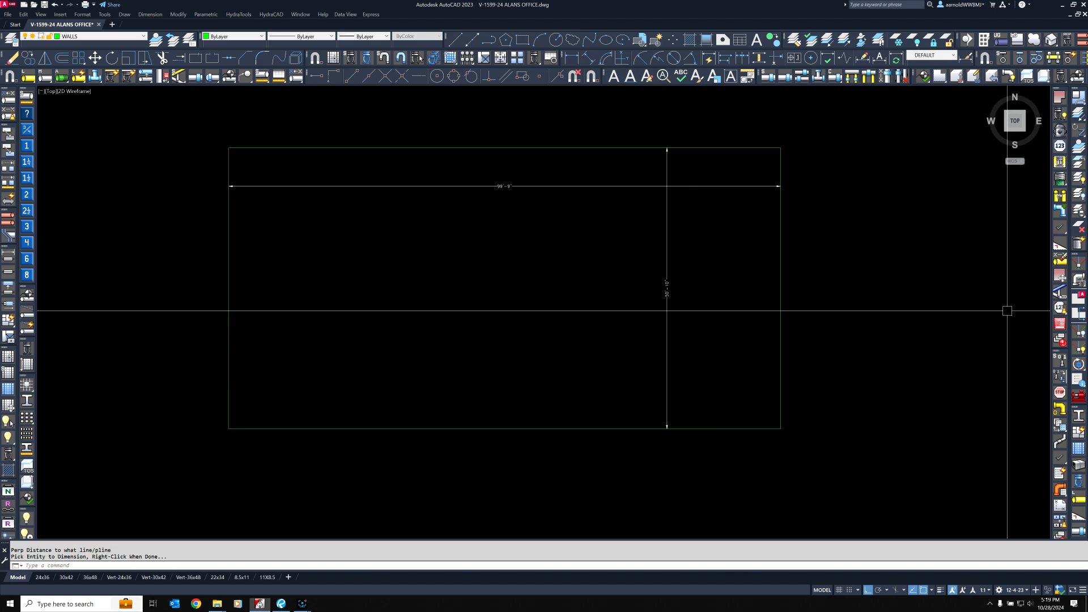
Check the overall dimensions and wall thickness on the Practice Office Architecturals floor plan in Bluebeam Revu, and return to AutoCAD.
drag(1087, 185, 439, 0)
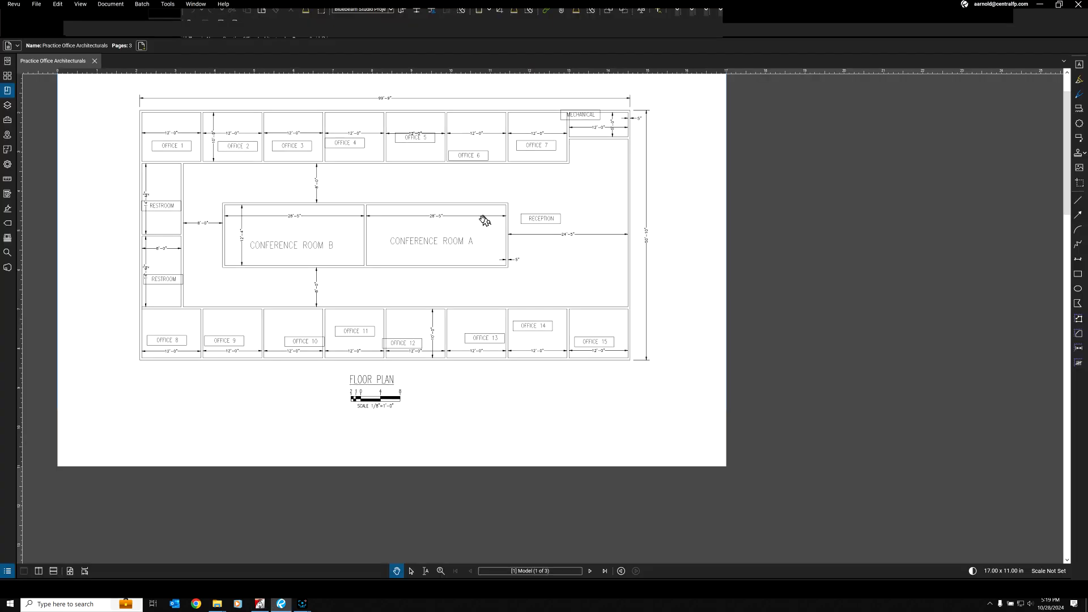
scroll(453, 195, up, 2)
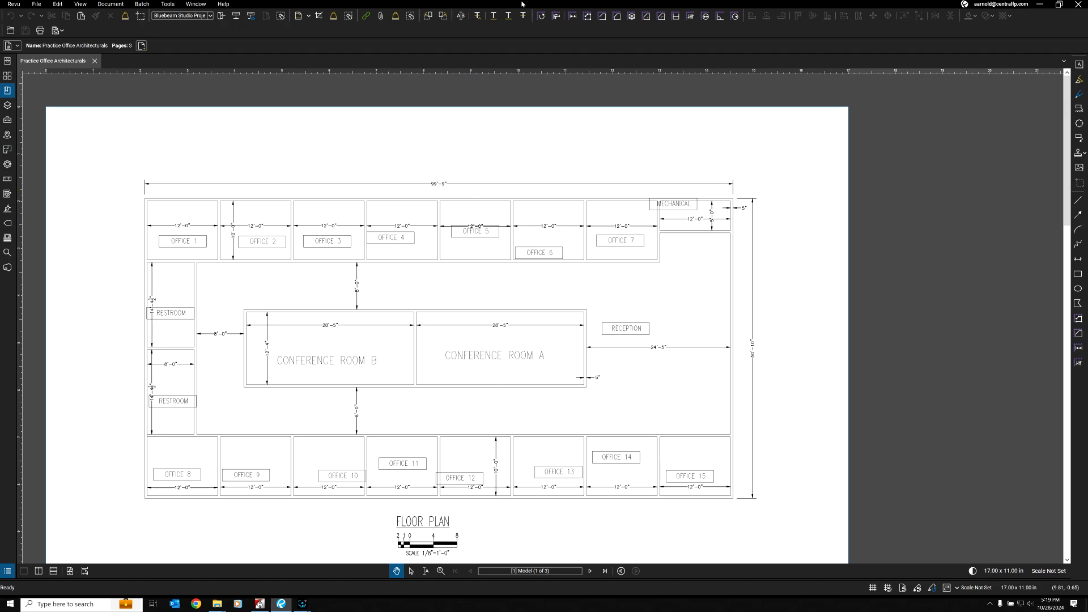
drag(522, 4, 440, 0)
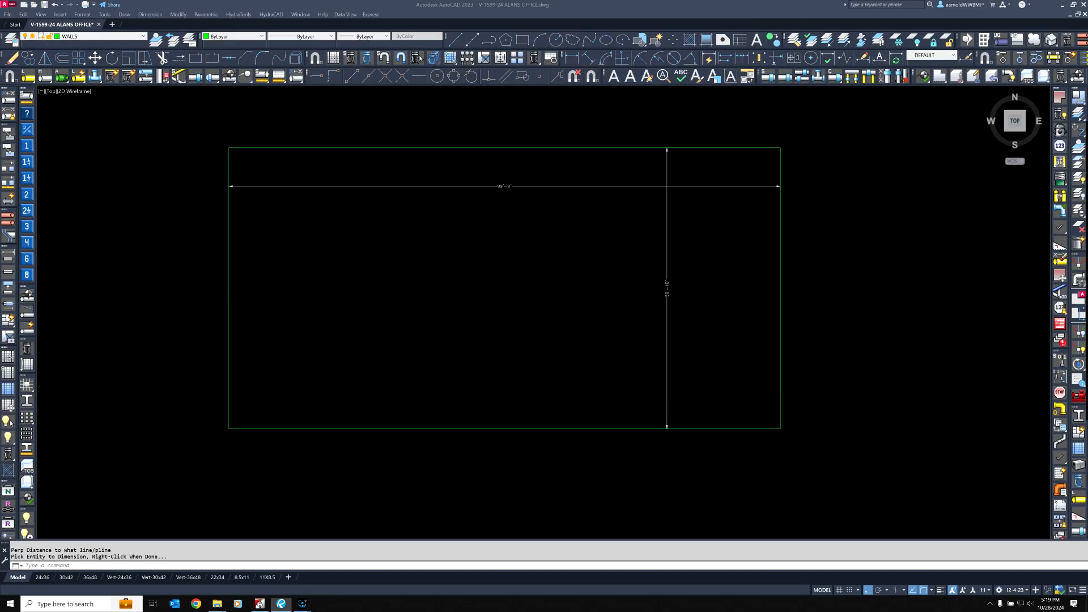
Erase the horizontal and vertical check dimensions inside the wall outline.
right_click(496, 293)
click(685, 167)
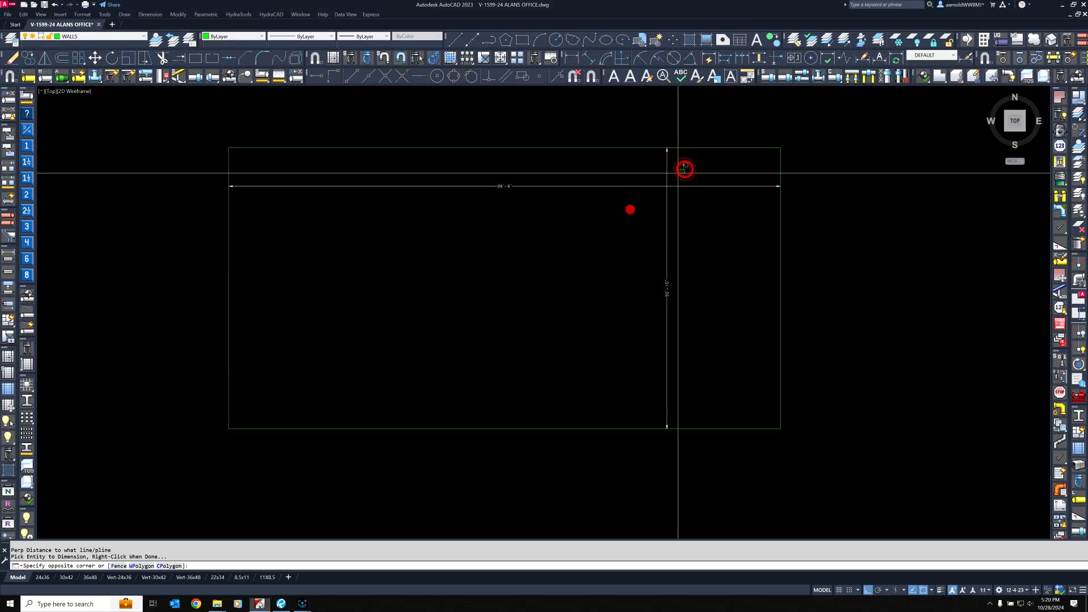
click(629, 209)
key(Delete)
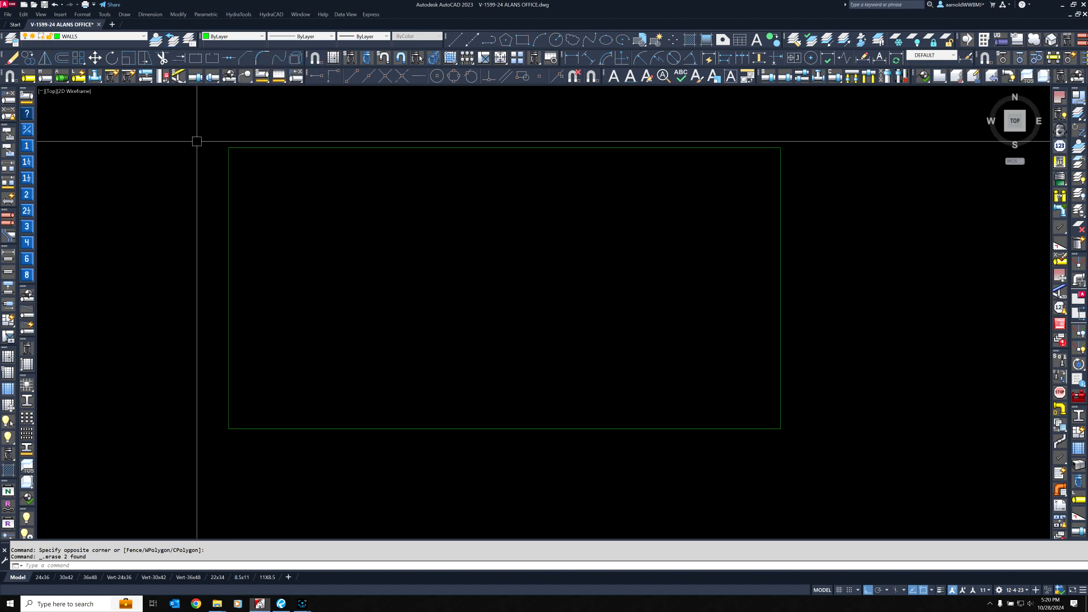
click(273, 134)
click(261, 175)
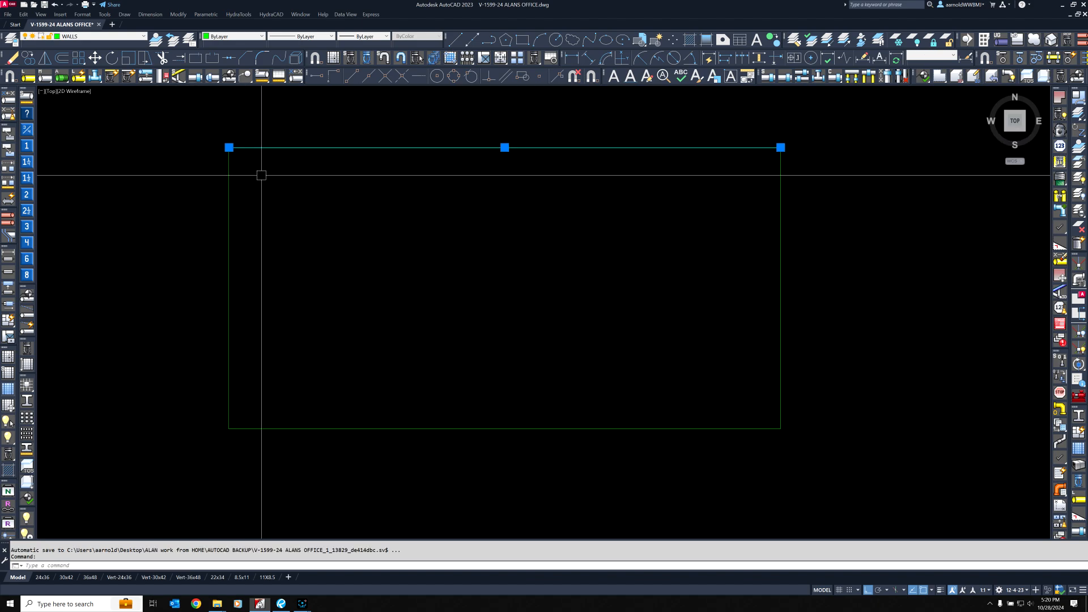
key(Escape)
key(Escape)
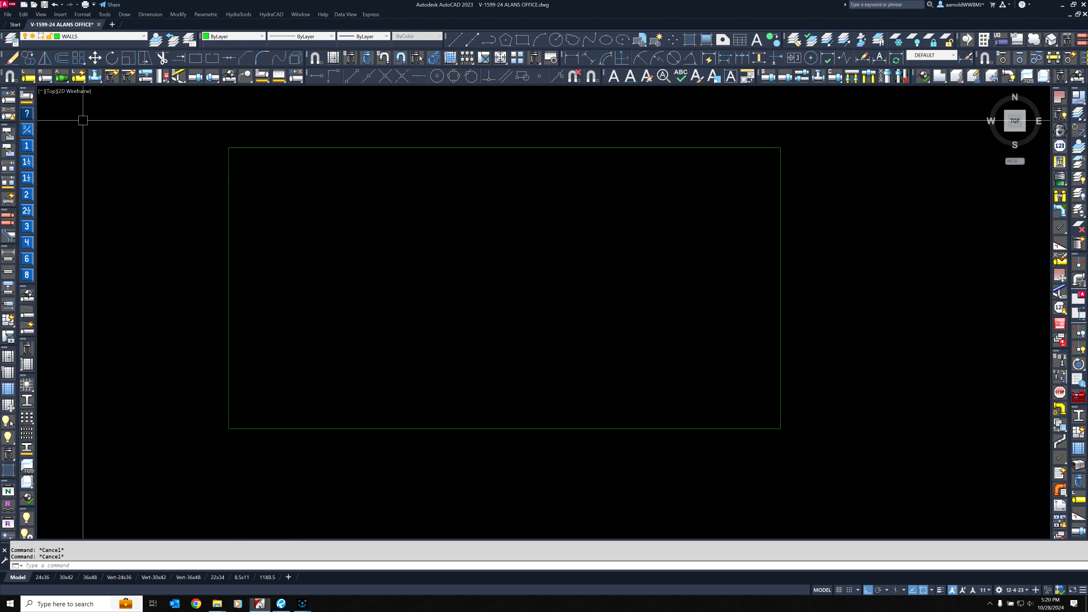
click(27, 59)
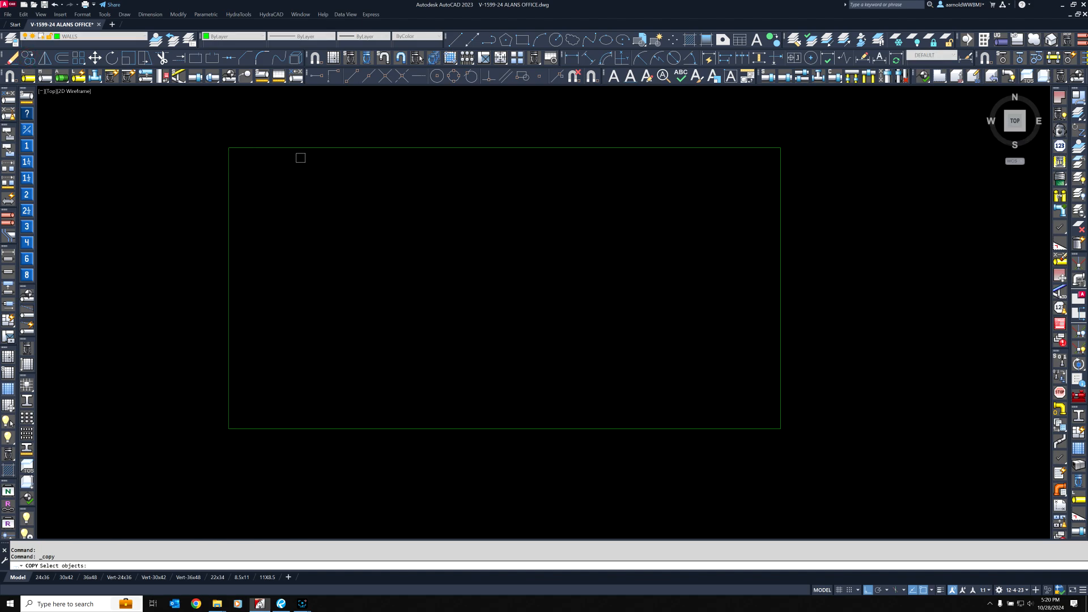
click(304, 148)
key(Return)
click(363, 211)
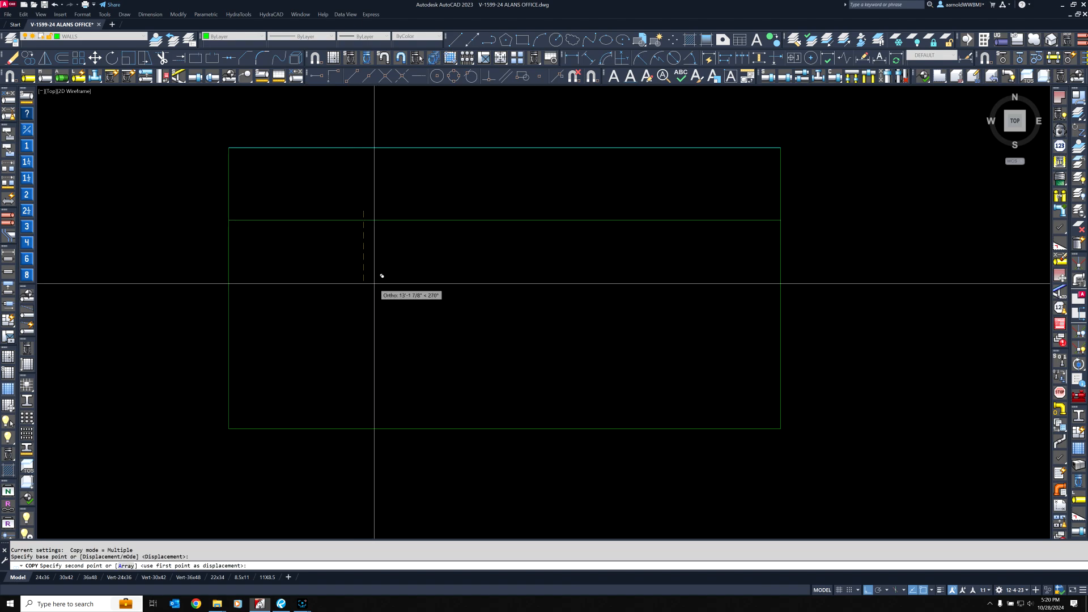
key(Escape)
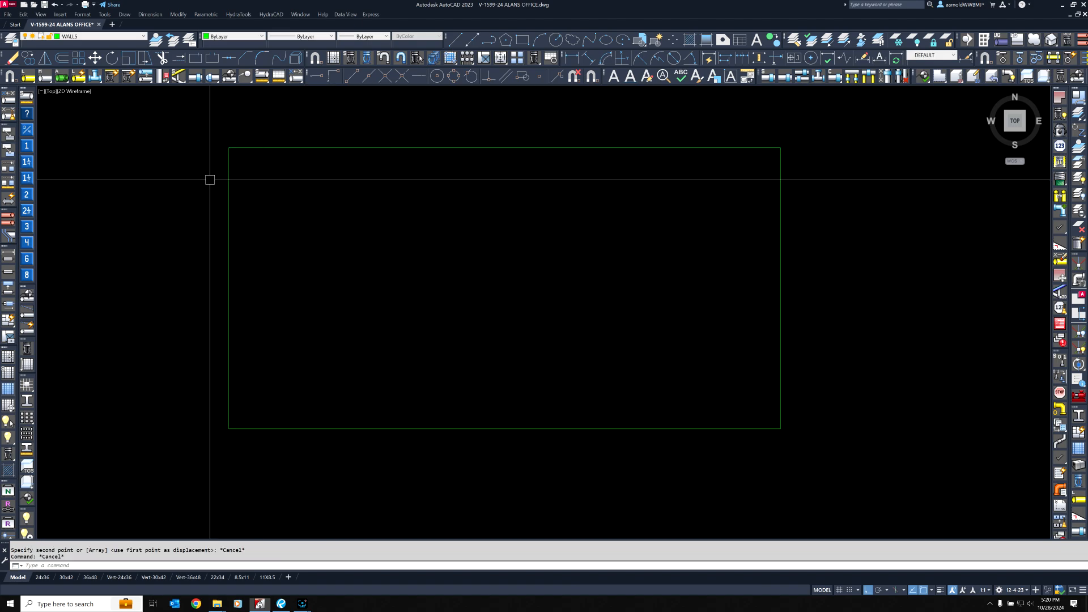
Copy the top wall line 5" straight down to form the inner face of the top wall.
click(27, 58)
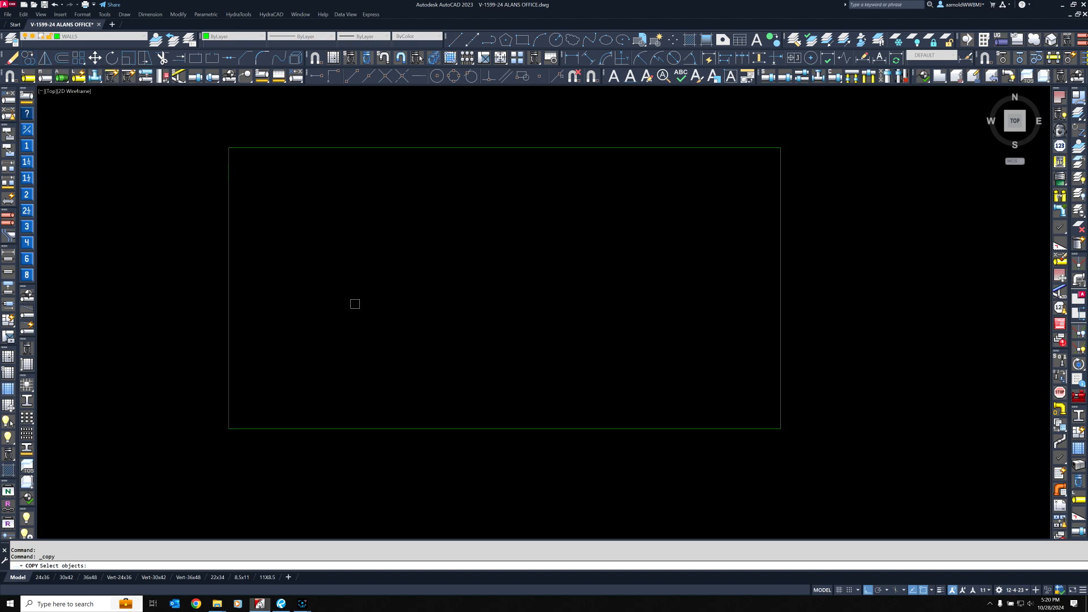
click(423, 147)
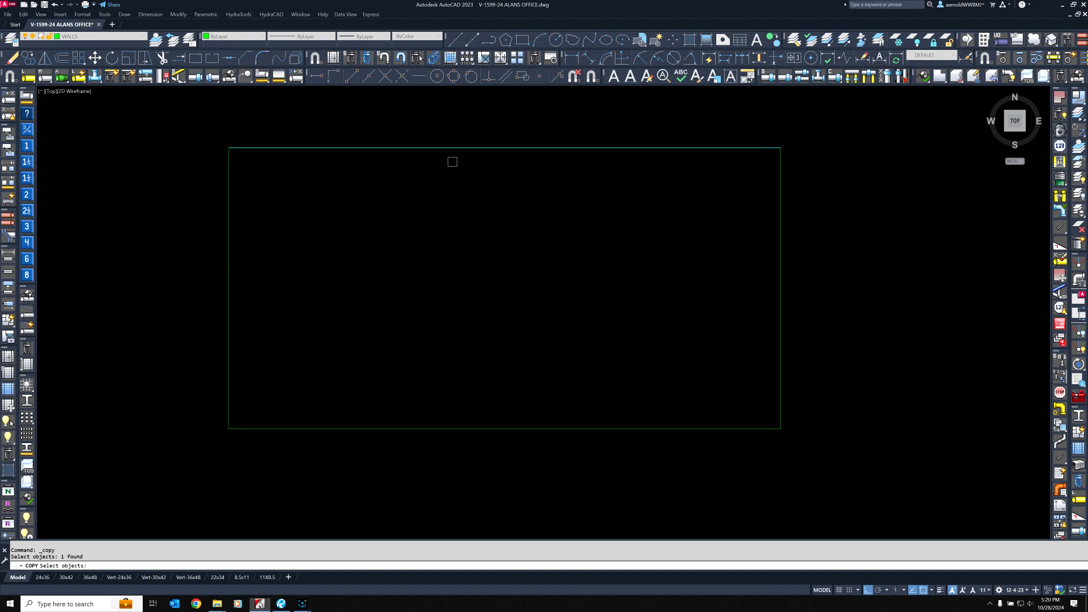
key(Return)
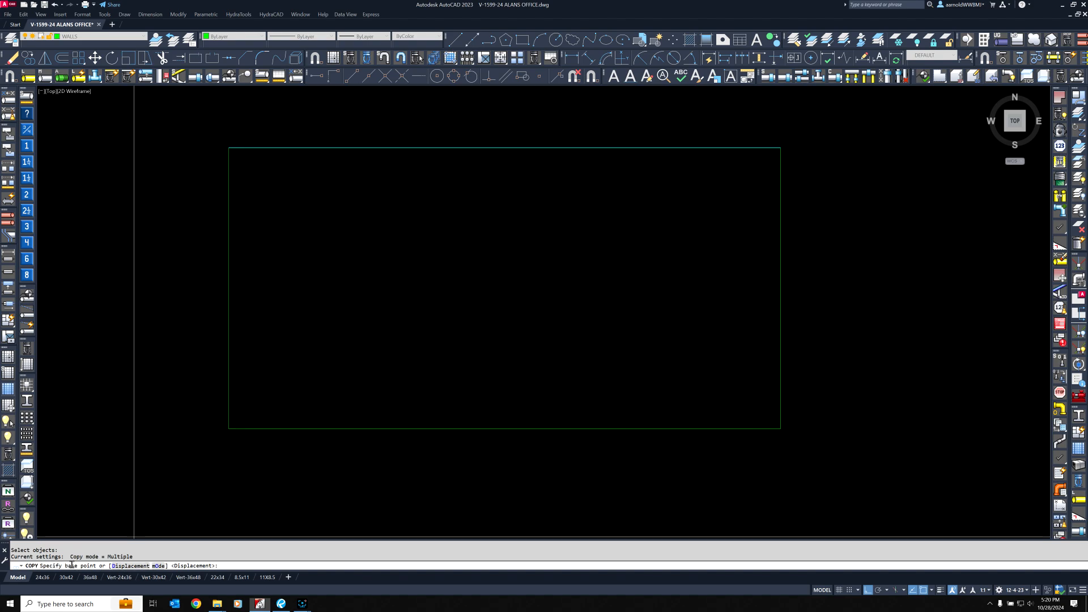
click(824, 103)
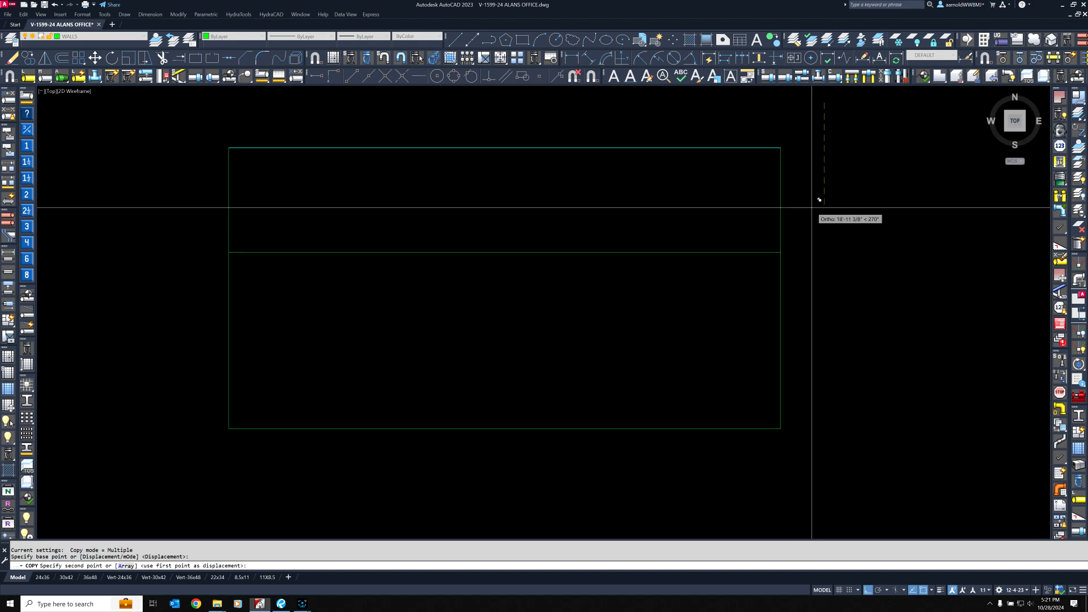
text(5)
key(Return)
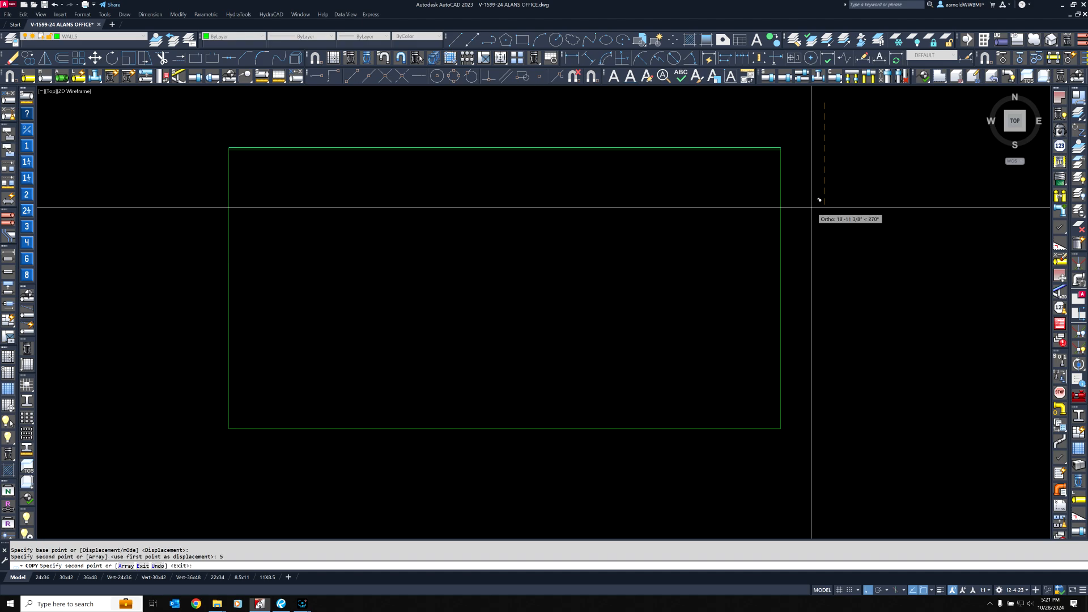
key(Escape)
key(Escape)
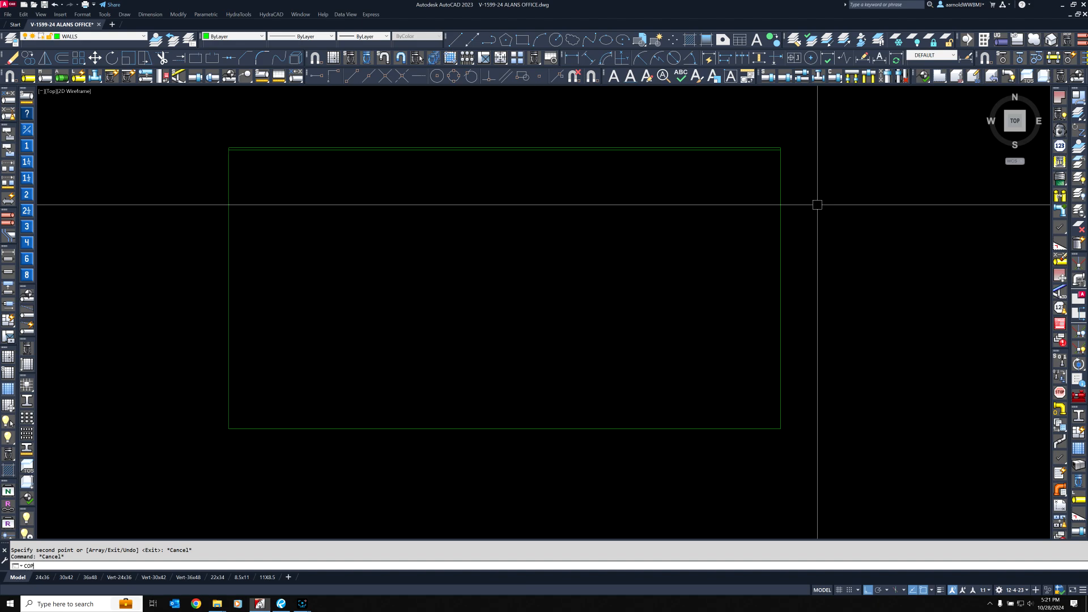
Copy the right wall line 5" toward the inside of the building to form its inner face.
key(Return)
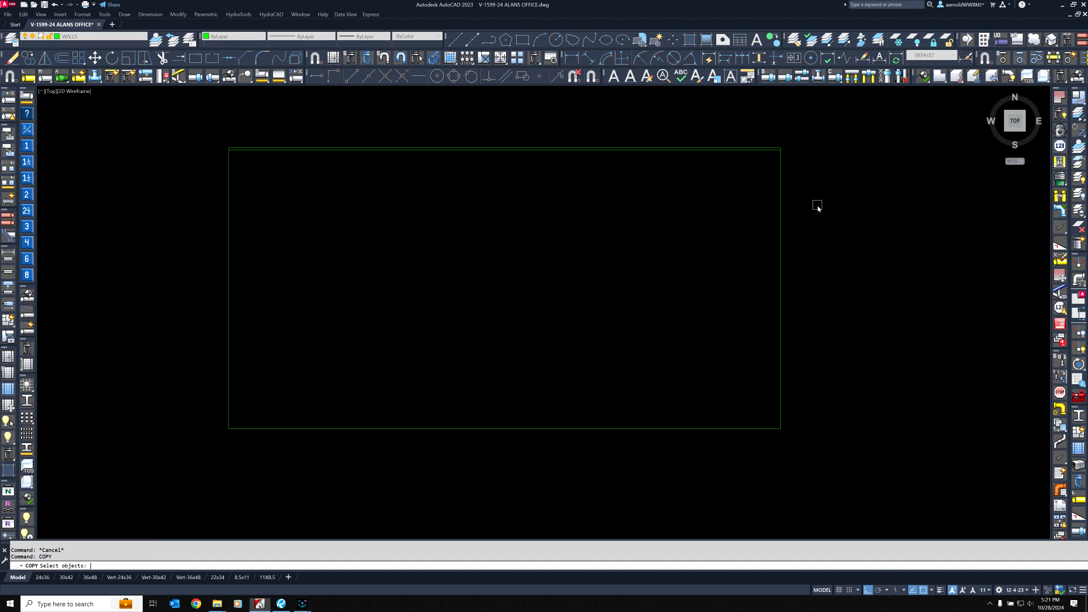
click(777, 237)
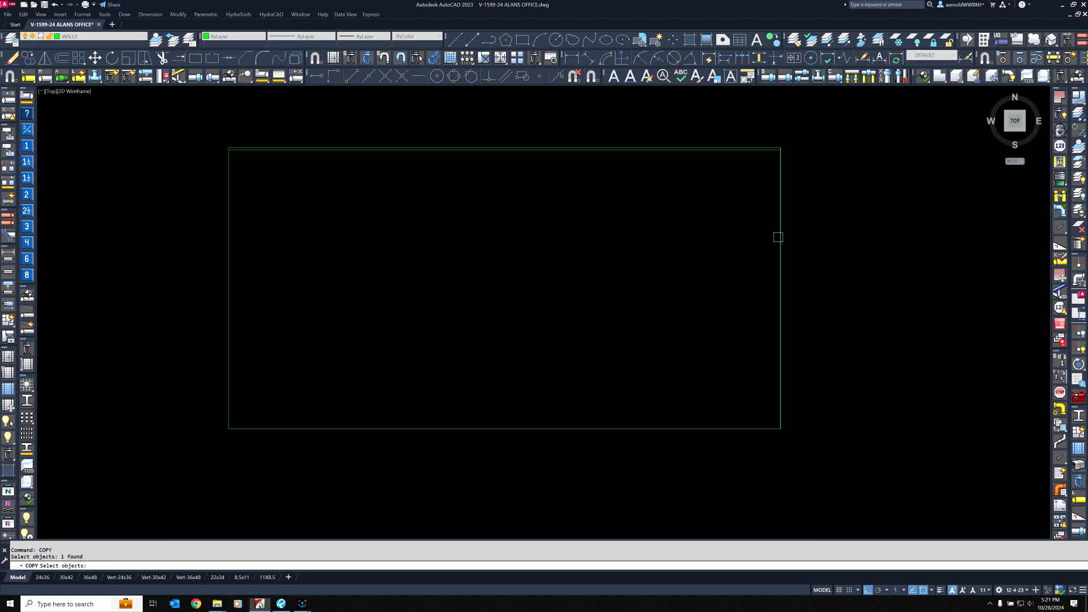
key(Return)
click(741, 231)
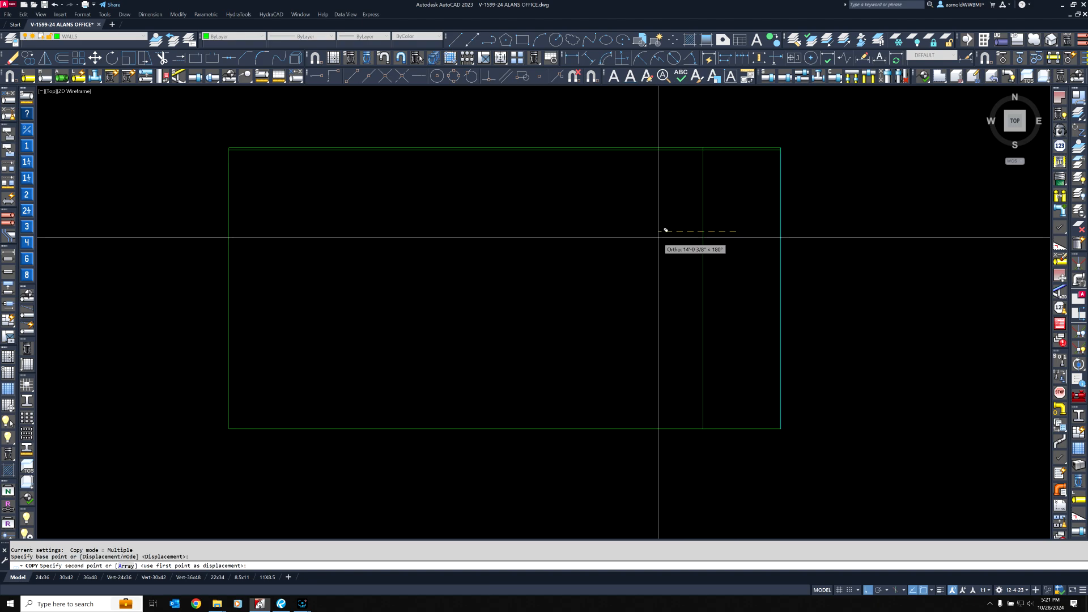
text(5)
key(Return)
key(Return)
Copy the bottom wall line 5" straight up to form the inner face of the bottom wall.
key(Return)
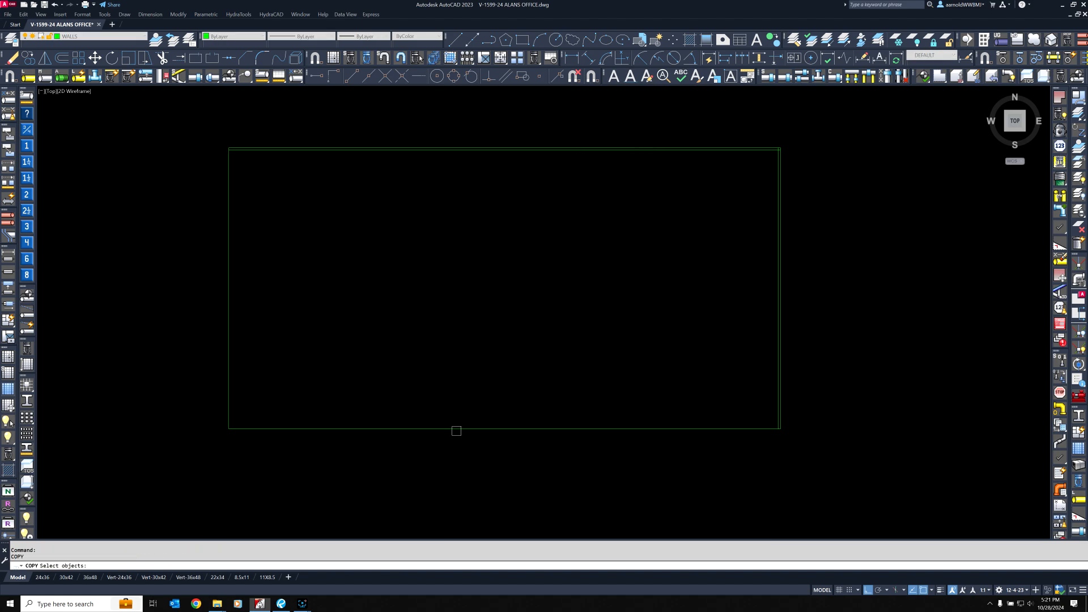
click(441, 430)
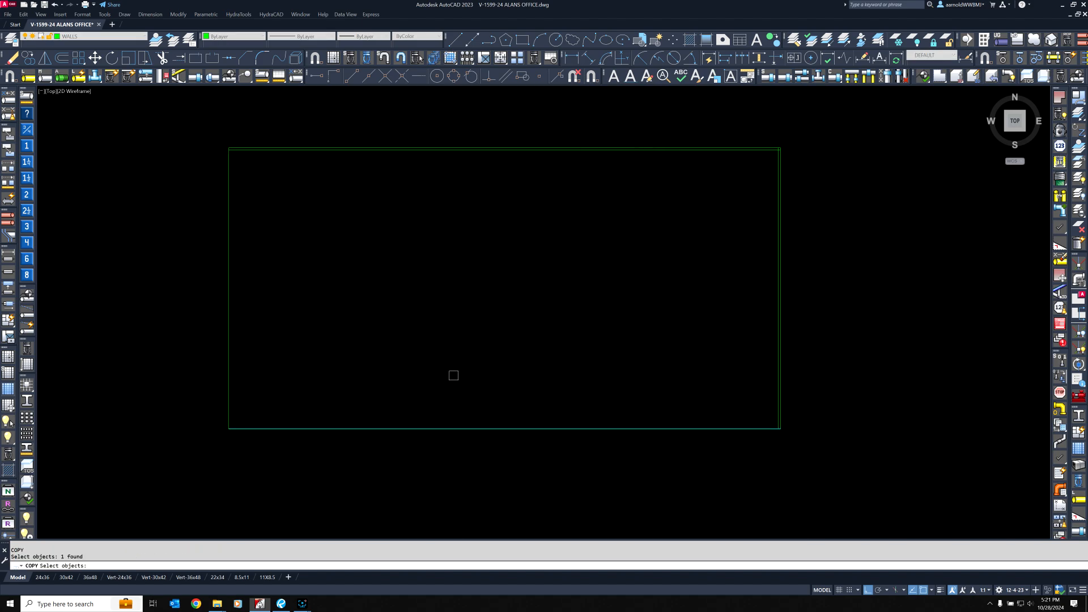
key(Return)
click(495, 392)
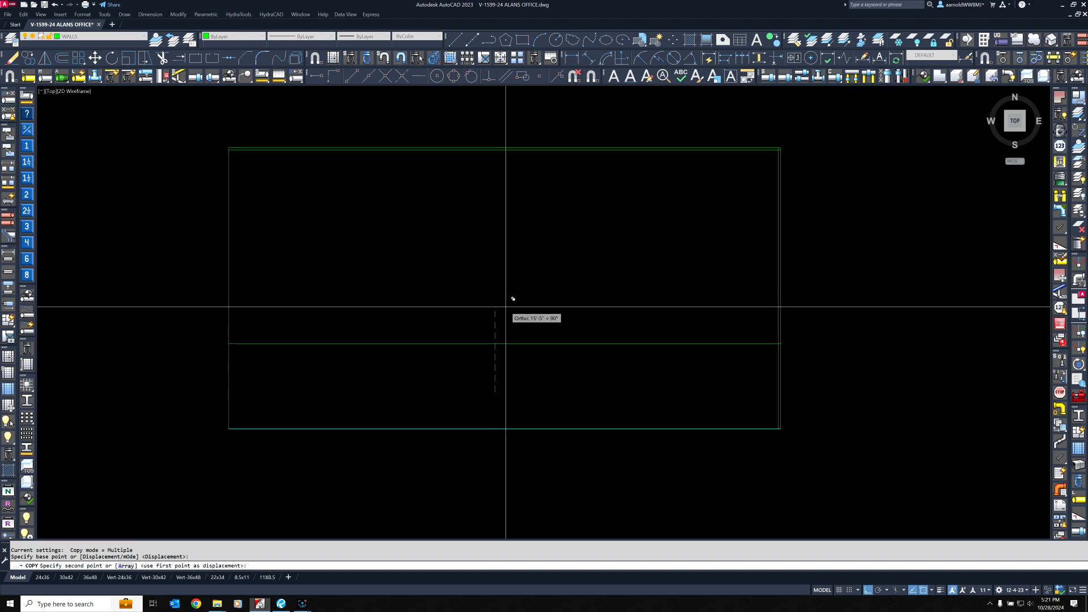
text(5)
key(Return)
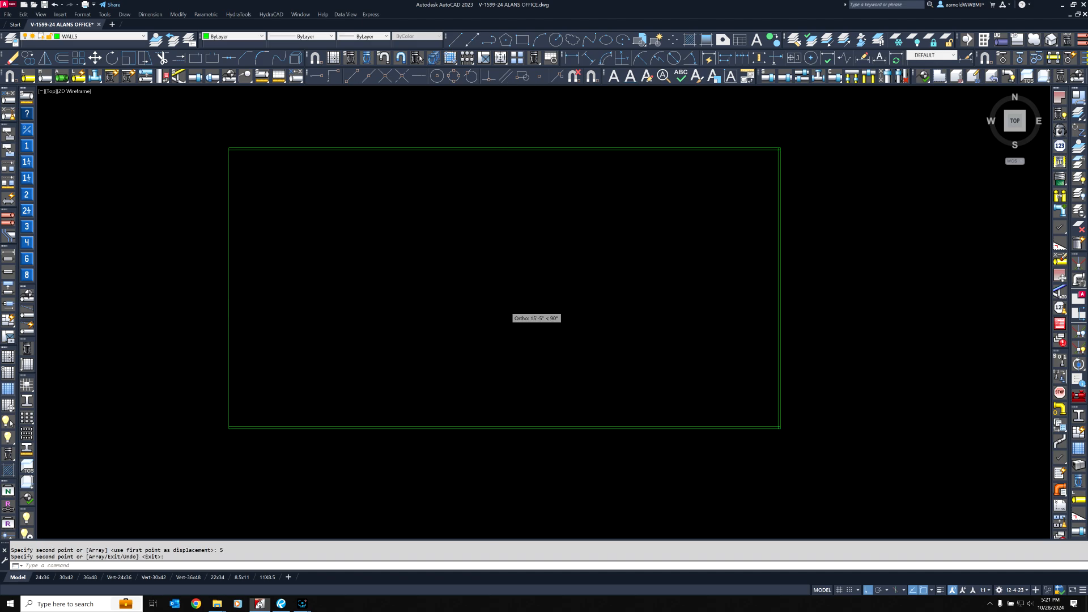
key(Return)
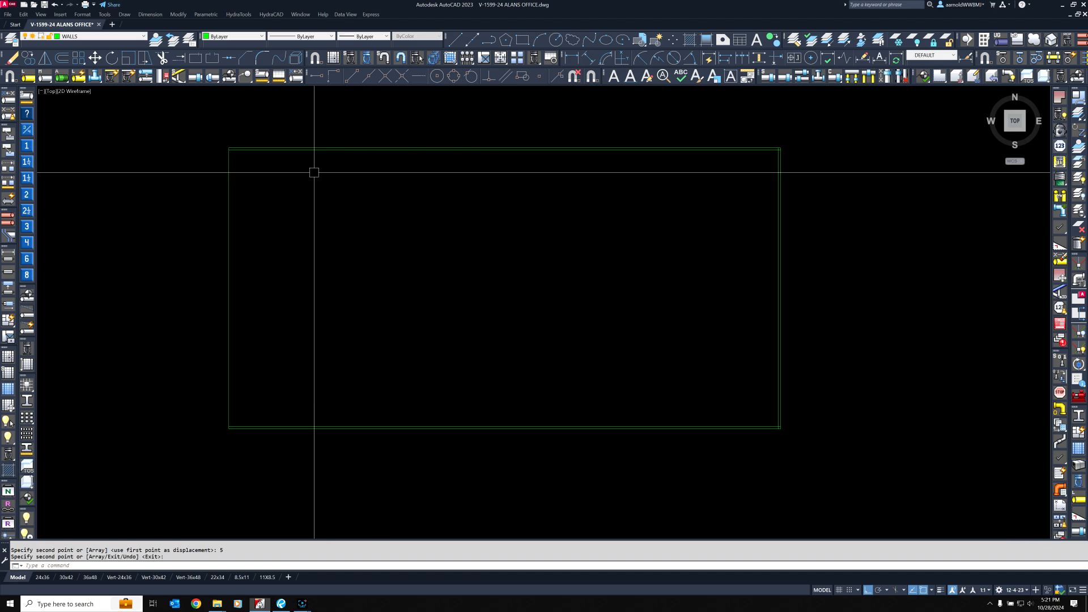
Offset the left wall line by 5" toward the inside of the building.
click(61, 57)
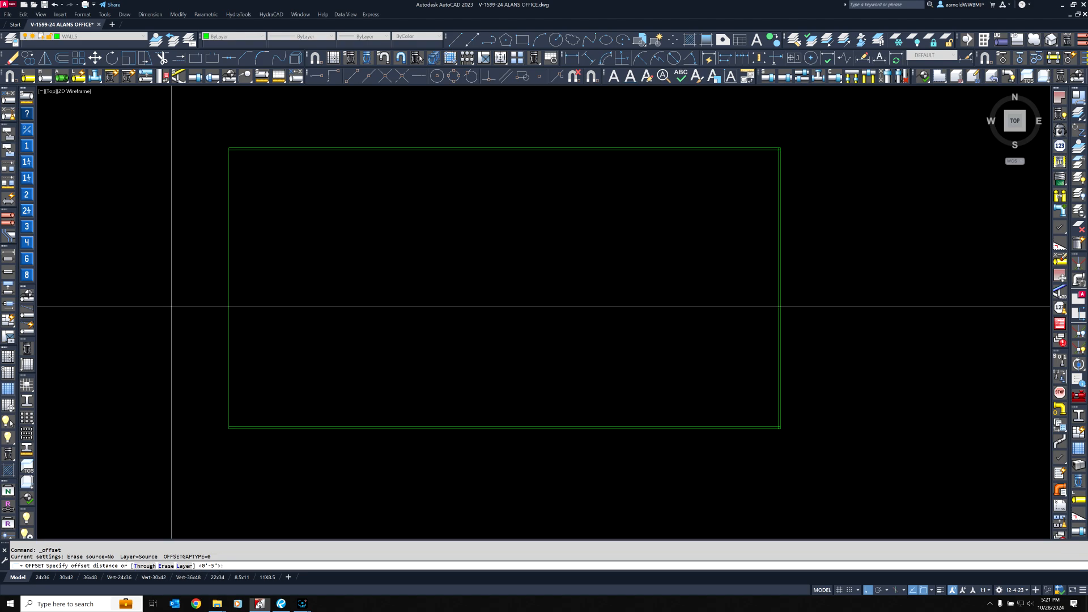
key(Return)
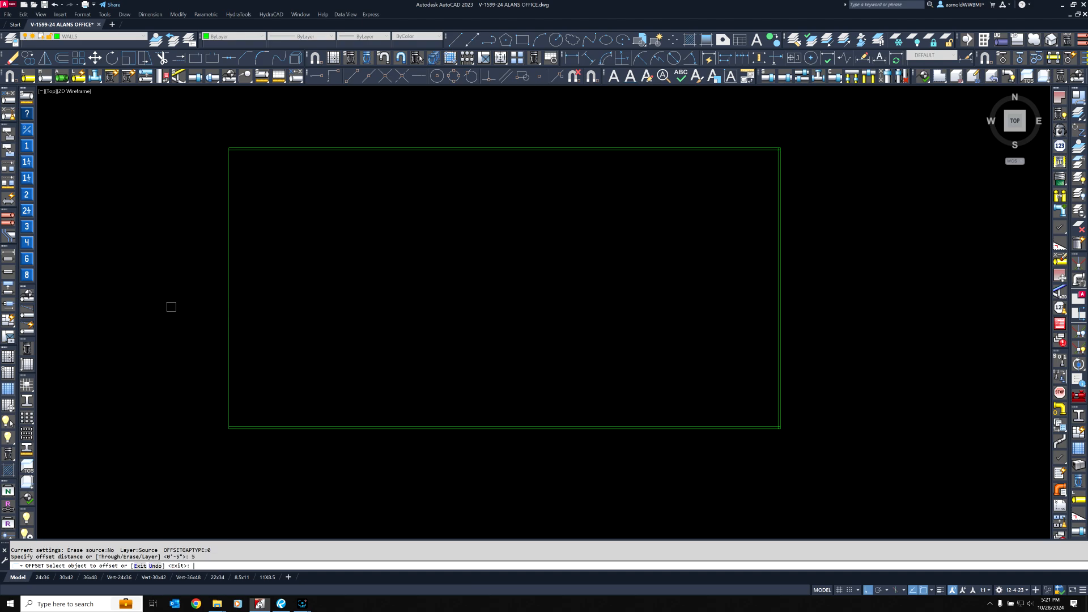
click(229, 254)
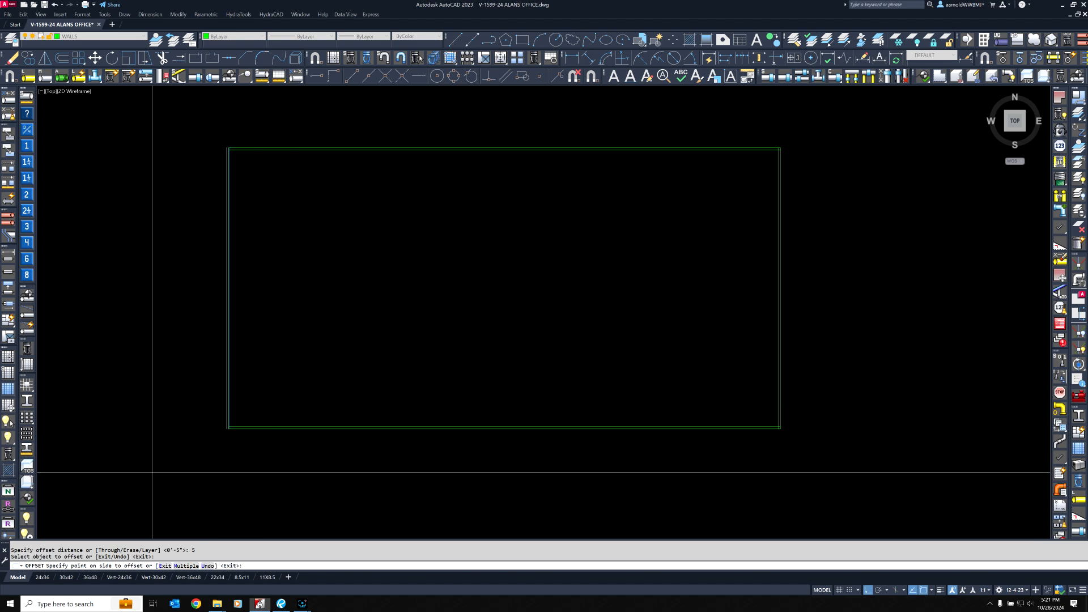
scroll(162, 432, up, 5)
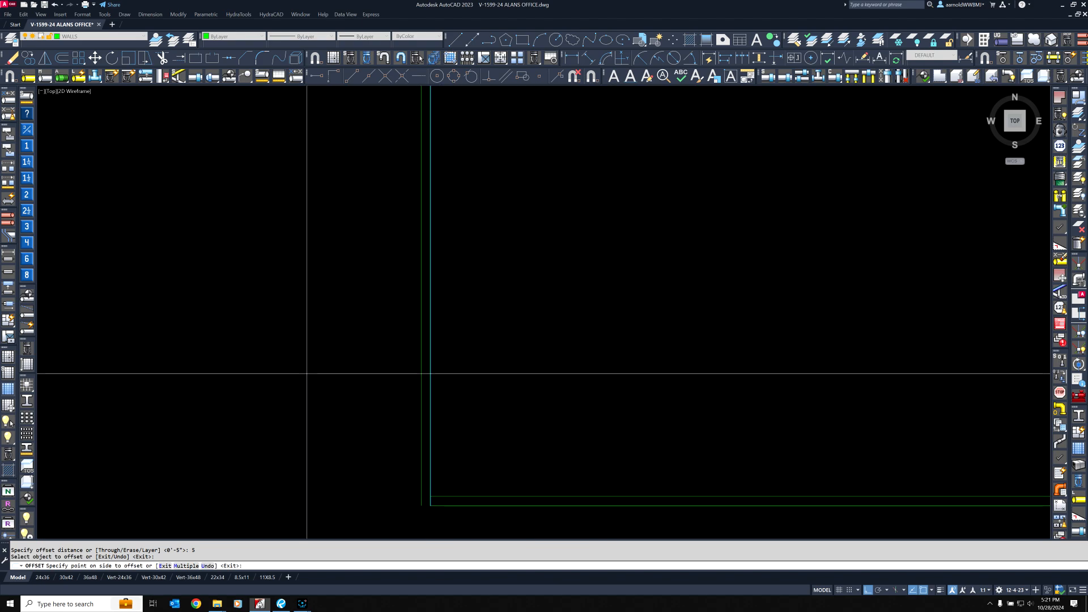
scroll(573, 388, down, 5)
click(703, 324)
scroll(727, 293, up, 4)
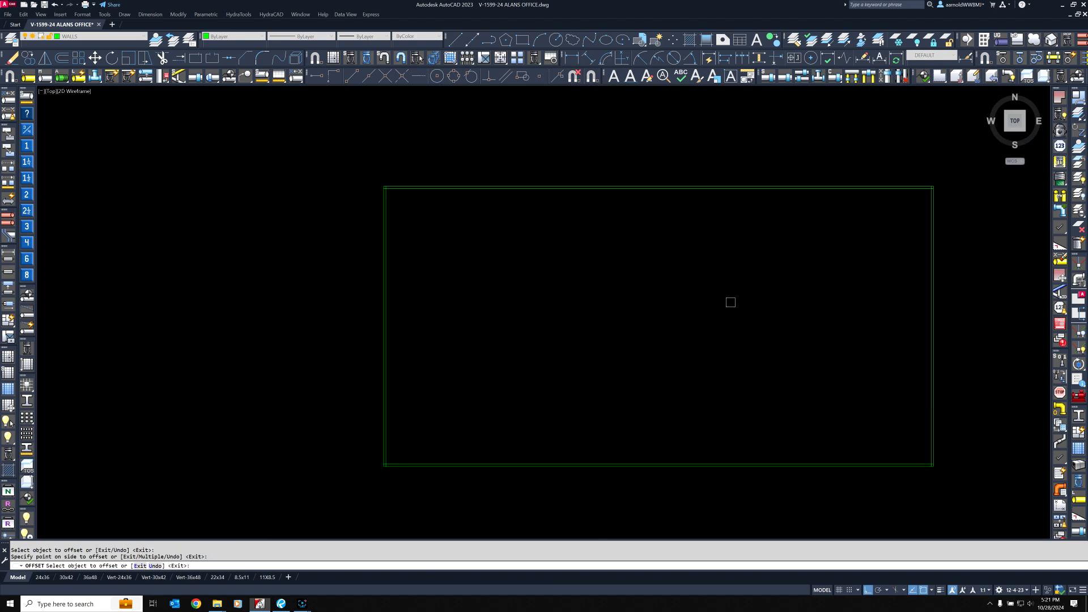
Chamfer the inner wall lines at zero distance to form a clean upper-left inside corner.
scroll(726, 289, down, 4)
key(Return)
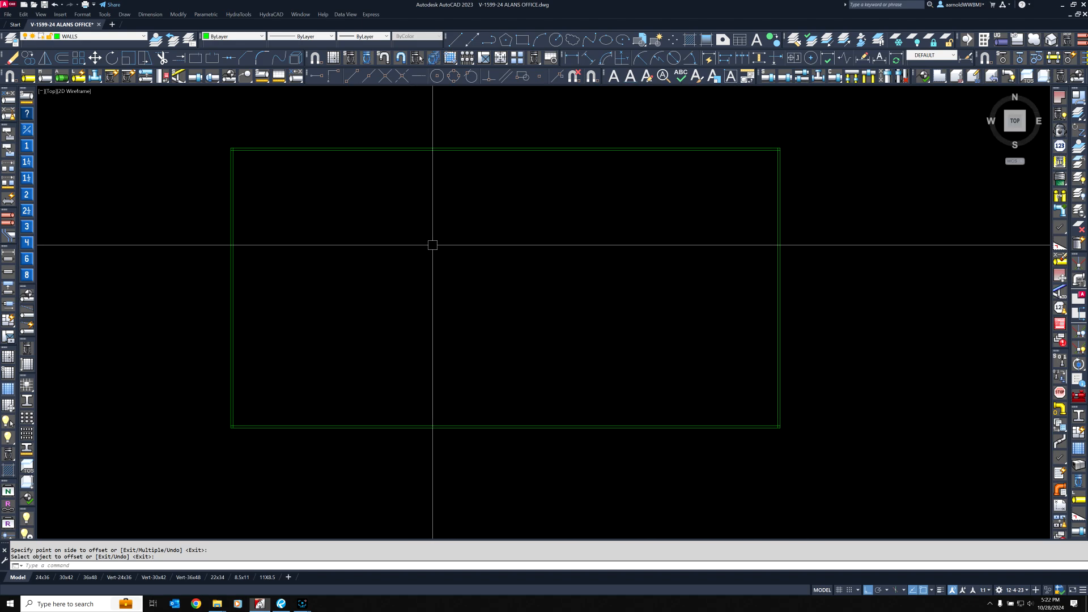
scroll(215, 150, up, 3)
scroll(304, 121, up, 4)
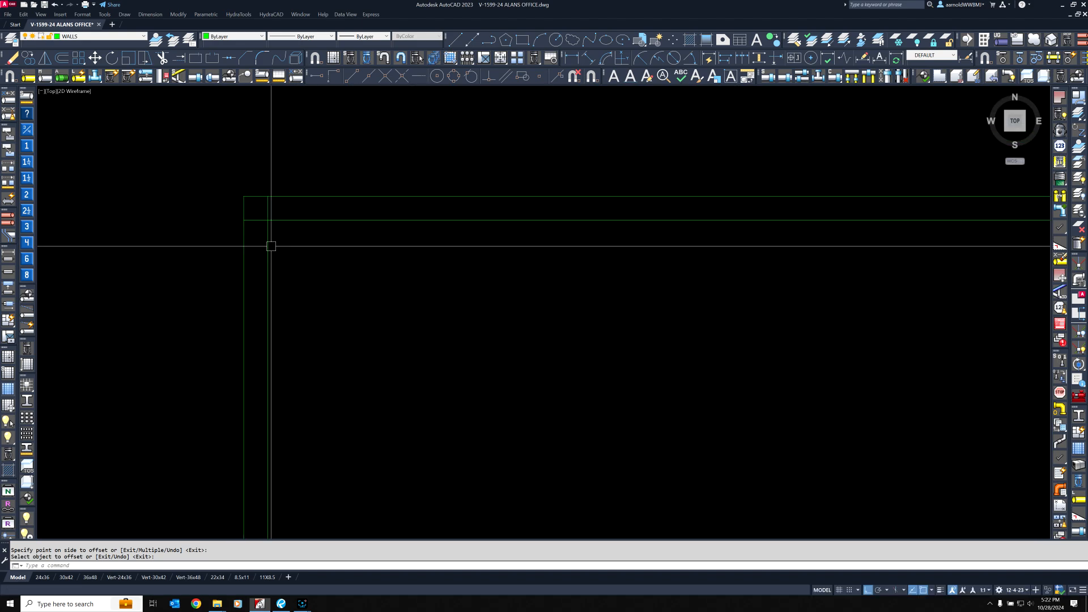
click(245, 58)
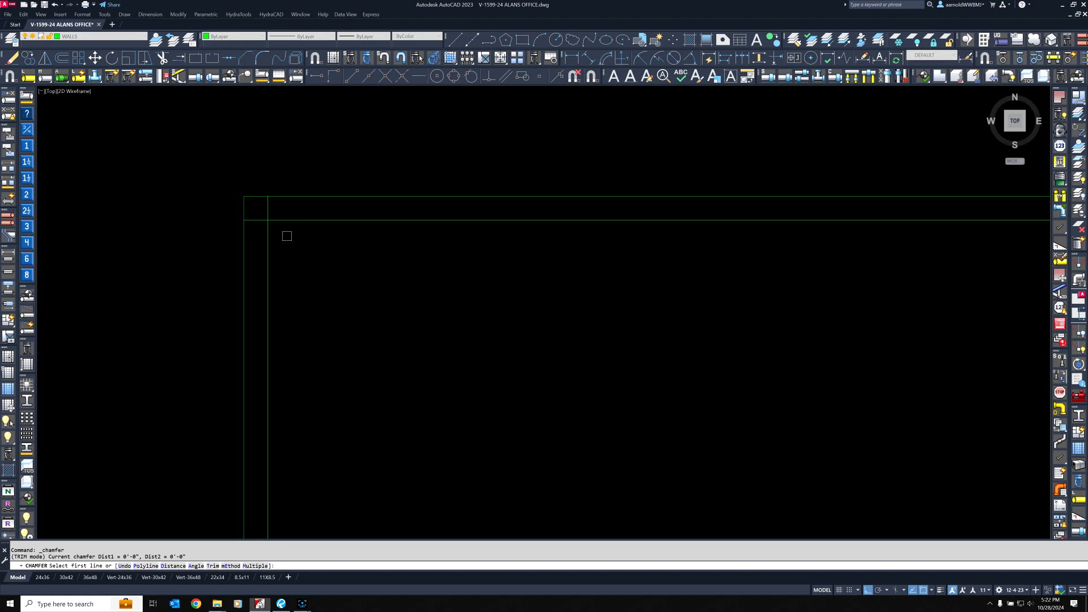
click(270, 234)
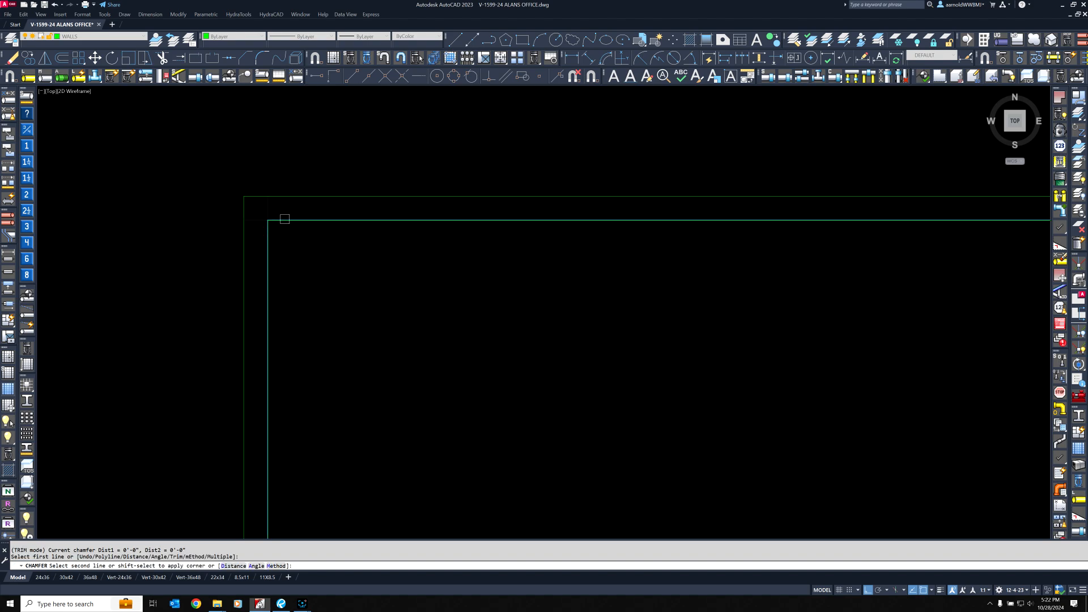
click(284, 219)
Chamfer the inner top and right wall lines at zero distance to clean up the upper-right inside corner.
scroll(343, 142, down, 5)
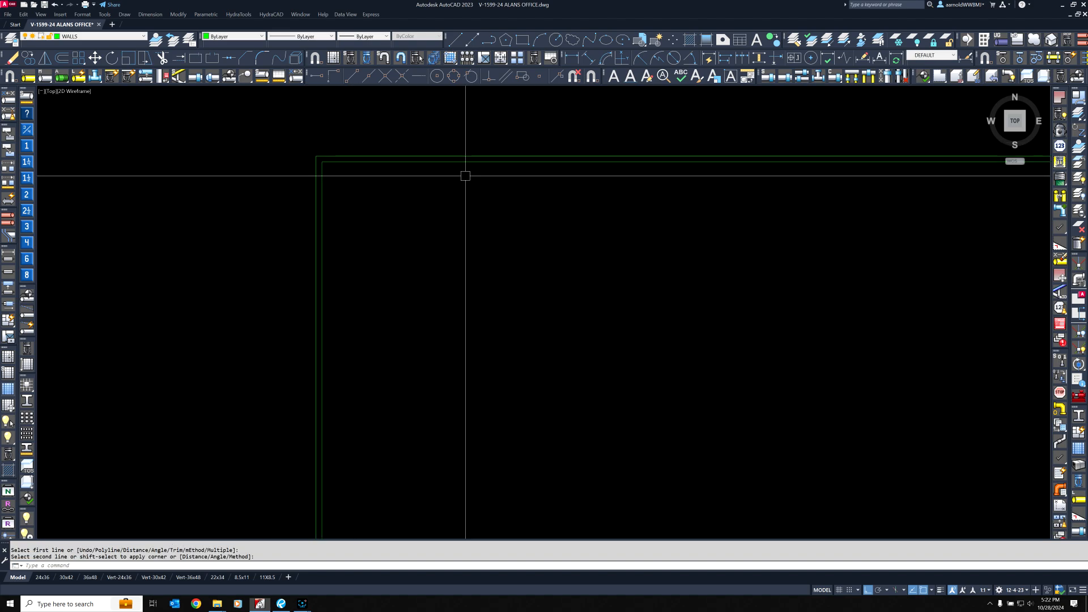
middle_drag(740, 200, 180, 218)
scroll(180, 219, down, 5)
scroll(627, 201, up, 5)
right_click(481, 240)
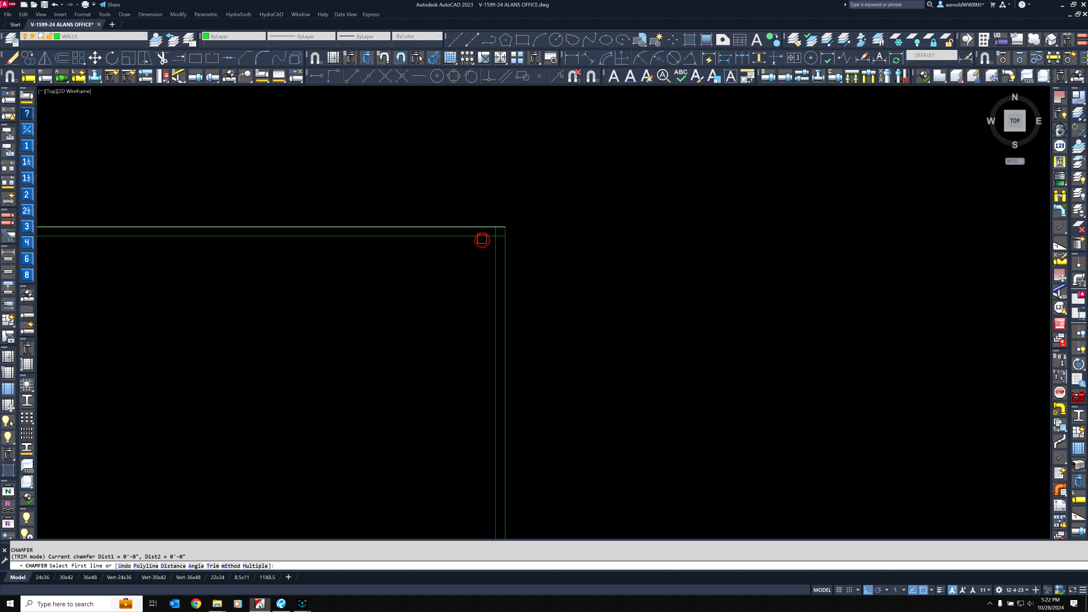
click(481, 238)
click(494, 244)
Chamfer the inner right and bottom wall lines at zero distance to clean up the lower-right inside corner.
scroll(497, 199, down, 5)
right_click(504, 272)
scroll(489, 456, up, 7)
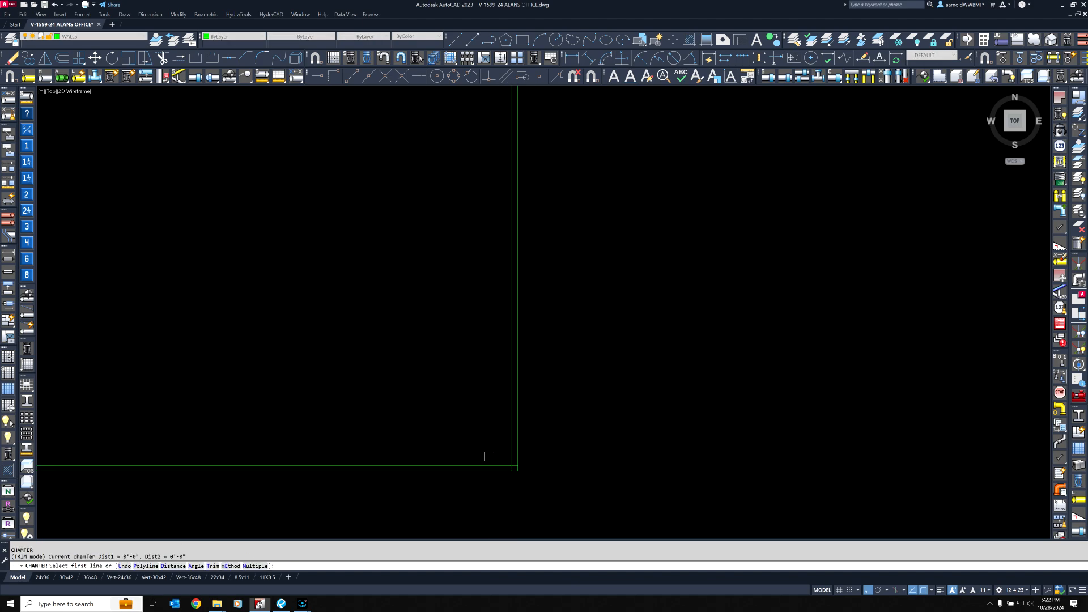
click(542, 447)
click(535, 458)
Chamfer the inner bottom and left wall lines at zero distance to clean up the lower-left inside corner.
scroll(417, 382, down, 5)
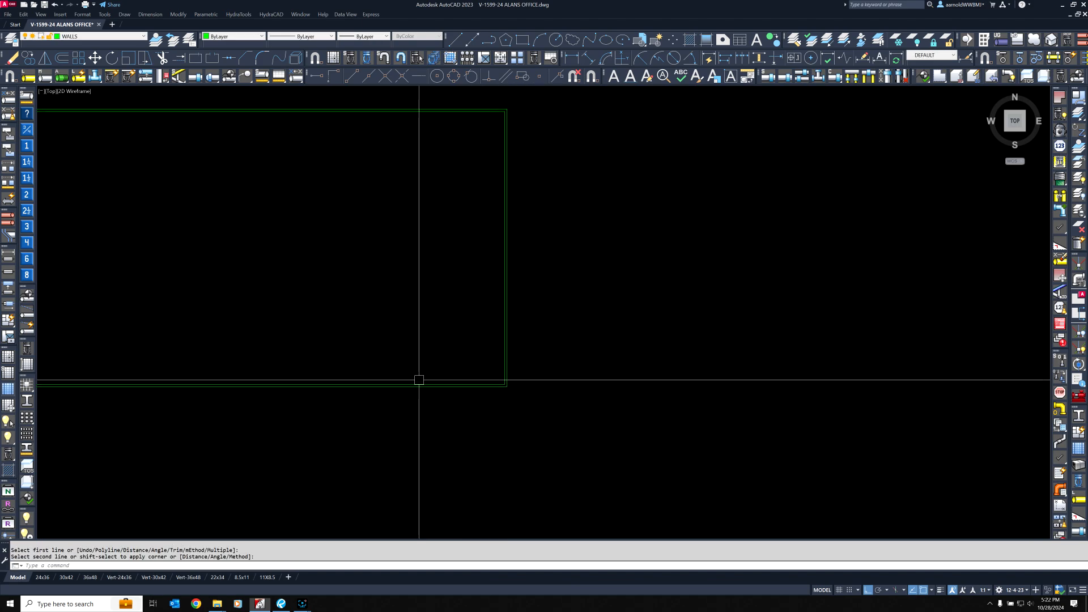
scroll(436, 388, up, 6)
right_click(623, 367)
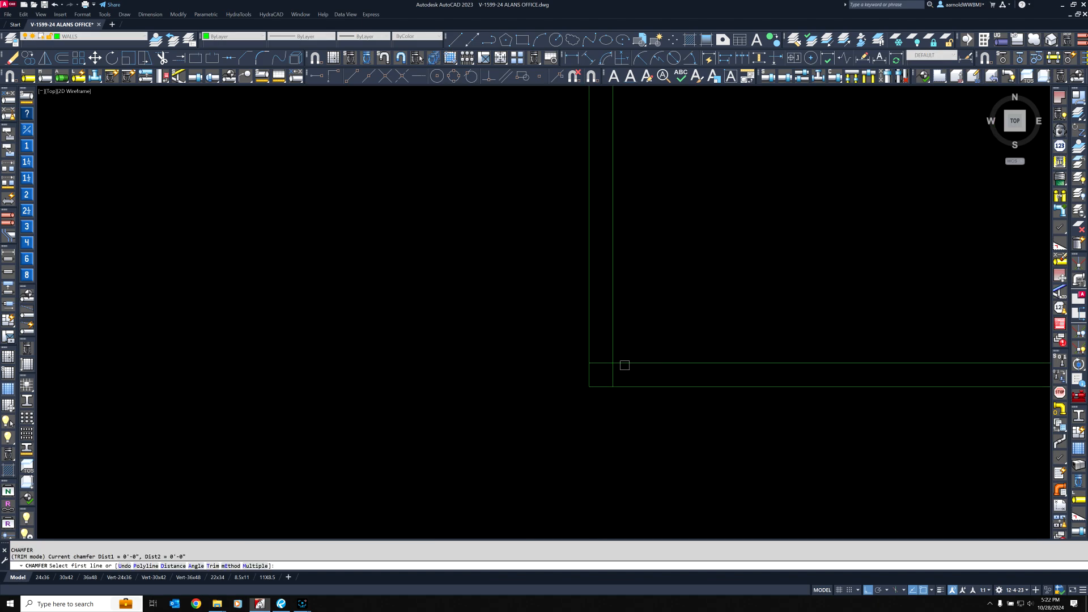
click(622, 360)
click(610, 350)
middle_drag(699, 315, 257, 376)
scroll(255, 376, down, 7)
middle_drag(426, 233, 315, 375)
scroll(315, 375, down, 5)
scroll(392, 331, up, 2)
middle_drag(433, 357, 476, 288)
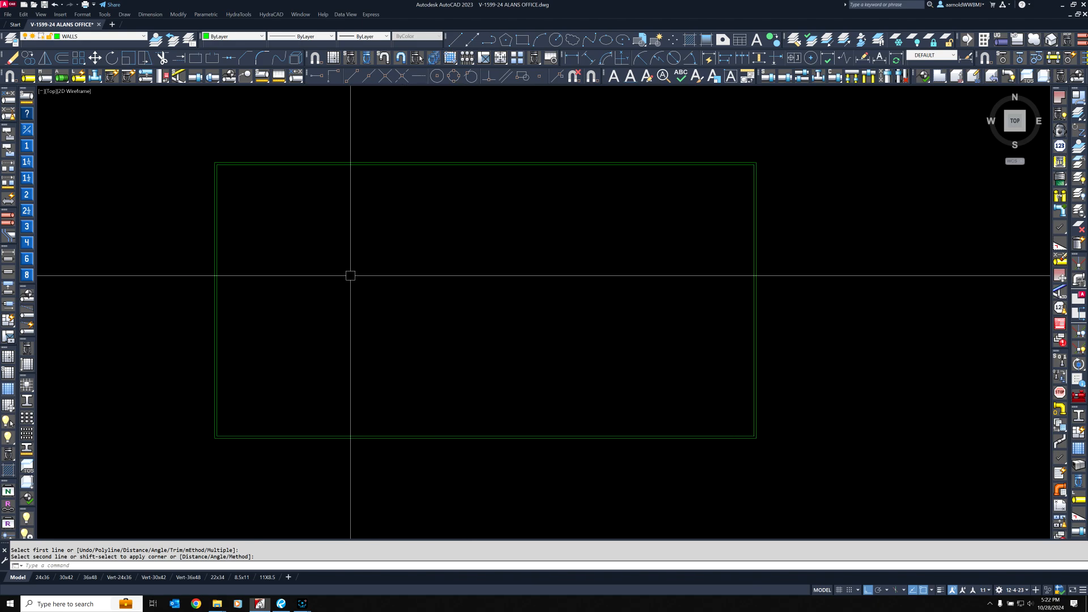
middle_drag(277, 238, 316, 277)
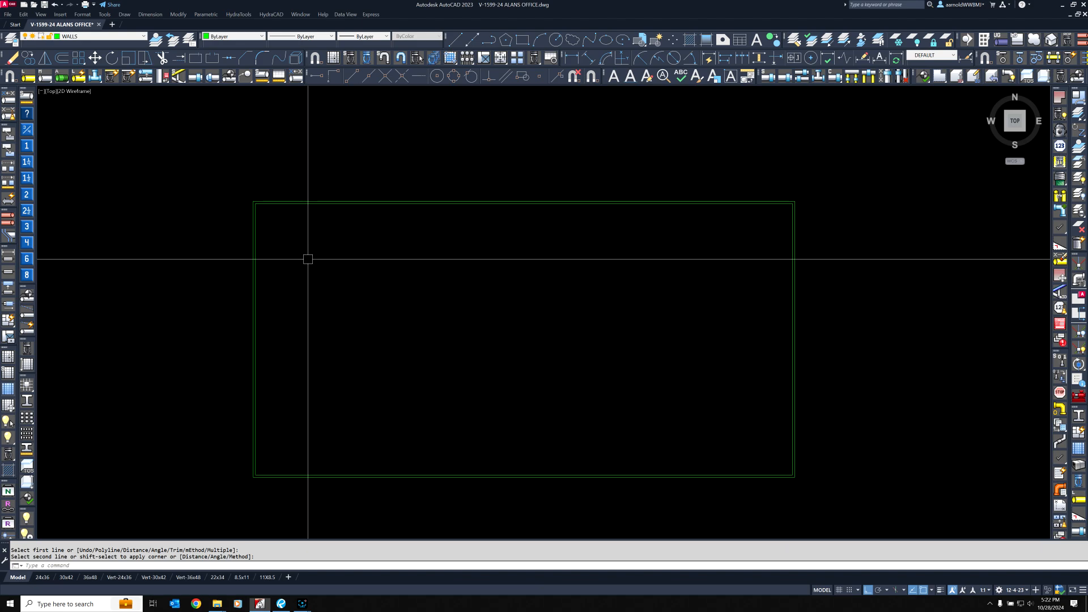
middle_drag(428, 287, 401, 236)
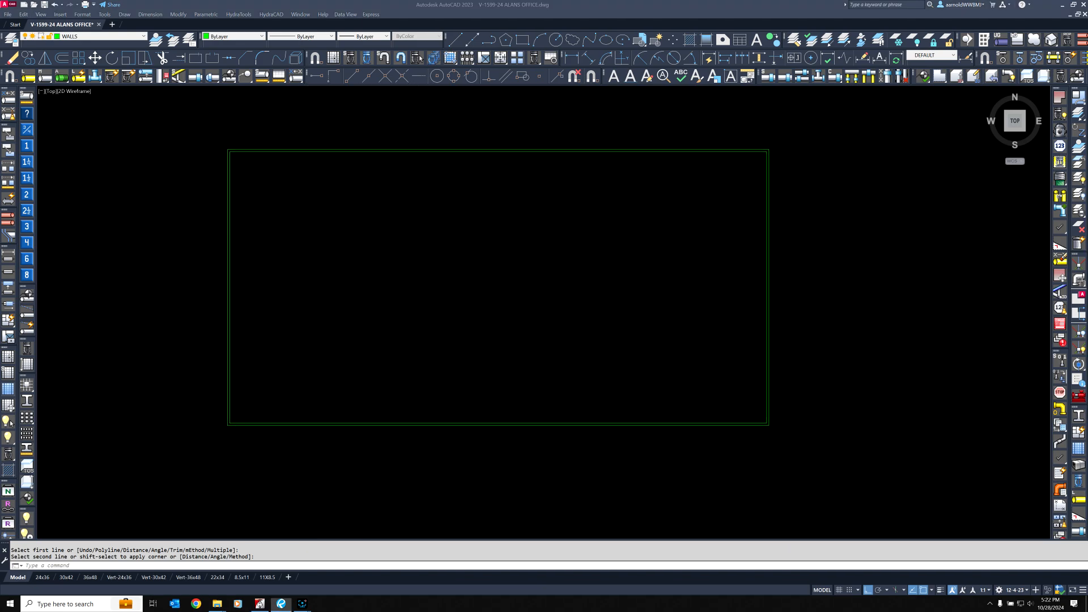
Switch to the floor plan PDF in Bluebeam Revu, check the office room dimensions, and return to AutoCAD.
key(alt+Tab)
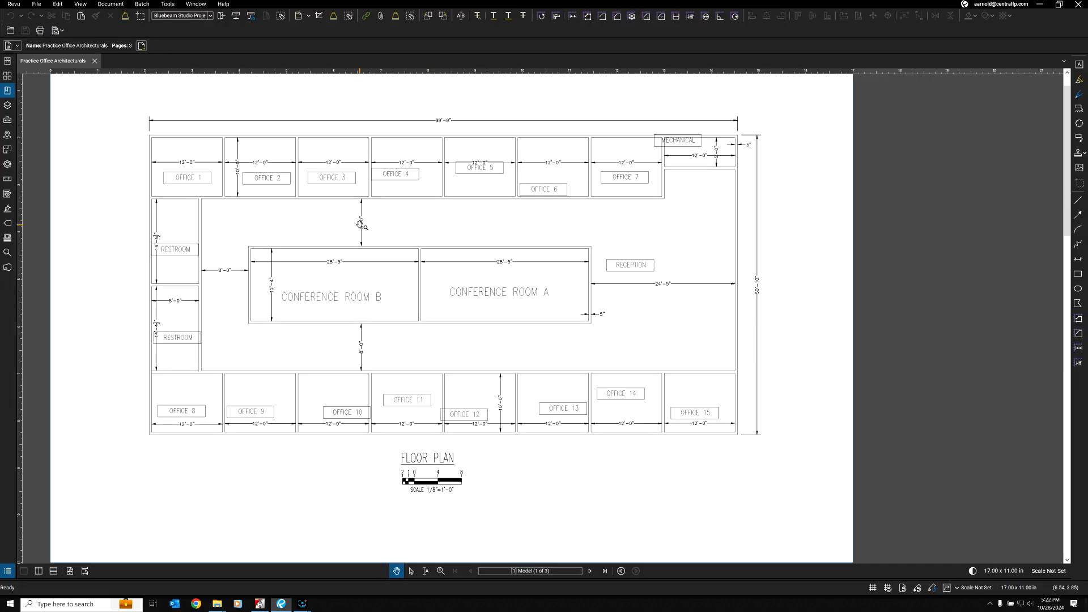
drag(360, 224, 401, 238)
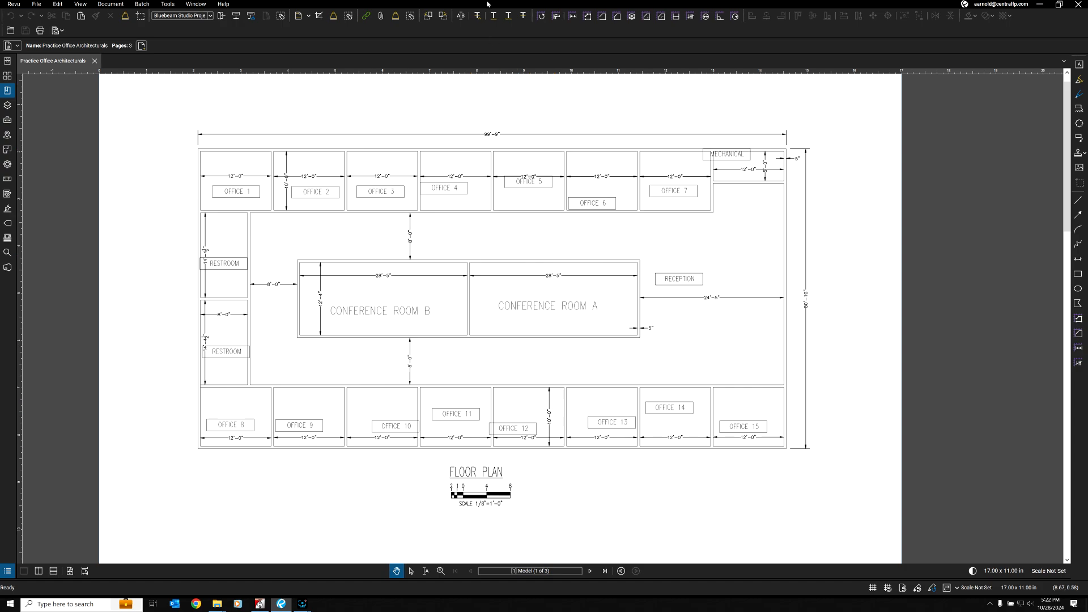
drag(492, 6, 547, 0)
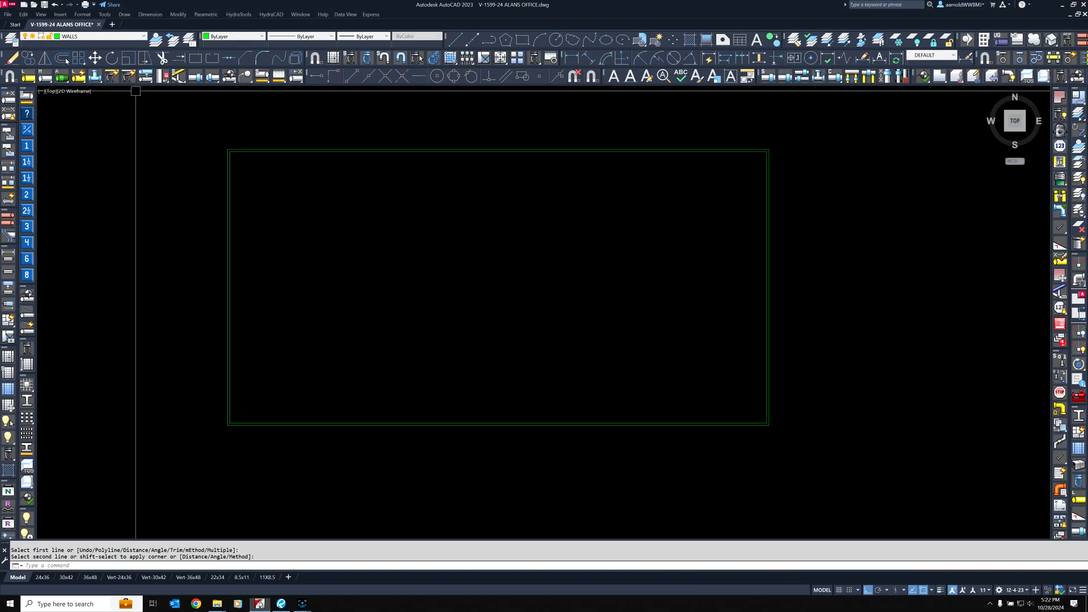
Offset the inner line of the top wall 10' down into the building for the upper row of offices.
click(66, 59)
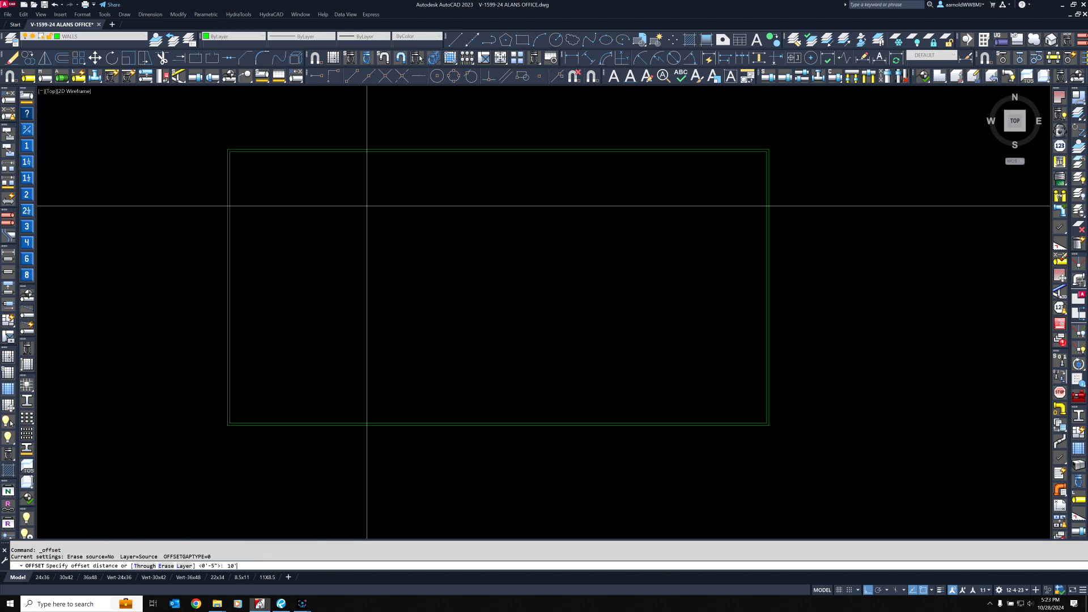
text(10')
key(Return)
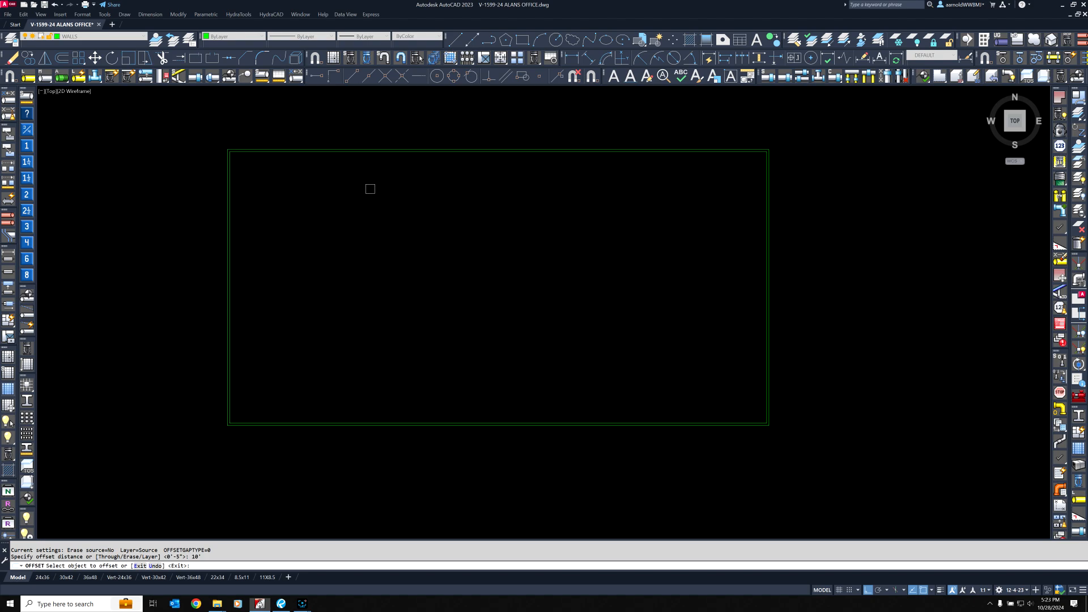
scroll(370, 188, up, 2)
click(392, 135)
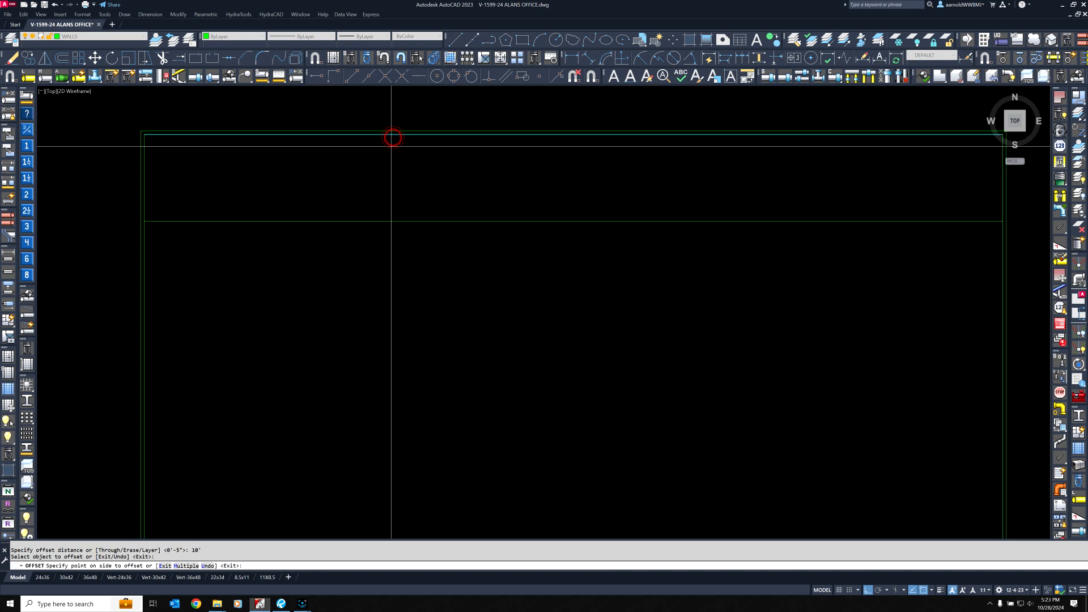
scroll(391, 313, down, 4)
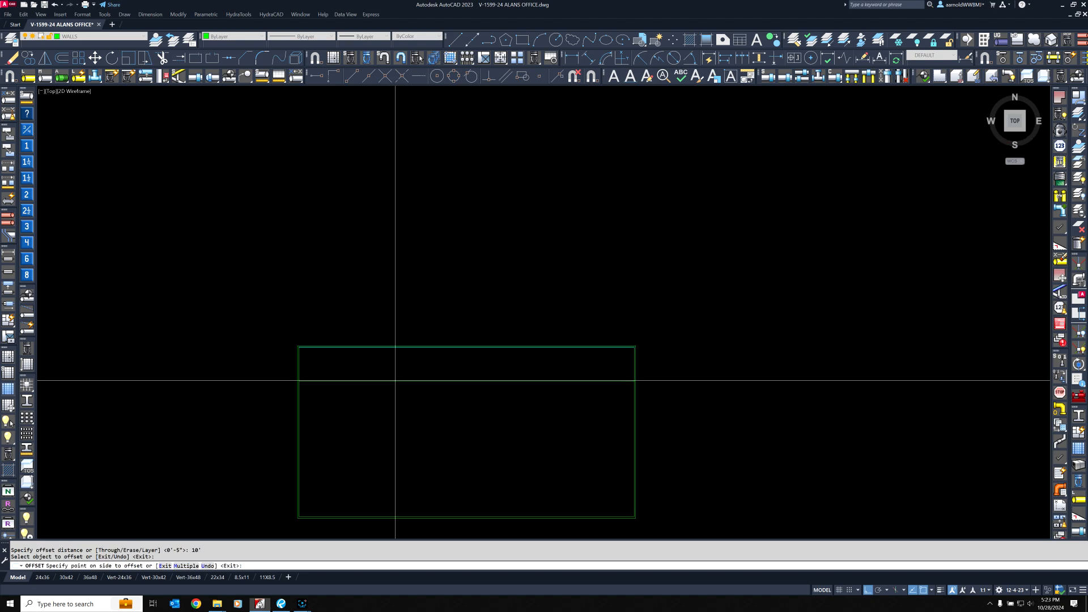
click(411, 416)
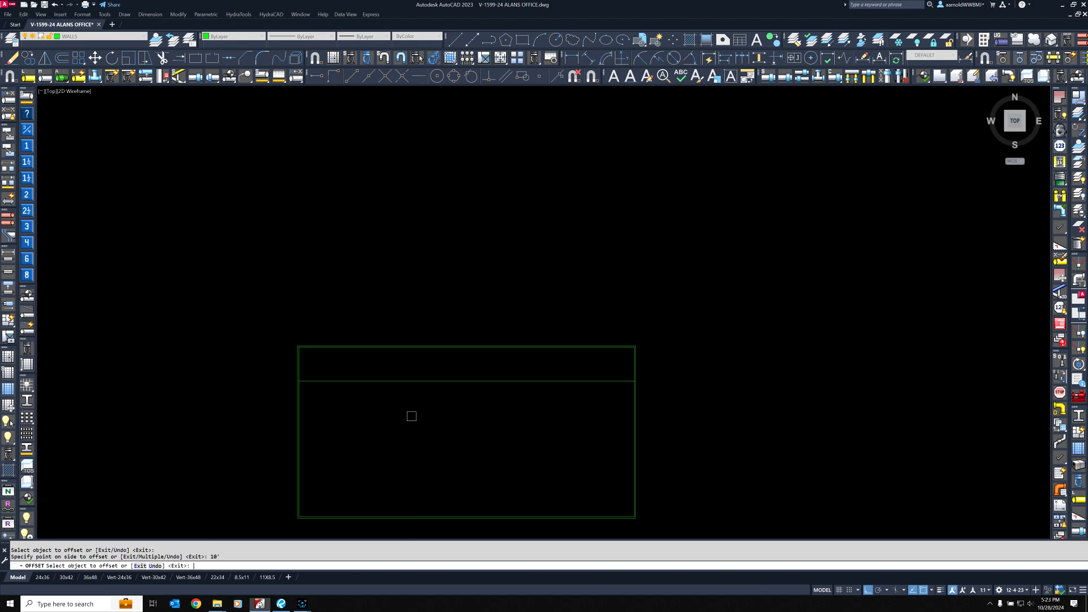
key(Return)
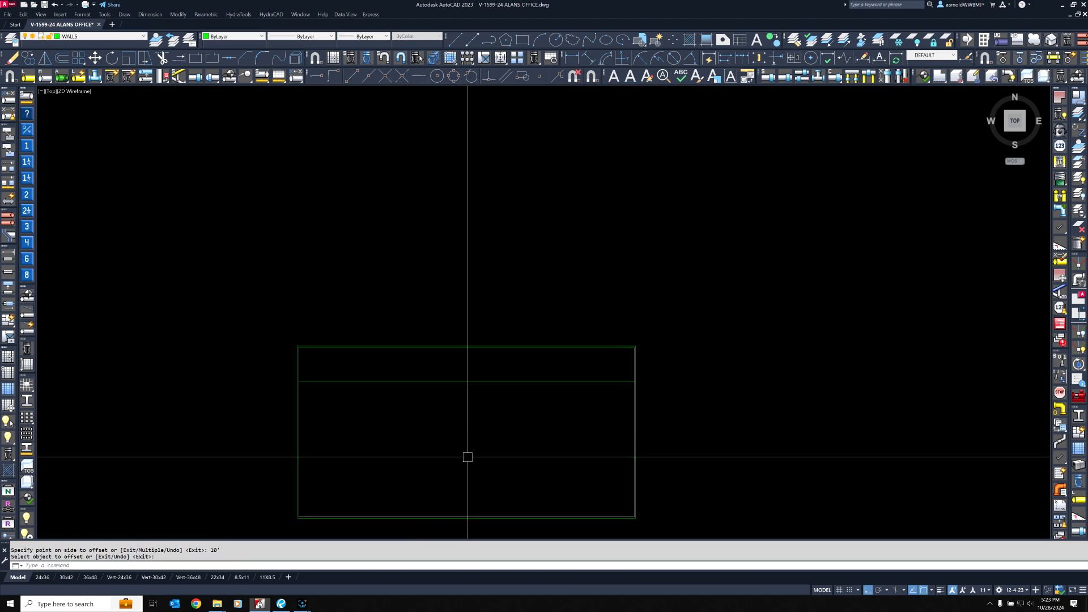
Offset the inner line of the bottom wall 10' up into the building for the lower row of offices.
mouse_move(460, 505)
middle_down()
mouse_move(457, 372)
mouse_move(492, 417)
middle_up()
scroll(462, 360, up, 4)
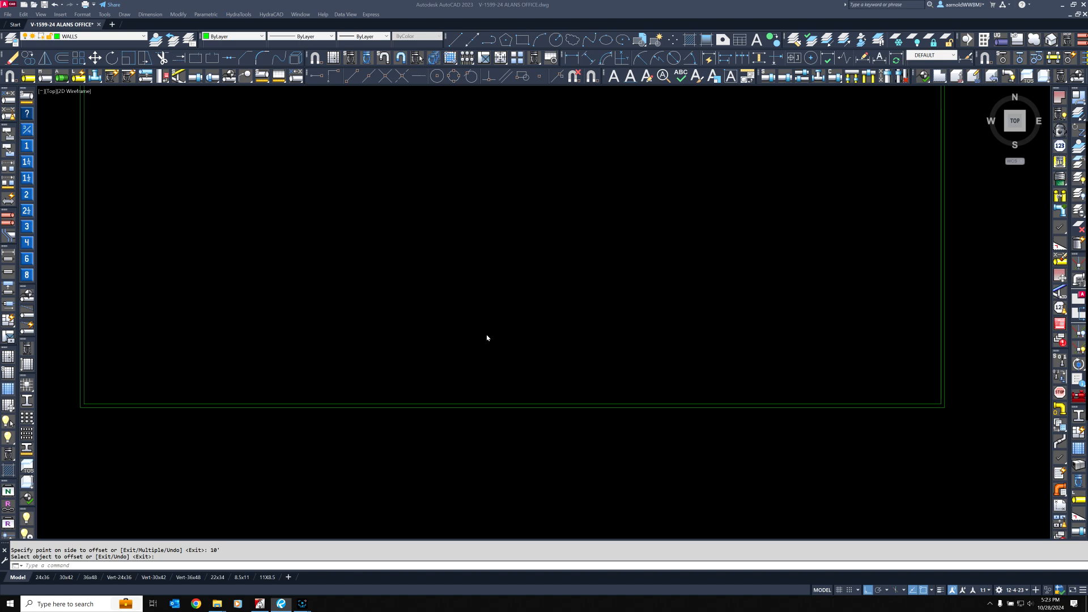
right_click(454, 326)
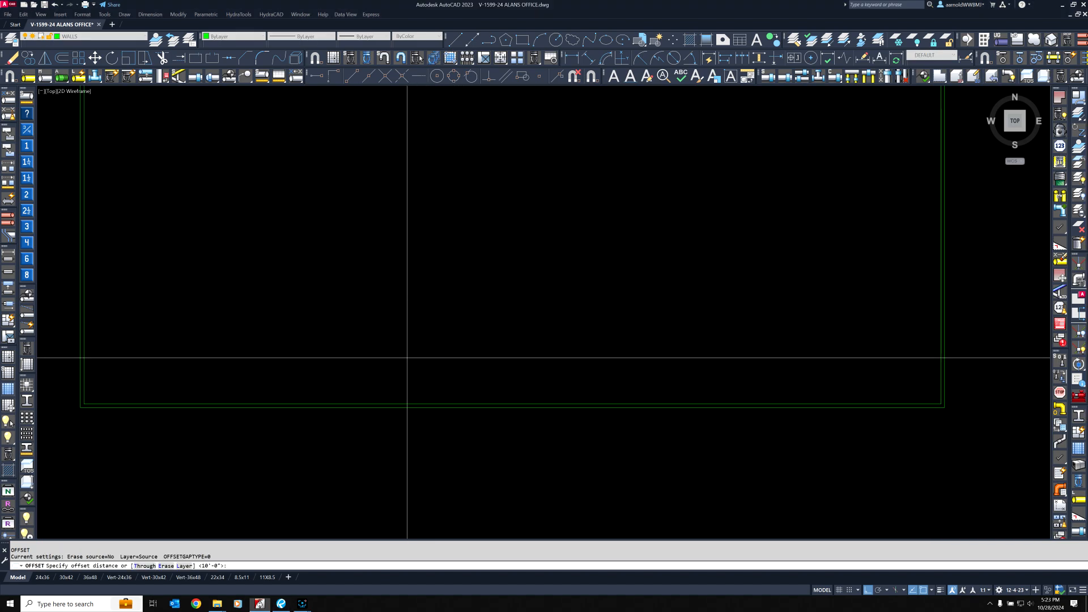
click(62, 58)
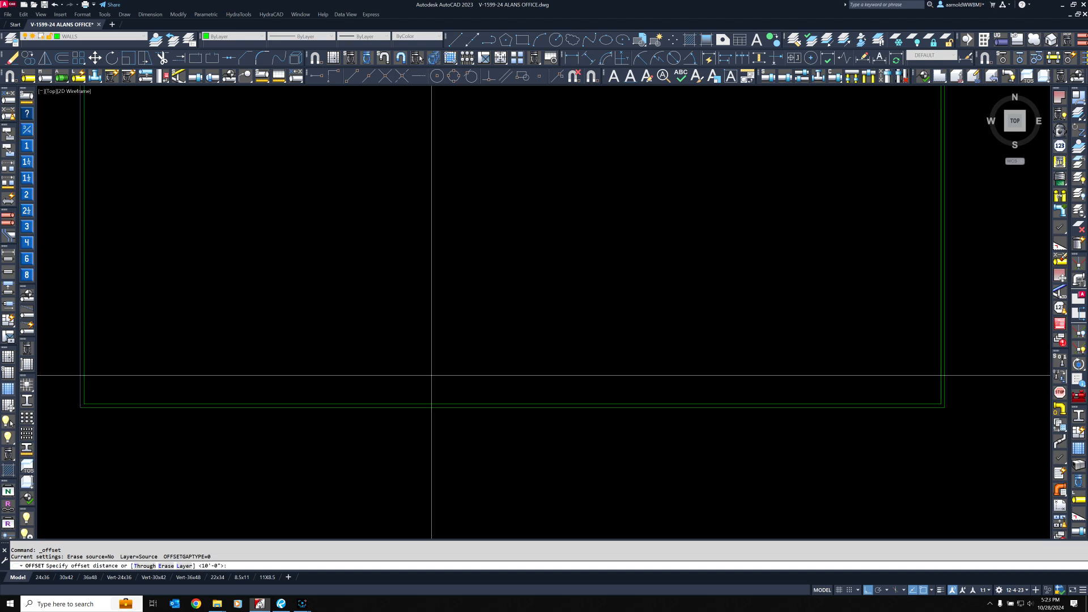
key(Return)
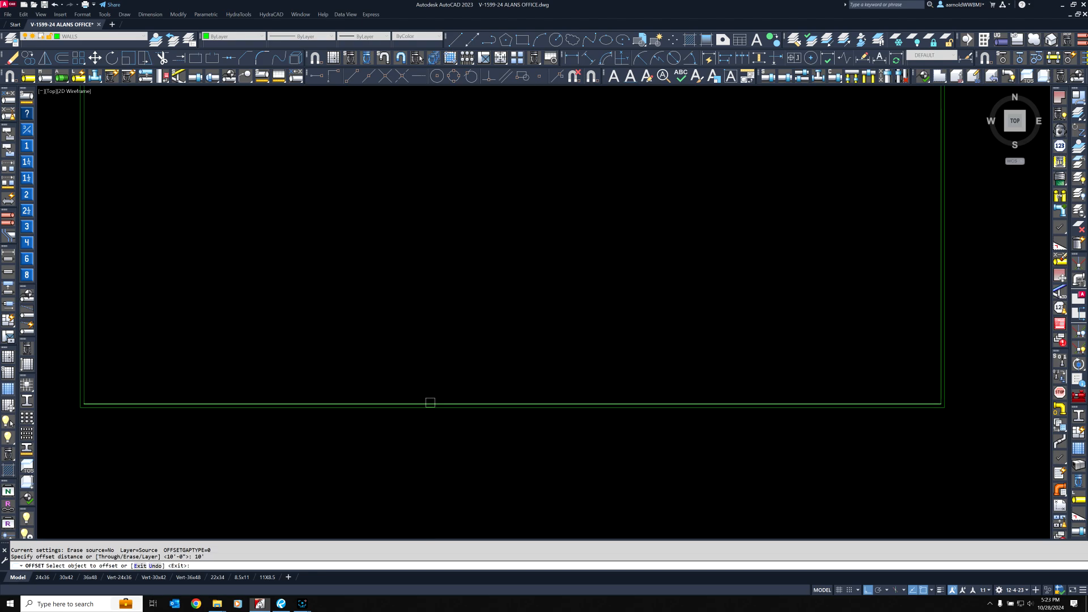
click(430, 402)
click(439, 263)
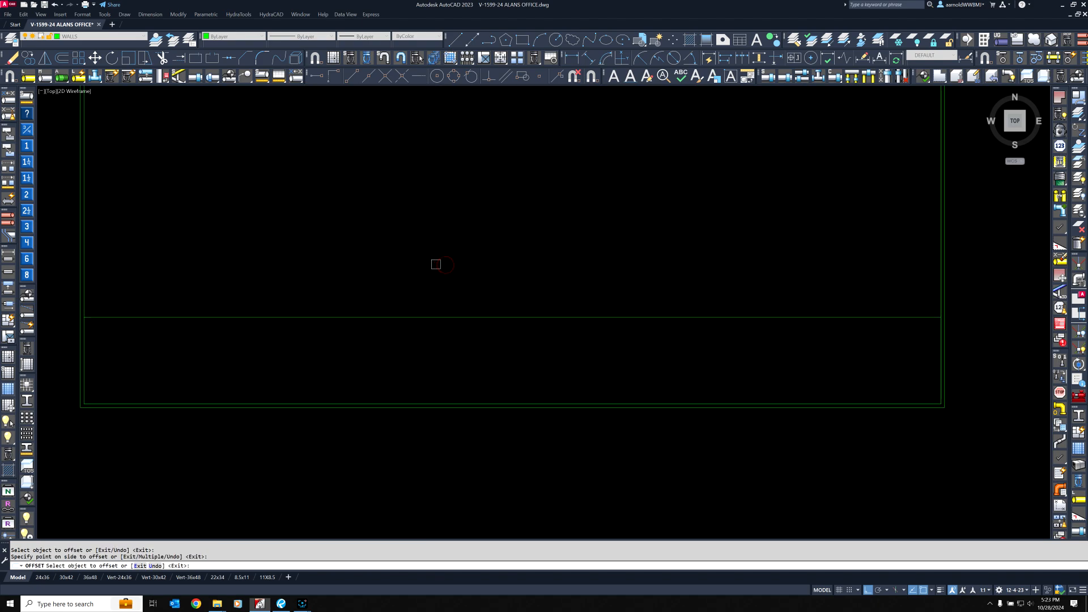
key(Return)
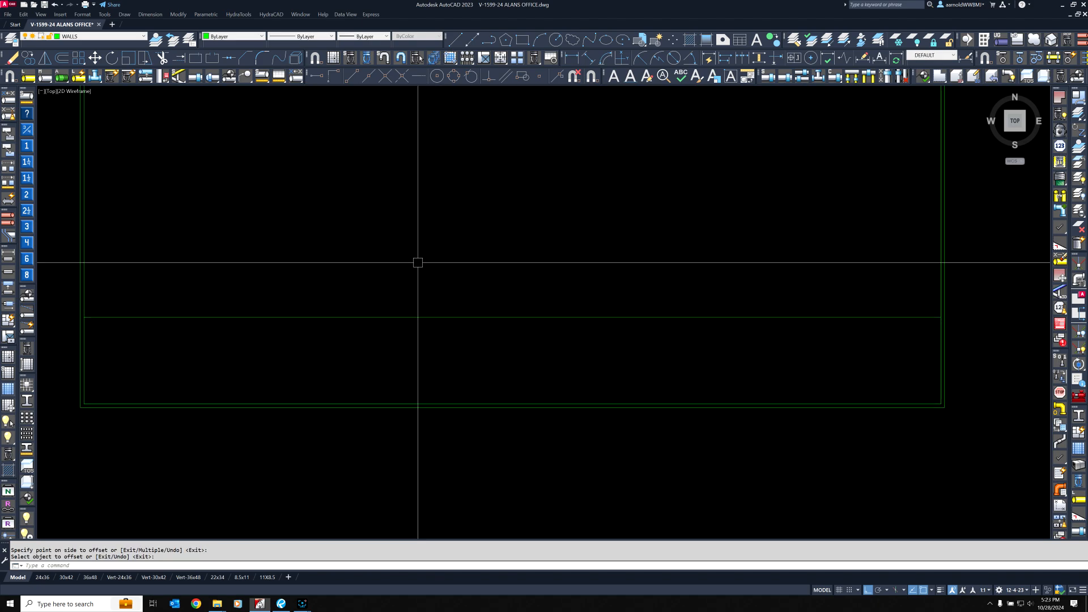
Offset the lower and upper office wall lines 5" toward the middle of the building to give them thickness.
click(61, 58)
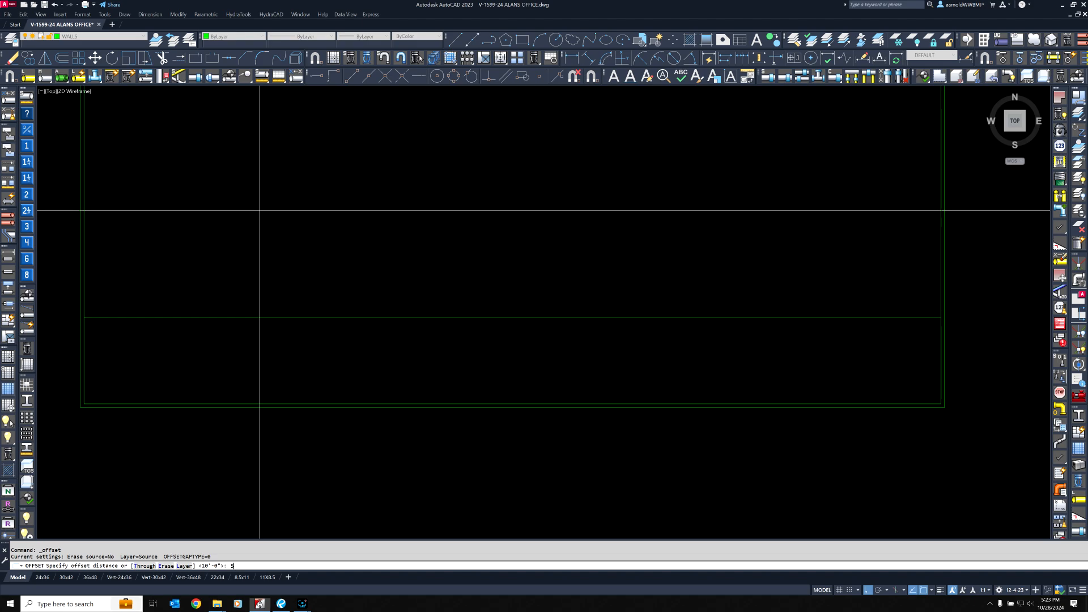
text(5")
key(Return)
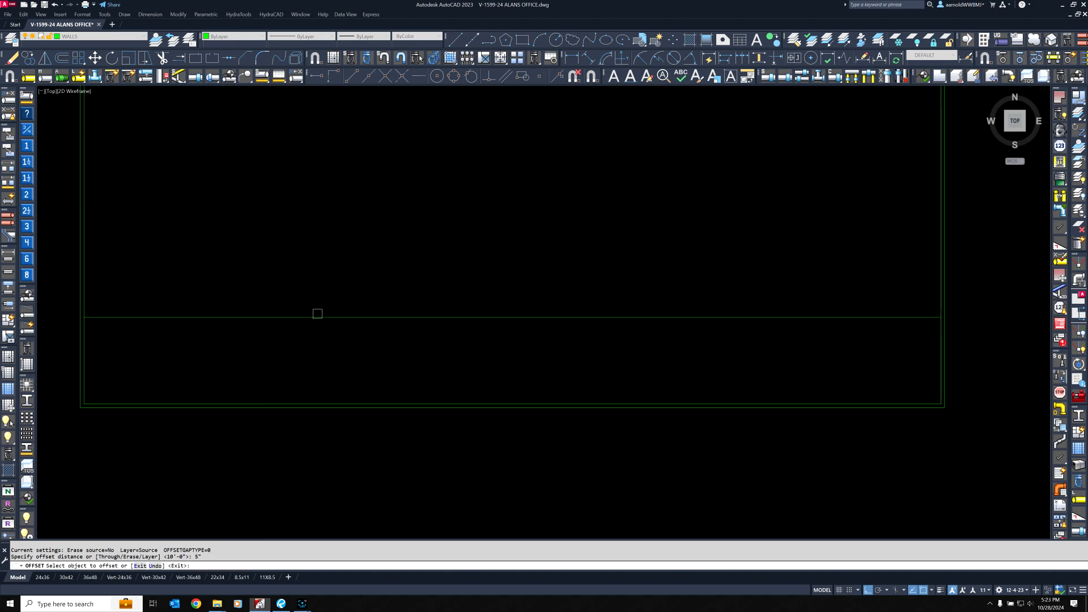
click(317, 315)
click(321, 293)
middle_drag(359, 177, 355, 388)
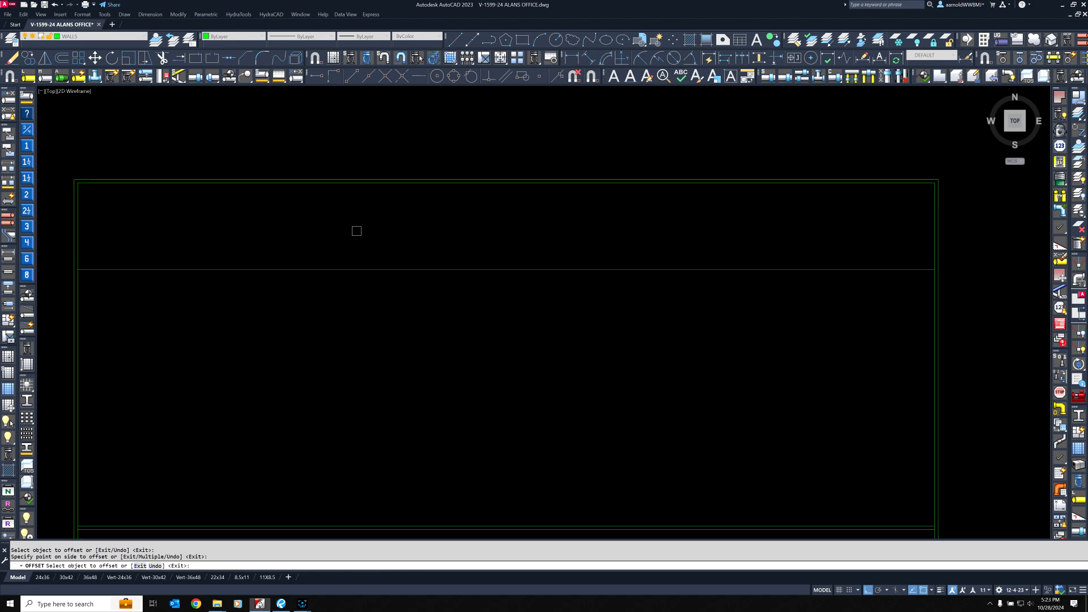
key(Return)
scroll(472, 338, down, 3)
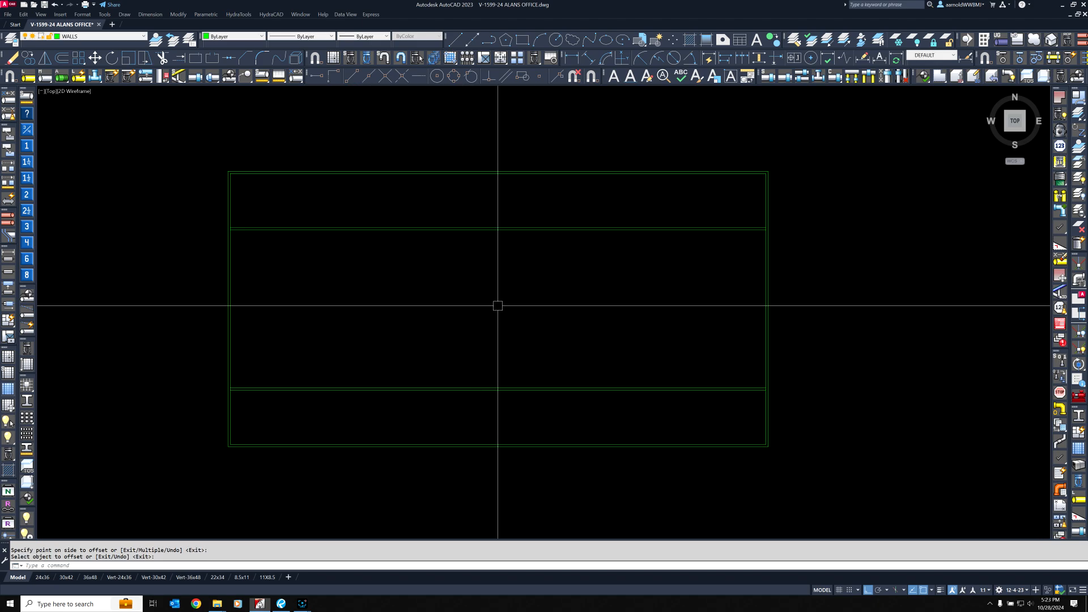
Copy the inner line of the left exterior wall 12' to the right for the first office partition.
click(29, 58)
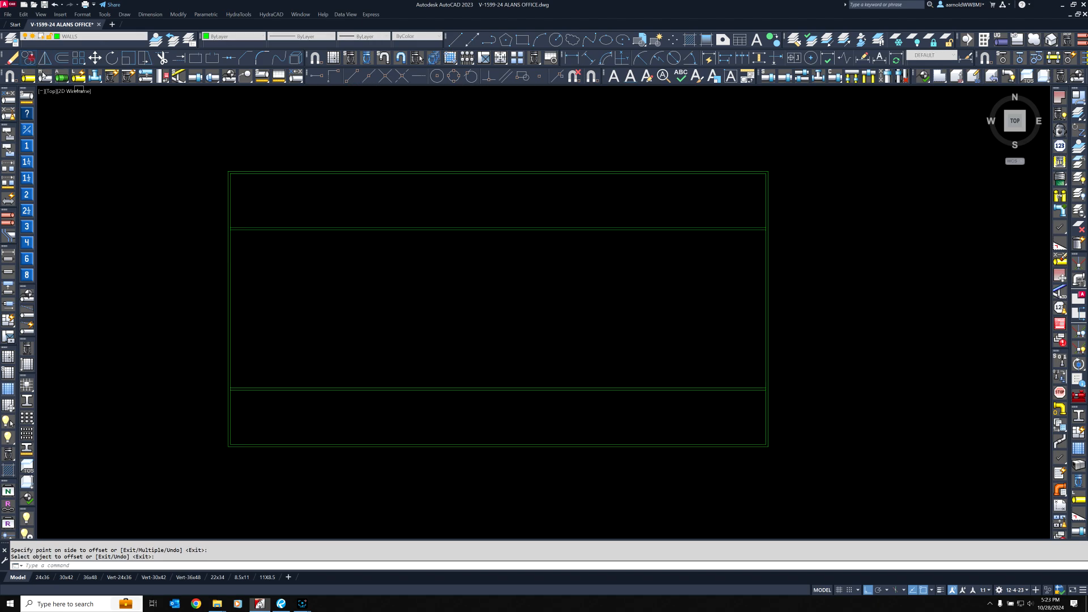
scroll(226, 203, up, 4)
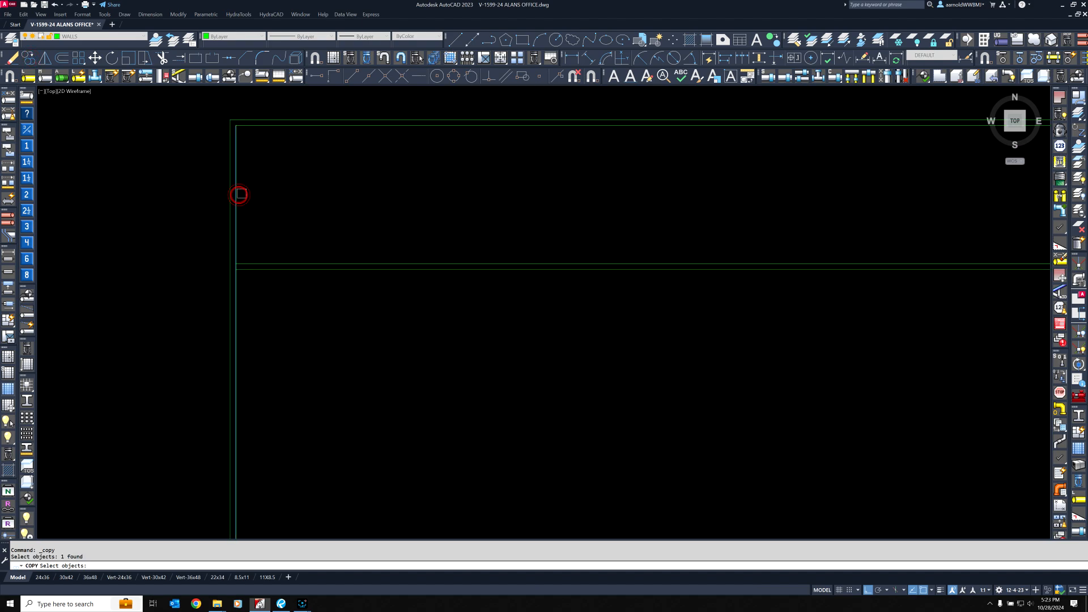
click(27, 58)
key(Return)
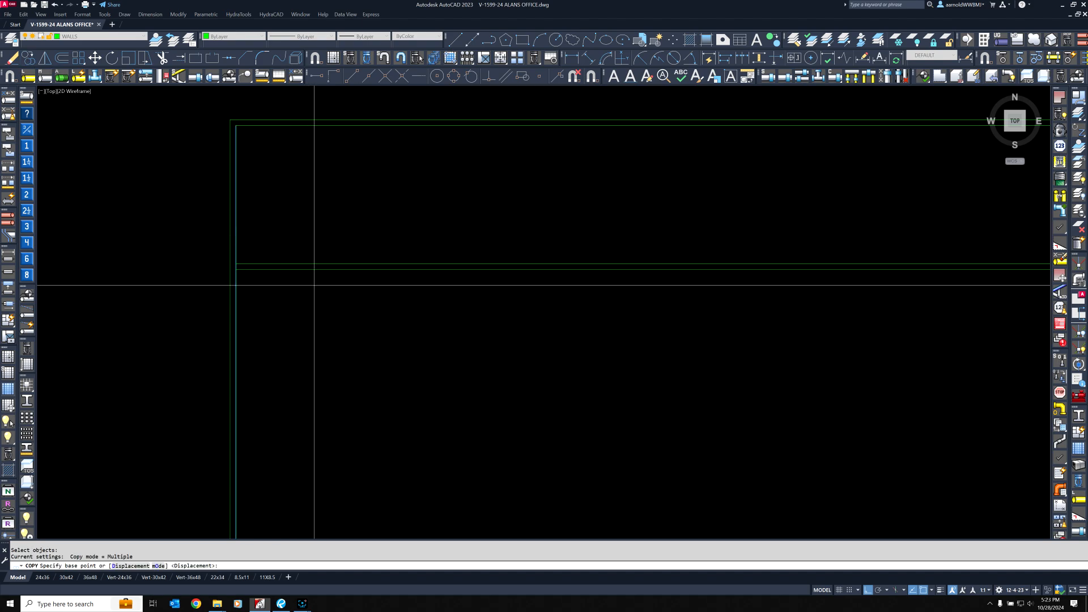
click(295, 353)
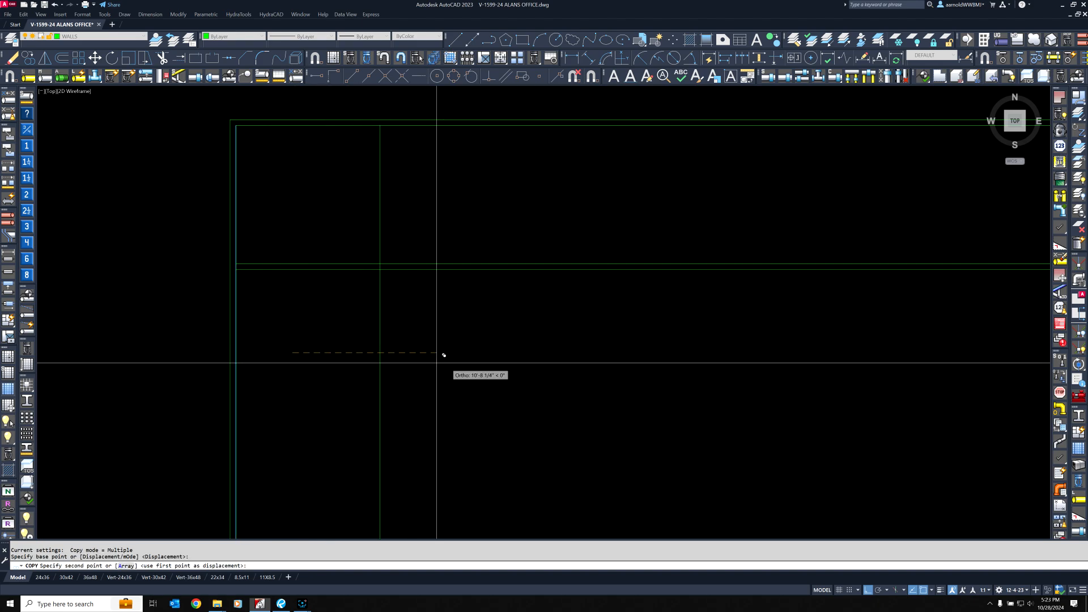
scroll(826, 357, down, 2)
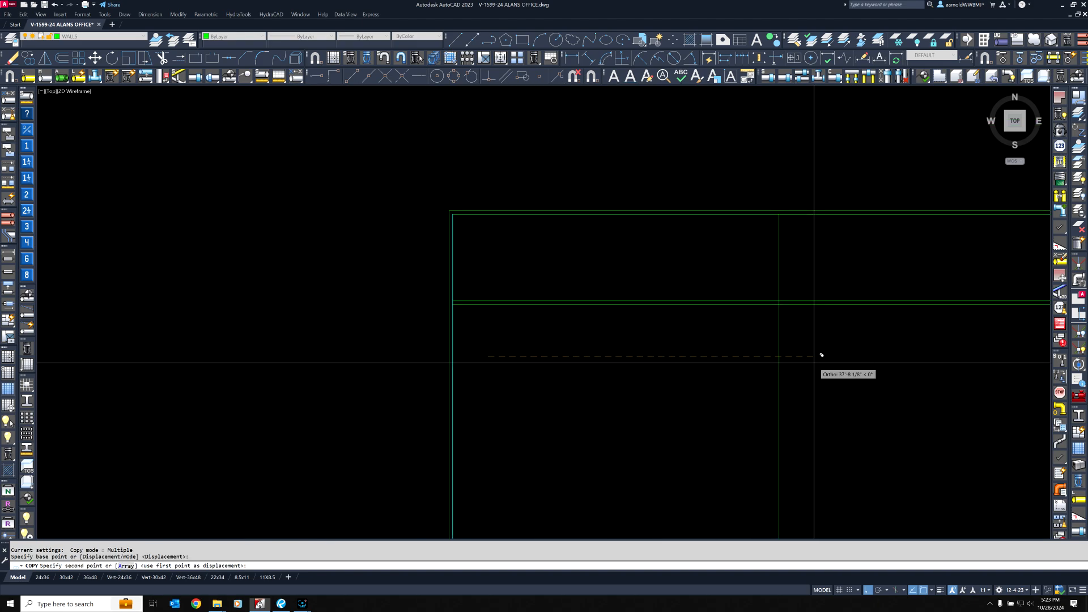
key(Return)
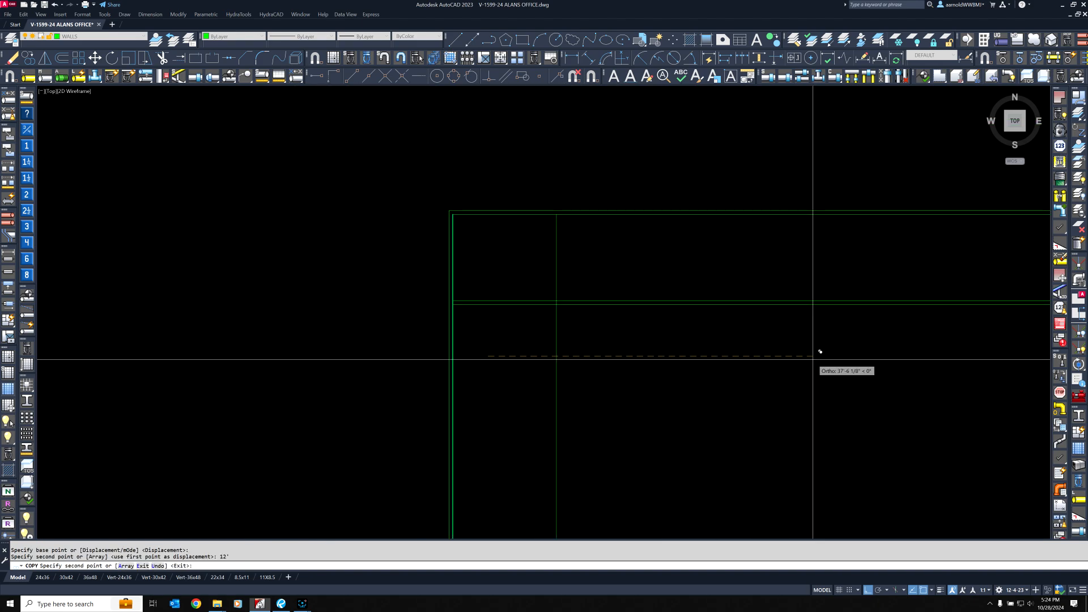
key(Return)
Copy the new partition line 5" to the right to give the partition its thickness.
scroll(608, 281, up, 2)
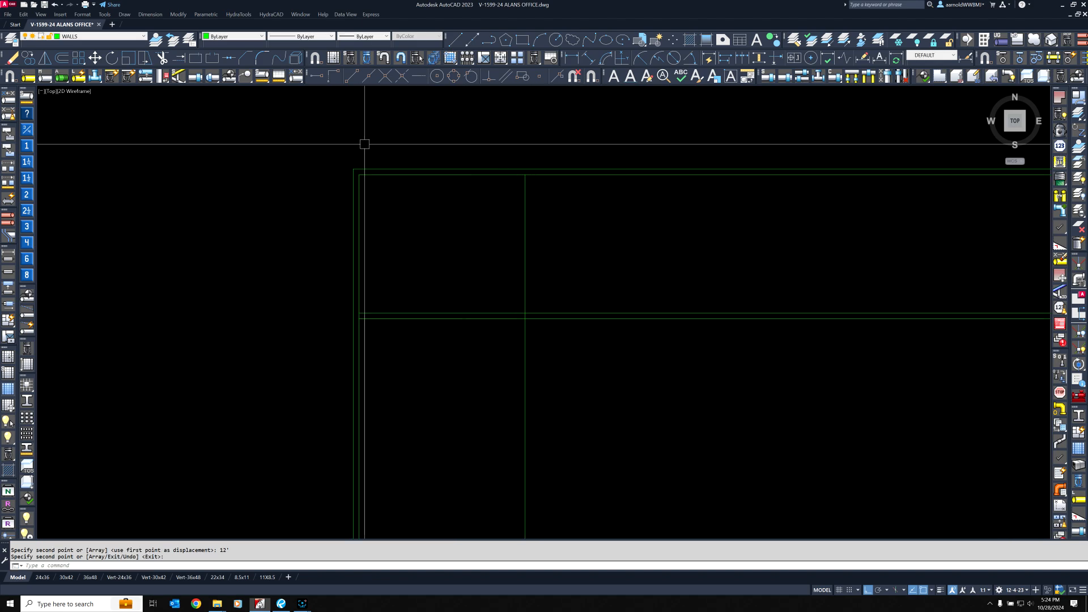
click(26, 59)
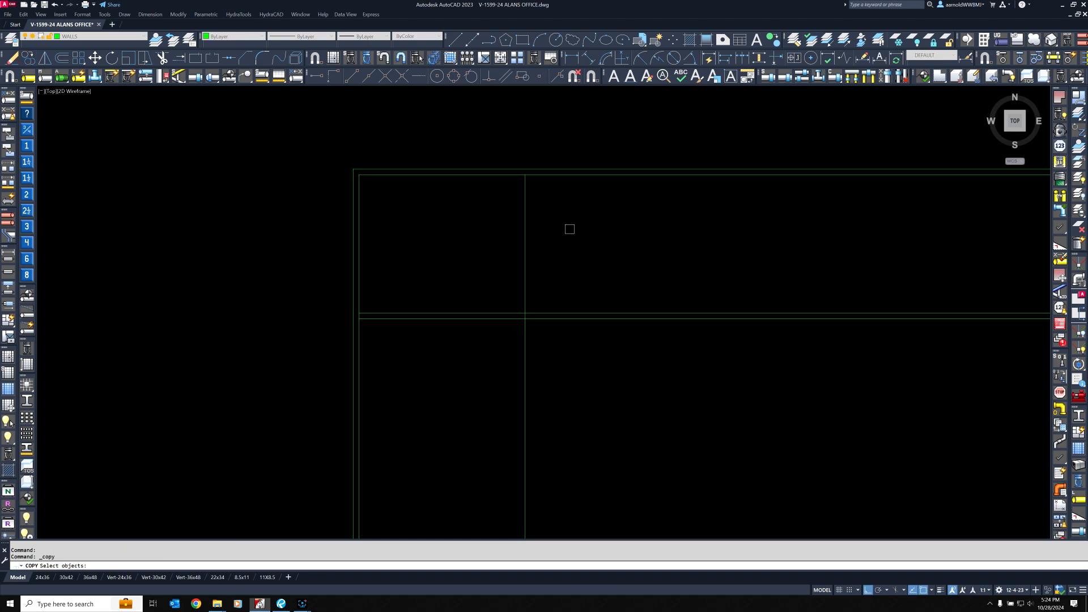
click(527, 238)
key(Return)
click(553, 235)
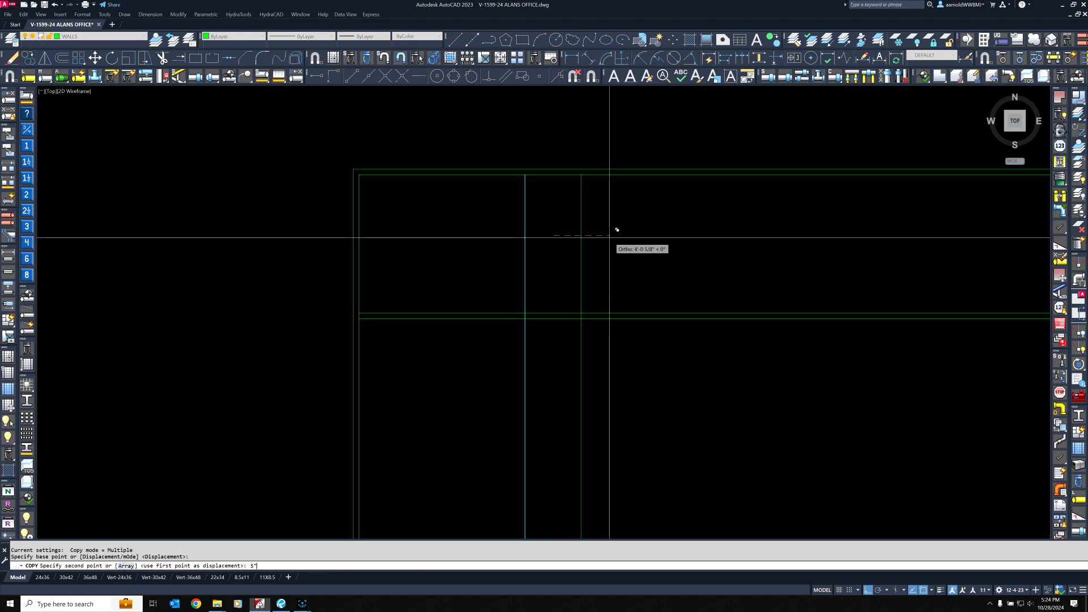
text(5")
key(Return)
key(Return)
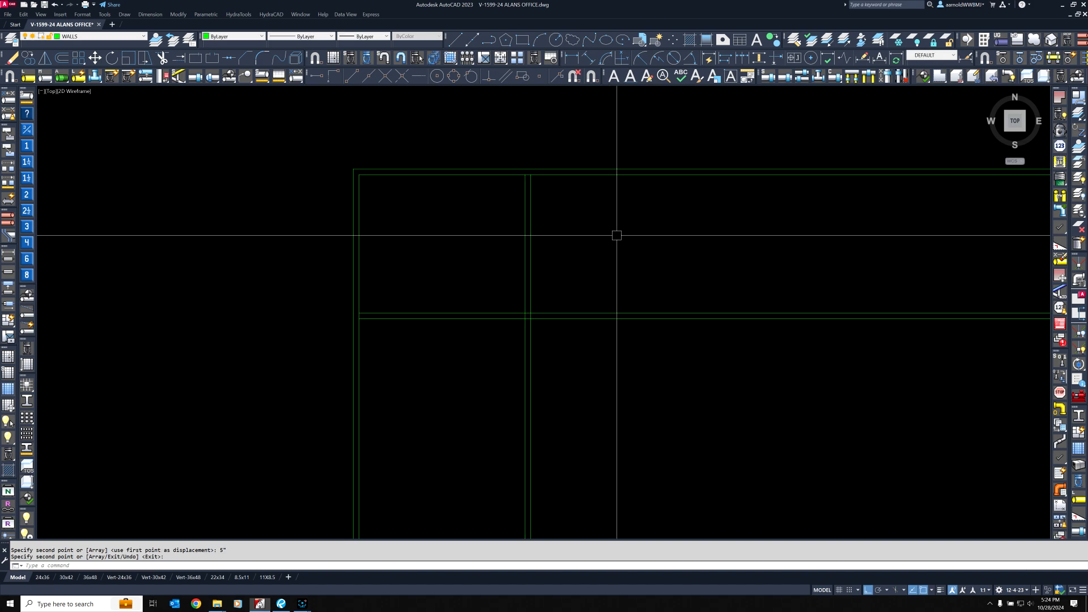
click(162, 57)
scroll(493, 331, up, 4)
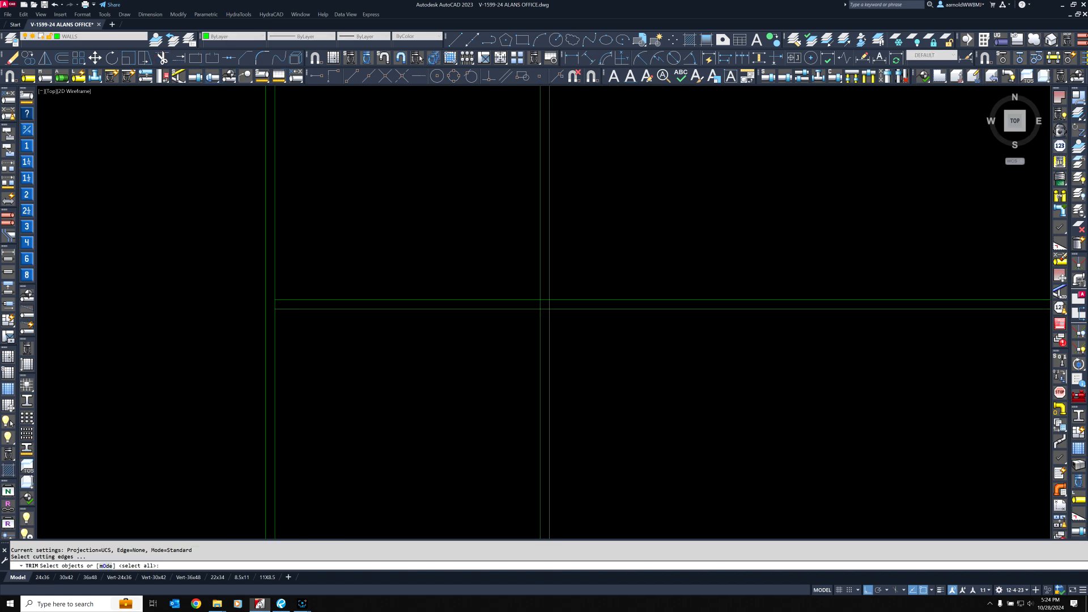
click(161, 53)
drag(43, 50, 33, 60)
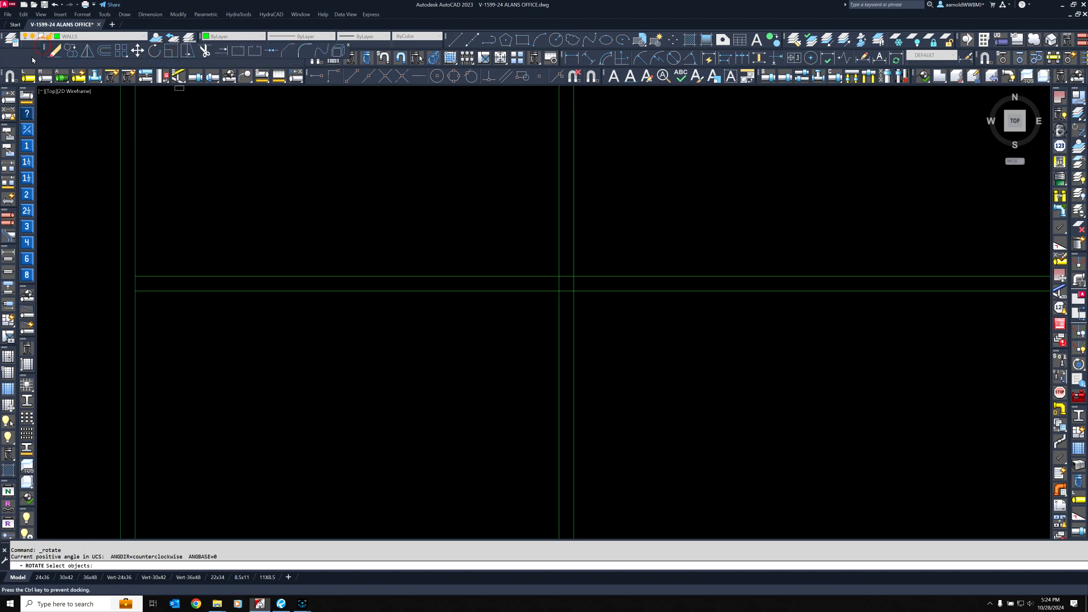
drag(152, 60, 148, 61)
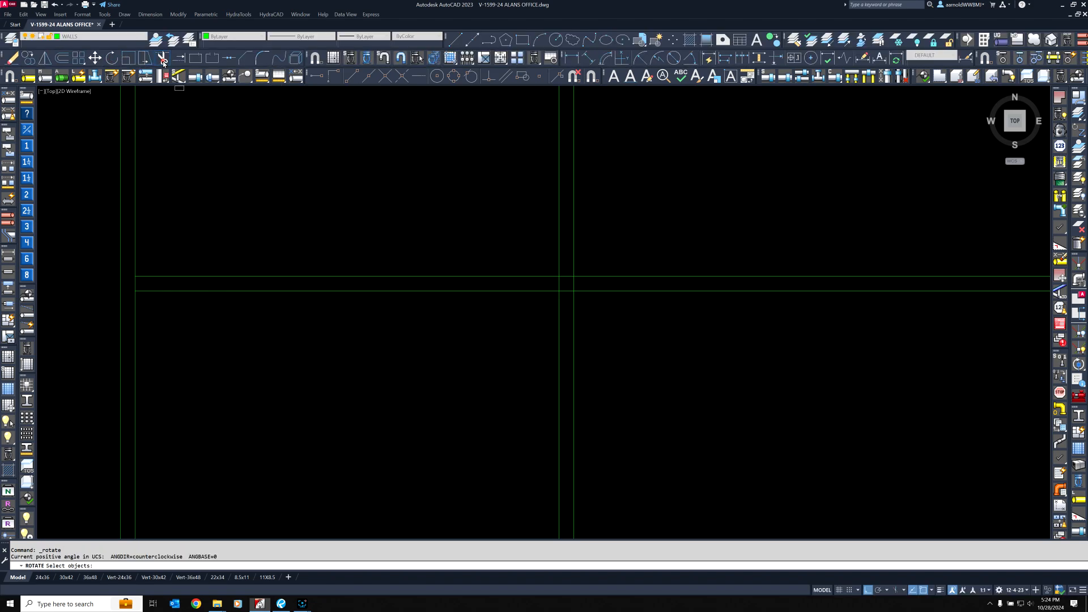
Trim off the two partition lines below the upper office wall, using the crossing wall lines as cutting edges.
click(163, 57)
click(662, 256)
click(495, 314)
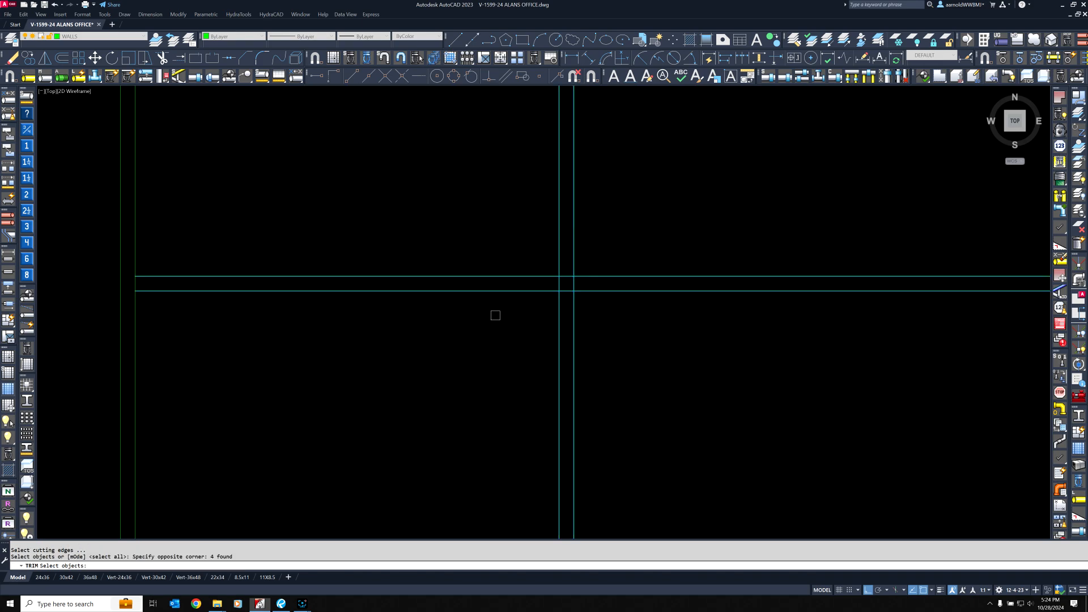
key(Return)
click(679, 319)
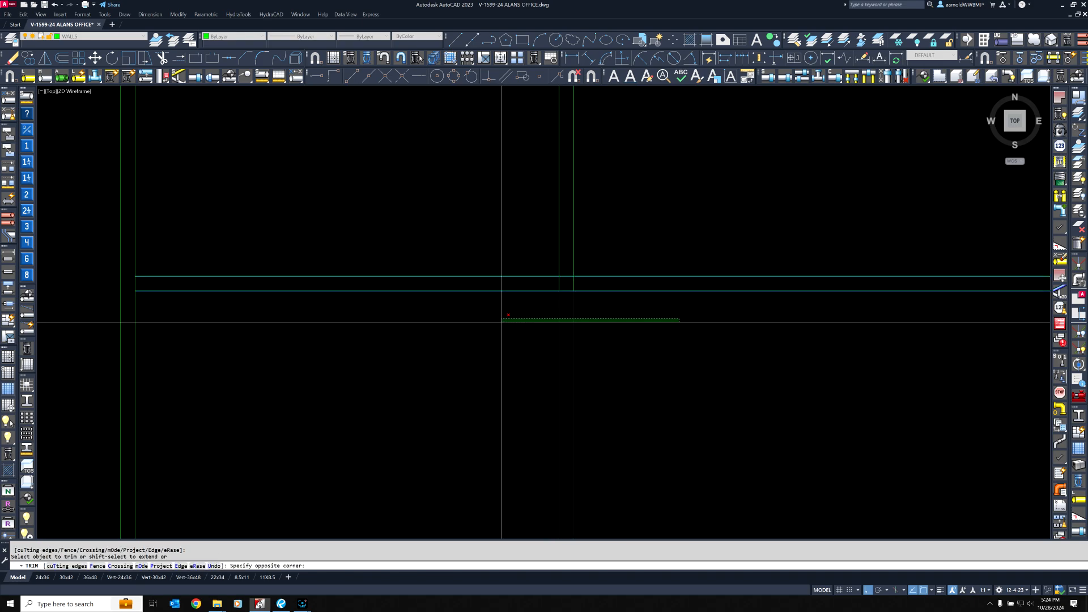
click(501, 322)
right_click(533, 307)
Trim the partition stubs inside the upper office wall and open that wall's upper line between the partition lines.
scroll(588, 283, up, 4)
right_click(605, 231)
click(604, 231)
click(475, 330)
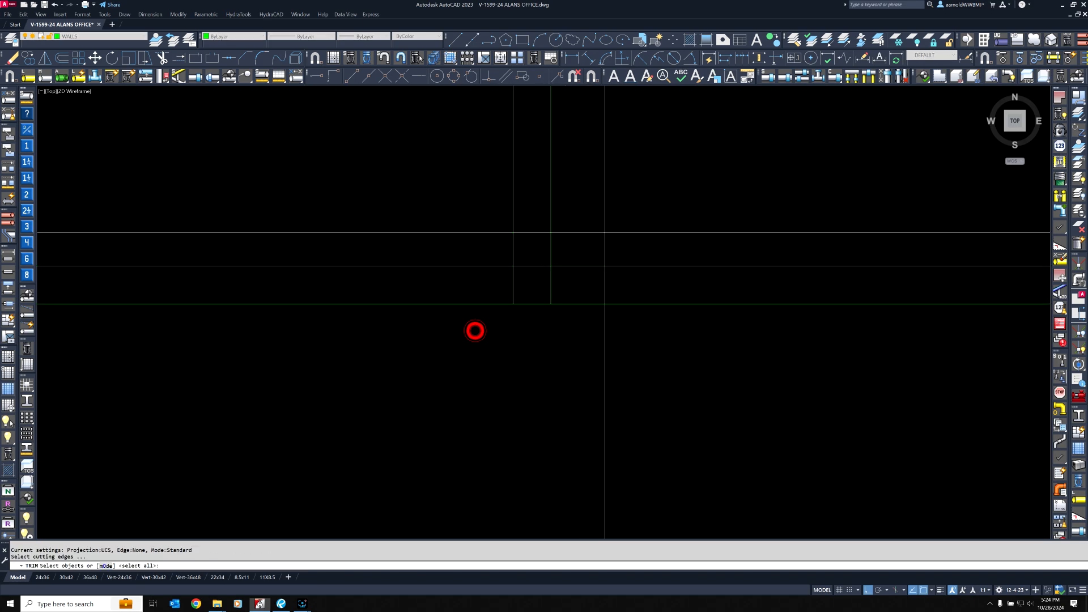
right_click(583, 281)
click(583, 280)
click(483, 287)
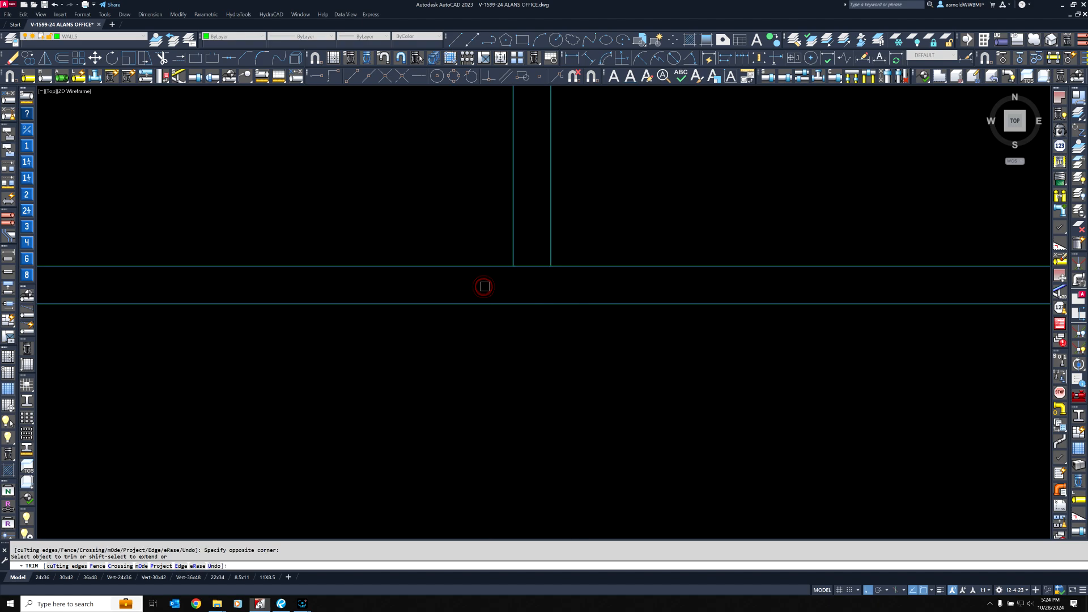
click(530, 272)
right_click(528, 268)
Trim the top exterior wall's inner line between the two partition lines to open the junction.
scroll(517, 282, down, 6)
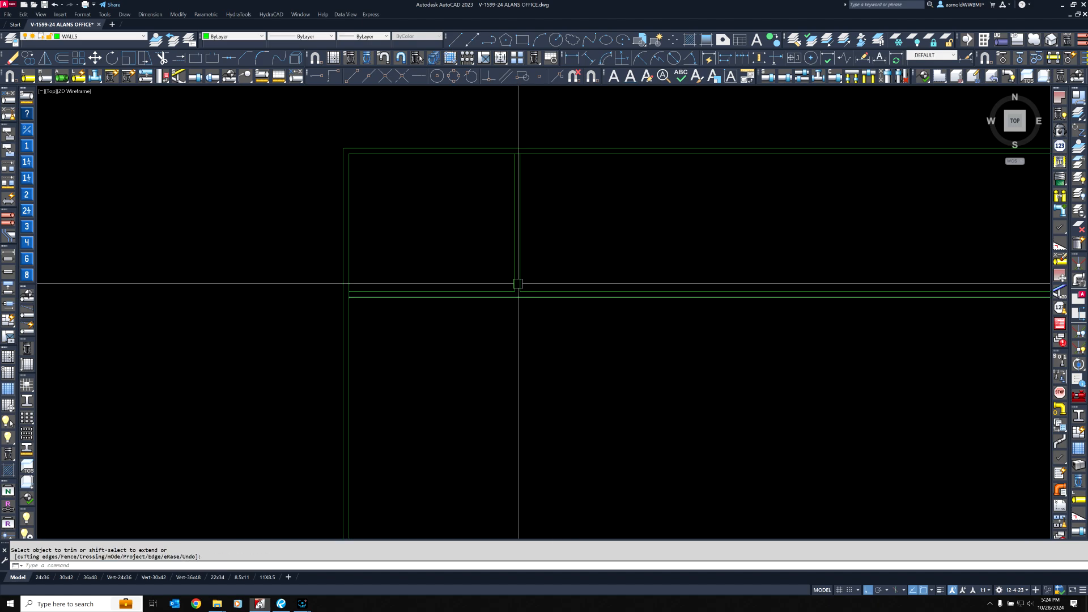
scroll(507, 251, up, 6)
right_click(525, 267)
click(546, 270)
click(449, 189)
right_click(448, 190)
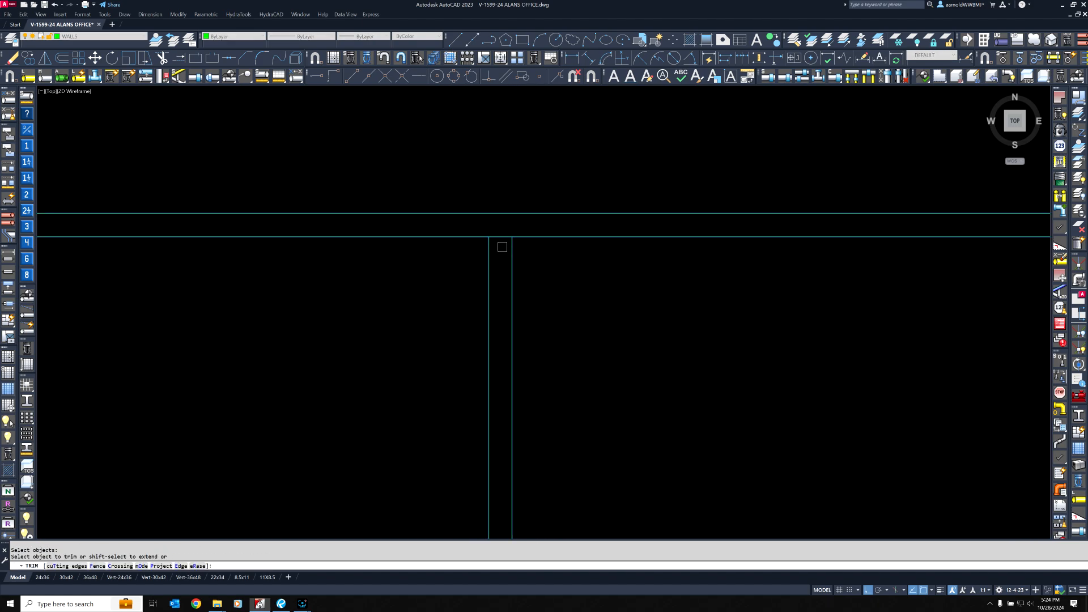
click(502, 239)
right_click(501, 236)
Trim the left exterior wall's inner line between the two lines of the upper office wall.
scroll(498, 220, down, 6)
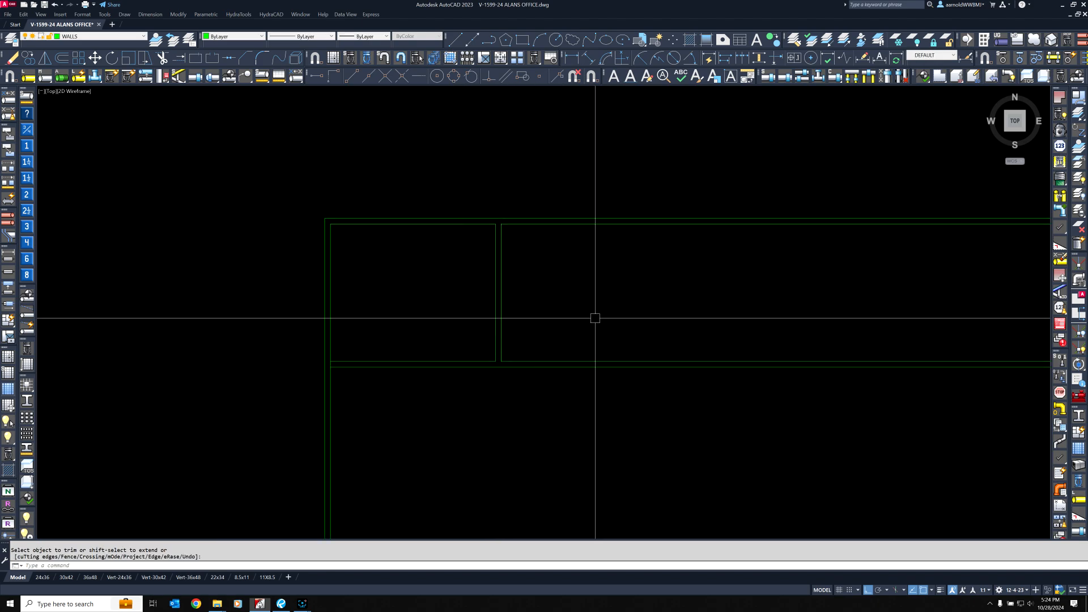
scroll(414, 397, up, 4)
scroll(299, 339, up, 2)
right_click(272, 336)
click(236, 333)
click(110, 266)
right_click(110, 265)
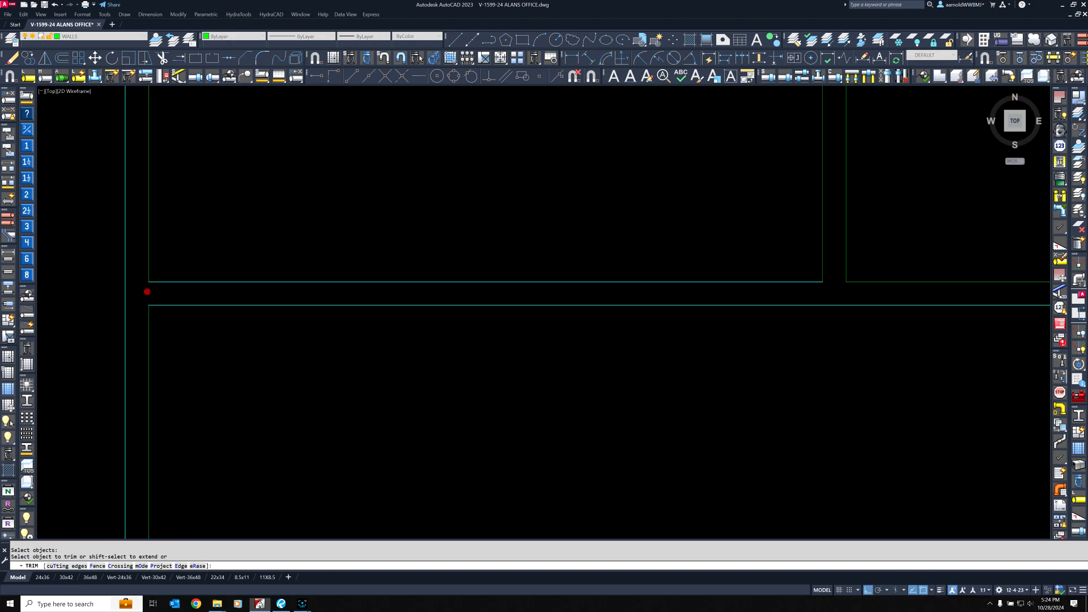
click(147, 292)
right_click(149, 291)
Copy the two partition lines 12'5" to the right to form the second office.
scroll(212, 282, down, 6)
middle_drag(469, 241, 410, 287)
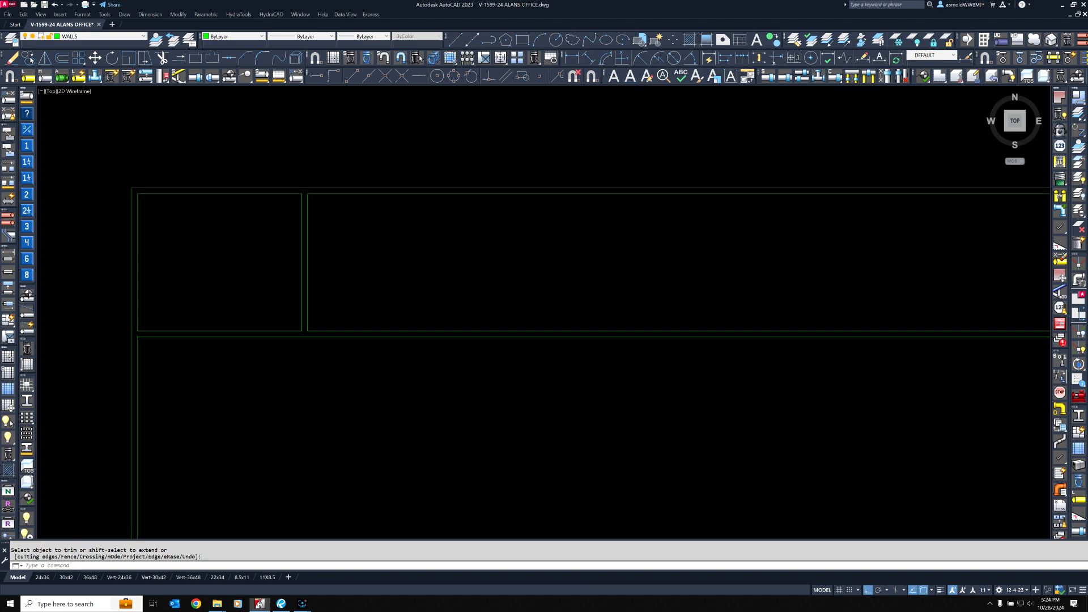
click(29, 57)
click(378, 239)
click(287, 253)
right_click(286, 254)
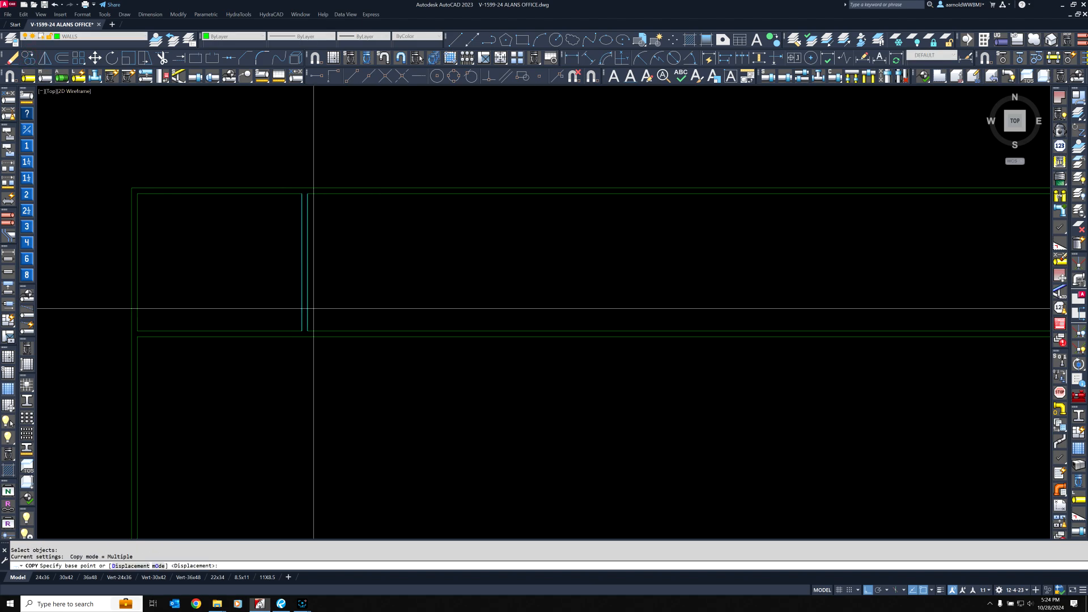
click(305, 378)
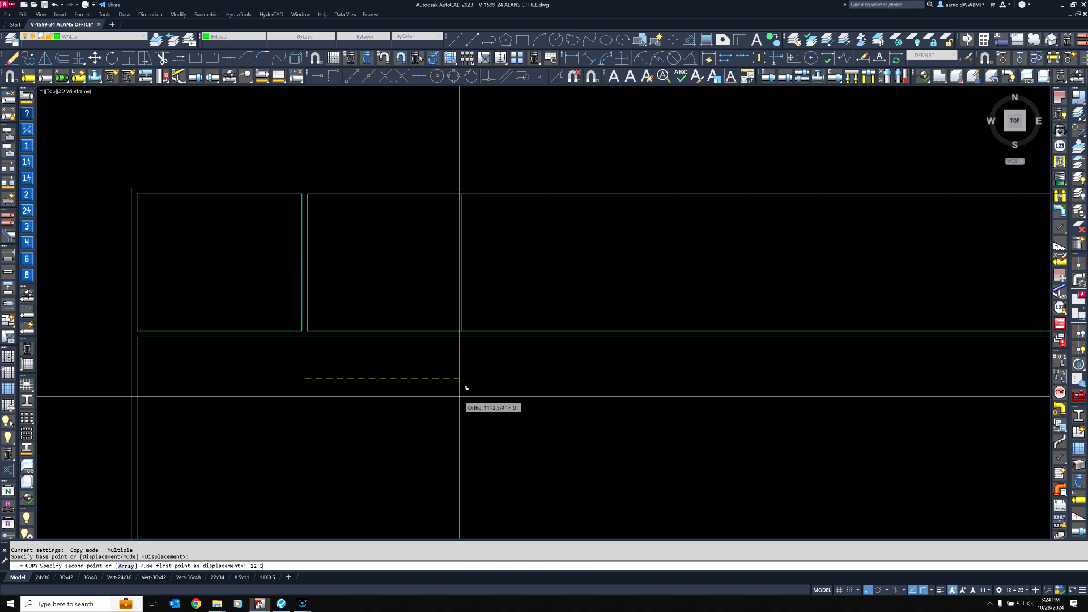
text(12'5)
key(Return)
key(Return)
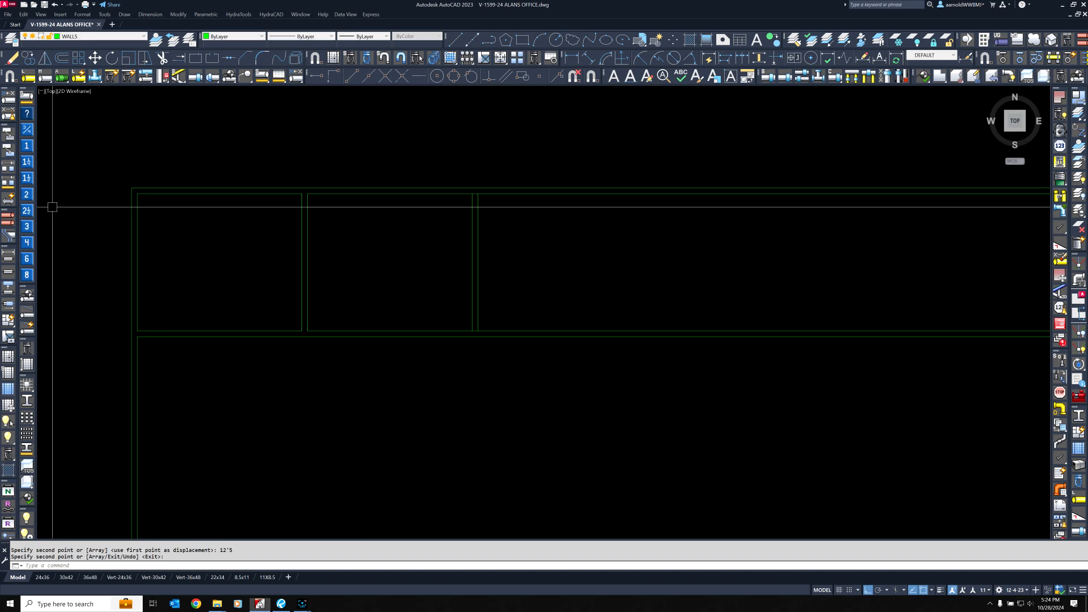
Dimension the second office's width, the second partition's thickness and the first office's width.
click(9, 199)
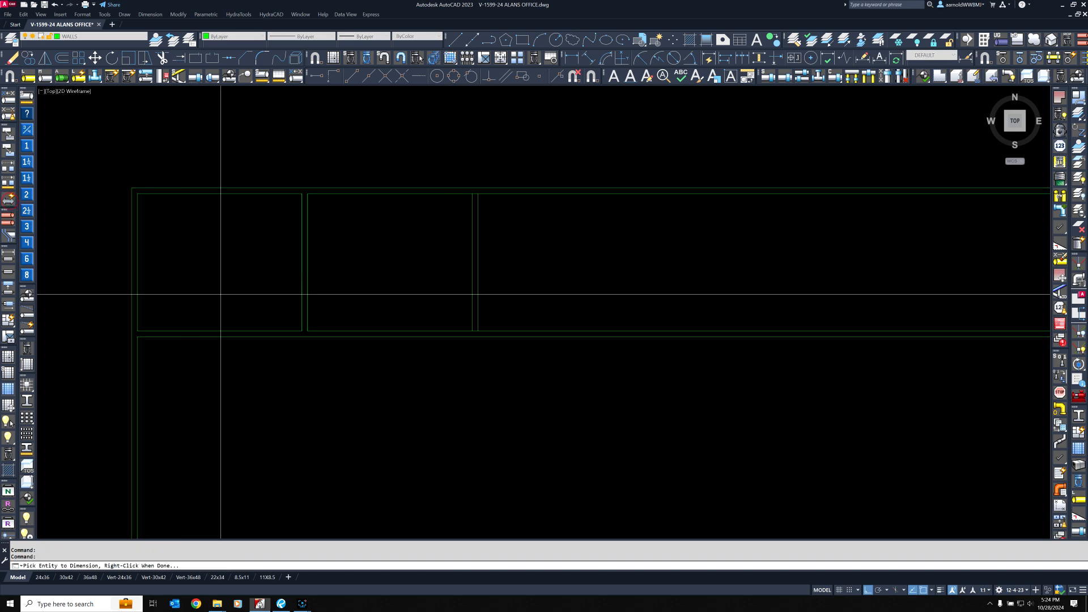
click(308, 258)
click(472, 259)
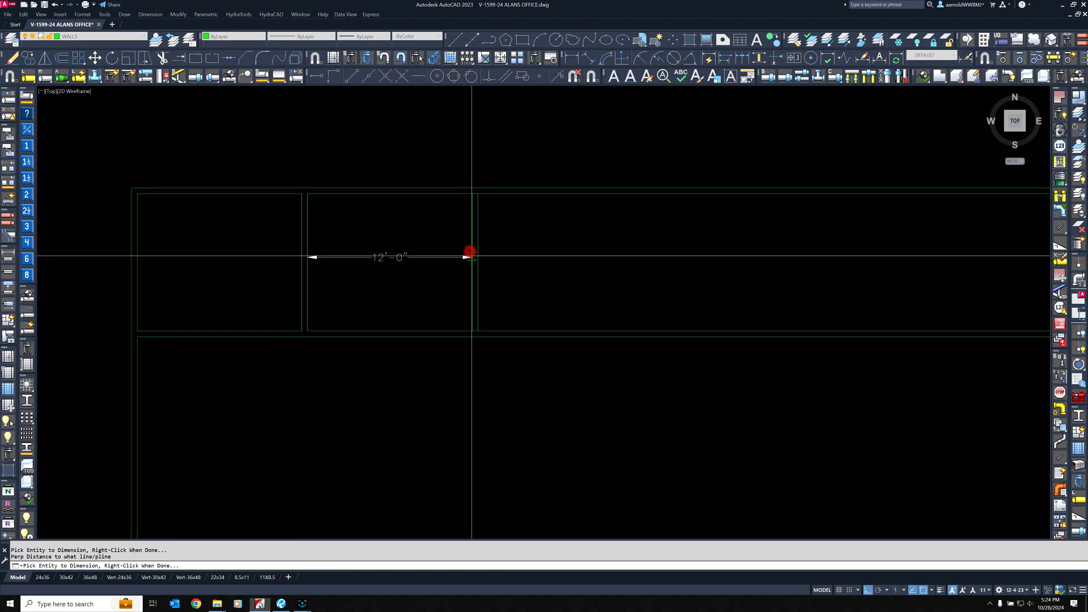
click(471, 272)
click(478, 272)
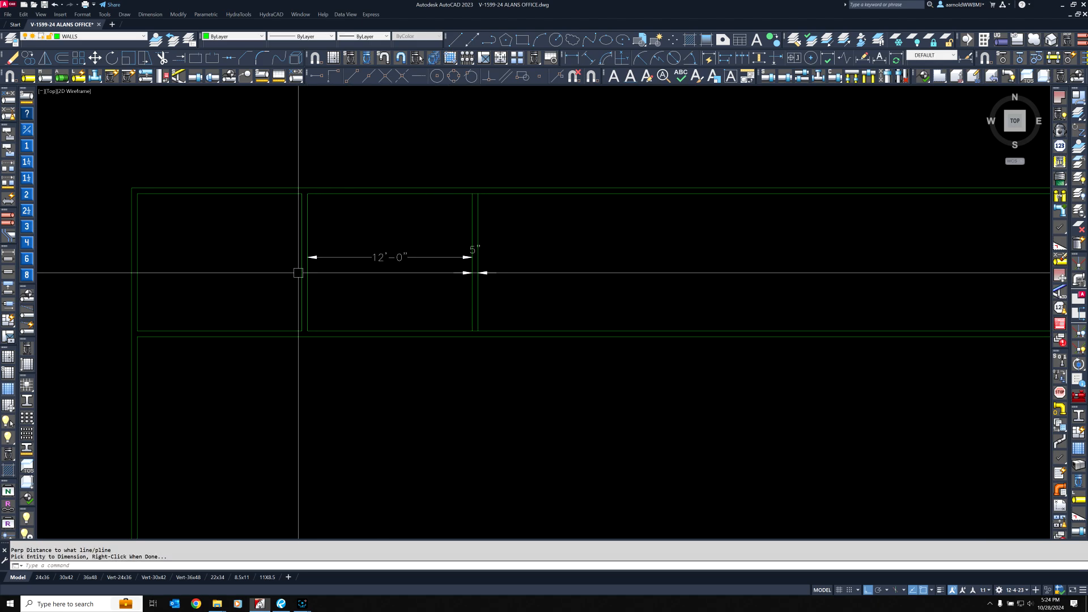
click(301, 275)
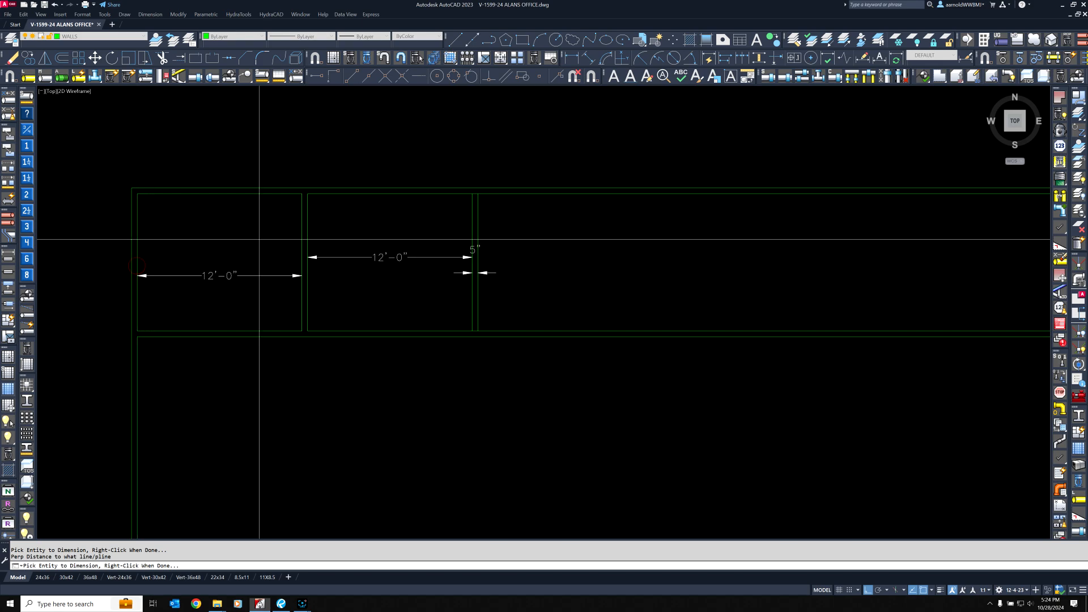
key(Escape)
Delete the two office width dimensions and the partition thickness dimension.
click(230, 276)
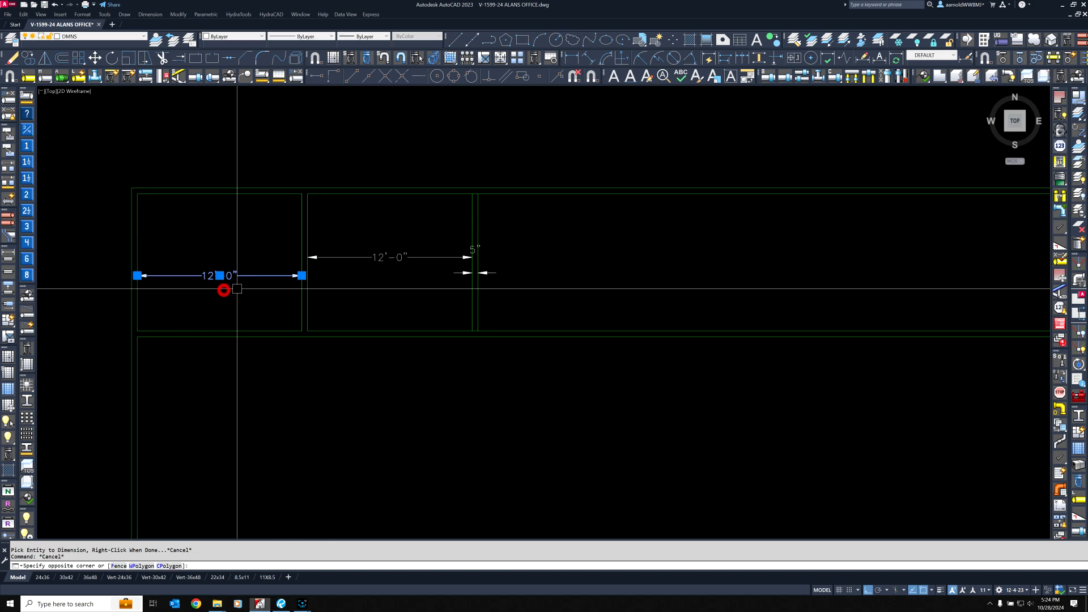
click(425, 256)
key(Delete)
click(420, 301)
click(517, 227)
key(Delete)
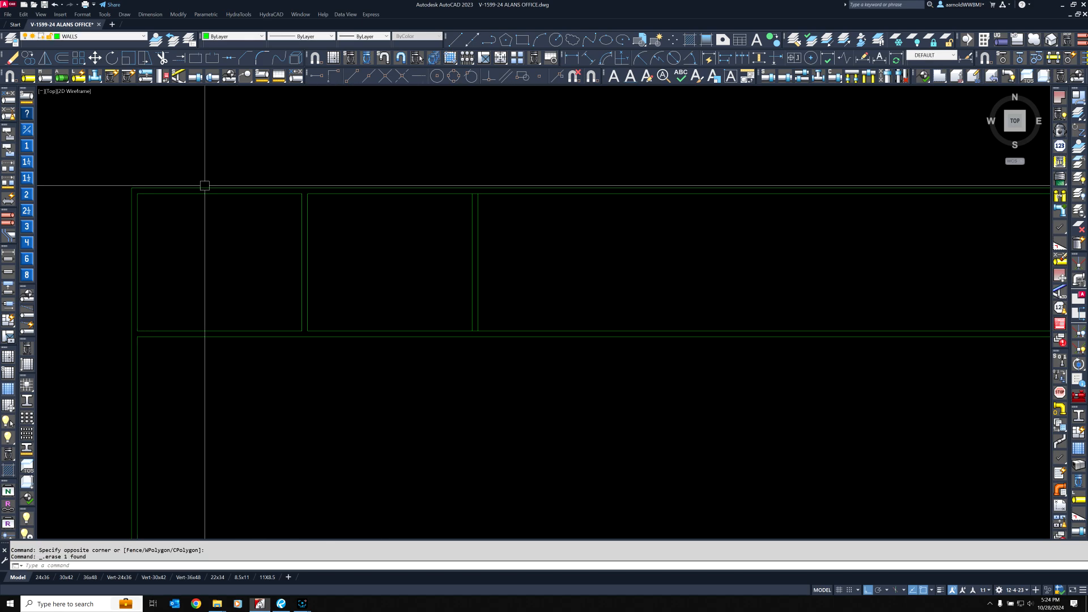
Begin copying the second partition's two lines, using the upper endpoint of the first partition's left line as the base point.
click(29, 59)
click(542, 245)
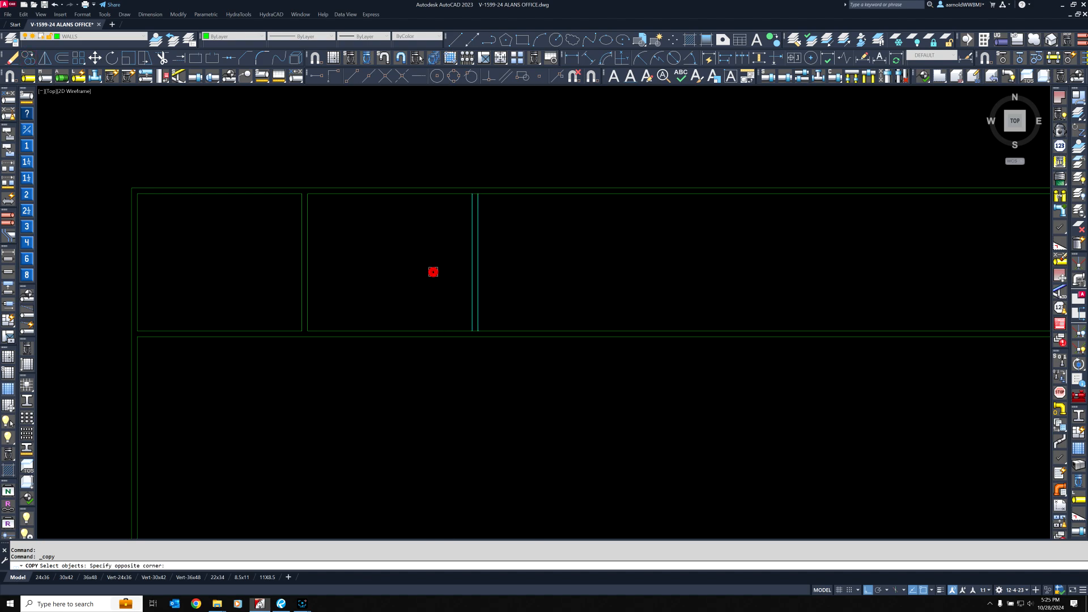
key(Return)
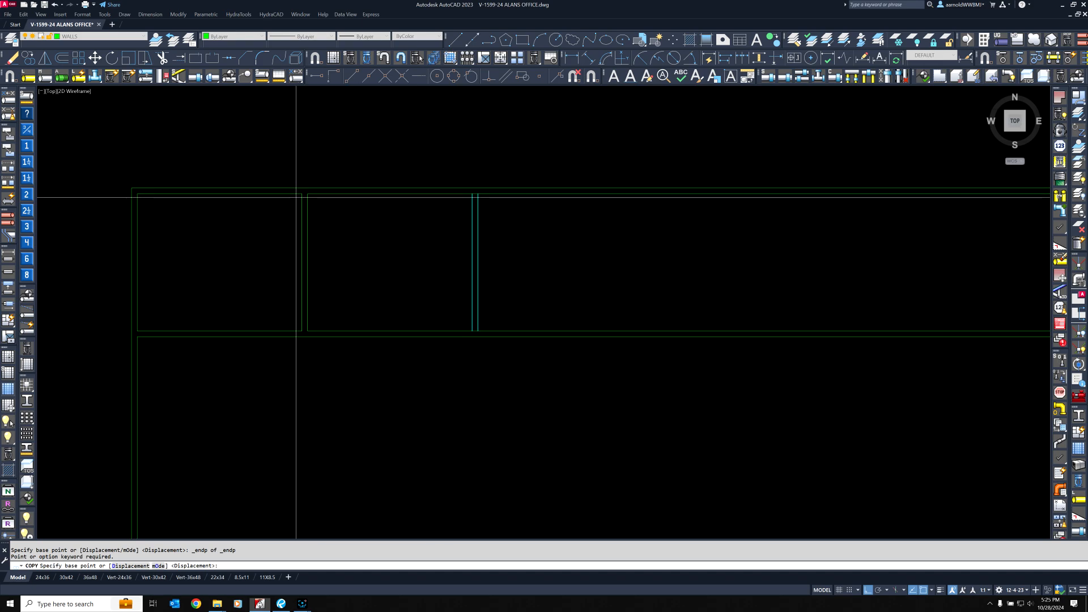
click(352, 75)
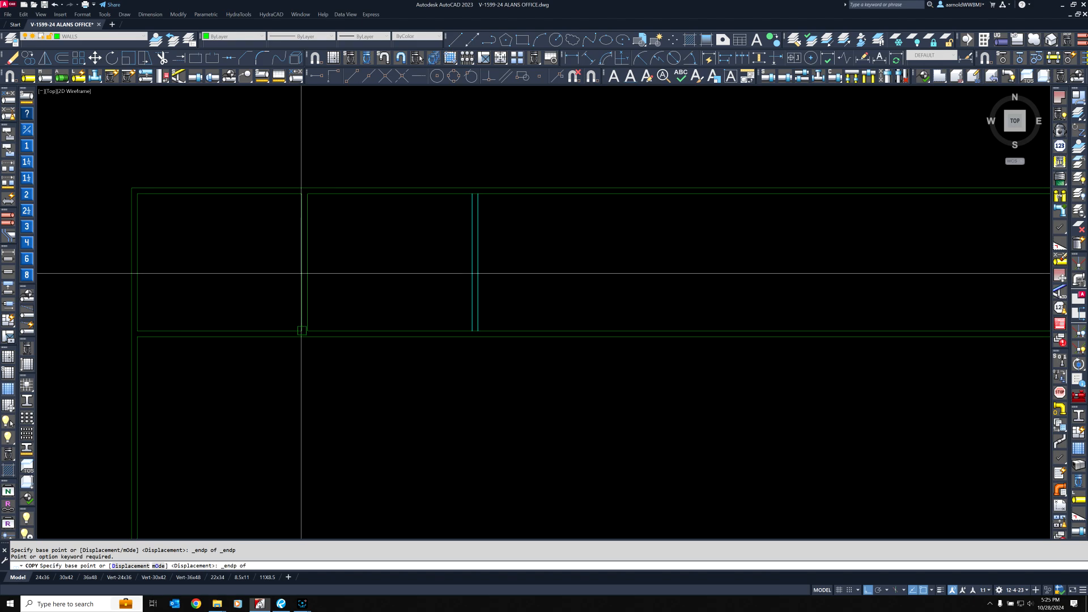
scroll(300, 240, up, 3)
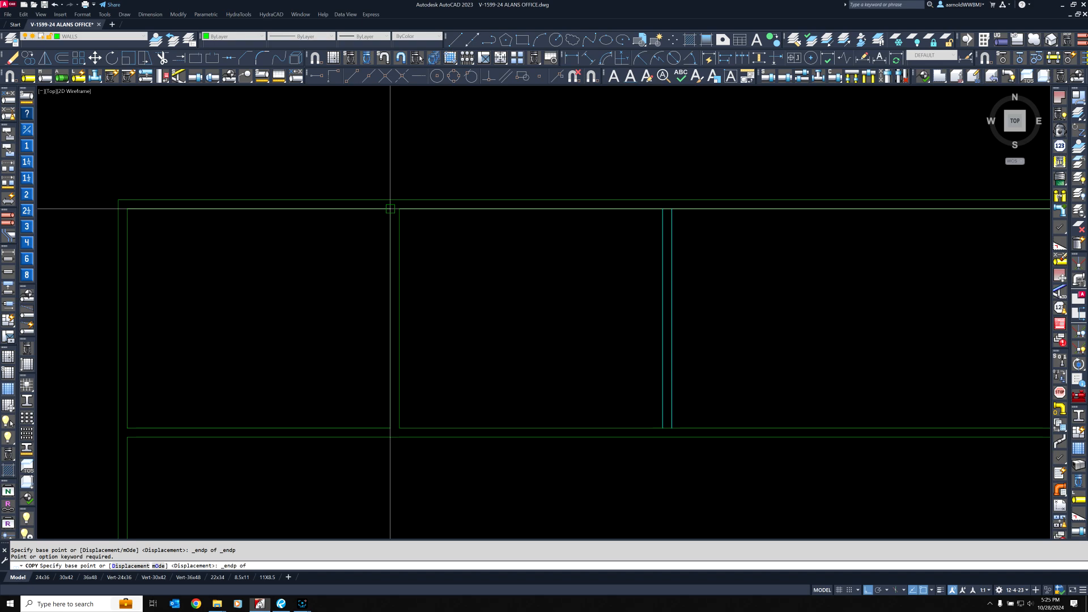
scroll(373, 240, down, 2)
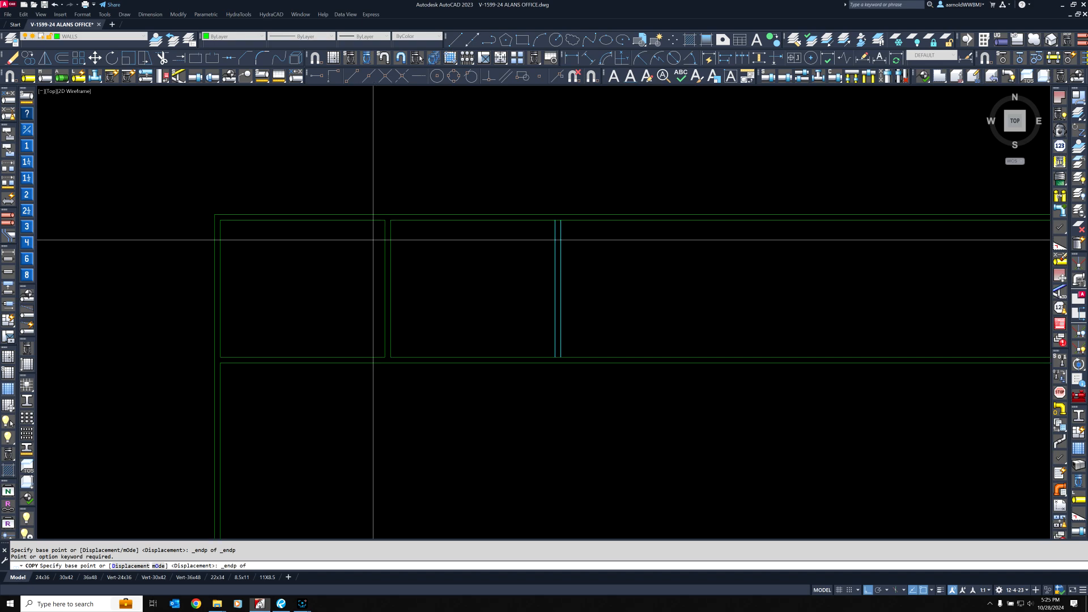
middle_drag(510, 250, 388, 266)
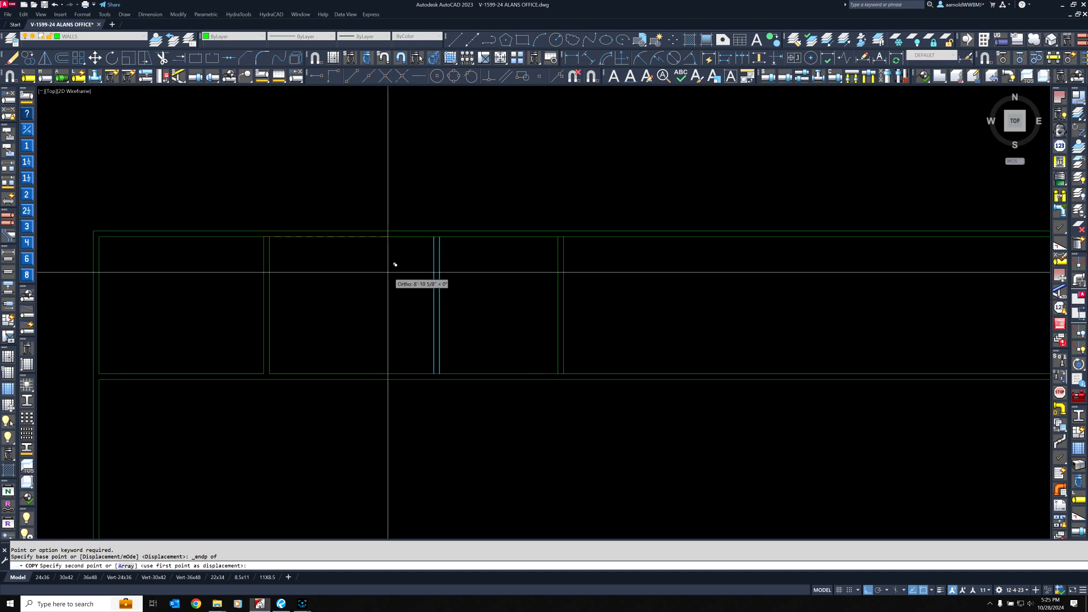
middle_drag(537, 265, 325, 262)
scroll(335, 262, down, 2)
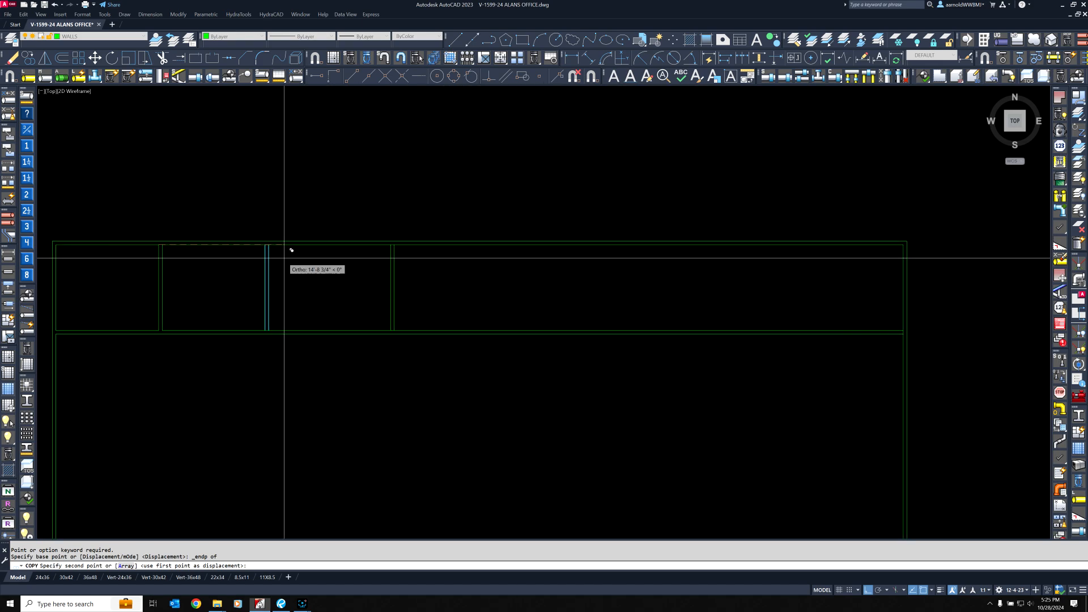
scroll(287, 247, up, 2)
middle_drag(296, 253, 384, 278)
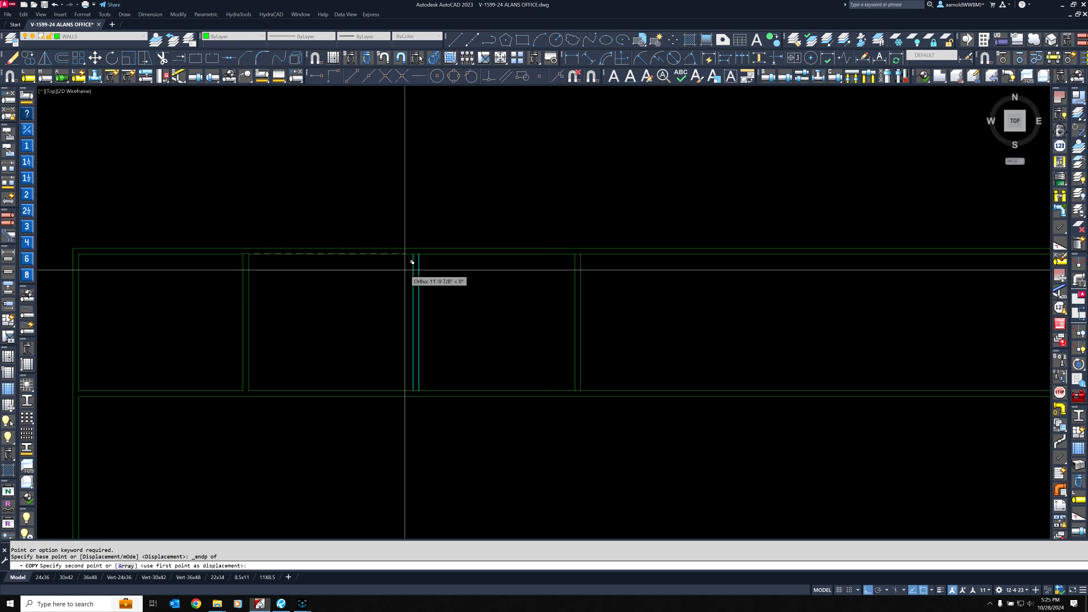
Enable the Endpoint running object snap and disable the Node snap.
click(930, 591)
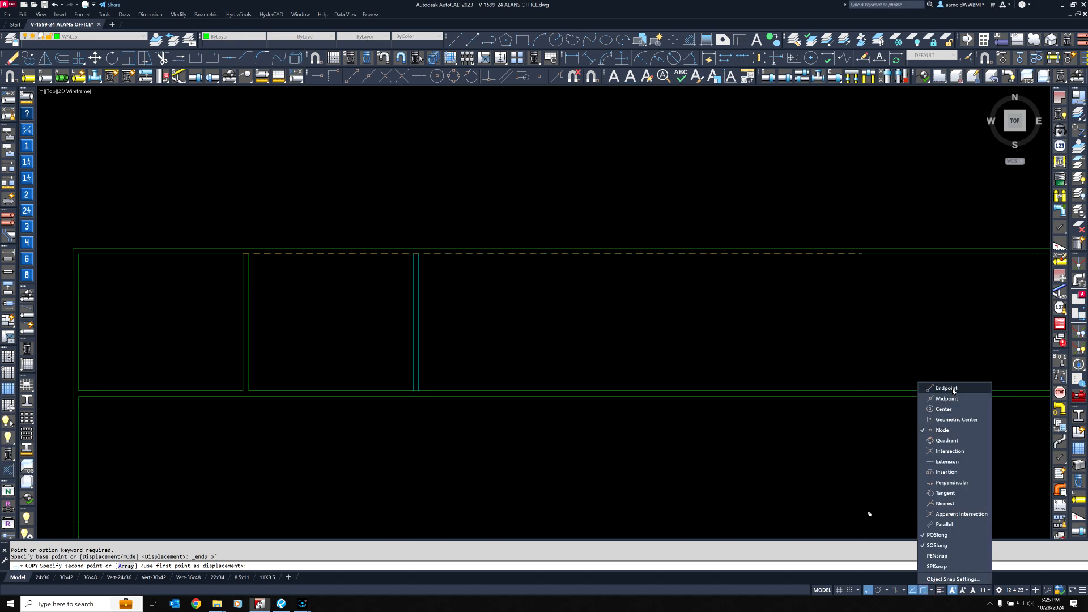
click(924, 592)
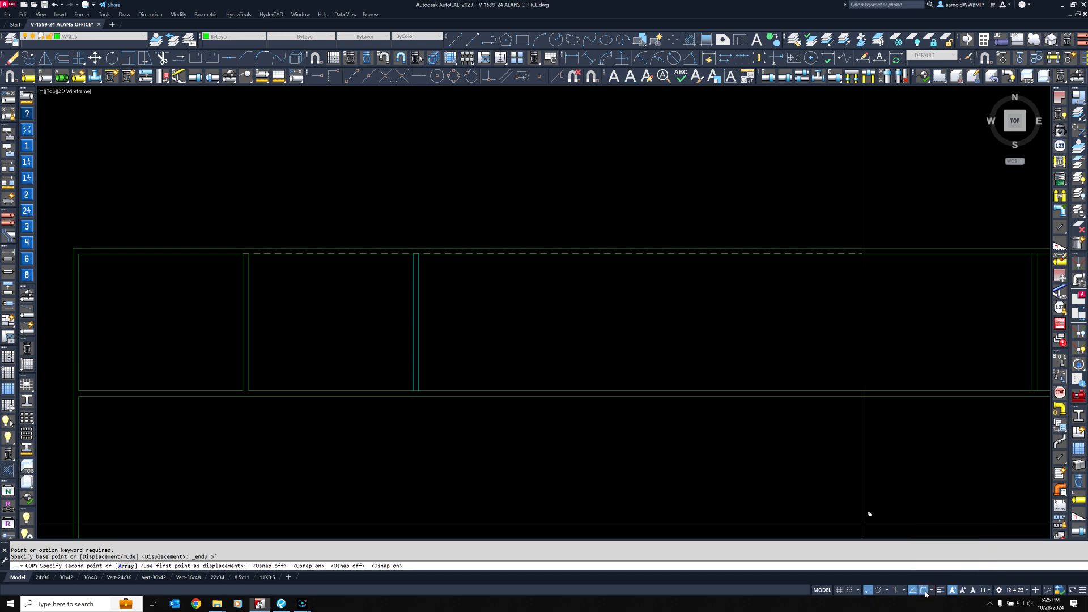
click(933, 592)
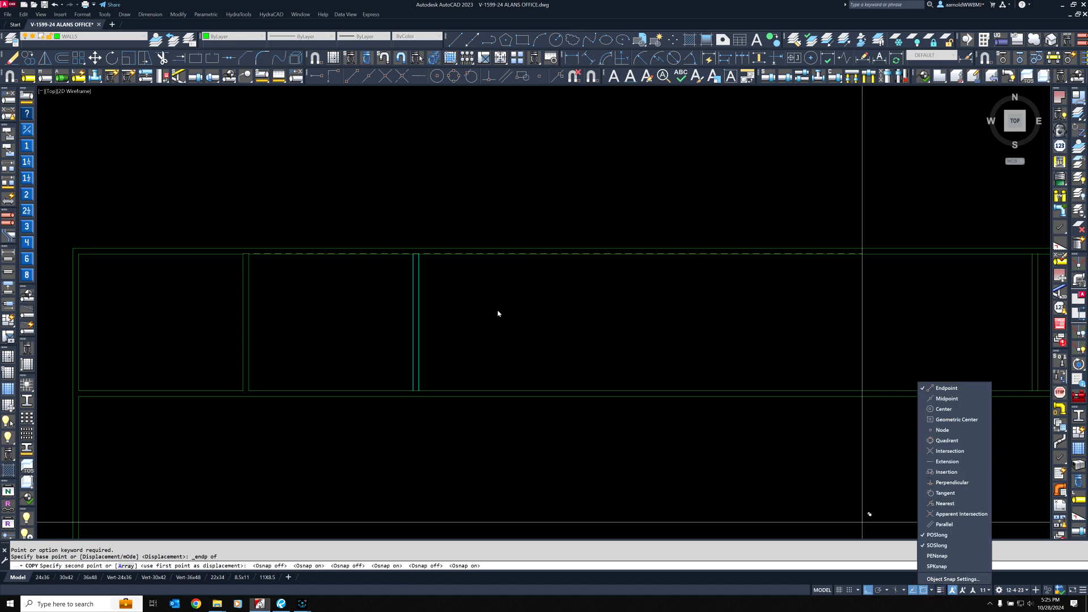
click(372, 271)
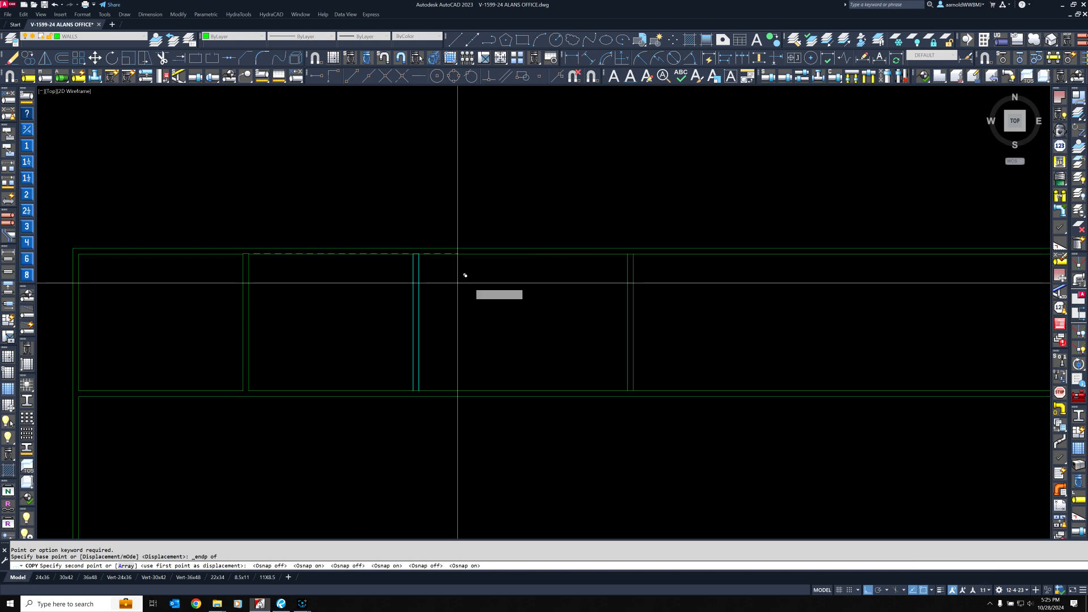
Place five copies of the partition lines end to end along the upper office row, snapping each to the previous partition's left line endpoint.
click(412, 260)
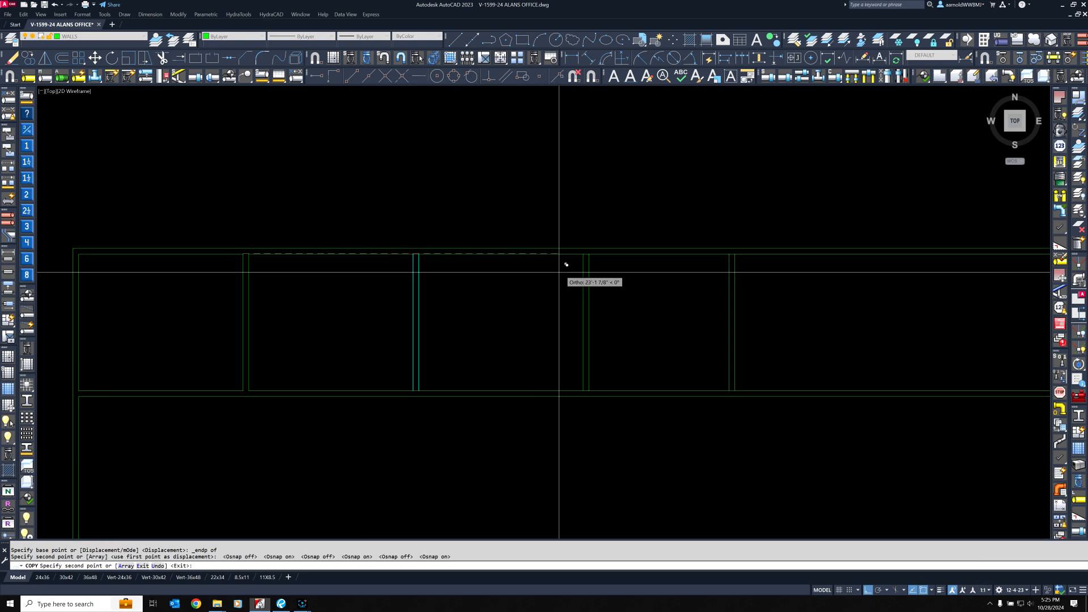
click(580, 264)
middle_drag(696, 295, 371, 284)
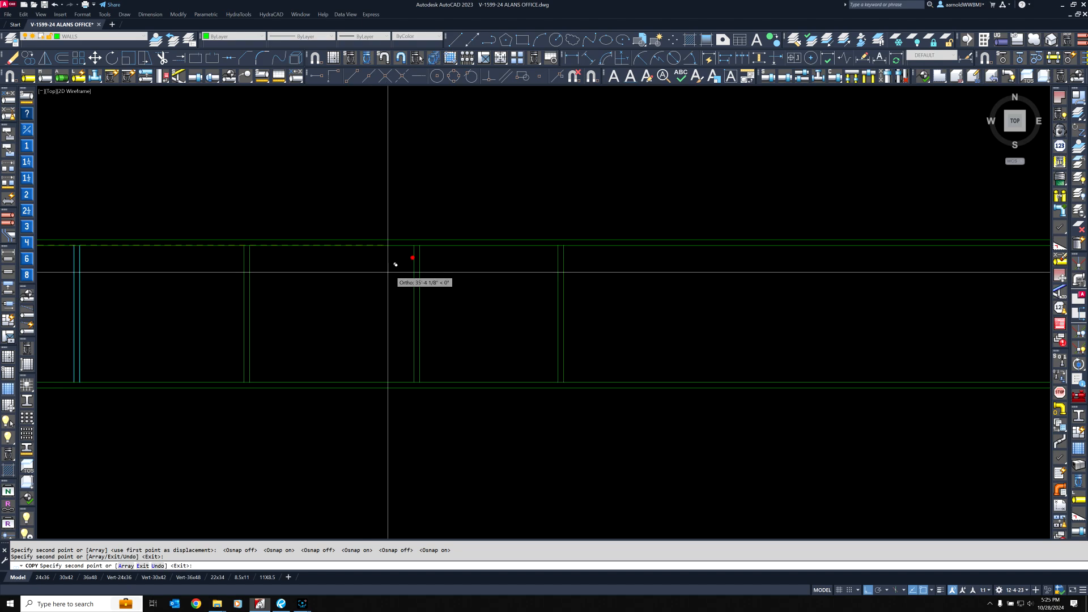
click(413, 255)
click(583, 255)
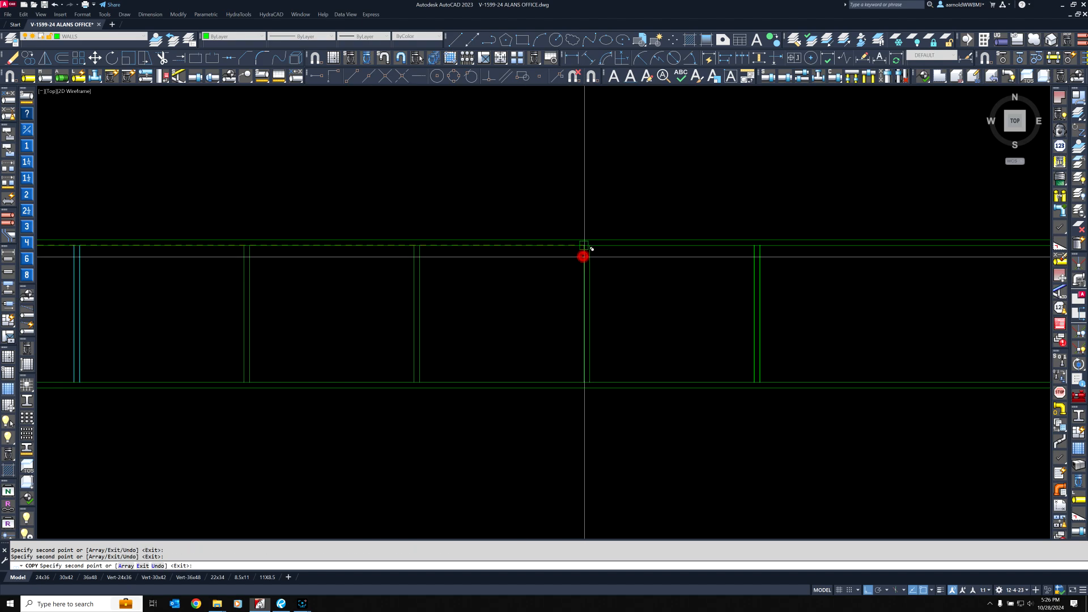
middle_drag(706, 285, 403, 272)
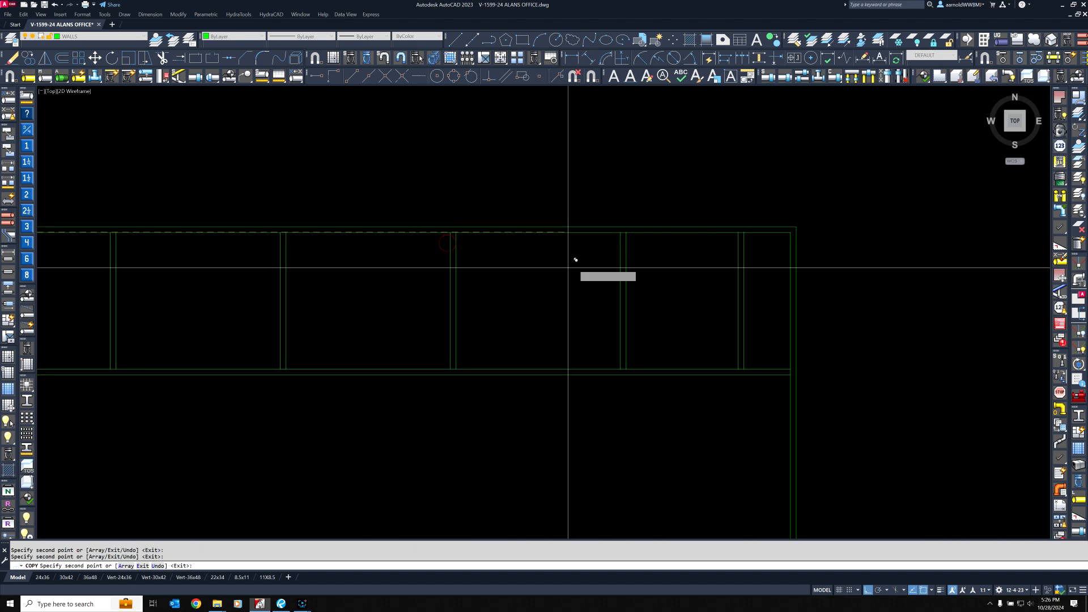
scroll(578, 263, down, 2)
scroll(578, 264, down, 2)
key(Return)
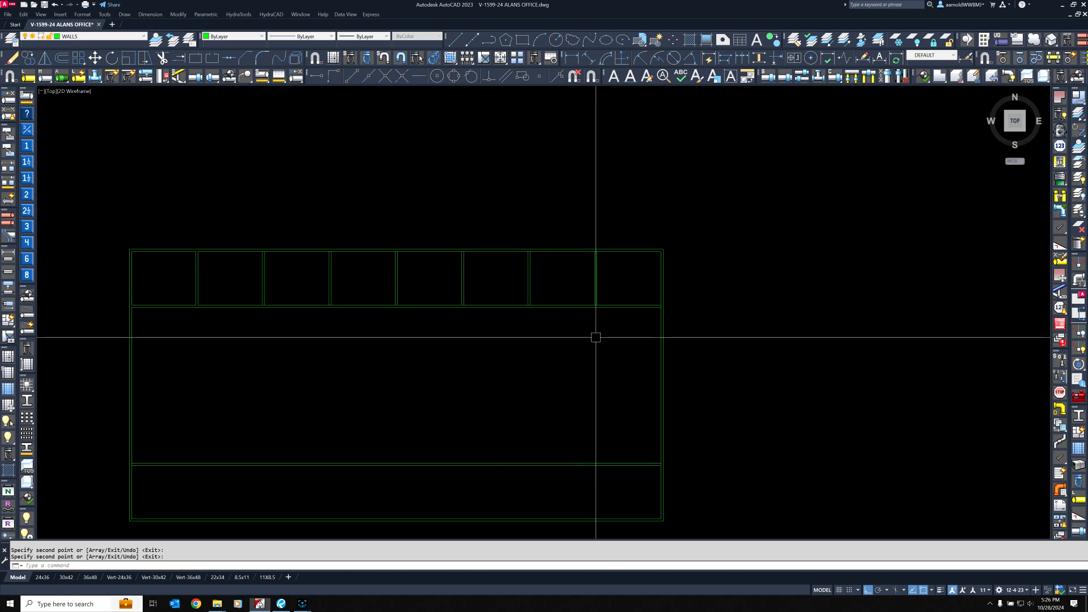
Copy the upper exterior wall's inner line 5' and 5'5" downward to form a horizontal partition.
middle_drag(398, 344, 515, 328)
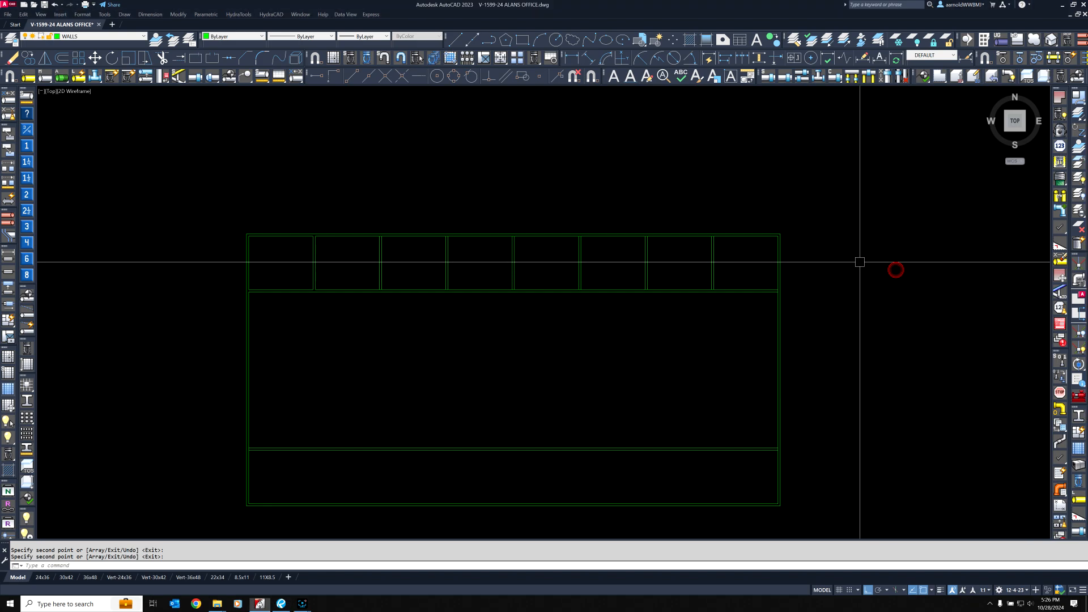
scroll(754, 246, up, 4)
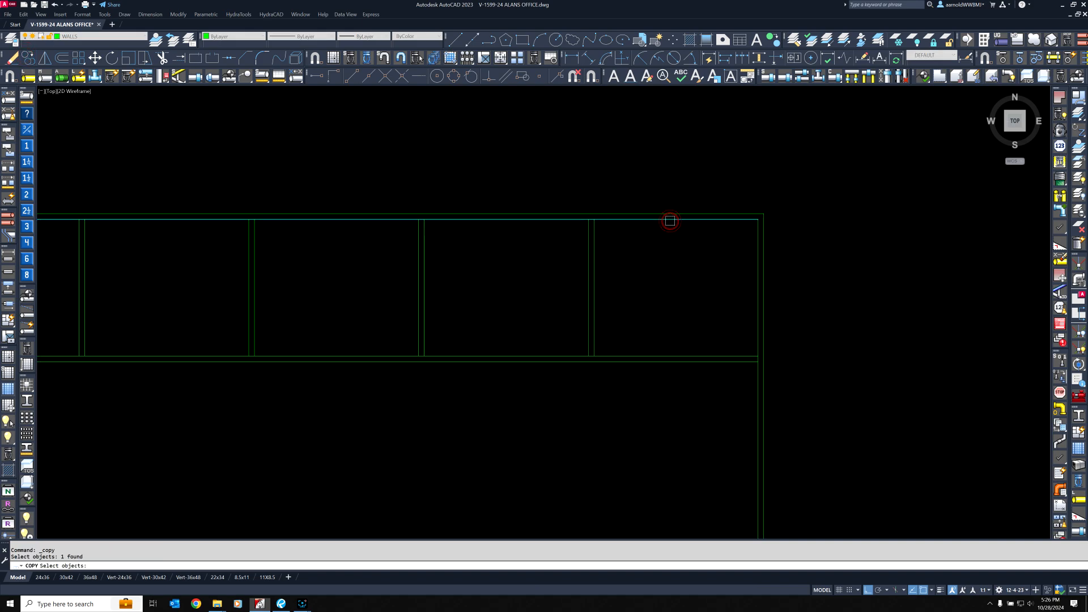
key(Return)
click(651, 238)
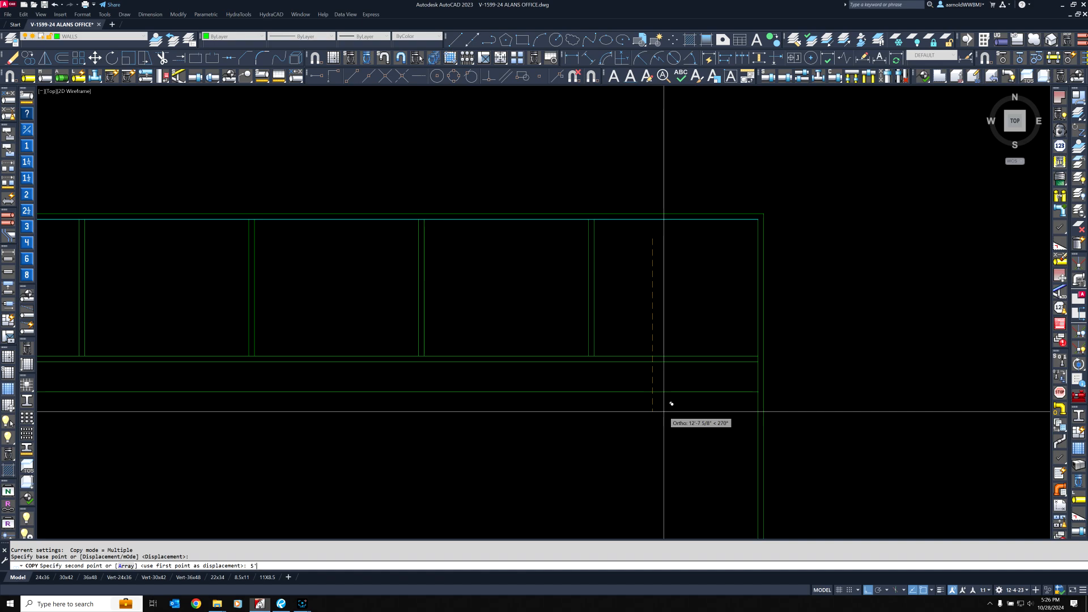
key(Return)
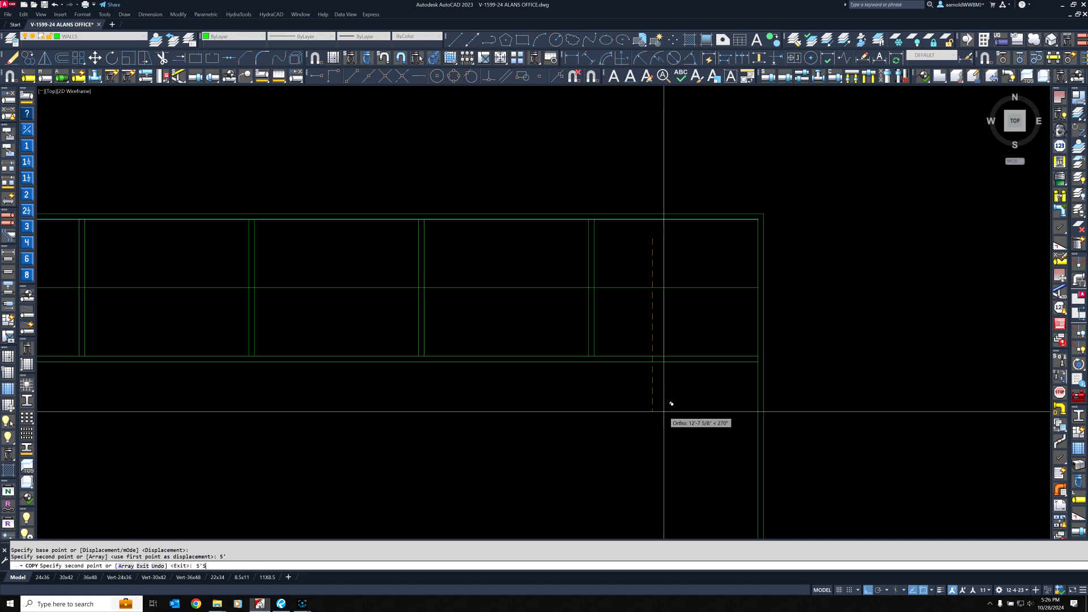
text(5'5)
key(Return)
key(Return)
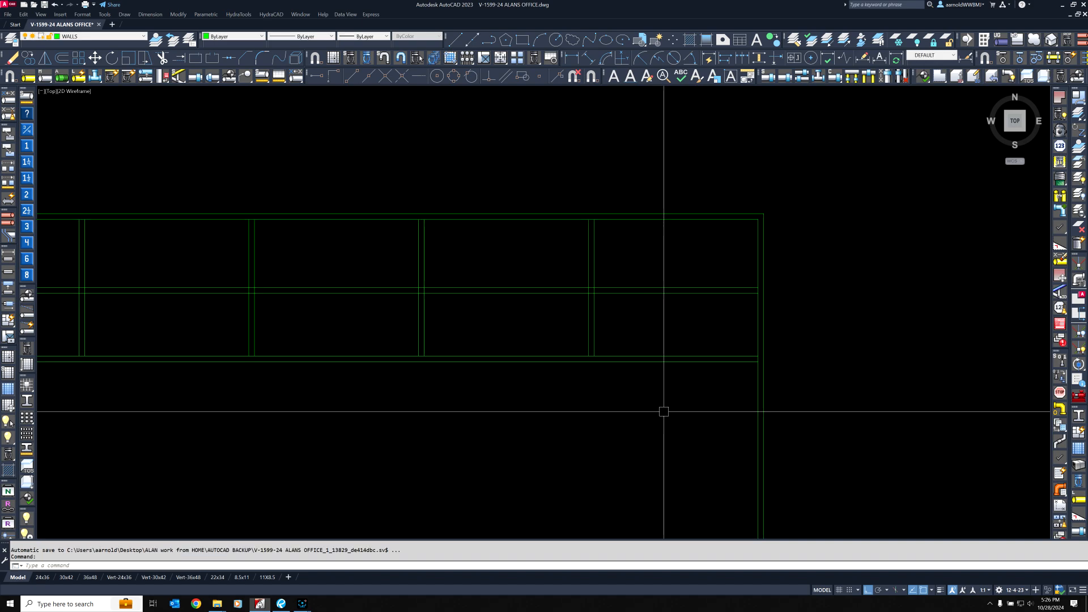
Trim the two new horizontal partition lines back to the last vertical partition, keeping only the part in the far right room.
click(161, 58)
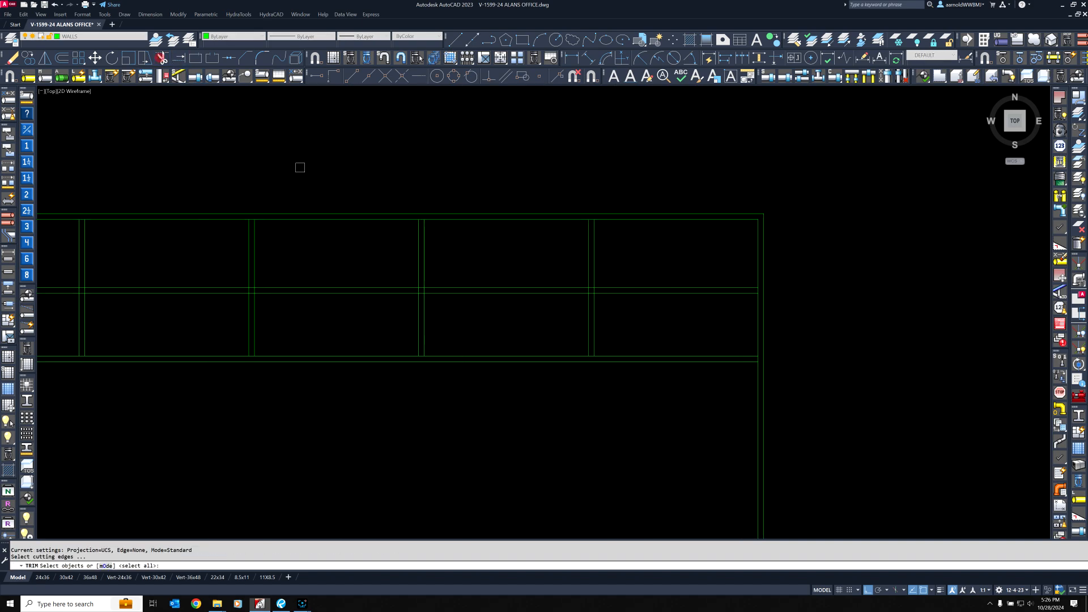
click(644, 268)
click(556, 389)
key(Return)
click(553, 262)
click(527, 311)
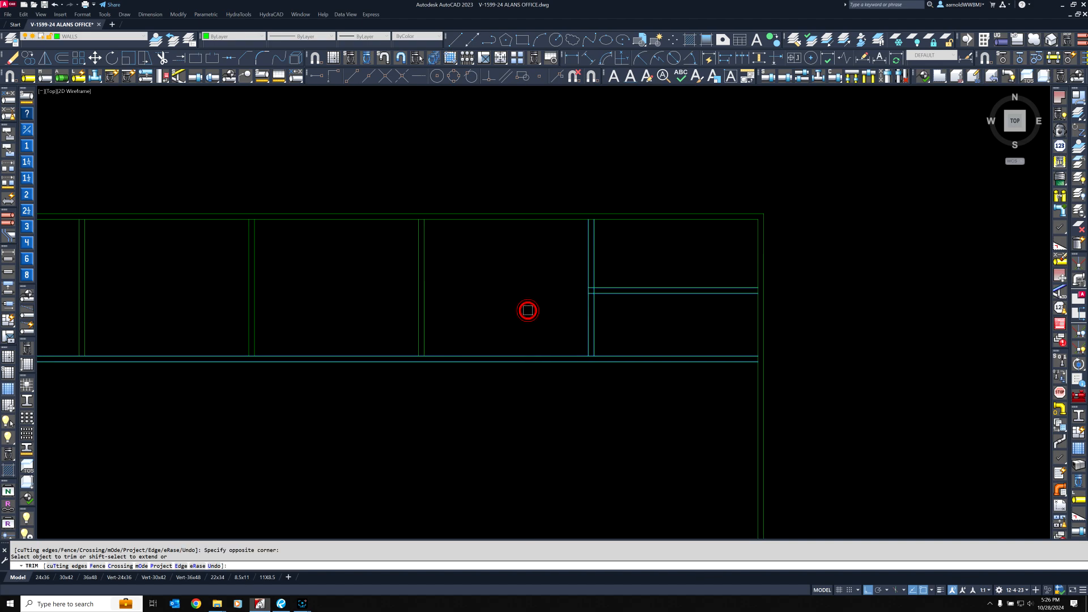
click(653, 389)
key(Escape)
key(Escape)
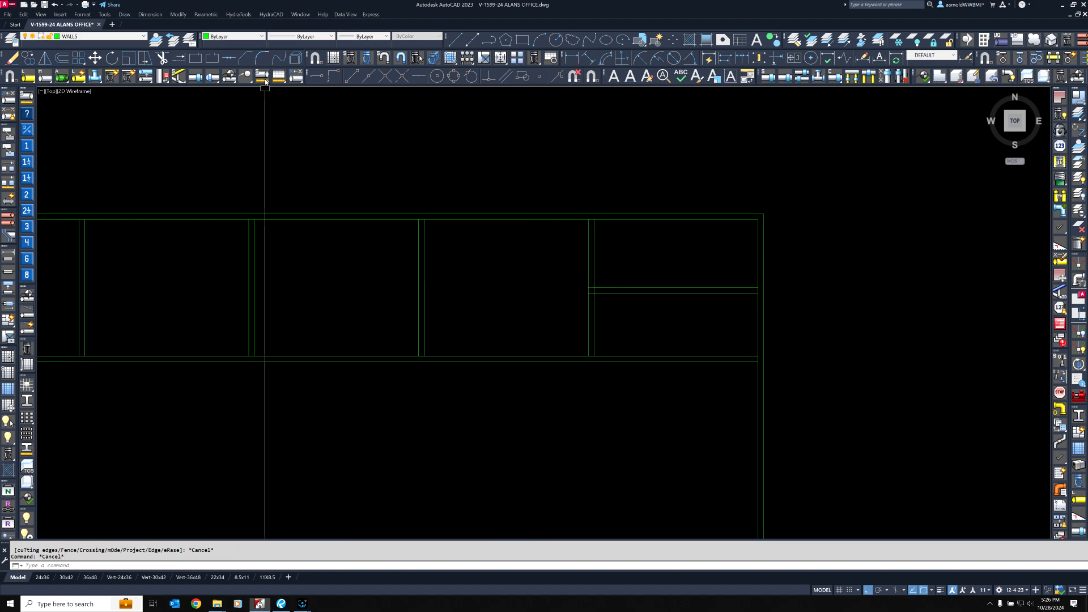
Chamfer the two upper office wall lines with the last partition's two lines at zero distance to form a wall corner.
click(246, 59)
scroll(617, 367, up, 5)
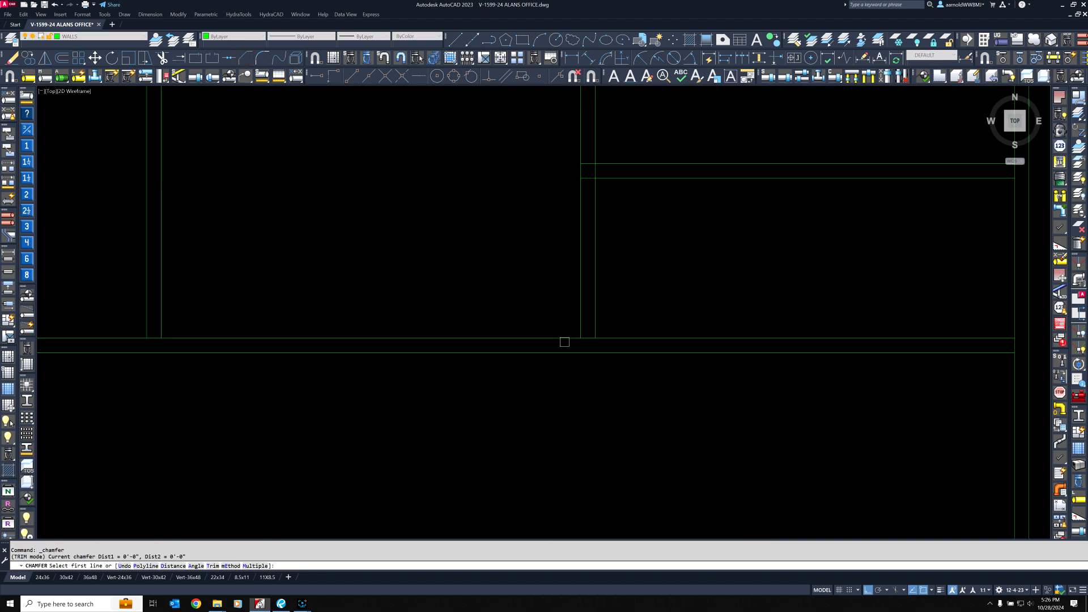
click(563, 338)
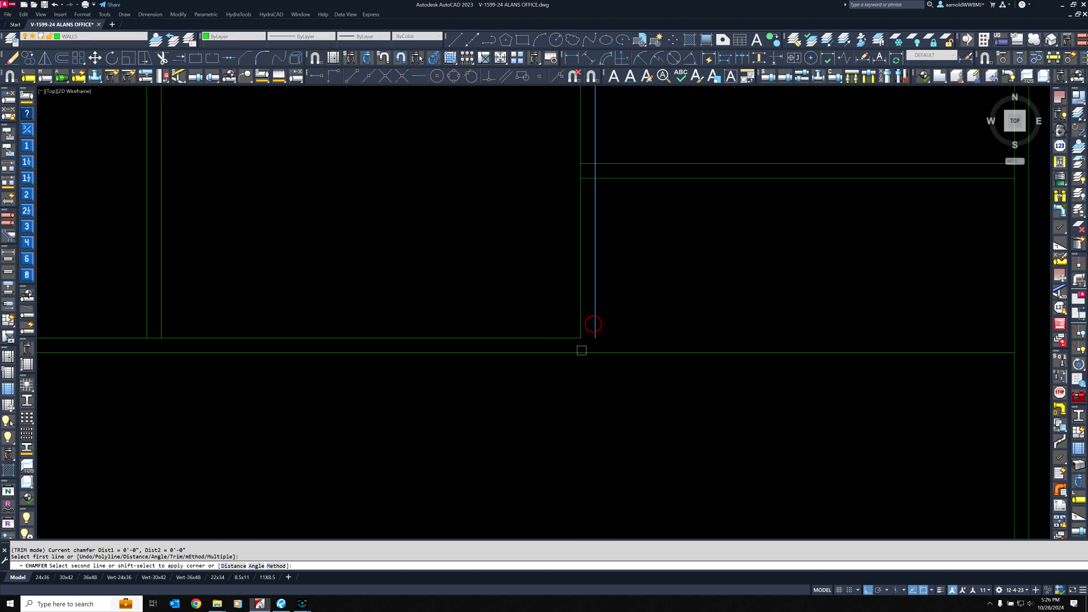
click(580, 352)
Trim the overlapping lines where the short horizontal partition meets the last vertical partition to open the junction.
middle_drag(582, 233, 492, 410)
click(162, 59)
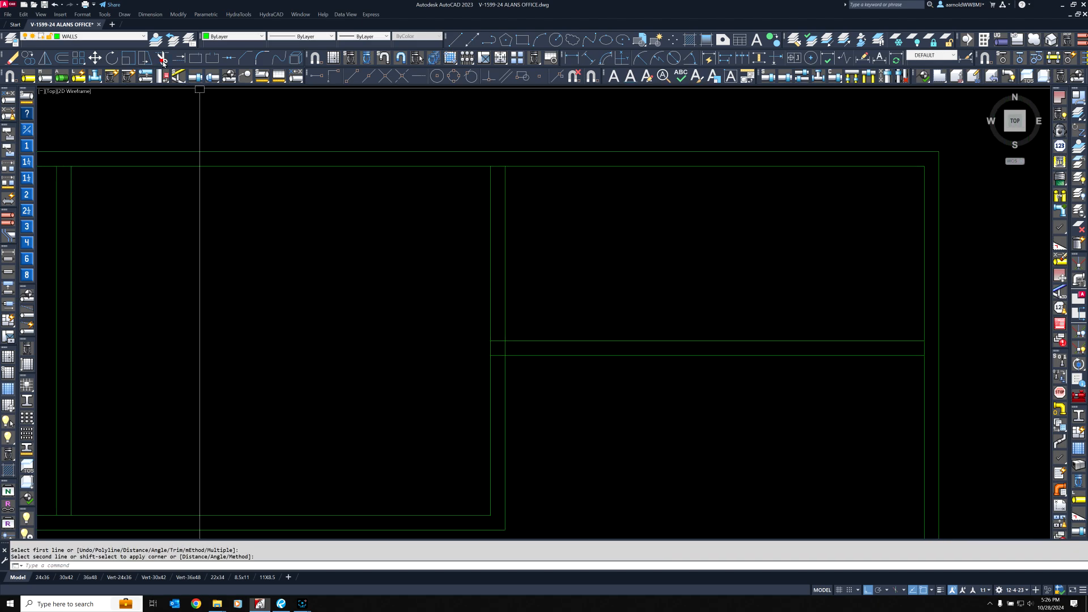
key(Return)
scroll(492, 363, up, 3)
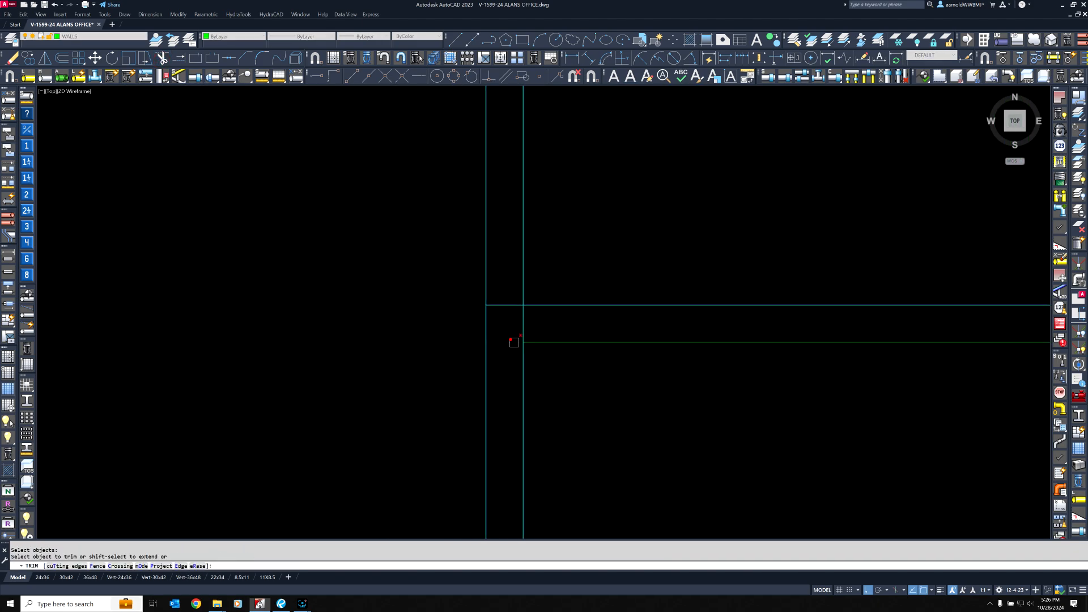
scroll(520, 342, down, 4)
key(Return)
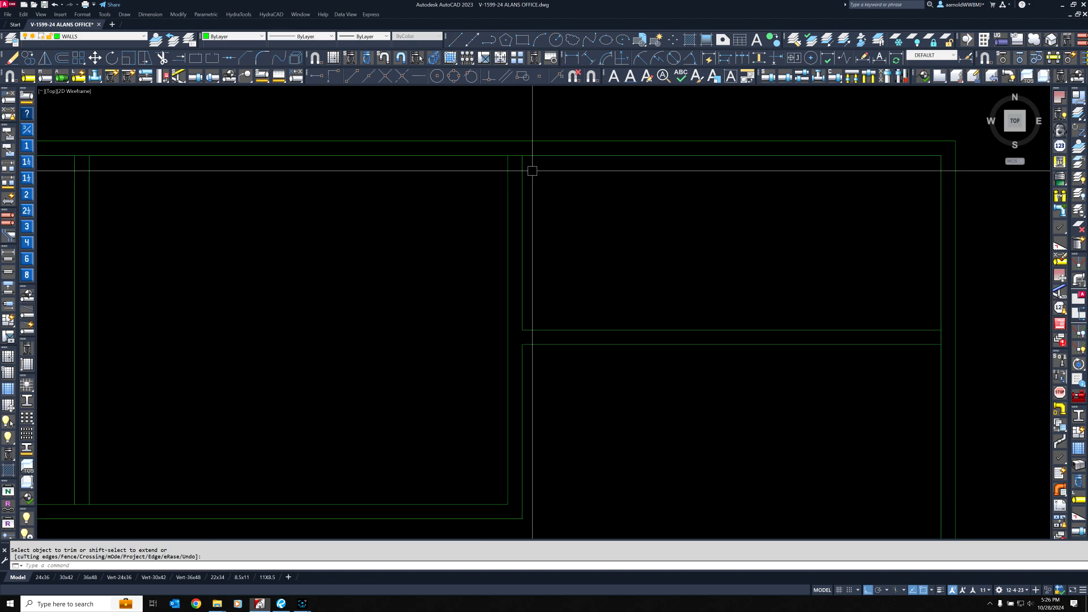
Trim the upper exterior wall's inner line between the two lines of the last vertical partition.
scroll(531, 157, up, 4)
key(Return)
click(532, 146)
click(436, 175)
key(Return)
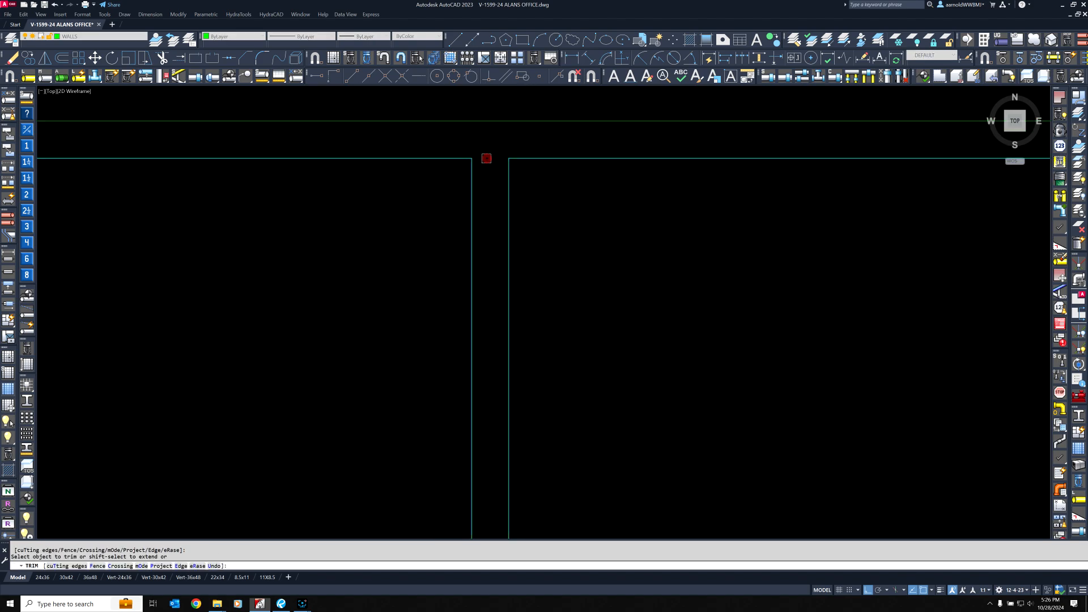
scroll(482, 163, down, 5)
key(Return)
Trim the upper line of the upper offices' lower wall between the line pairs of the western vertical partitions, using the crossed walls as cutting edges.
click(748, 398)
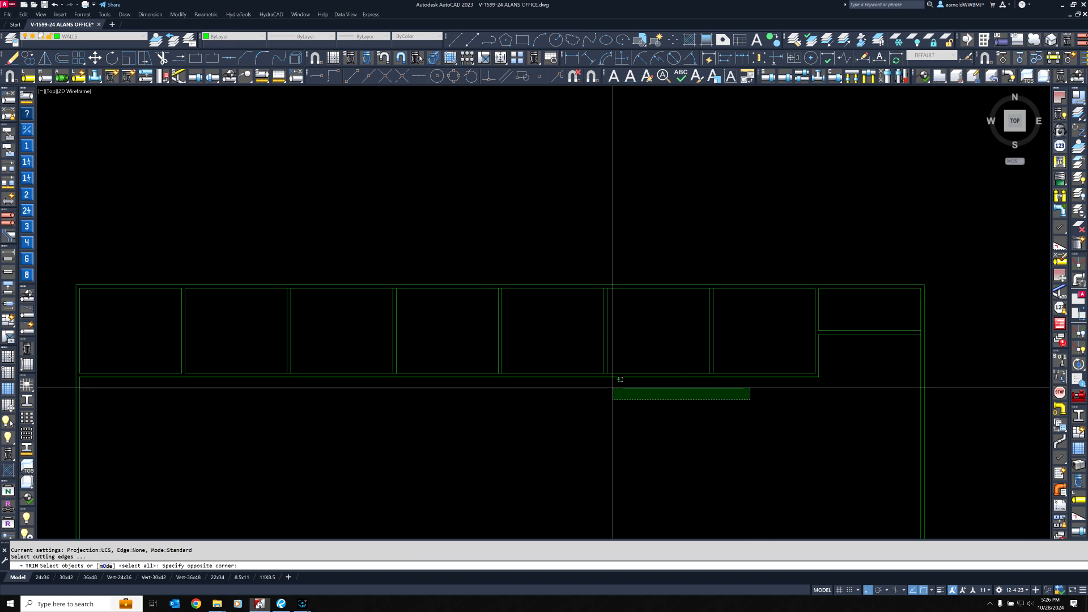
click(201, 363)
scroll(291, 380, up, 4)
key(Return)
scroll(296, 353, up, 2)
click(287, 329)
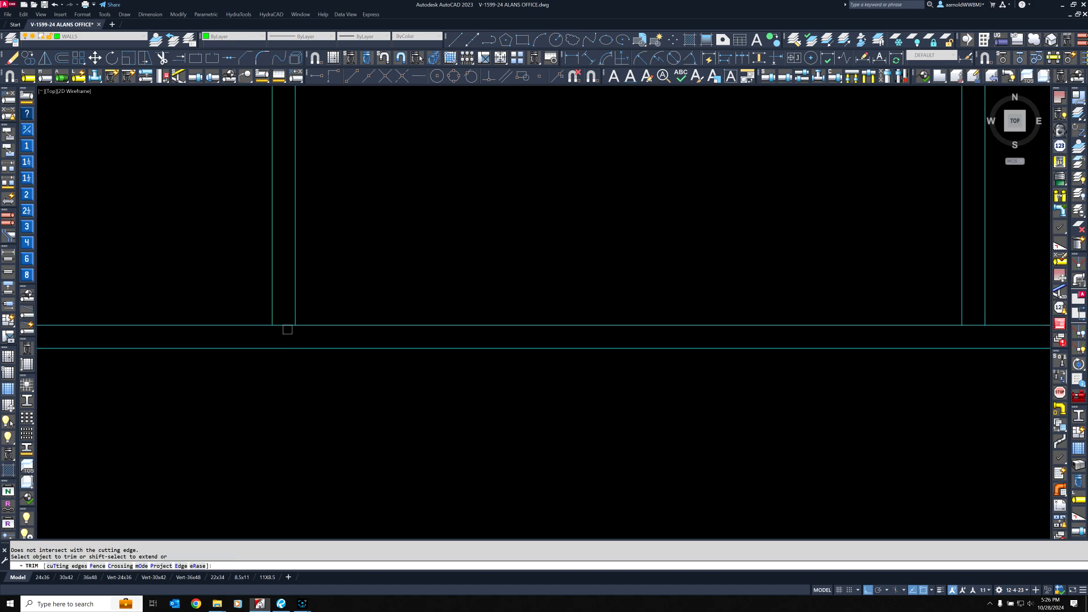
middle_drag(764, 326, 81, 300)
click(275, 299)
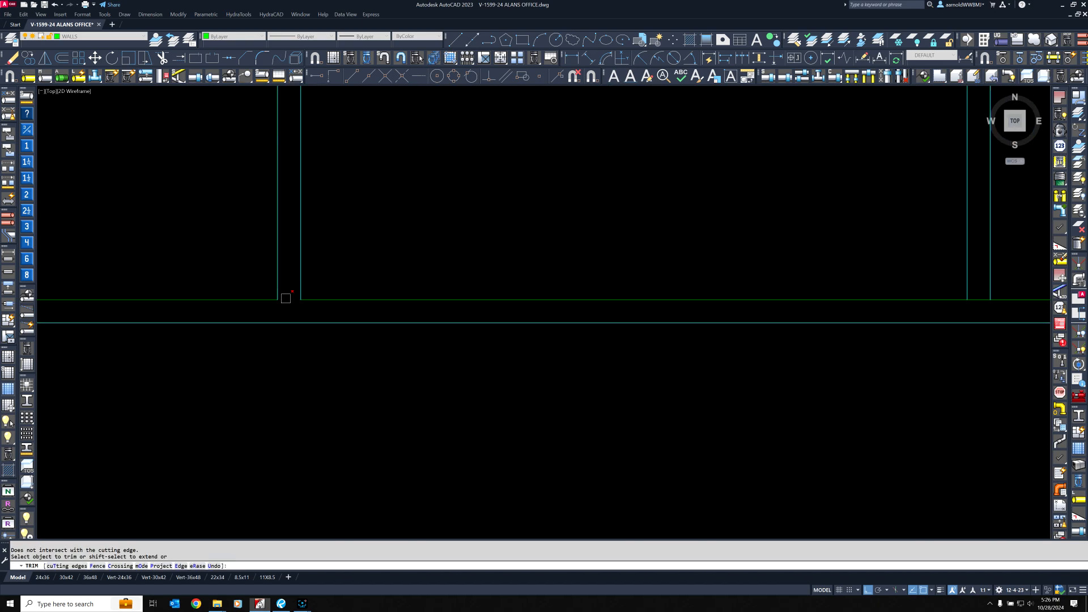
middle_drag(781, 293, 164, 299)
click(364, 306)
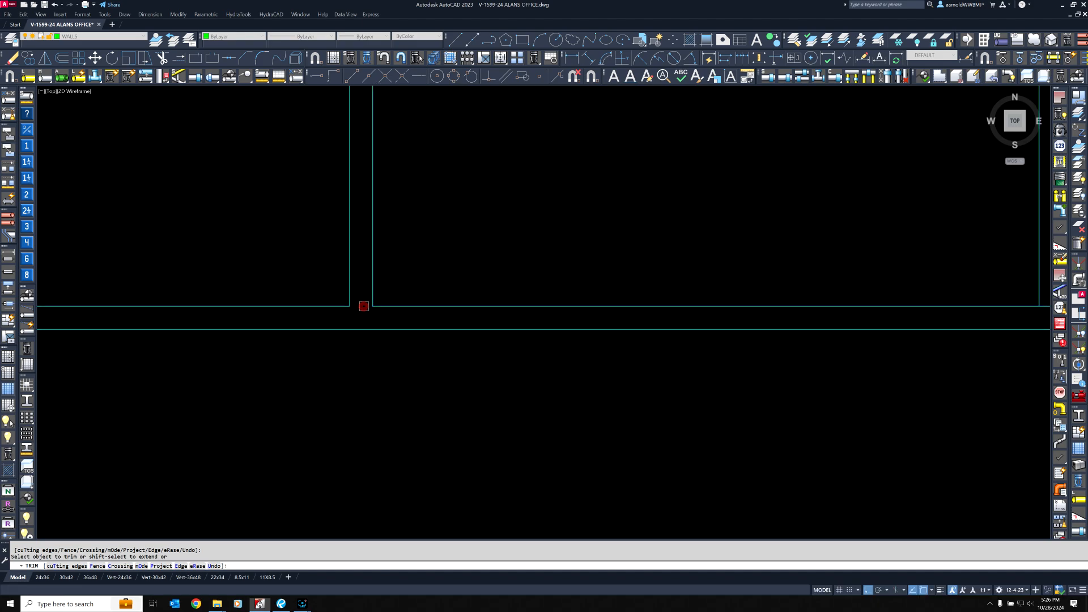
Trim the same wall line between the line pairs of the remaining vertical partitions toward the east end and finish trimming.
scroll(418, 305, down, 1)
middle_drag(827, 307, 460, 313)
scroll(461, 313, up, 3)
click(433, 313)
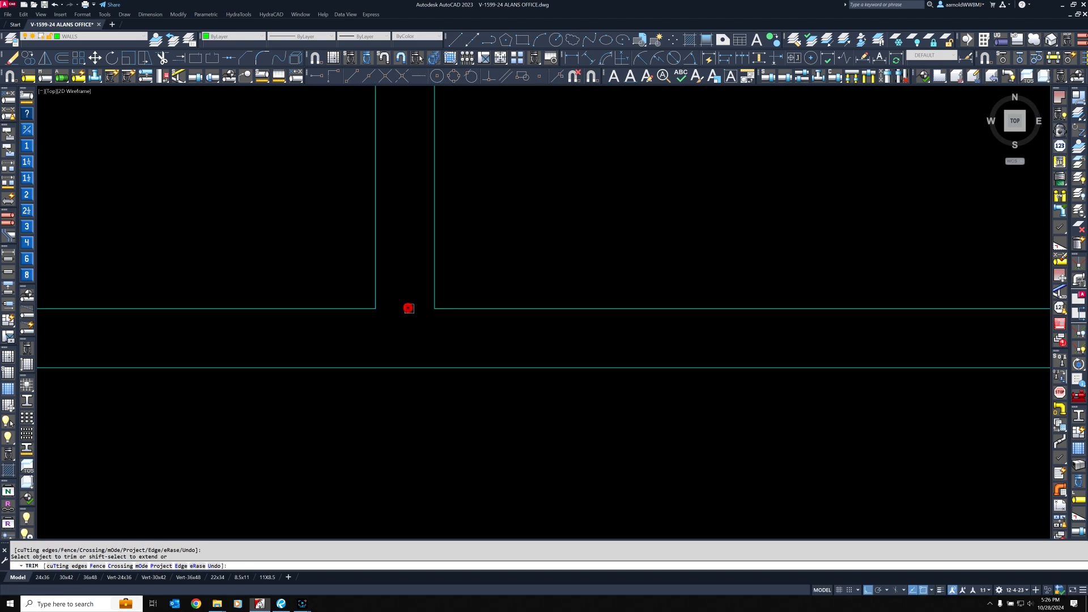
click(408, 308)
scroll(479, 372, down, 3)
middle_drag(778, 342, 297, 334)
scroll(409, 345, up, 2)
scroll(409, 345, up, 2)
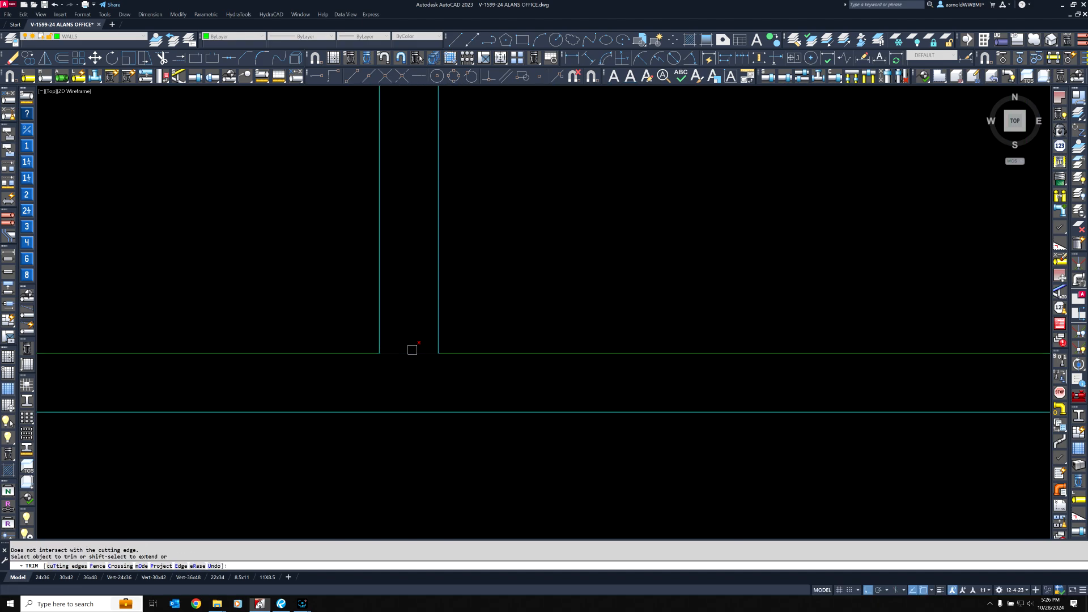
scroll(439, 396, down, 5)
click(448, 401)
key(space)
Trim the upper exterior wall's inner line between the western partitions' line pairs, using the partitions and that wall line as cutting edges.
middle_drag(372, 324, 708, 358)
key(space)
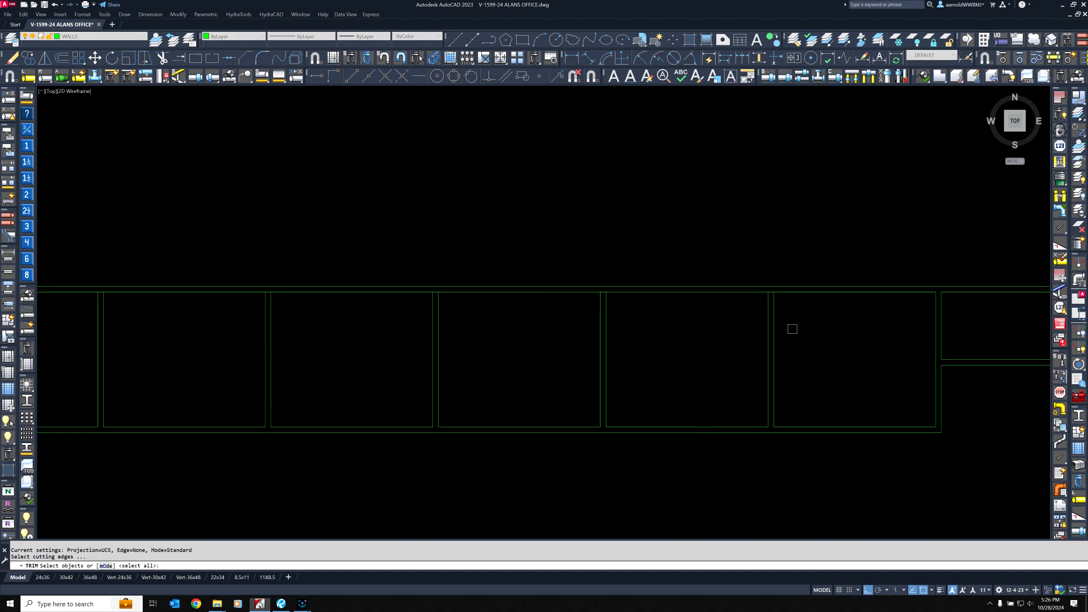
middle_drag(793, 328, 836, 317)
key(Escape)
click(163, 59)
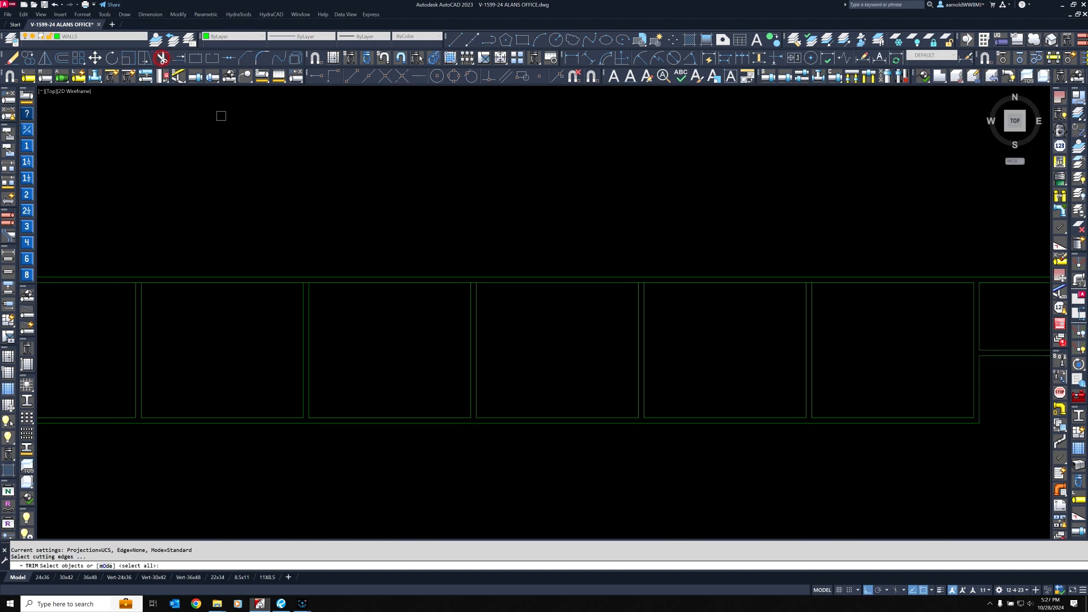
scroll(544, 292, down, 2)
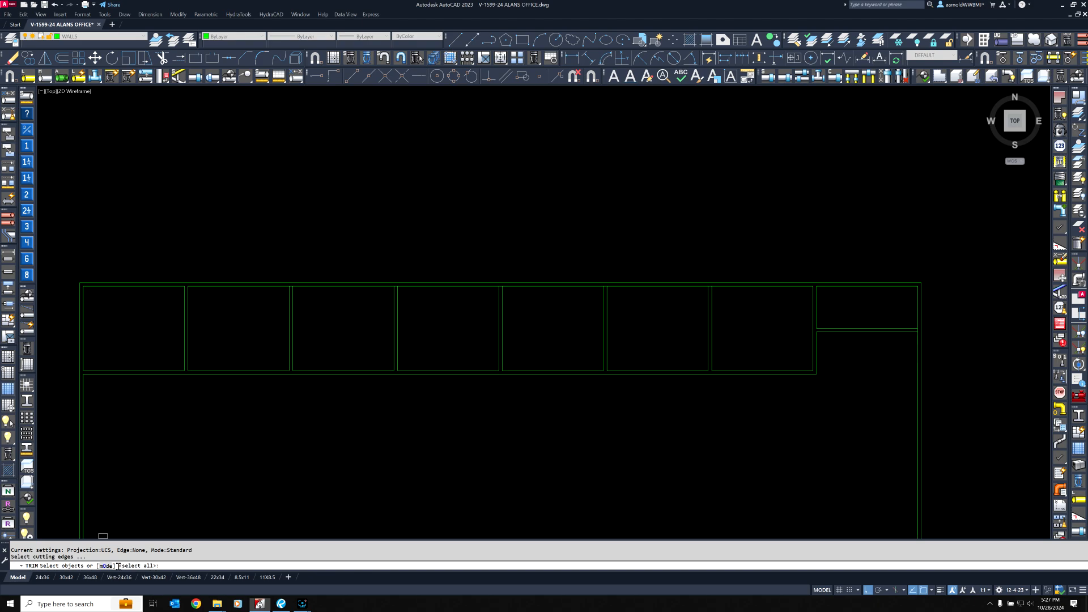
click(724, 313)
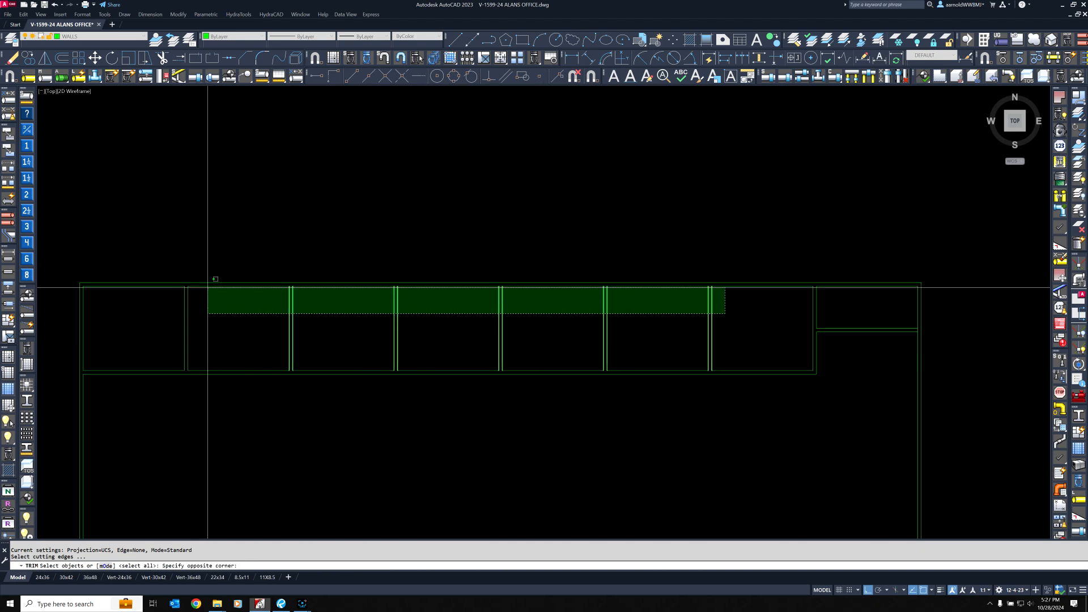
click(210, 285)
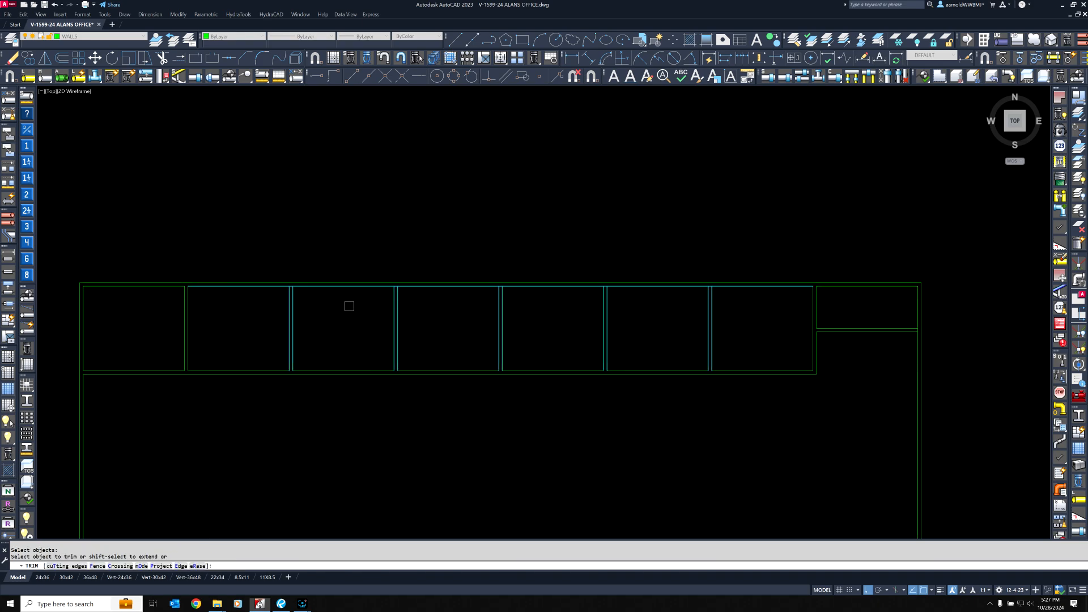
scroll(290, 292, up, 10)
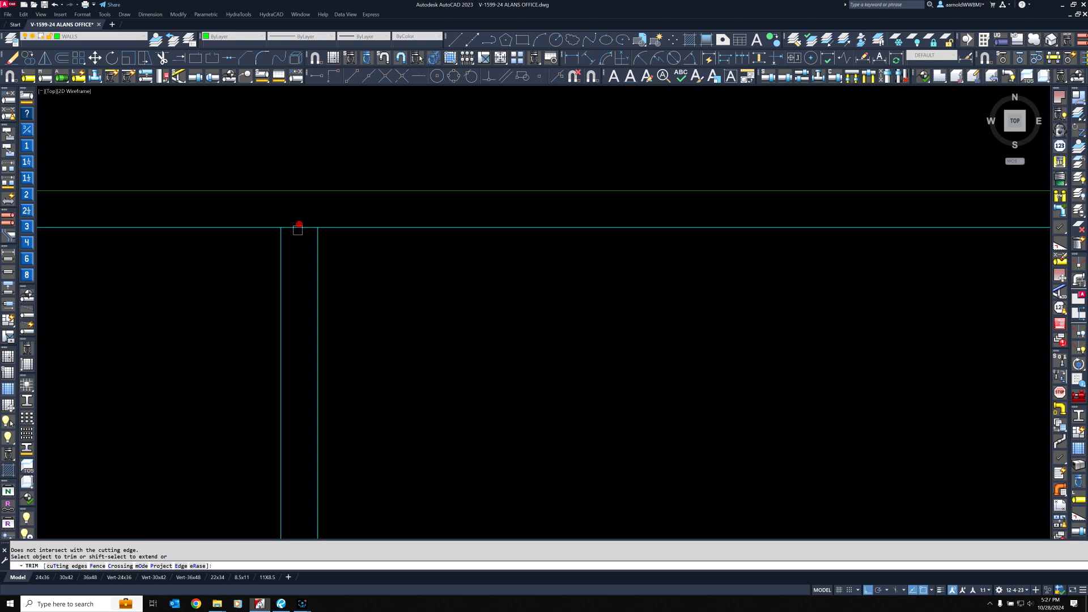
scroll(303, 260, down, 4)
scroll(739, 247, up, 4)
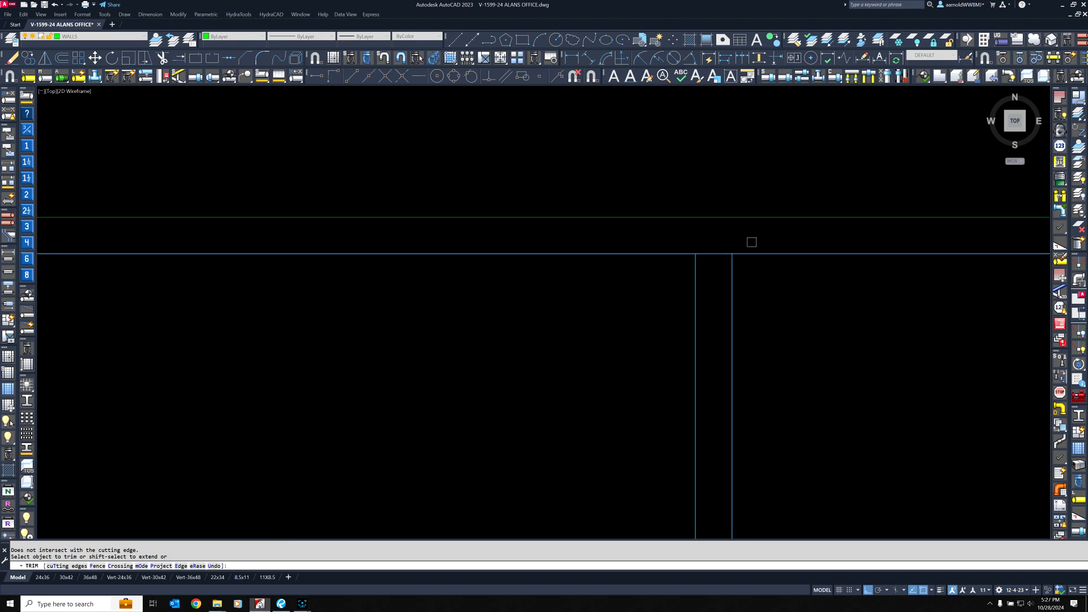
scroll(714, 254, down, 4)
scroll(458, 237, up, 4)
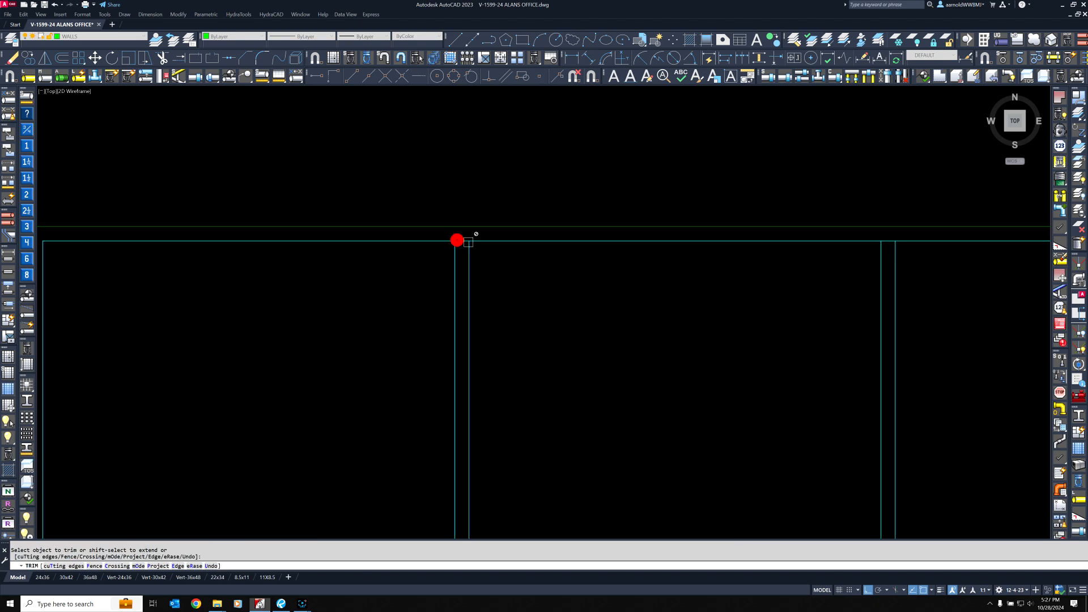
Trim the upper exterior wall's inner line at the remaining eastern office partitions and finish trimming.
scroll(458, 239, down, 4)
scroll(631, 255, up, 4)
click(724, 240)
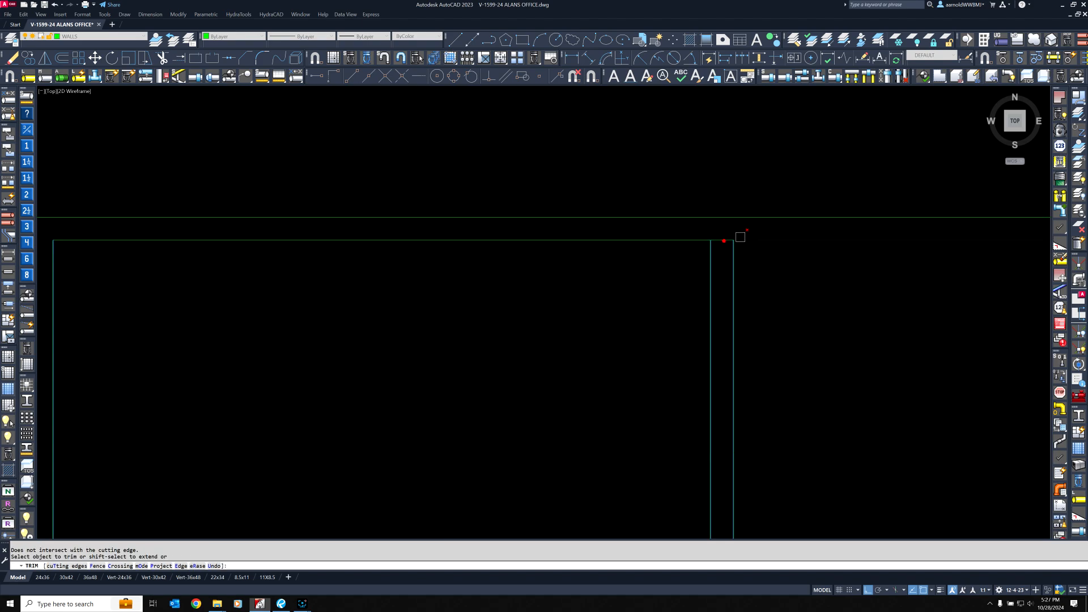
scroll(731, 243, down, 4)
scroll(569, 282, up, 4)
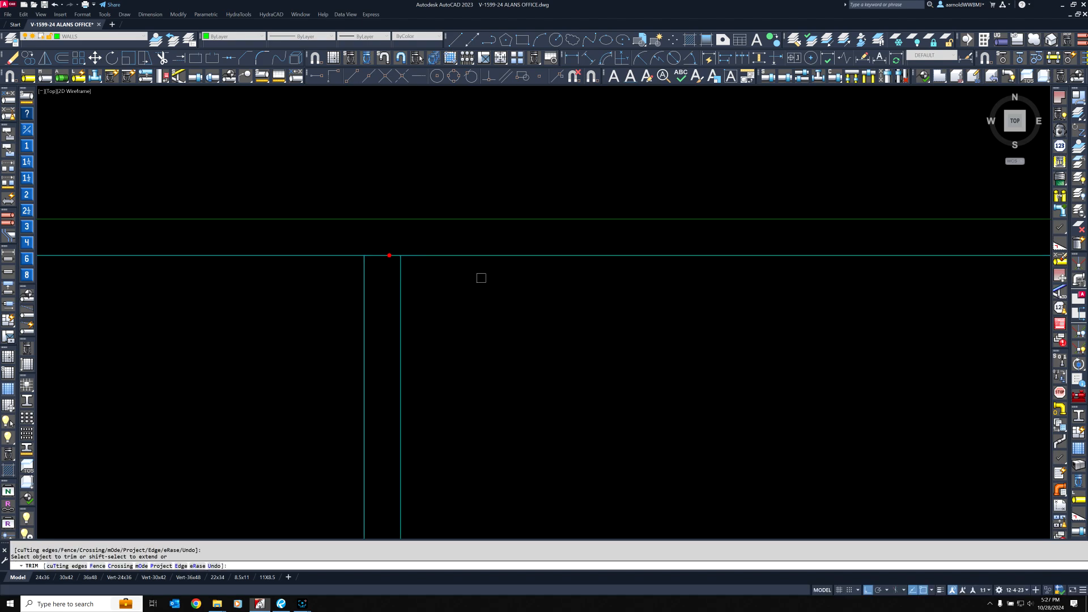
click(397, 264)
scroll(397, 264, down, 4)
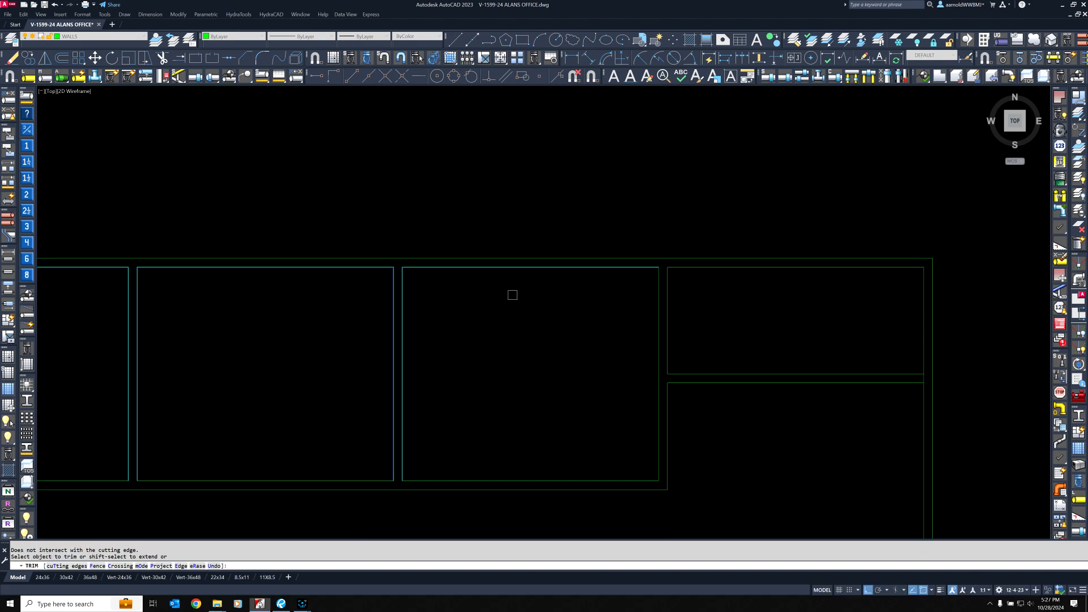
scroll(587, 318, down, 4)
middle_drag(470, 401, 545, 304)
key(Return)
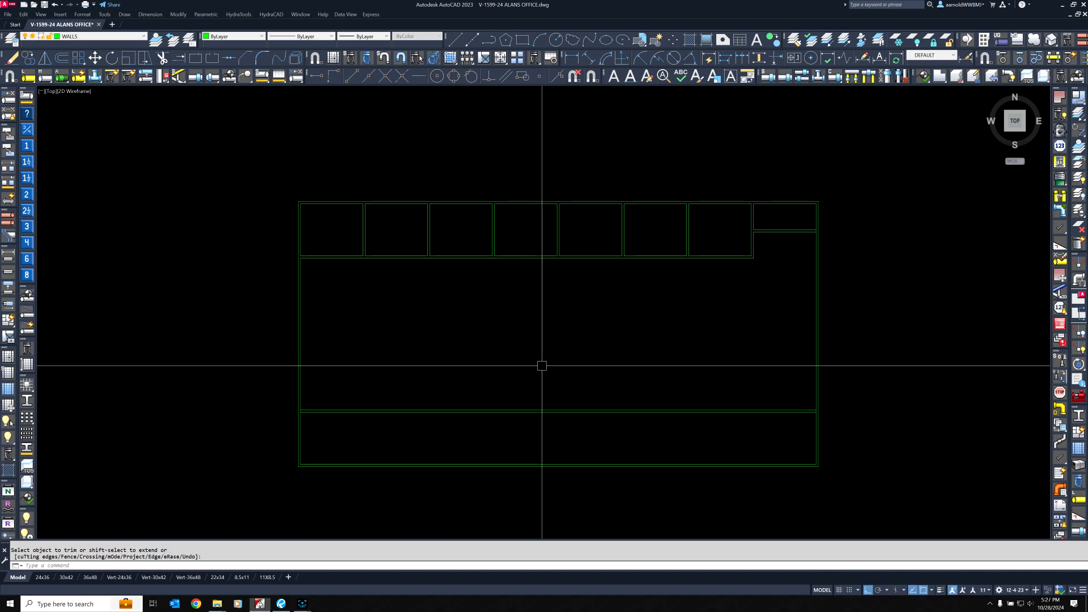
Copy the upper offices' vertical partitions straight down into the lower office row, ending perpendicular to the lower exterior wall's inner line.
middle_drag(542, 366, 520, 328)
click(28, 57)
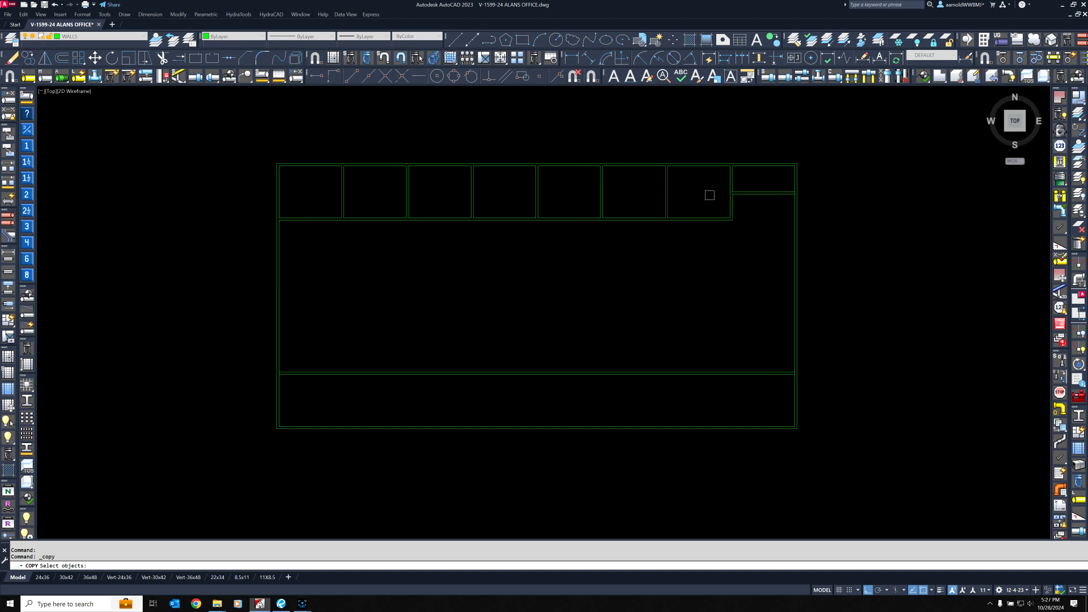
click(314, 190)
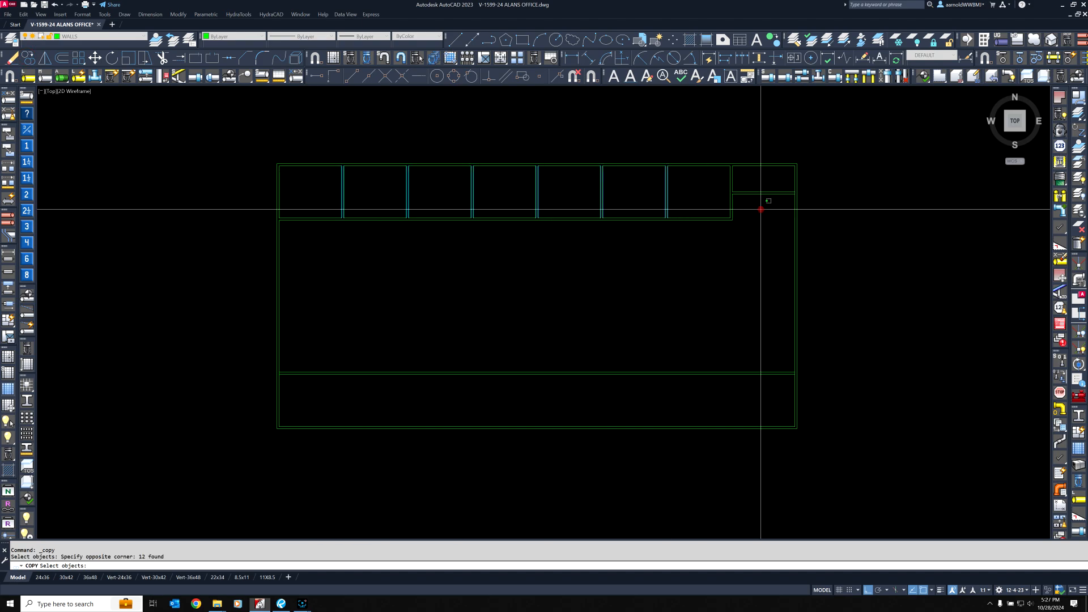
key(Return)
click(730, 217)
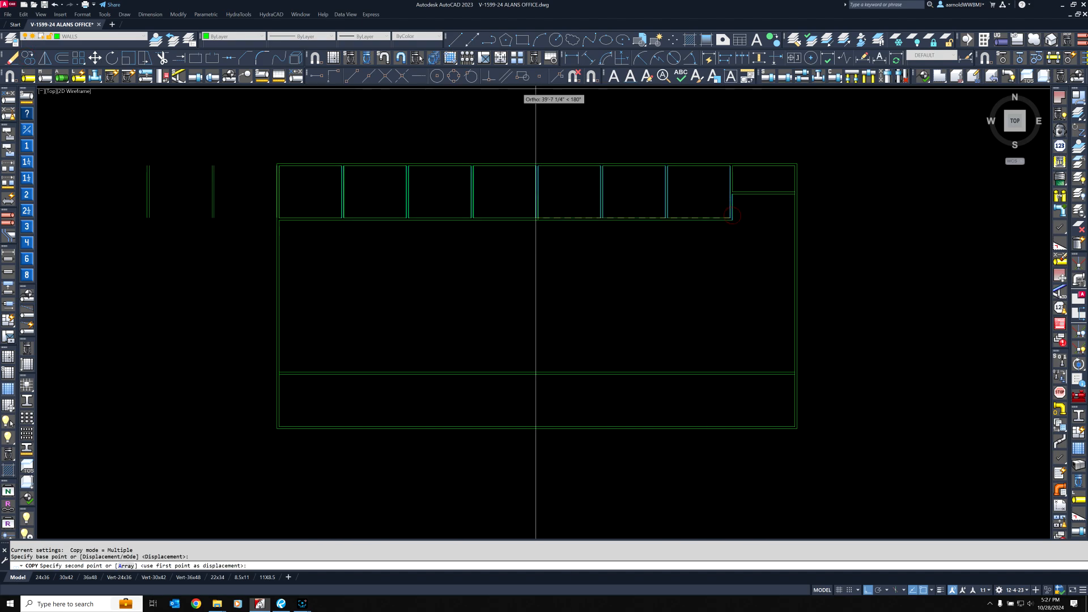
click(489, 76)
scroll(738, 218, up, 2)
scroll(746, 210, up, 5)
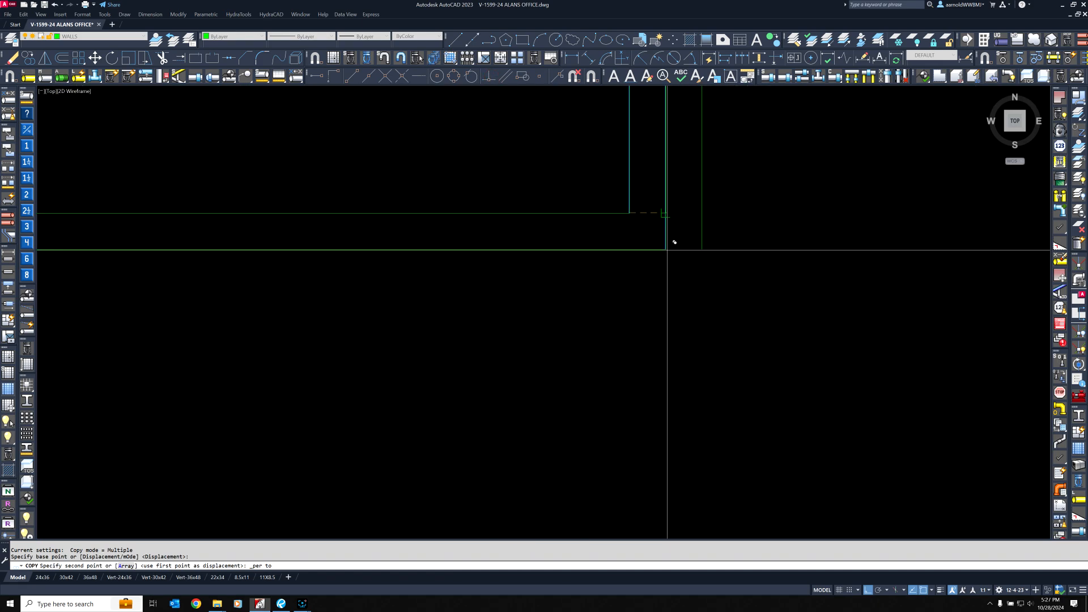
scroll(677, 229, down, 4)
middle_drag(681, 274, 660, 178)
scroll(656, 172, down, 1)
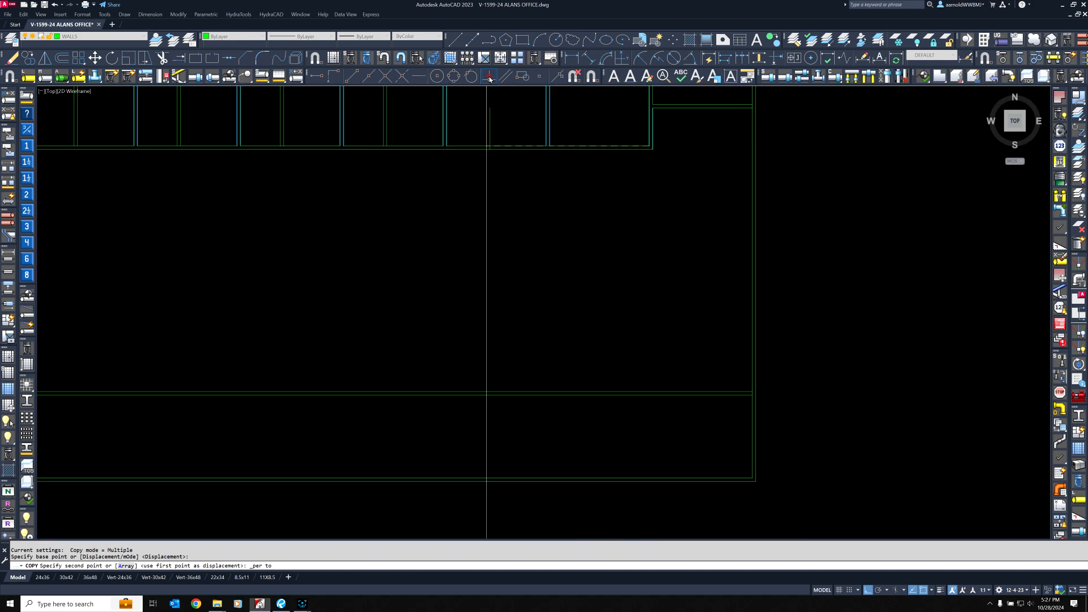
click(489, 77)
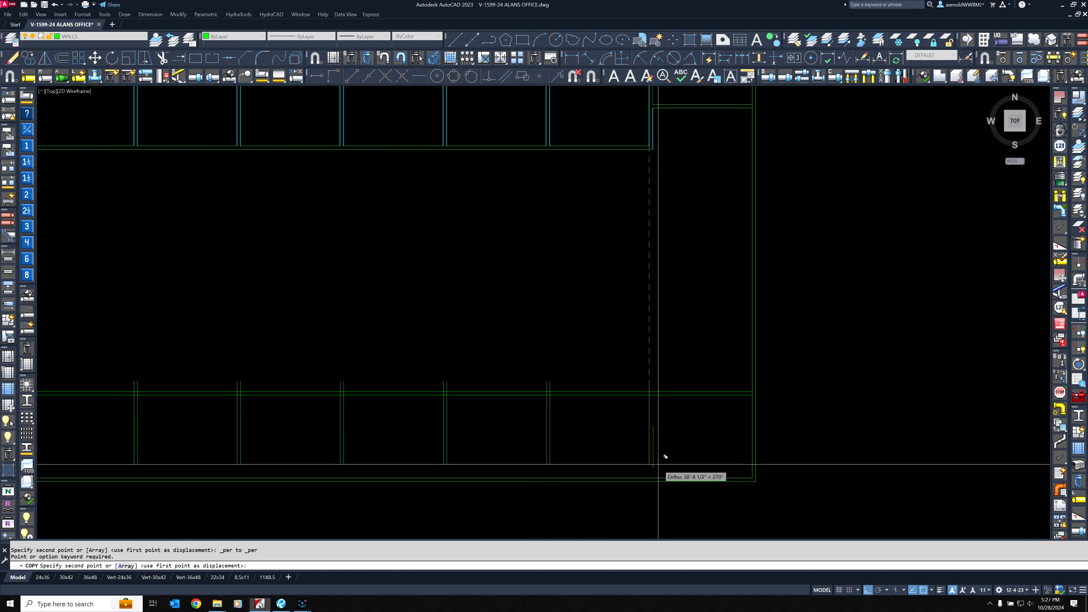
click(490, 74)
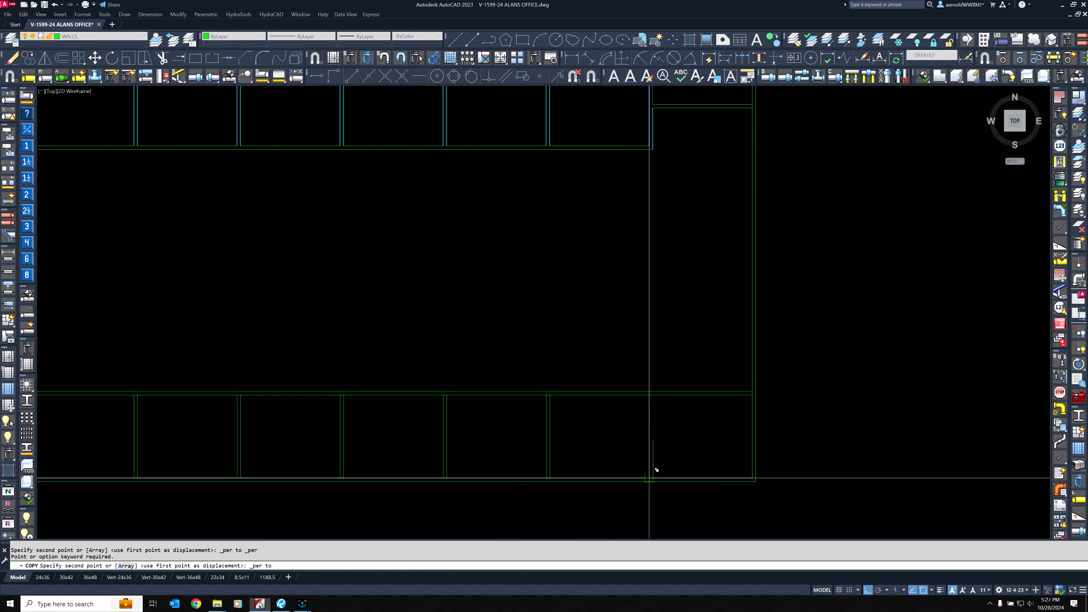
scroll(656, 470, up, 6)
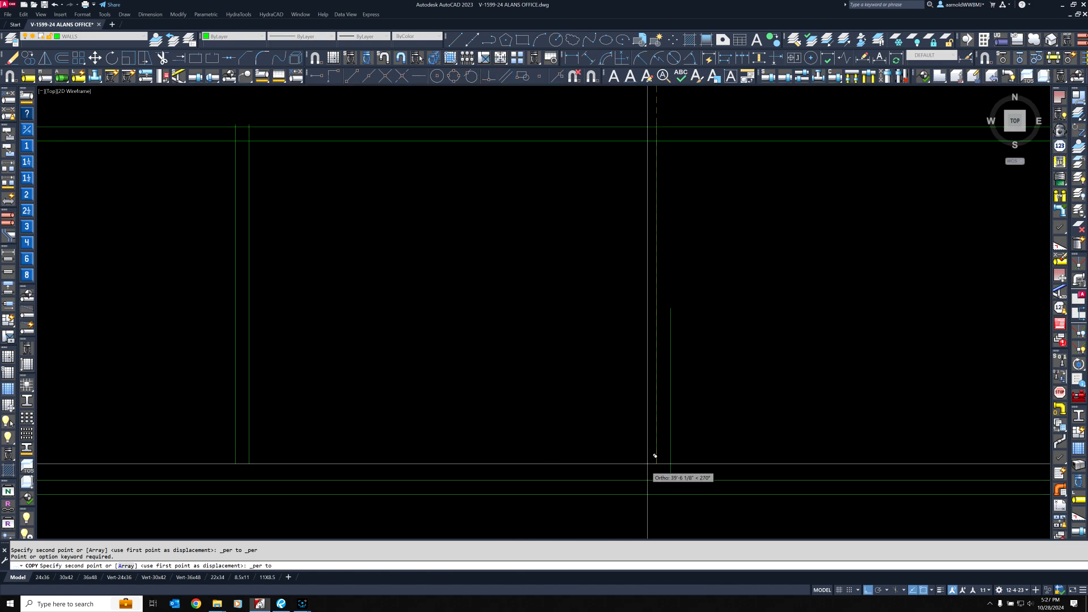
click(651, 469)
scroll(637, 370, down, 4)
key(Return)
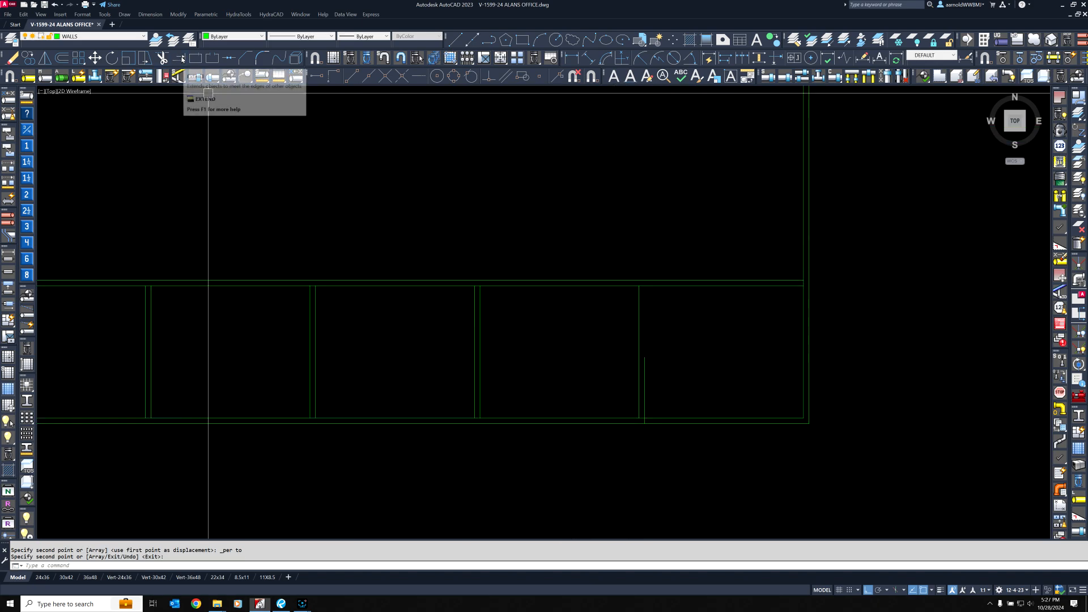
Extend the short line of the easternmost copied partition up to the lower line of the lower offices' corridor wall.
click(180, 58)
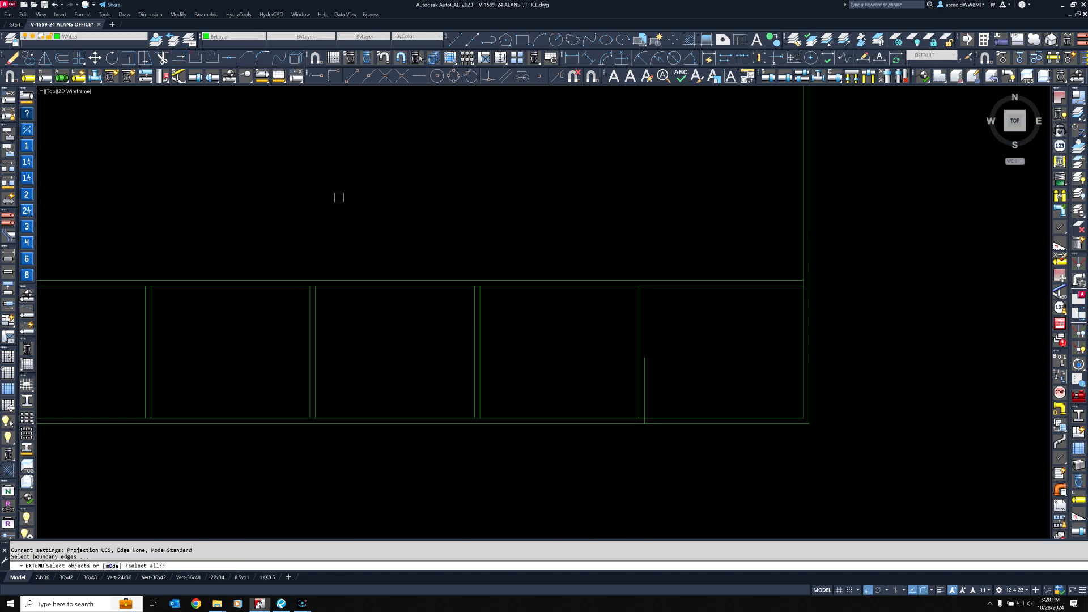
click(660, 288)
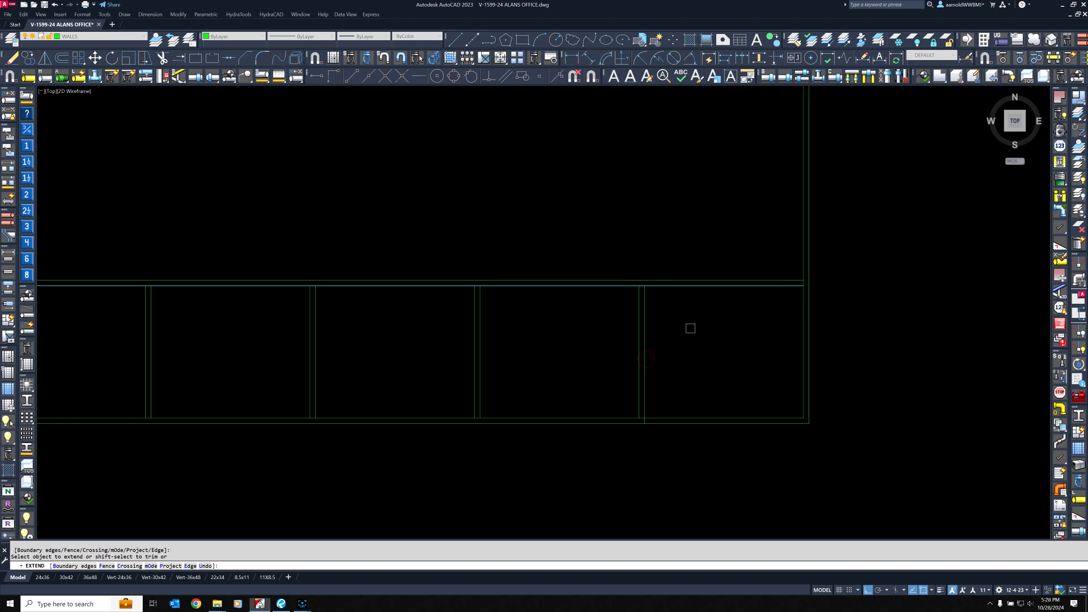
scroll(690, 328, down, 3)
key(Return)
scroll(581, 328, up, 1)
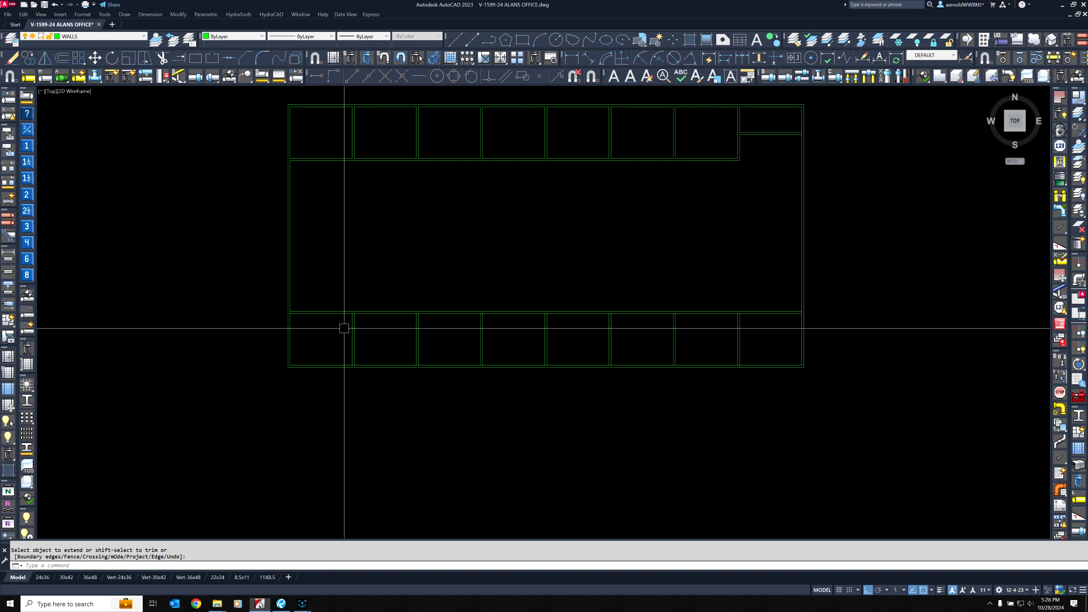
Trim the lower exterior wall's inner line between the western partitions' line pairs, using the lower partitions and exterior wall lines as cutting edges.
click(162, 58)
scroll(775, 339, up, 4)
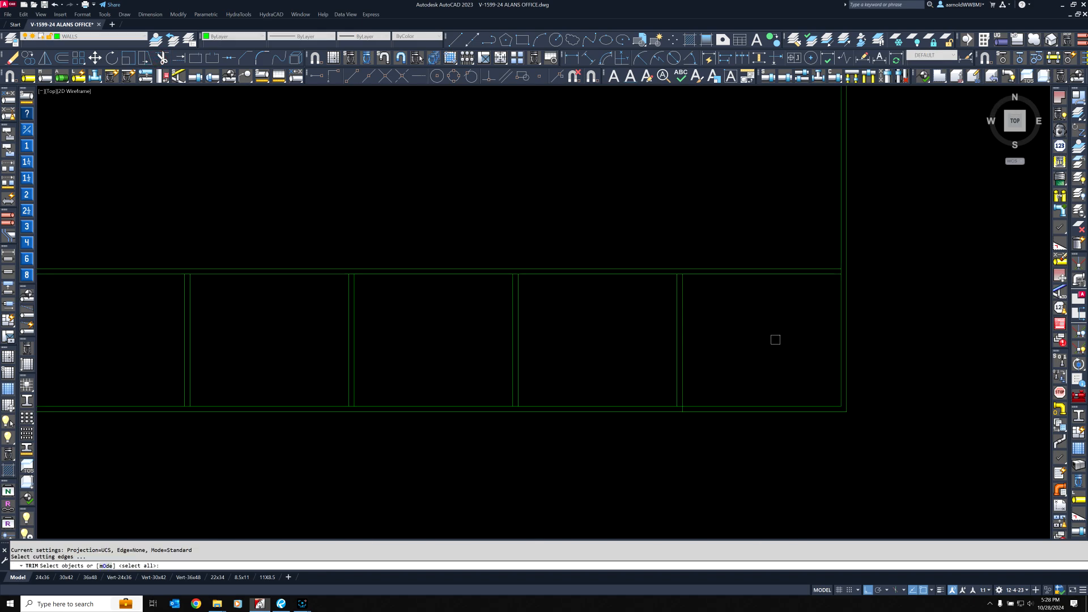
scroll(713, 417, up, 1)
scroll(738, 380, down, 2)
click(740, 426)
scroll(705, 405, down, 1)
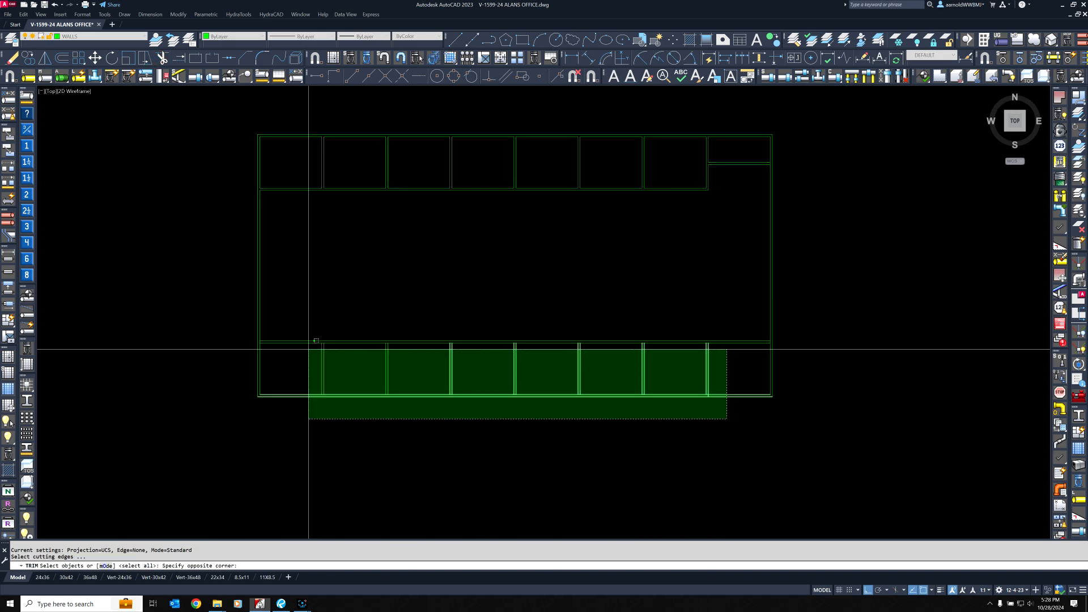
click(284, 323)
key(Return)
scroll(326, 391, up, 5)
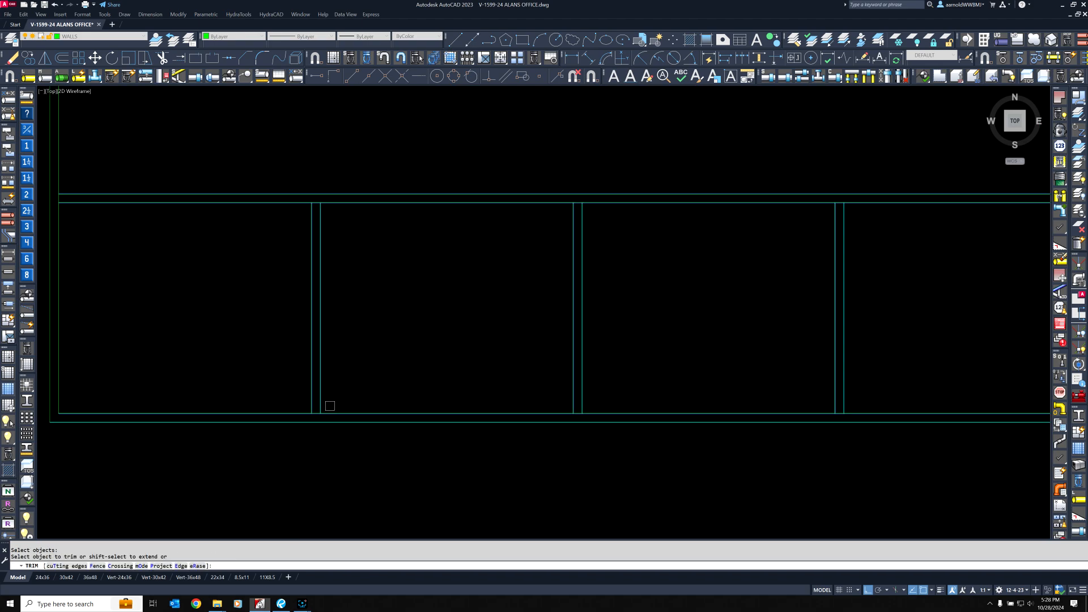
scroll(330, 406, up, 4)
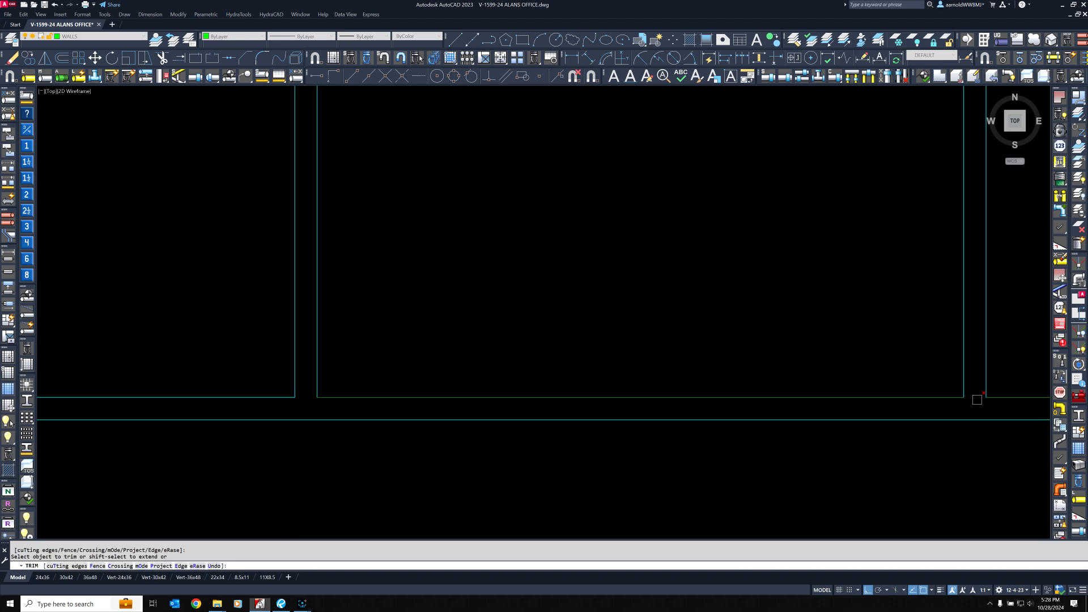
mouse_move(977, 400)
middle_down()
mouse_move(340, 313)
mouse_move(407, 343)
middle_up()
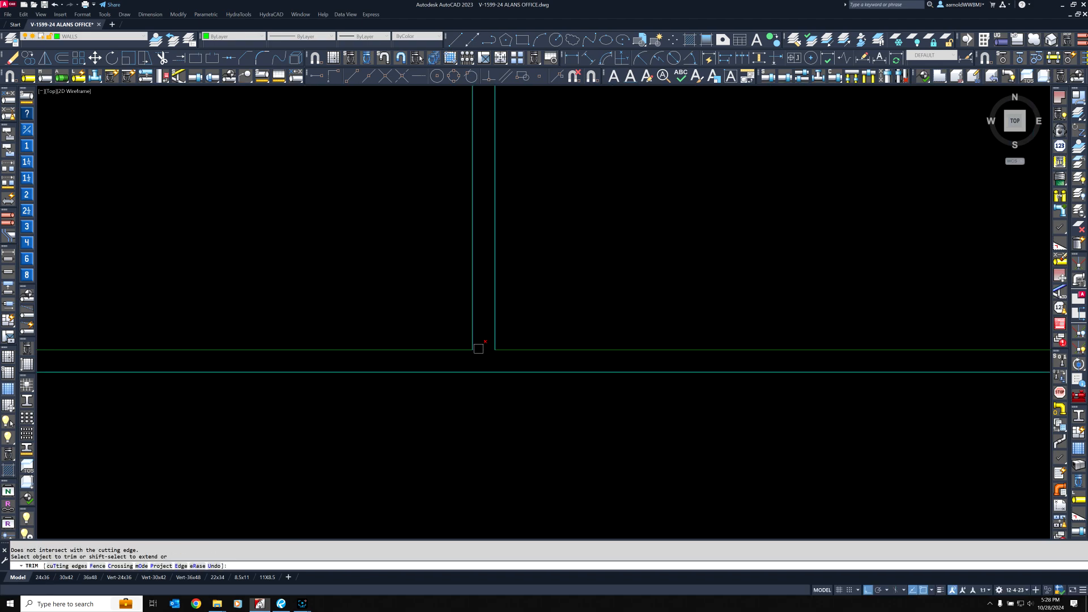
mouse_move(605, 344)
middle_down()
mouse_move(89, 316)
mouse_move(453, 334)
mouse_move(485, 323)
mouse_move(579, 347)
middle_up()
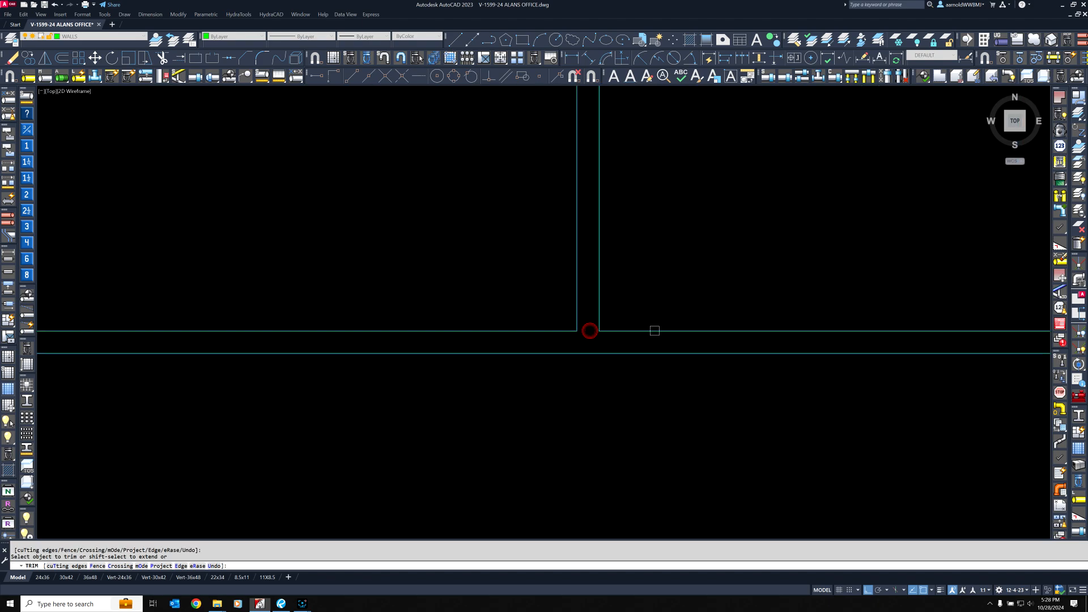
Trim the lower exterior wall's inner line at the remaining eastern office partitions.
mouse_move(654, 331)
middle_down()
mouse_move(733, 323)
mouse_move(649, 333)
middle_up()
middle_drag(758, 325, 139, 326)
click(707, 326)
click(715, 333)
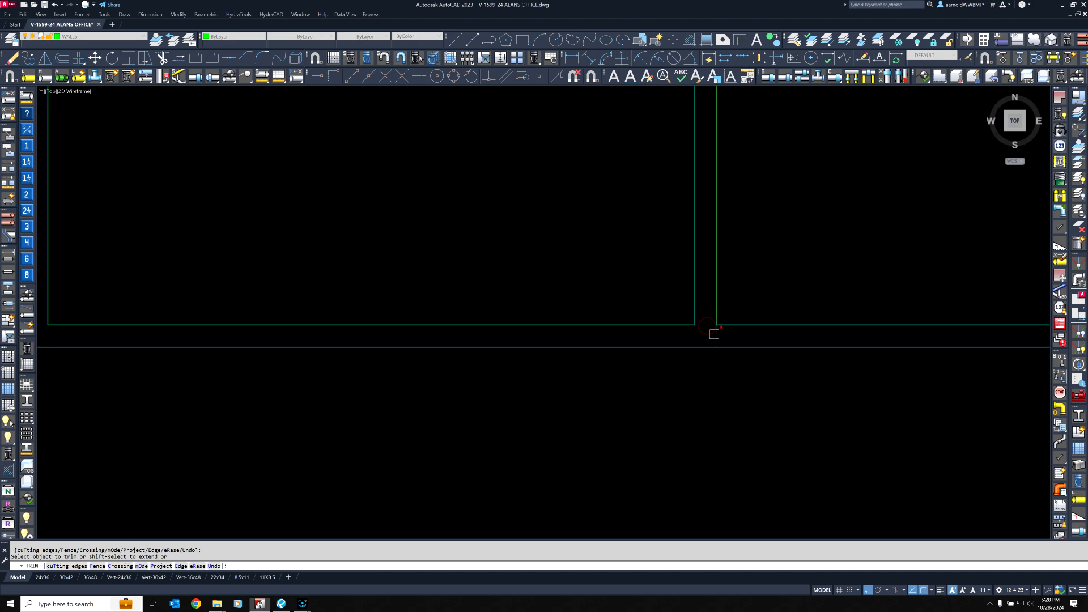
middle_drag(830, 341, 509, 426)
scroll(509, 423, down, 2)
click(524, 403)
Trim the lower corridor wall's office-side line between the two lines of the easternmost partition and finish trimming.
middle_drag(521, 316, 545, 384)
scroll(476, 289, up, 3)
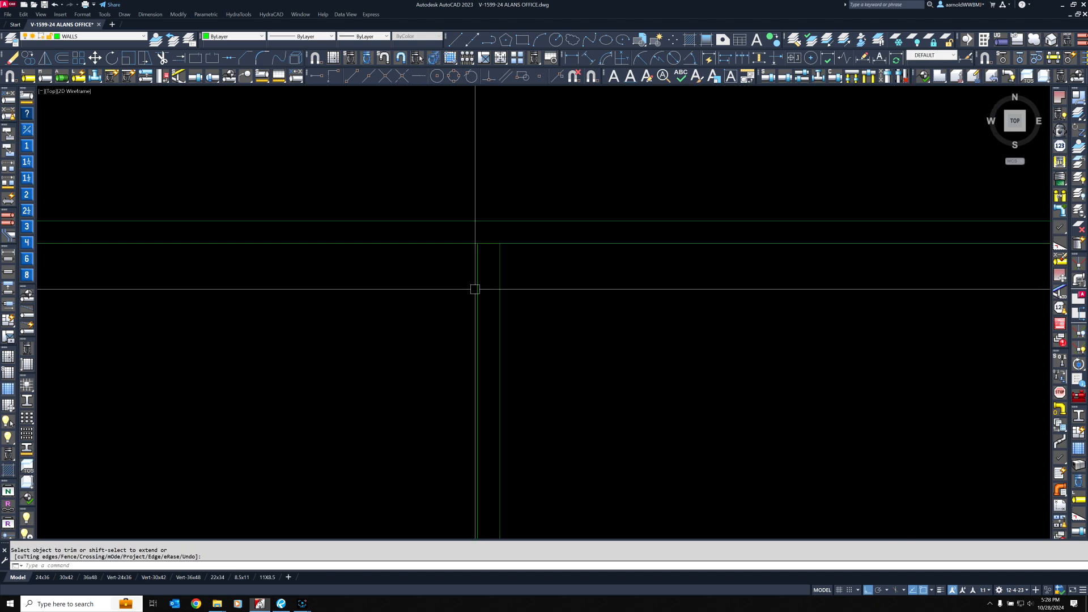
click(556, 287)
click(441, 200)
click(490, 244)
key(space)
scroll(357, 268, down, 3)
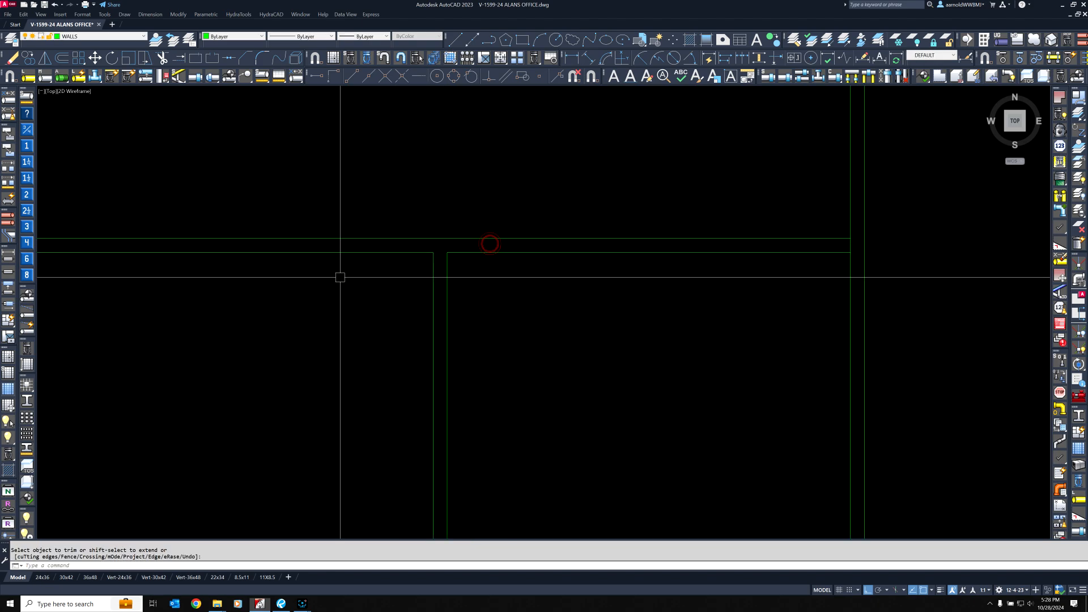
Trim the lower corridor wall's office-side line at the two westernmost partitions, using the other six partitions and corridor wall lines as cutting edges.
middle_drag(215, 316, 702, 332)
scroll(702, 332, down, 1)
key(space)
click(693, 330)
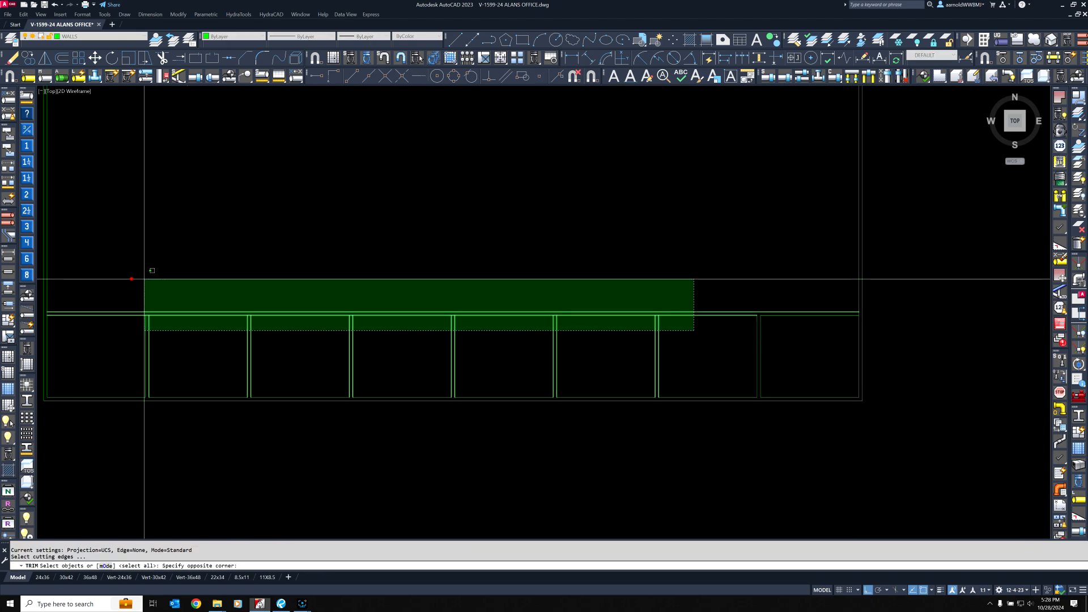
click(146, 280)
key(space)
scroll(109, 294, up, 8)
click(92, 302)
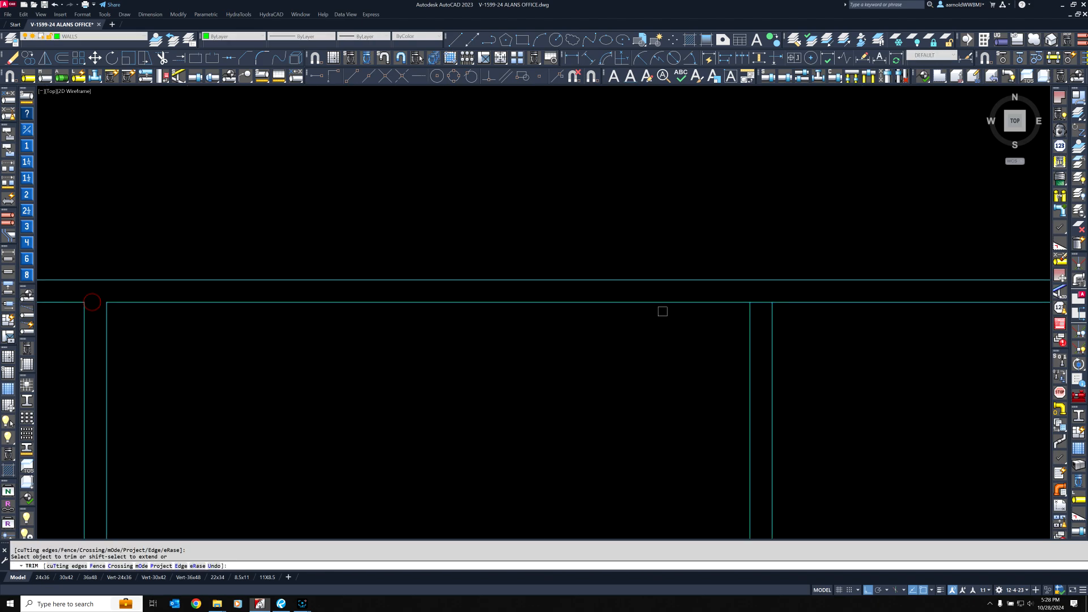
click(758, 301)
Trim the lower corridor wall's office-side line at the remaining partitions to the east and finish trimming.
middle_drag(896, 318, 165, 277)
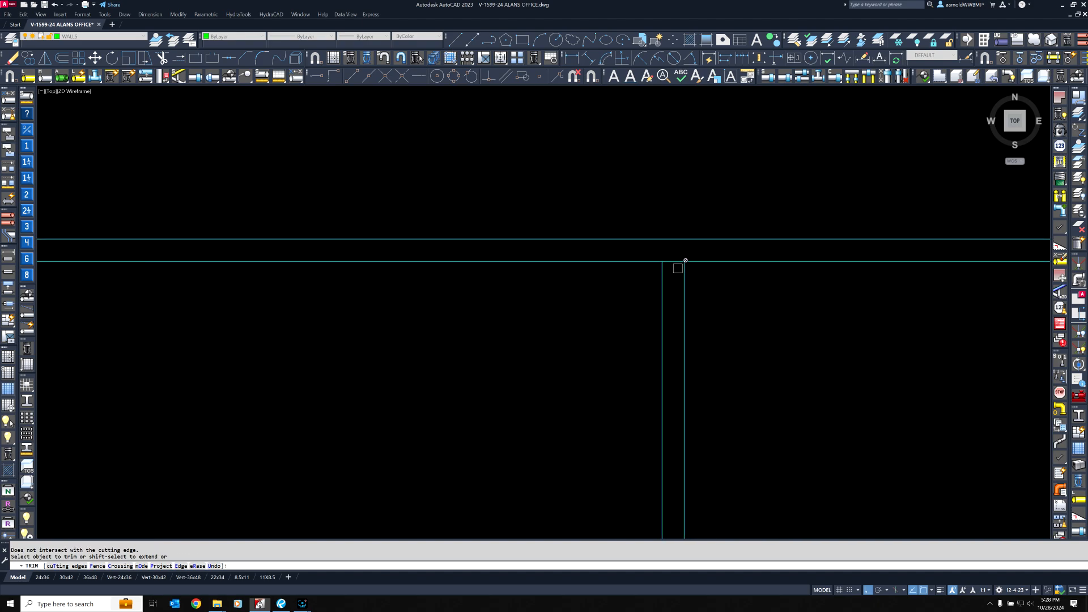
middle_drag(856, 284, 93, 259)
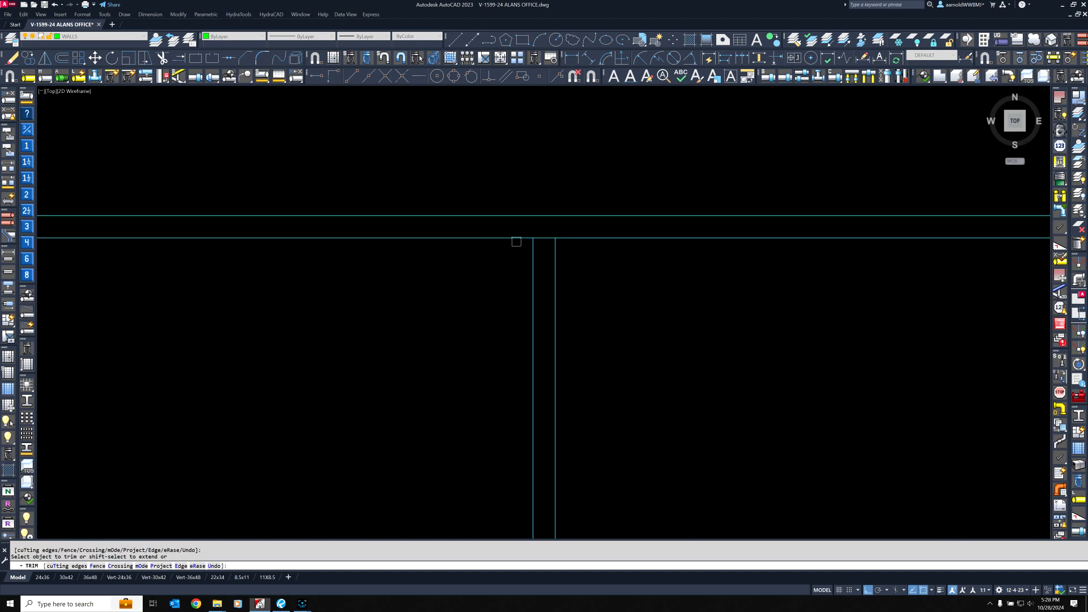
click(546, 238)
scroll(571, 270, down, 5)
scroll(713, 257, up, 5)
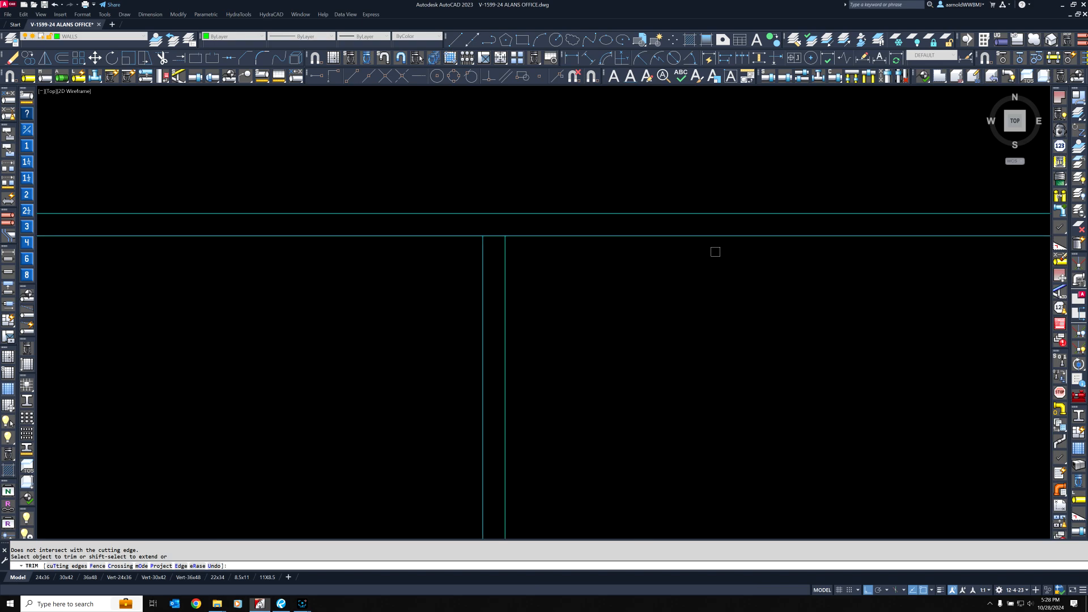
middle_drag(746, 270, 600, 274)
click(708, 224)
scroll(707, 226, down, 5)
middle_drag(99, 294, 431, 298)
scroll(346, 238, up, 5)
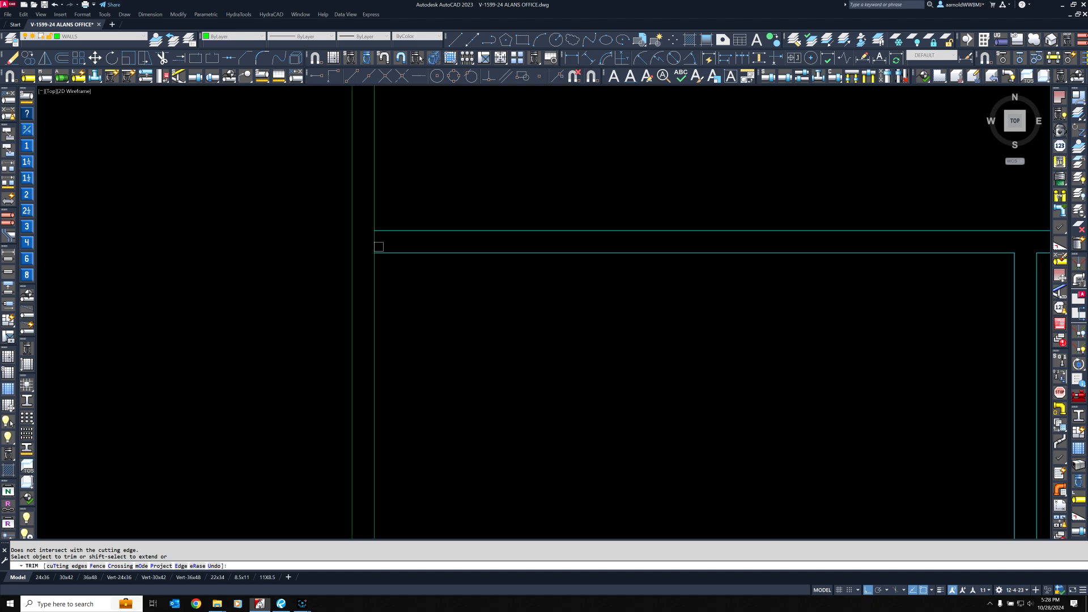
scroll(378, 247, up, 3)
key(Return)
scroll(365, 238, down, 5)
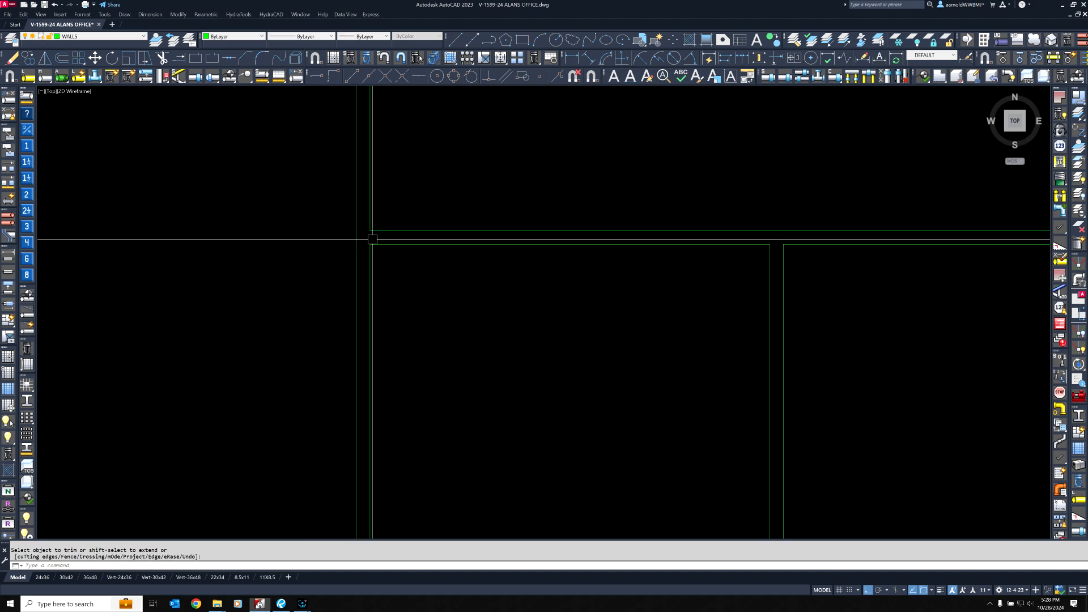
scroll(414, 335, down, 4)
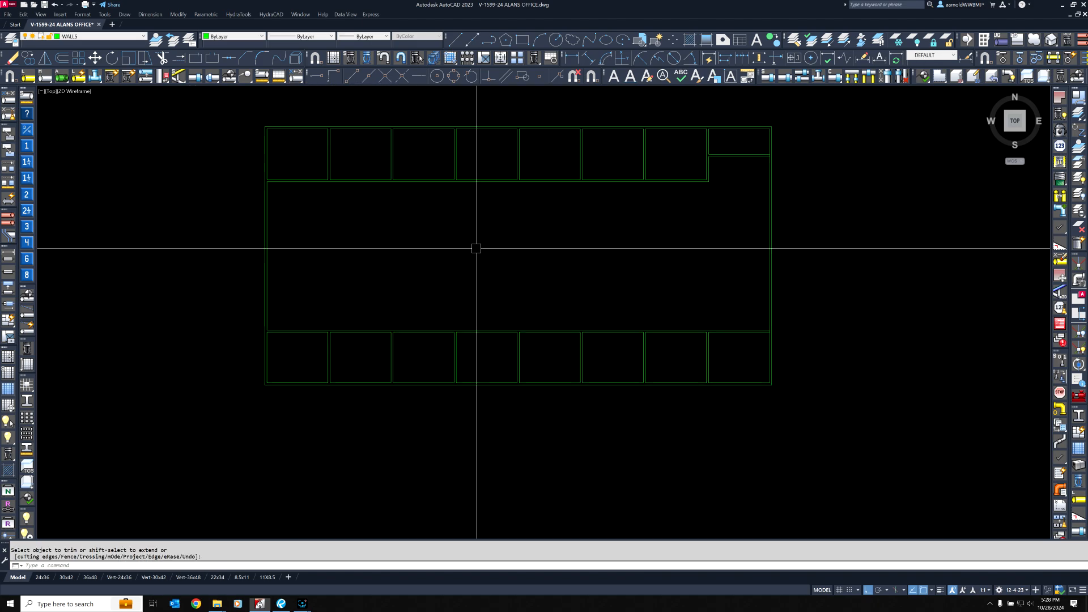
Examine the upper row's central partition lines and their junction with the corridor wall, and clear the selection.
middle_drag(476, 246, 424, 306)
scroll(481, 314, up, 2)
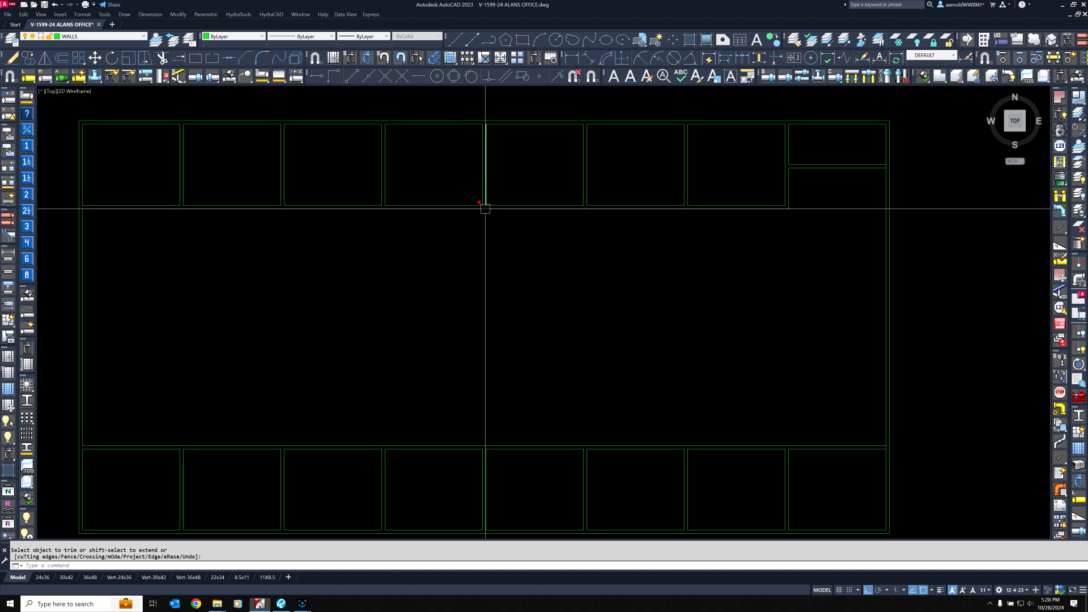
click(479, 202)
scroll(478, 203, up, 12)
scroll(511, 278, down, 10)
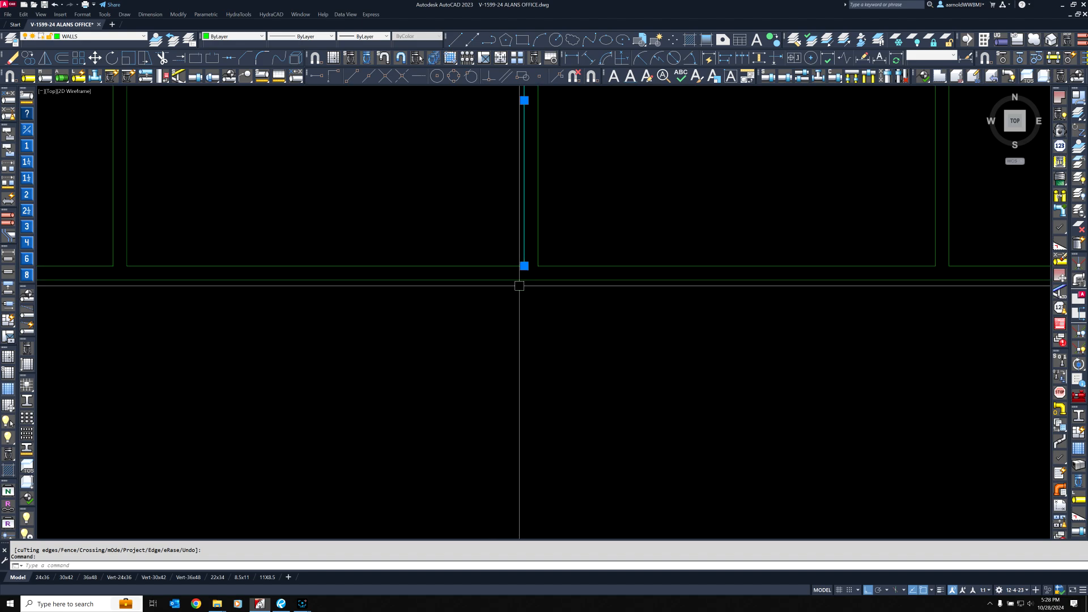
key(Escape)
scroll(513, 277, down, 10)
click(529, 262)
click(479, 260)
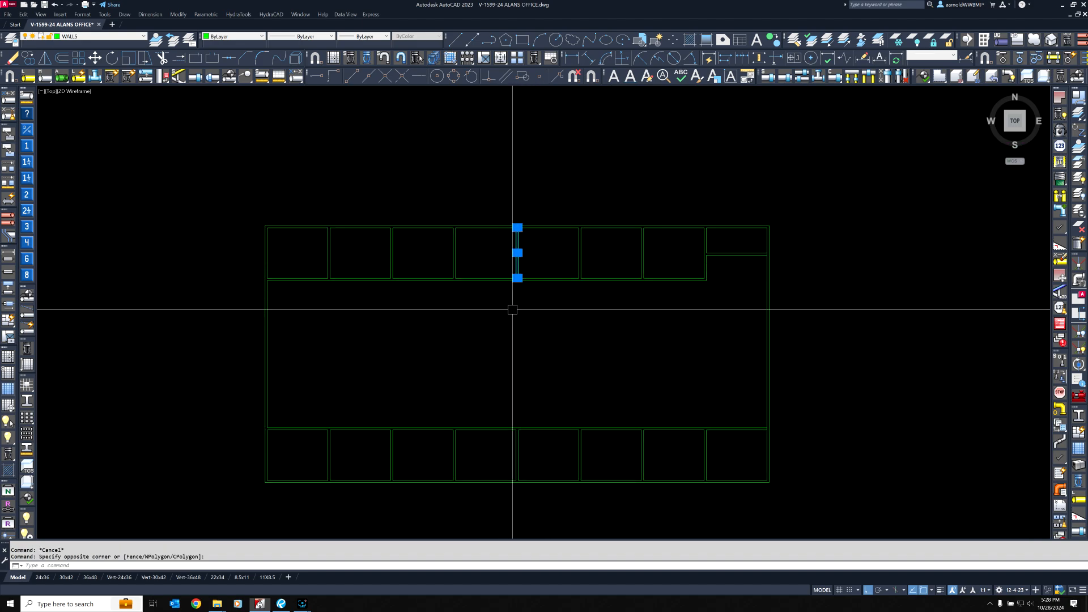
scroll(518, 276, up, 8)
scroll(520, 272, up, 2)
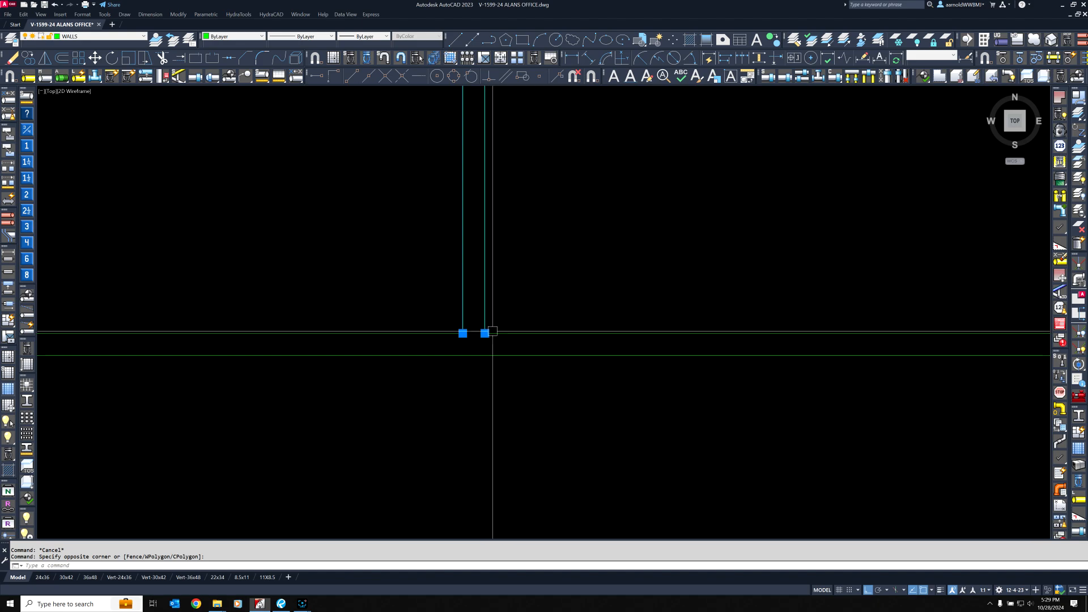
scroll(484, 333, down, 3)
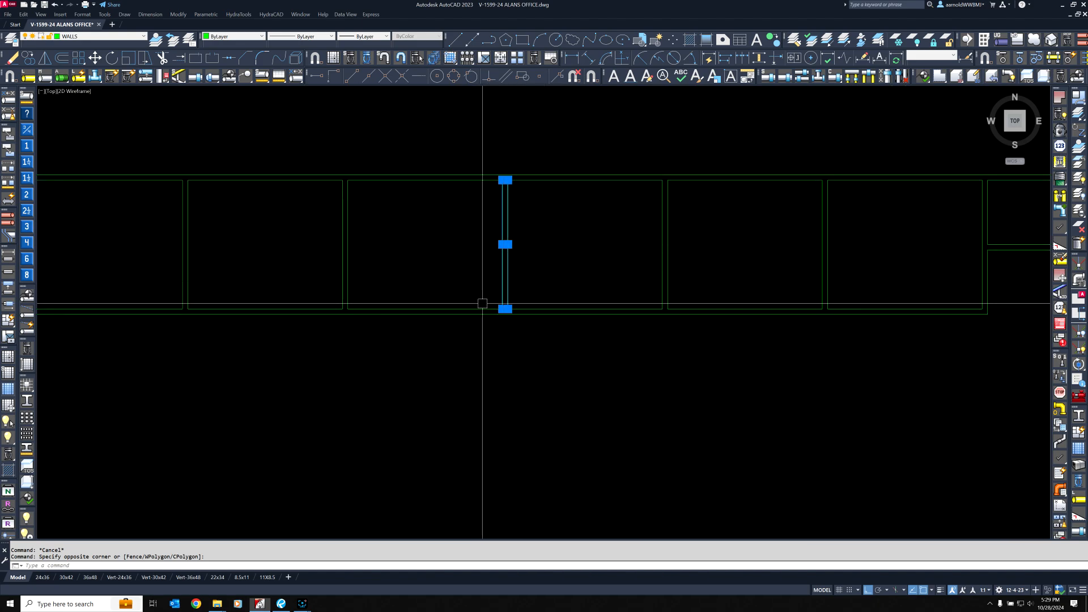
scroll(480, 303, down, 2)
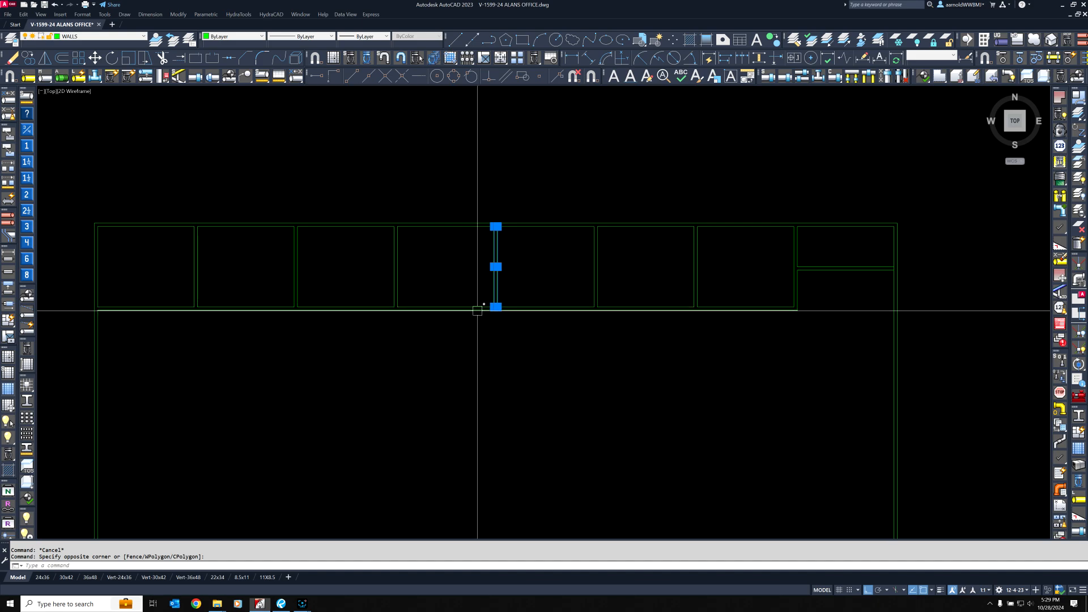
click(397, 306)
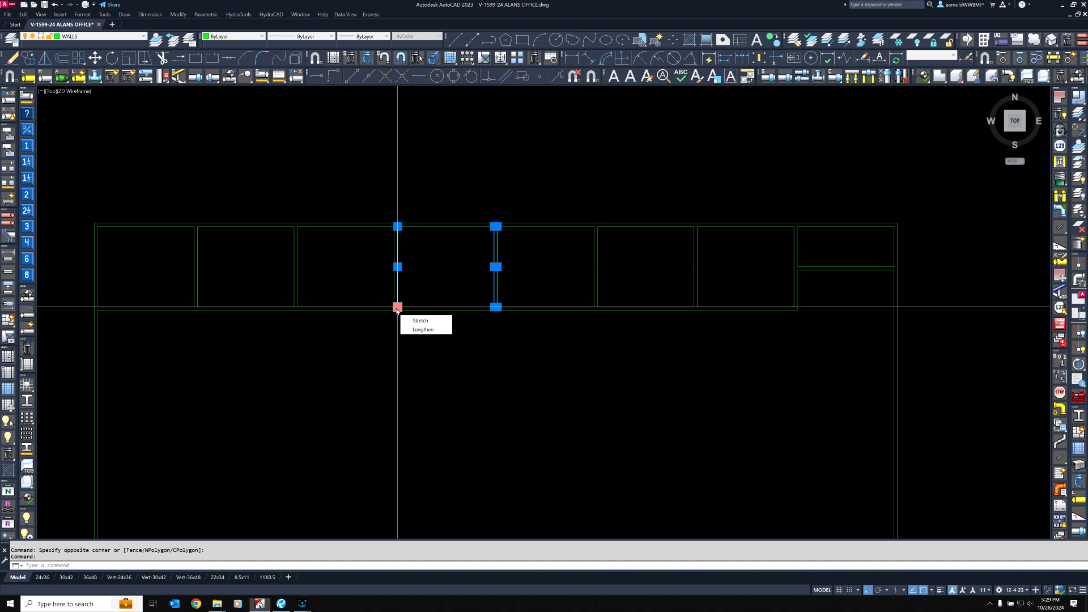
key(Escape)
key(Escape)
scroll(399, 309, down, 5)
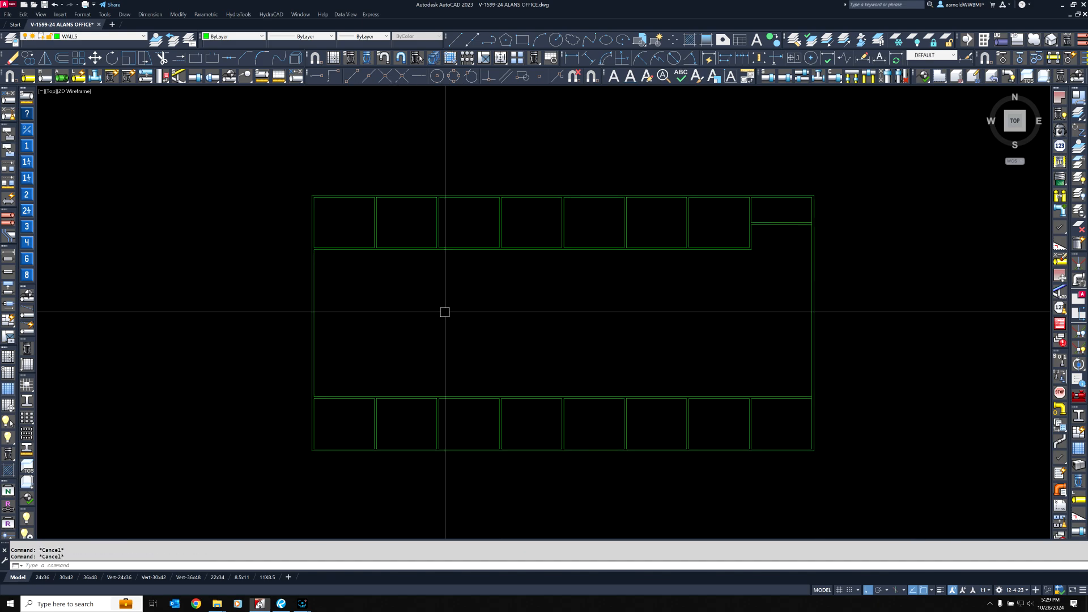
Consult the restroom dimensions in the PDF floor plan, and copy the upper corridor wall's lower line 14'4.5" straight down in AutoCAD.
scroll(336, 317, up, 2)
drag(611, 0, 610, 0)
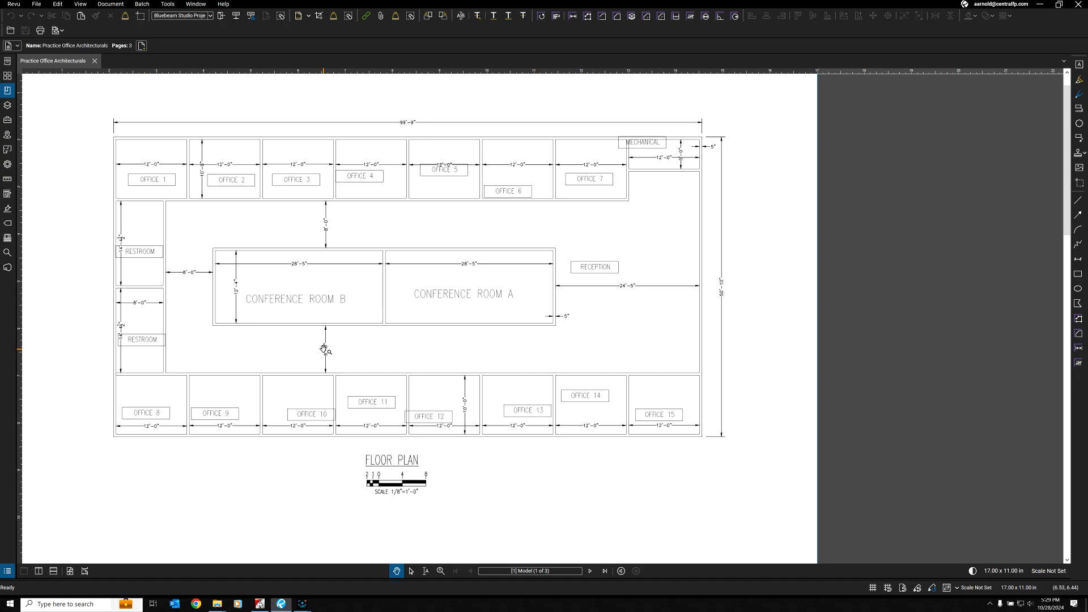
key(super+Down)
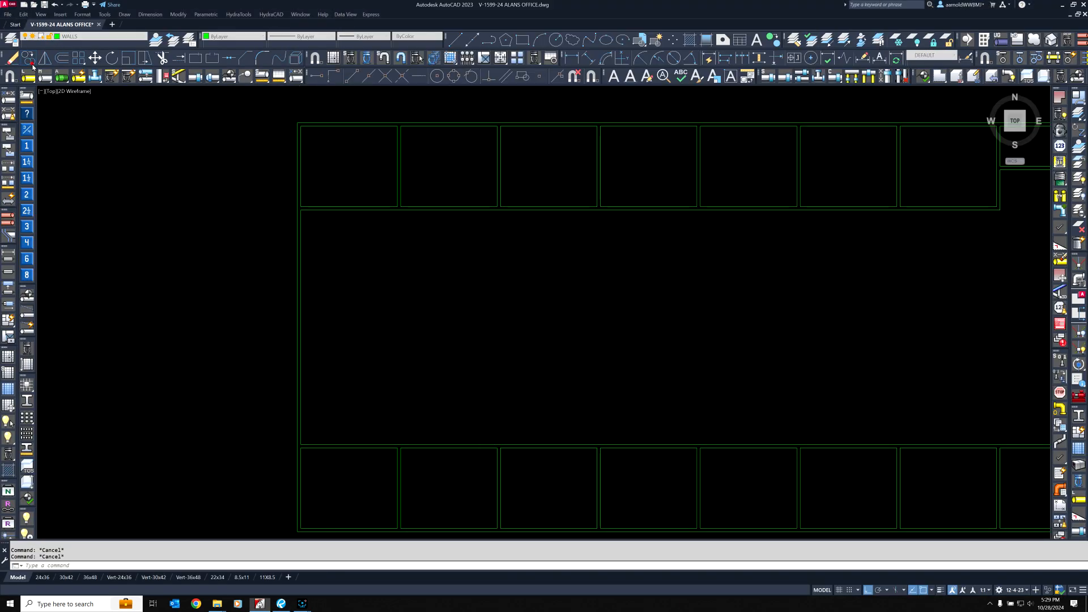
click(390, 211)
key(Return)
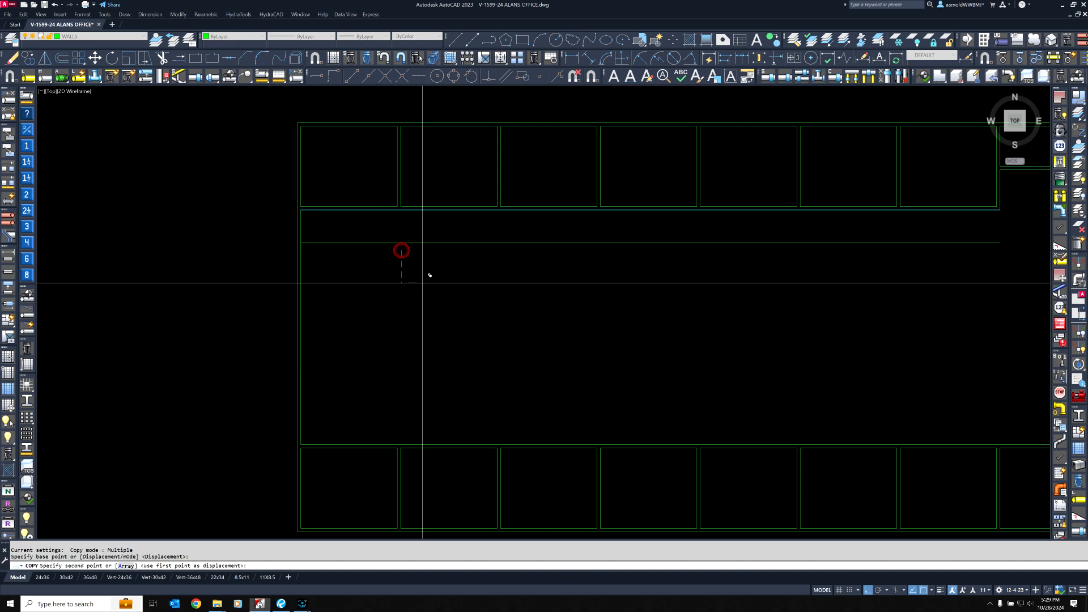
click(401, 250)
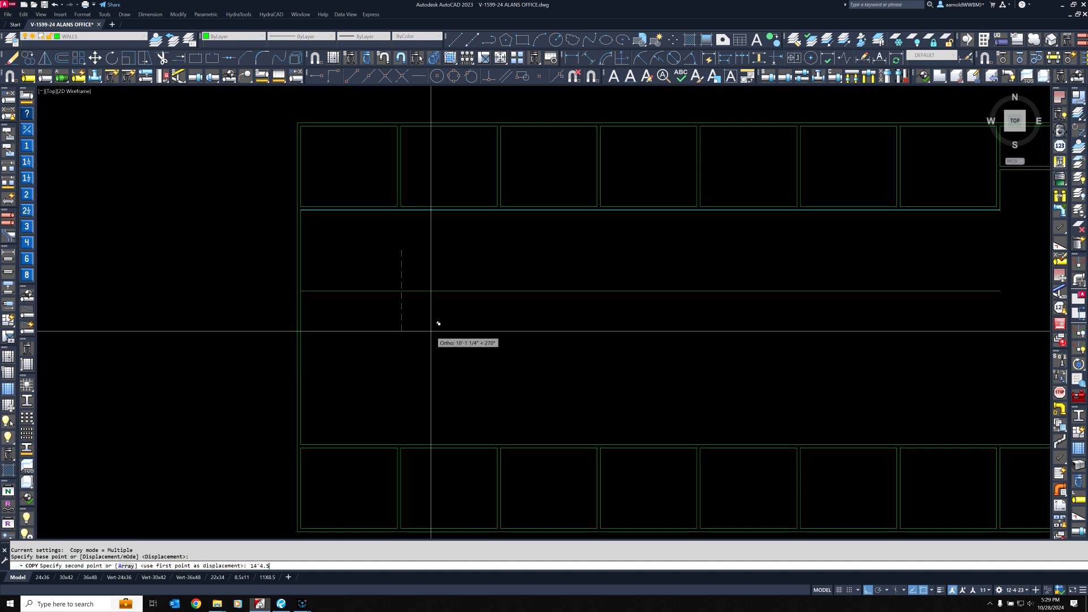
key(Return)
key(Return)
Copy the new horizontal restroom divider line 5" straight down to give the wall its thickness.
key(Return)
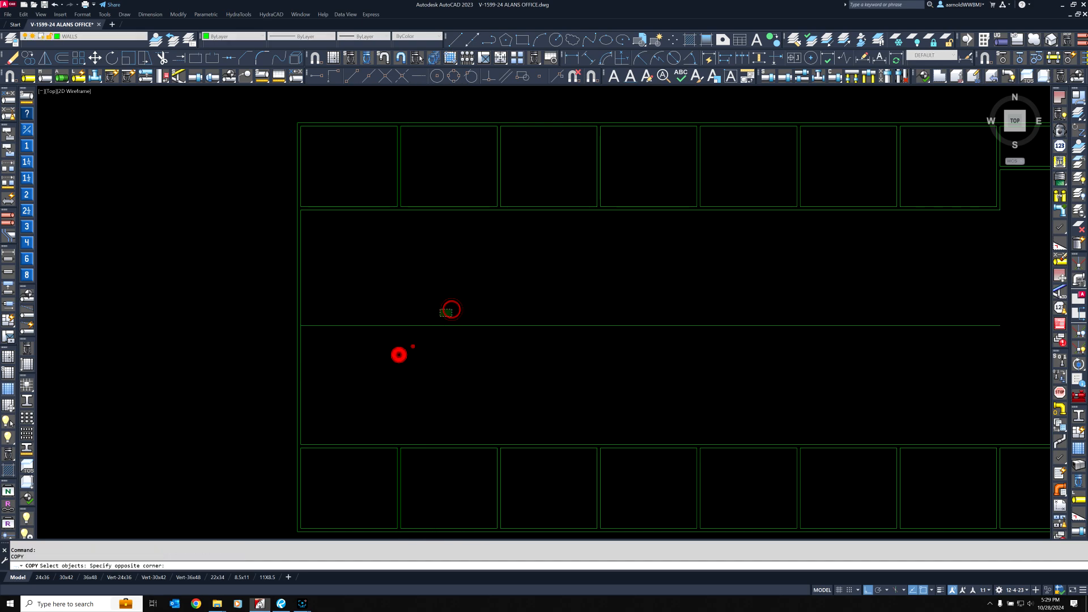
click(399, 354)
key(Return)
click(413, 346)
text(5)
key(Return)
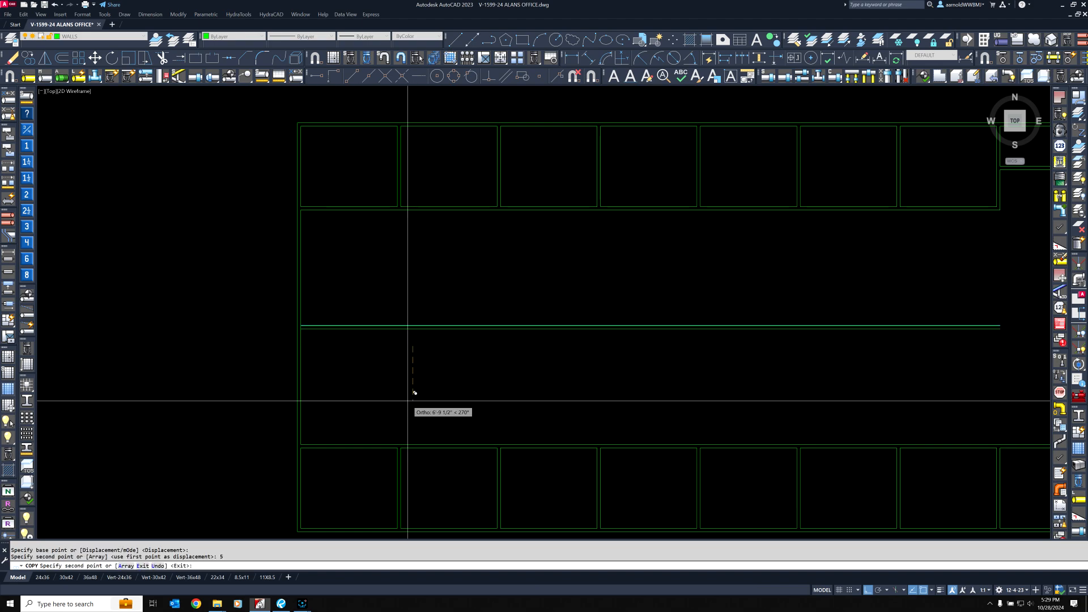
key(Return)
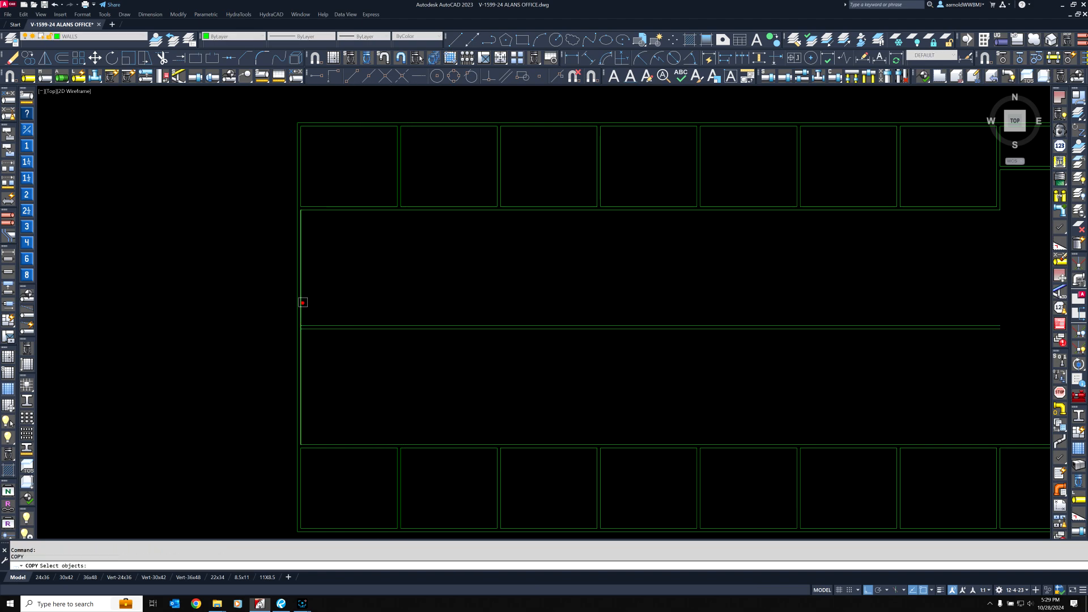
Copy the west exterior wall's inner line between the corridor walls 8' to the east for the restroom wall.
key(Return)
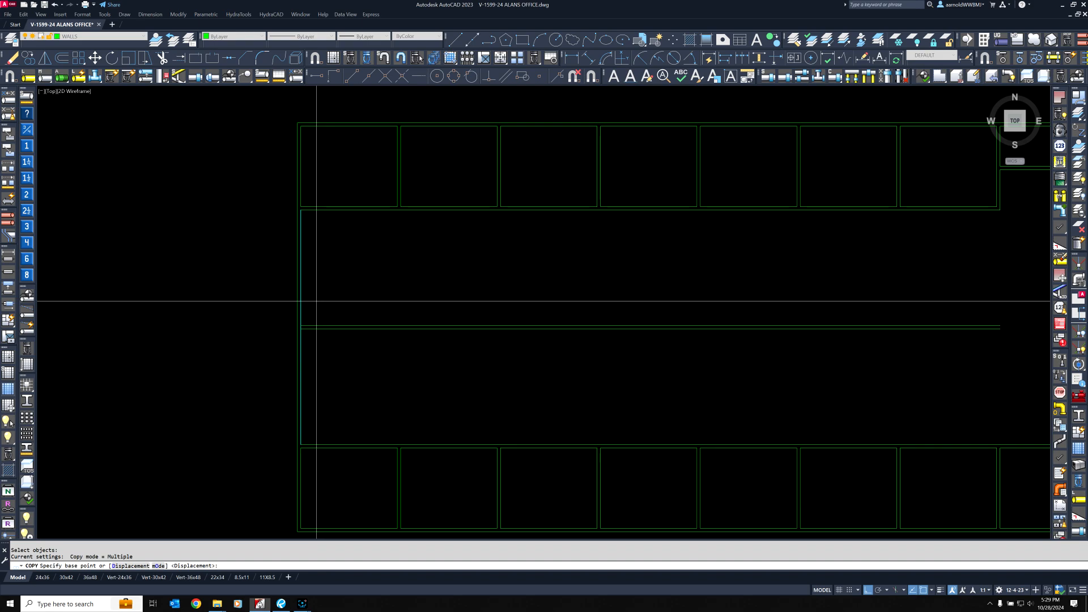
click(317, 301)
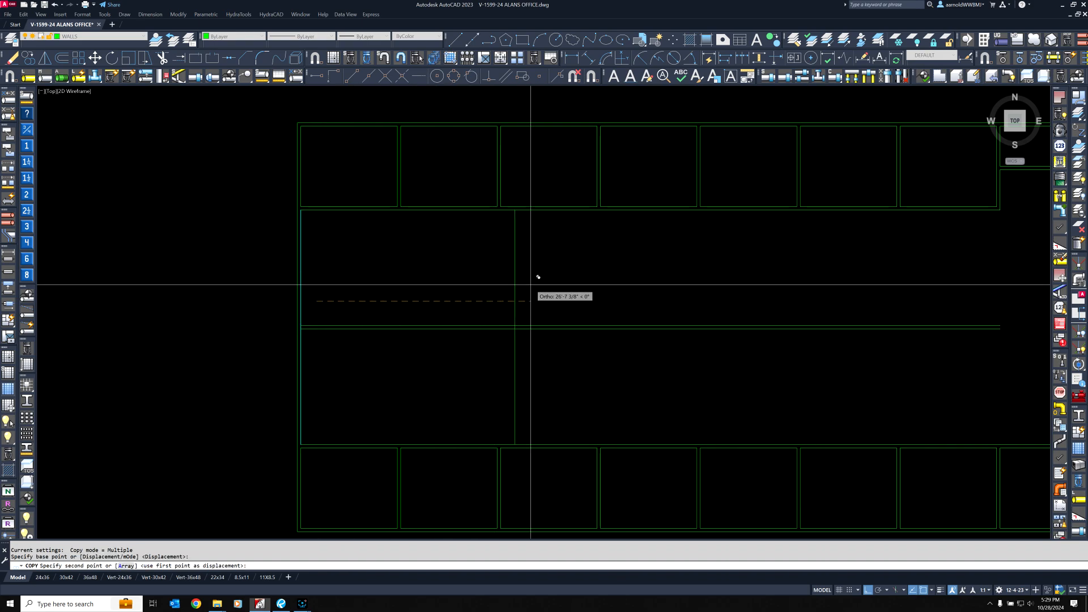
text(8')
key(Return)
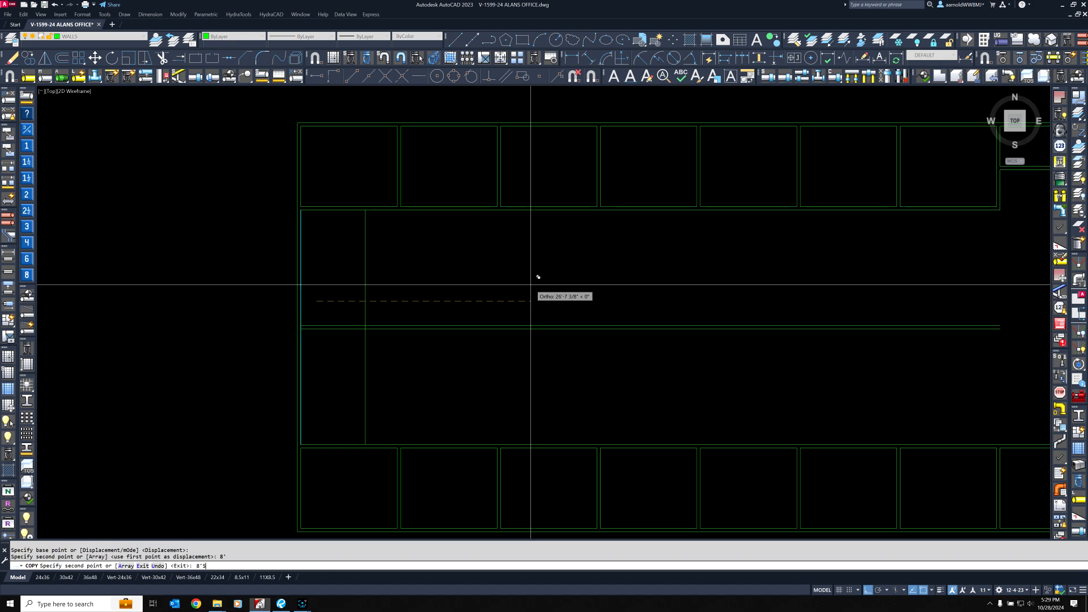
Copy the west wall's inner line 8'5" east as the restroom wall's second line, and trim the divider lines east of it.
key(Return)
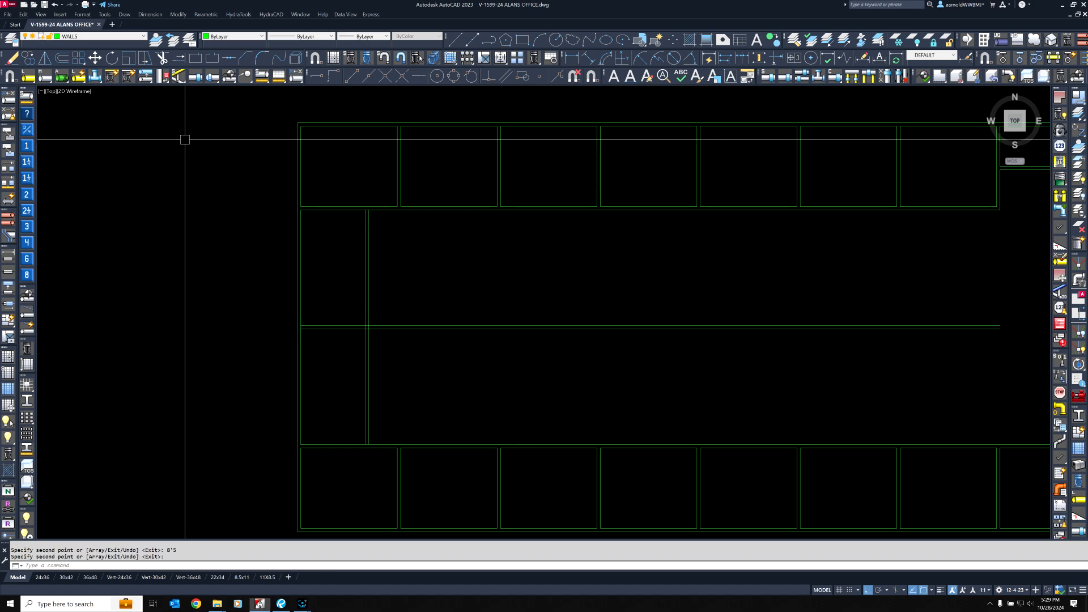
text(tr)
key(Return)
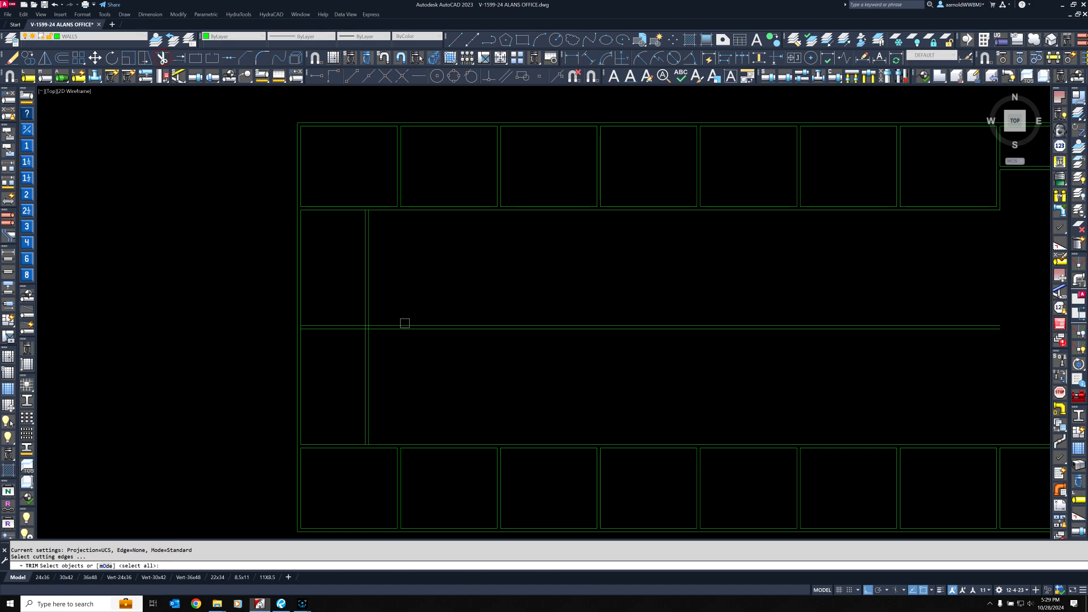
click(435, 366)
click(333, 295)
key(Return)
click(463, 281)
click(413, 367)
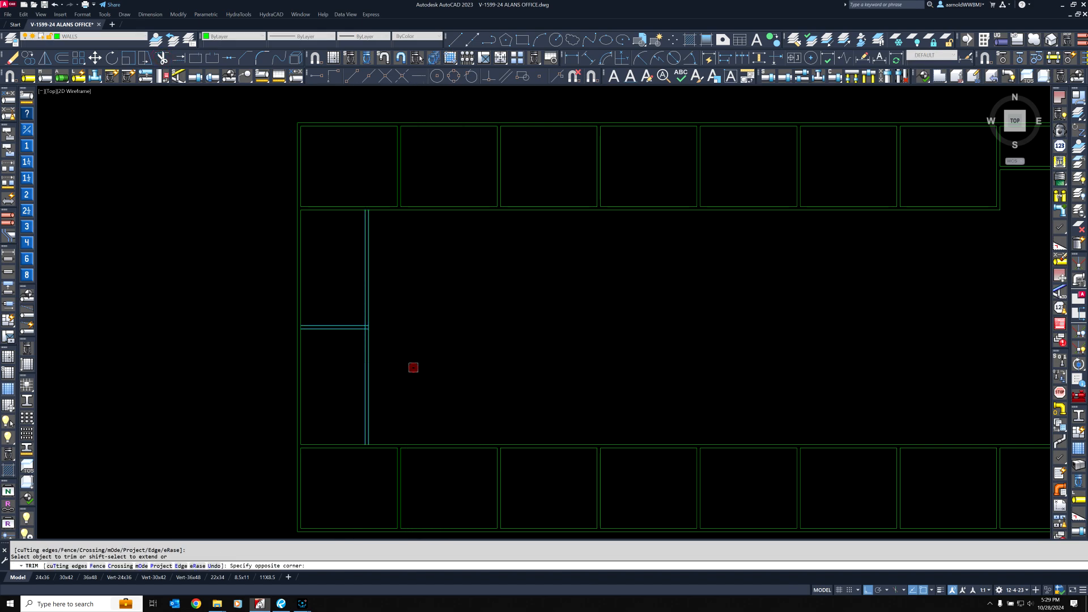
key(Return)
Trim the restroom wall's inner line between the two divider lines to open the T-junction.
scroll(367, 333, up, 4)
key(Return)
click(430, 330)
click(359, 298)
key(Return)
scroll(371, 313, up, 4)
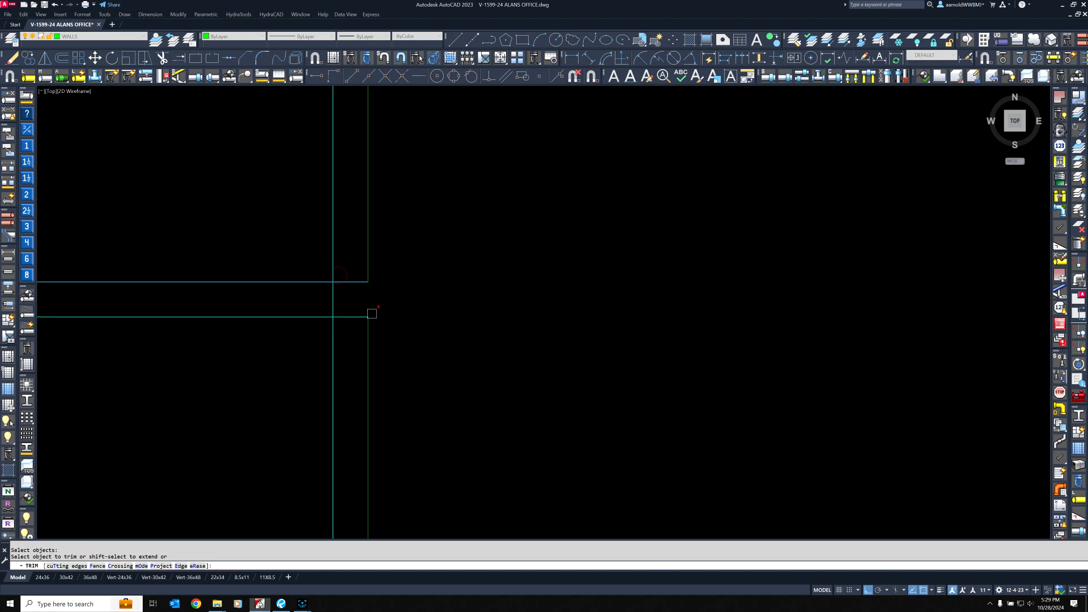
click(335, 298)
Trim the west exterior wall's inner line between the two restroom divider lines.
scroll(334, 299, down, 4)
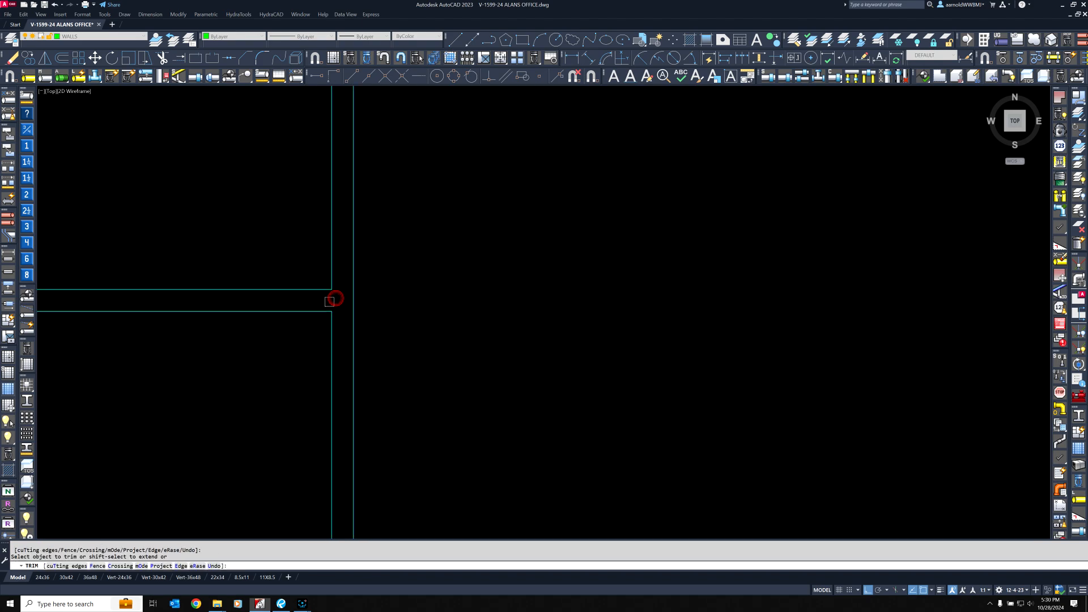
middle_drag(259, 299, 532, 299)
scroll(327, 286, up, 4)
key(Return)
key(Return)
click(419, 261)
click(351, 367)
key(Return)
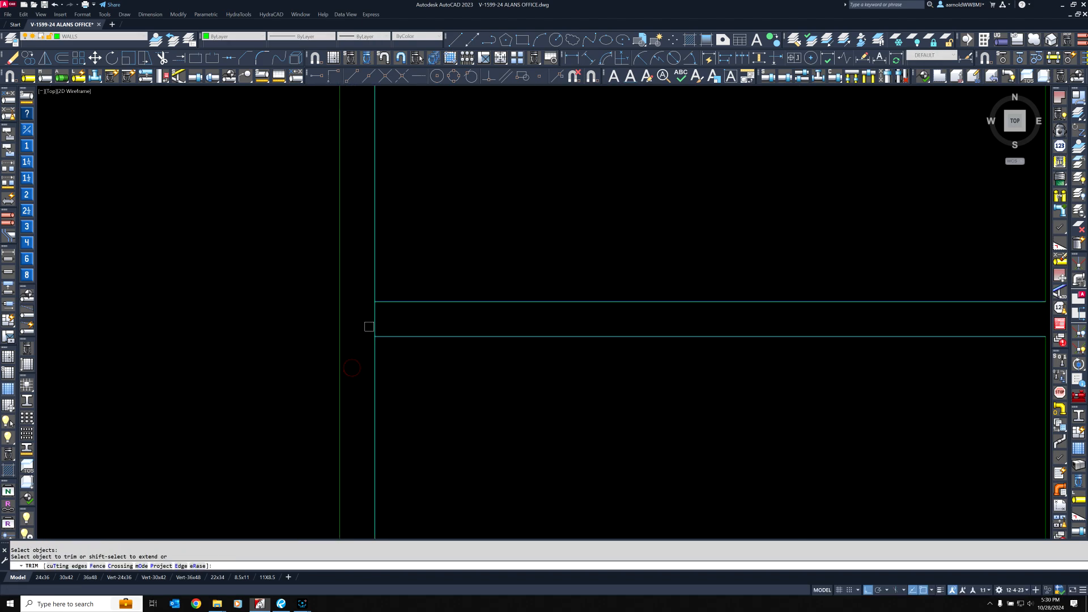
key(Return)
Trim the lower corridor wall's upper line between the two lines of the vertical restroom wall.
scroll(384, 270, down, 4)
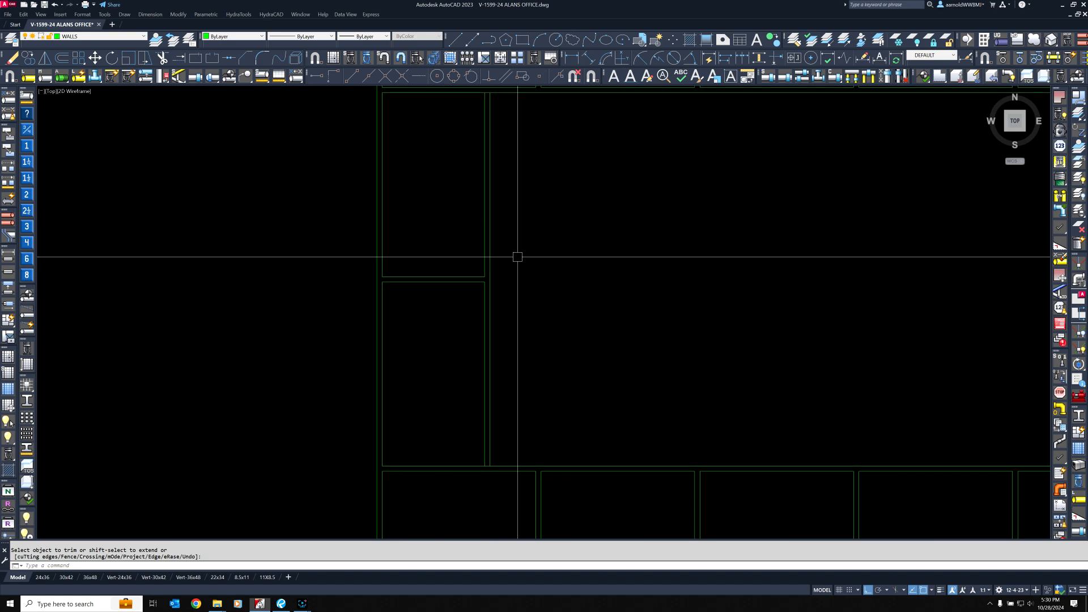
scroll(463, 487, up, 4)
click(651, 359)
click(544, 315)
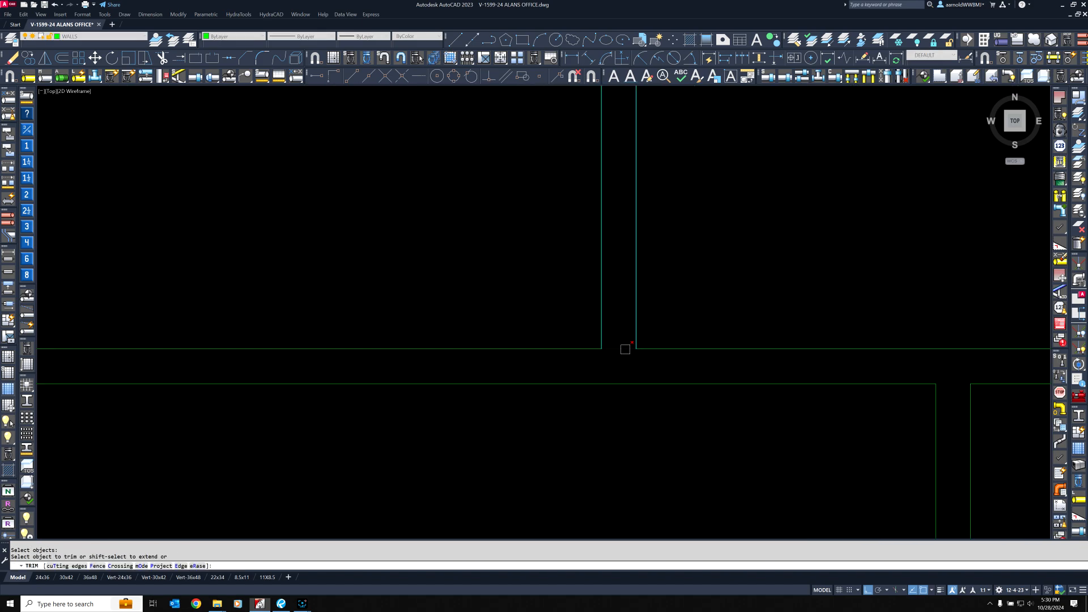
Trim the upper corridor wall's lower line between the two lines of the vertical restroom wall.
scroll(624, 348, down, 2)
scroll(623, 349, down, 2)
middle_drag(626, 218, 511, 530)
middle_drag(509, 236, 493, 508)
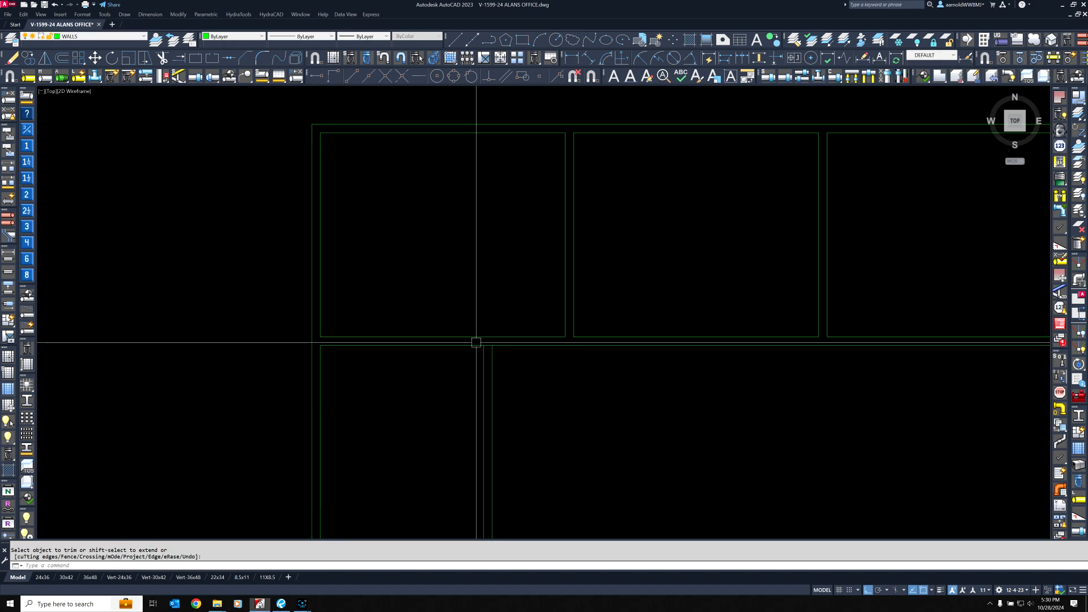
scroll(478, 343, up, 6)
right_click(600, 371)
click(600, 371)
click(480, 333)
key(Return)
click(533, 348)
key(Return)
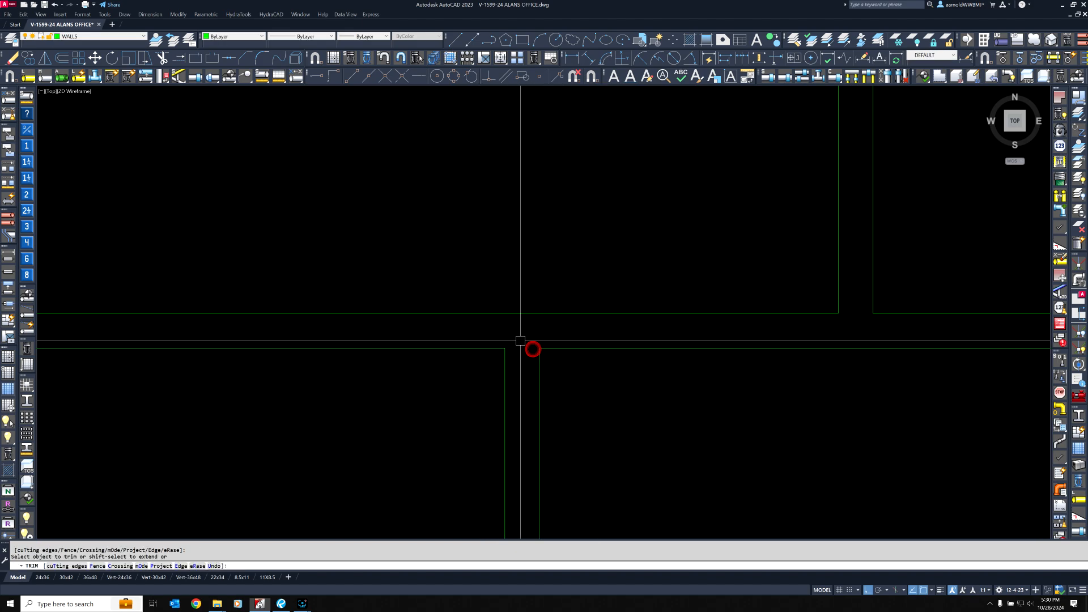
Copy the restroom wall's east line 8' and 8'5" to the east to form the central block's west wall.
scroll(554, 338, down, 7)
middle_drag(575, 340, 447, 289)
scroll(338, 259, down, 3)
scroll(393, 277, up, 3)
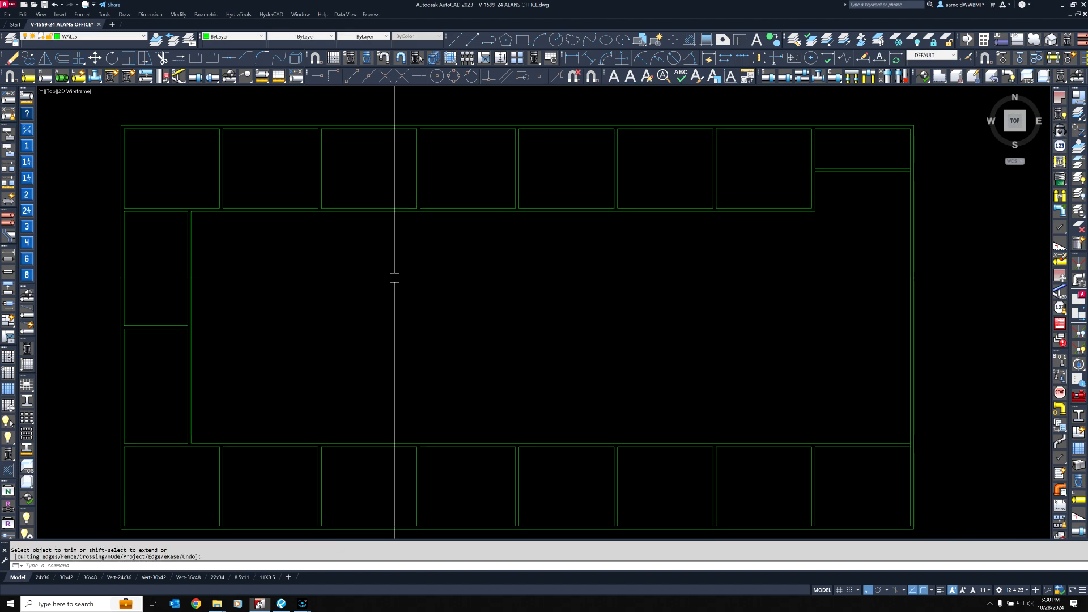
middle_drag(343, 277, 413, 267)
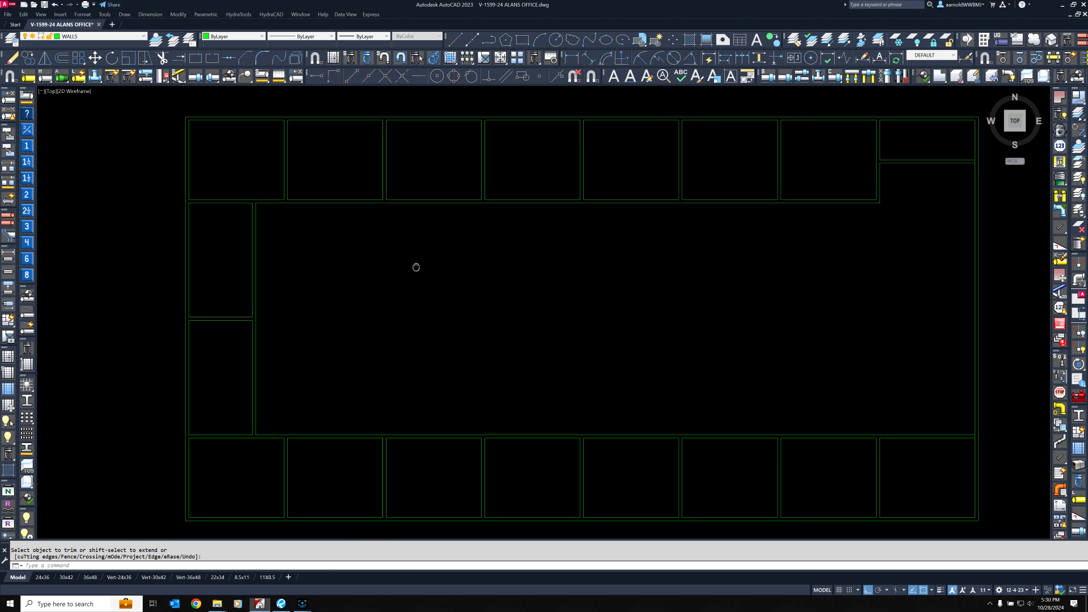
click(27, 61)
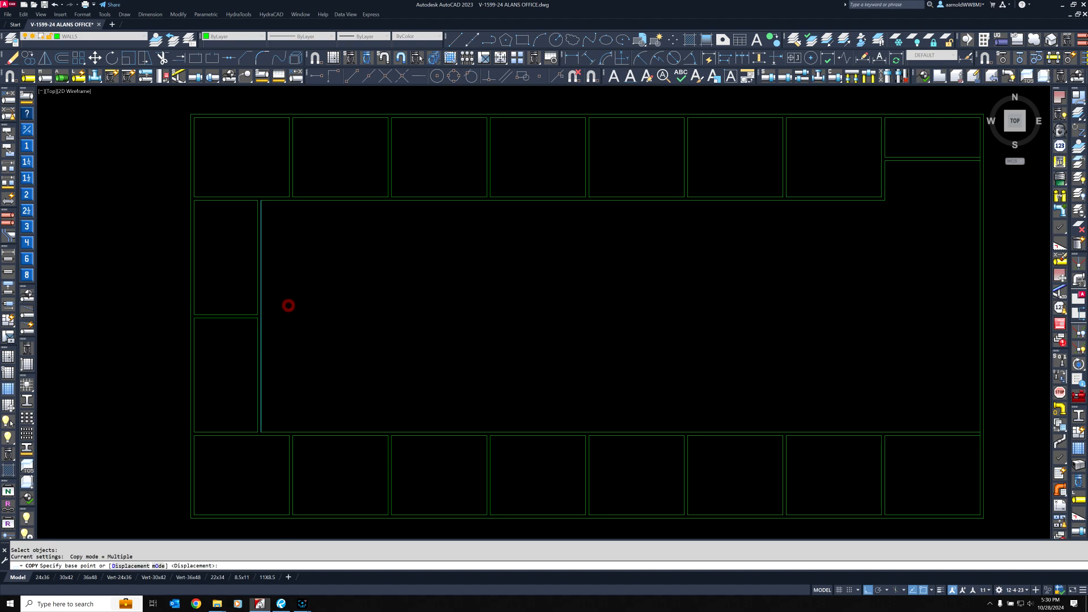
click(288, 305)
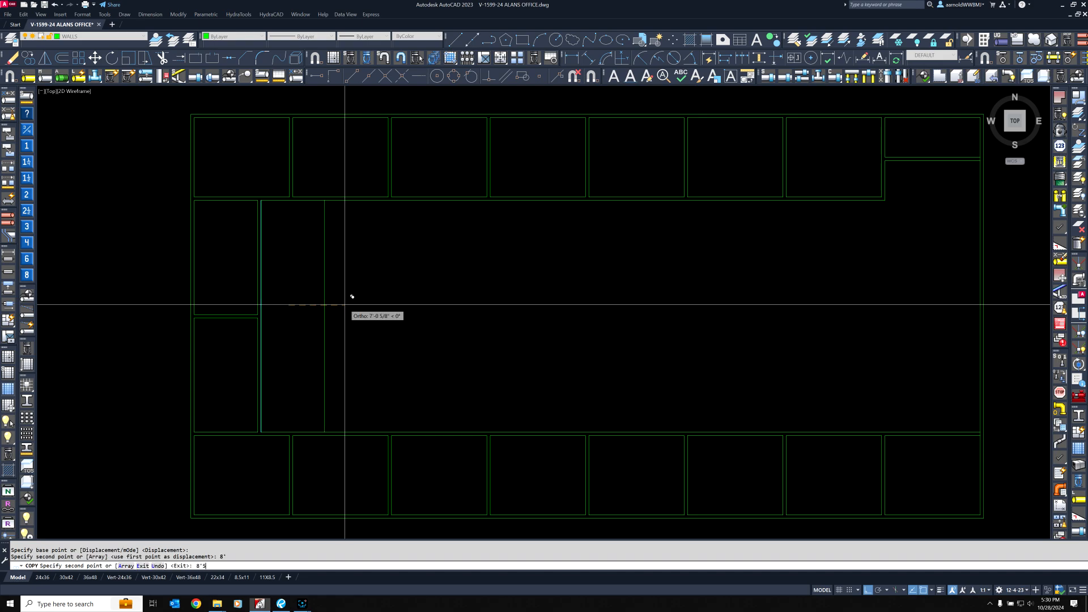
key(Return)
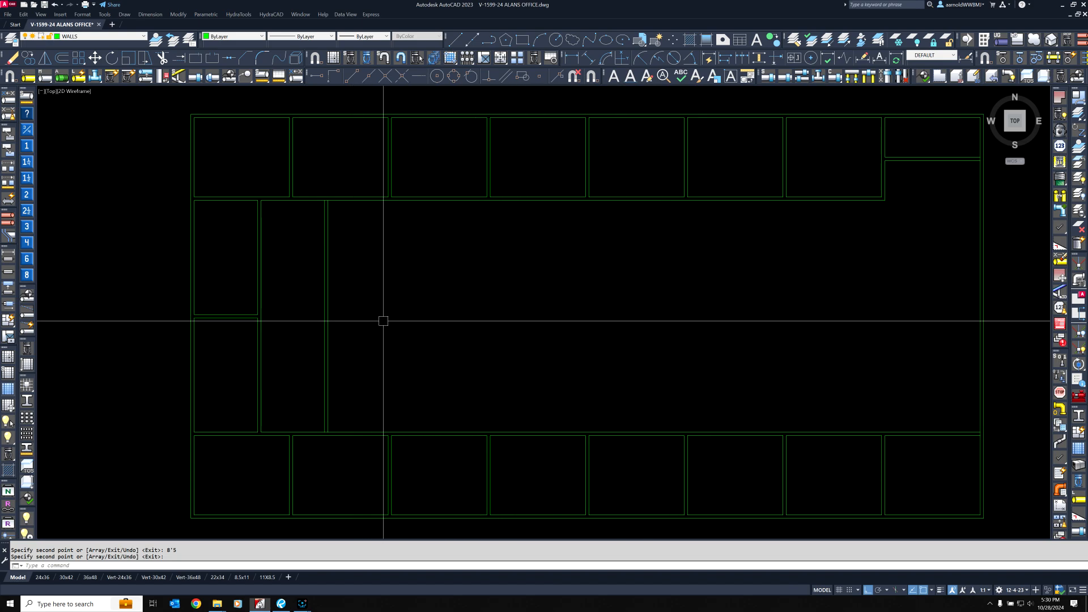
Copy the east line of the central block's west wall 28'5" and 28'10" to the east for the middle wall.
key(Return)
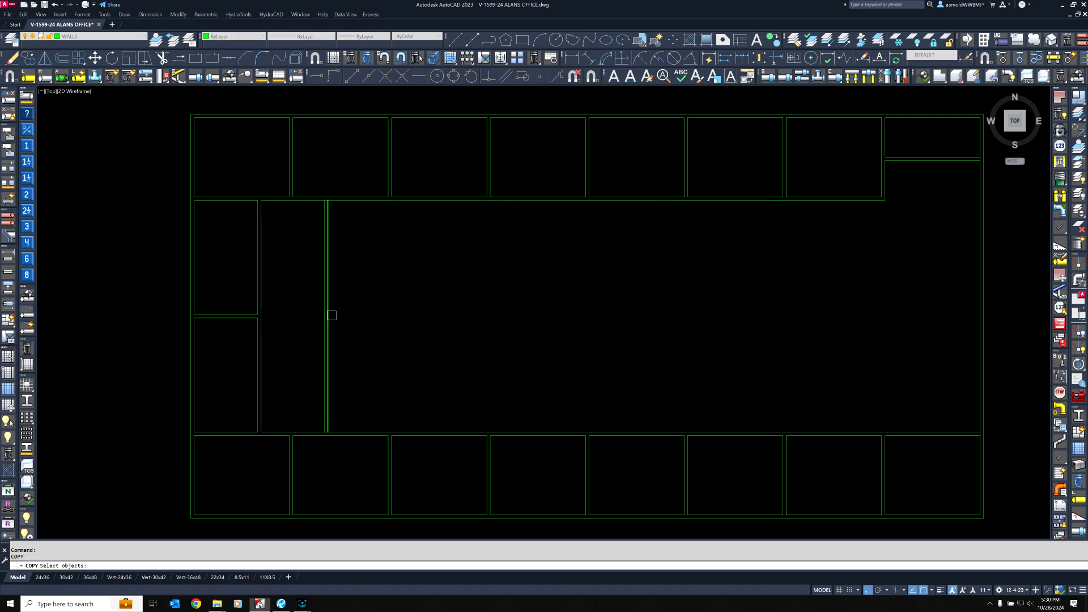
key(Return)
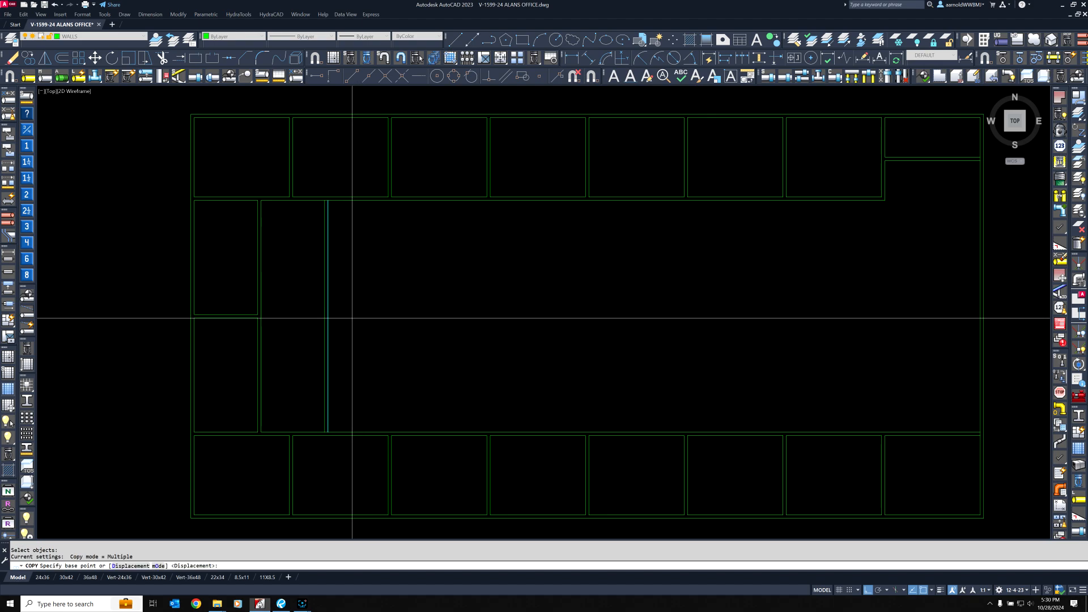
click(404, 290)
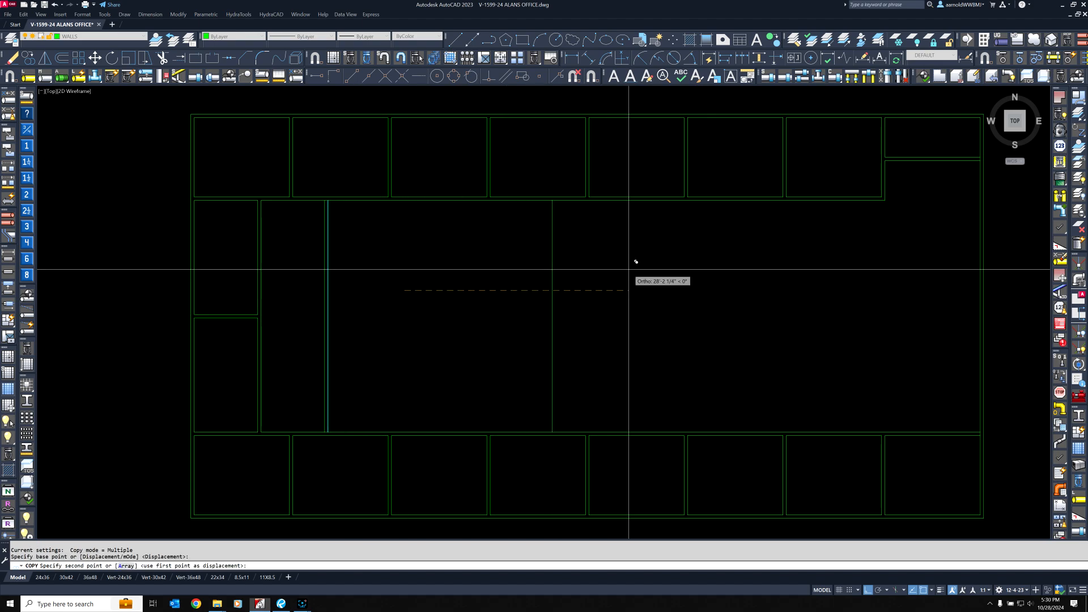
text(28'5)
key(Return)
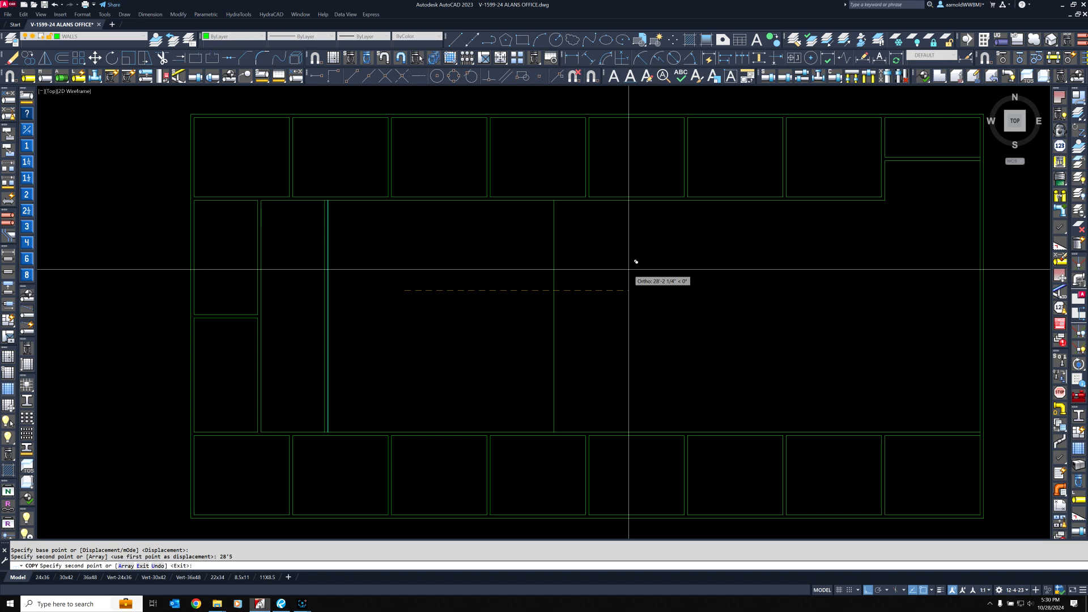
key(Return)
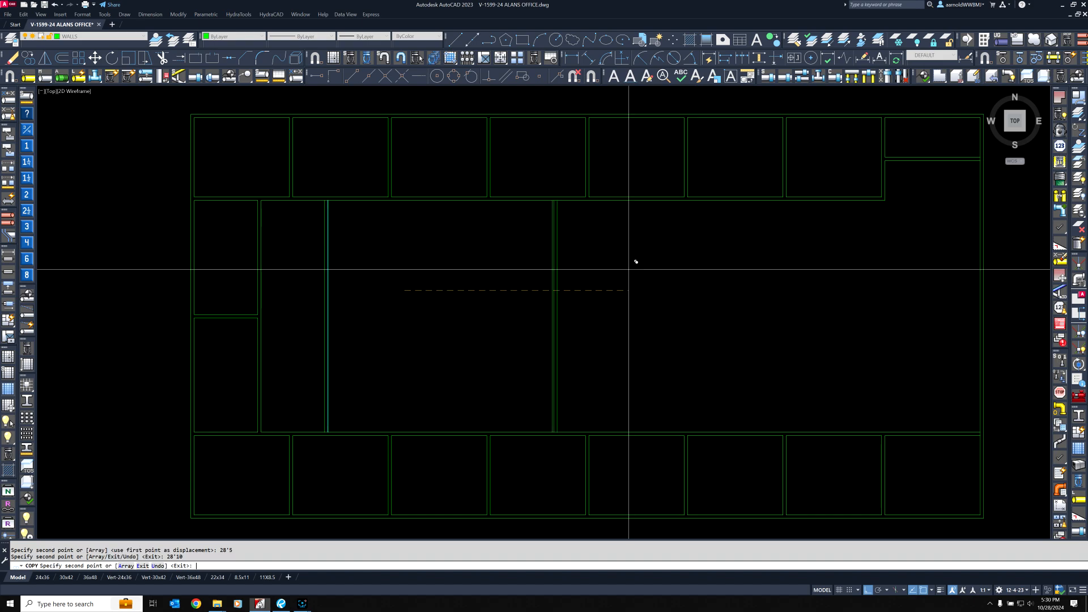
key(Return)
Copy the middle wall's east line 28'5" and 28'10" to the east for the central block's east wall.
key(Return)
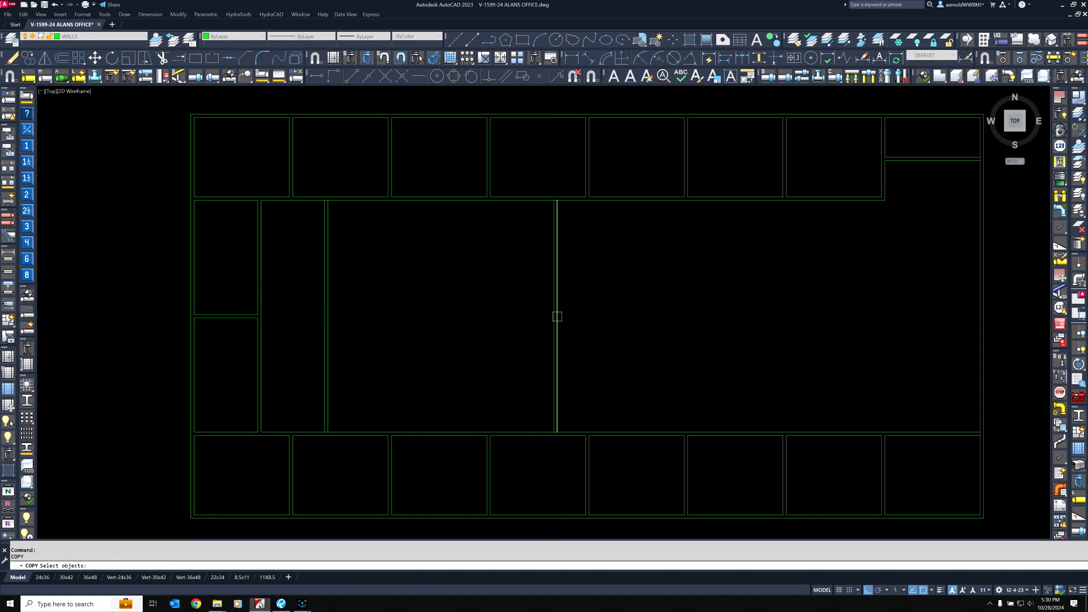
key(Return)
click(589, 313)
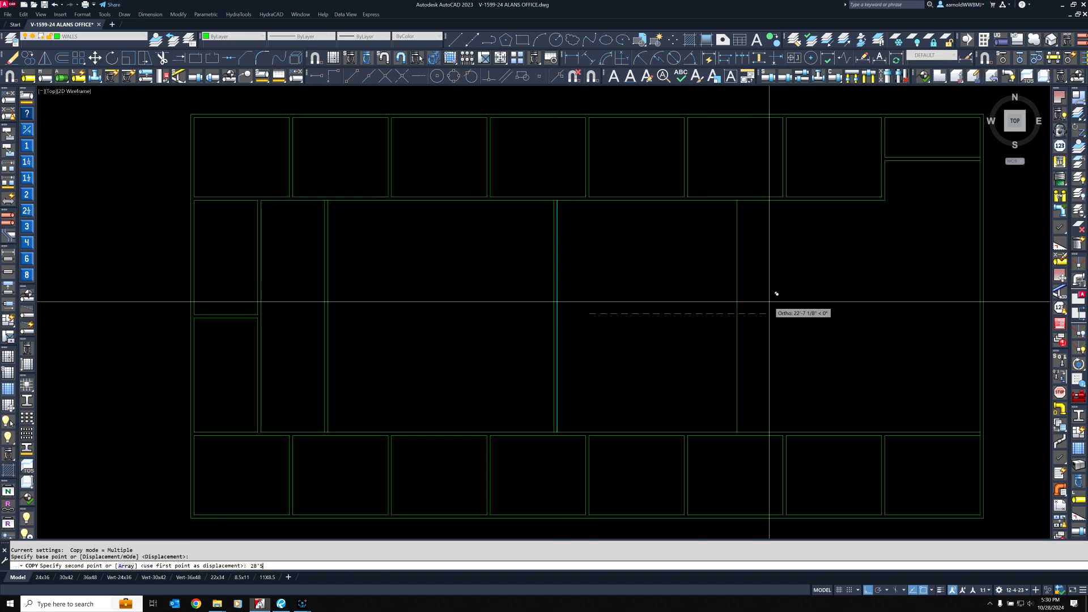
key(Return)
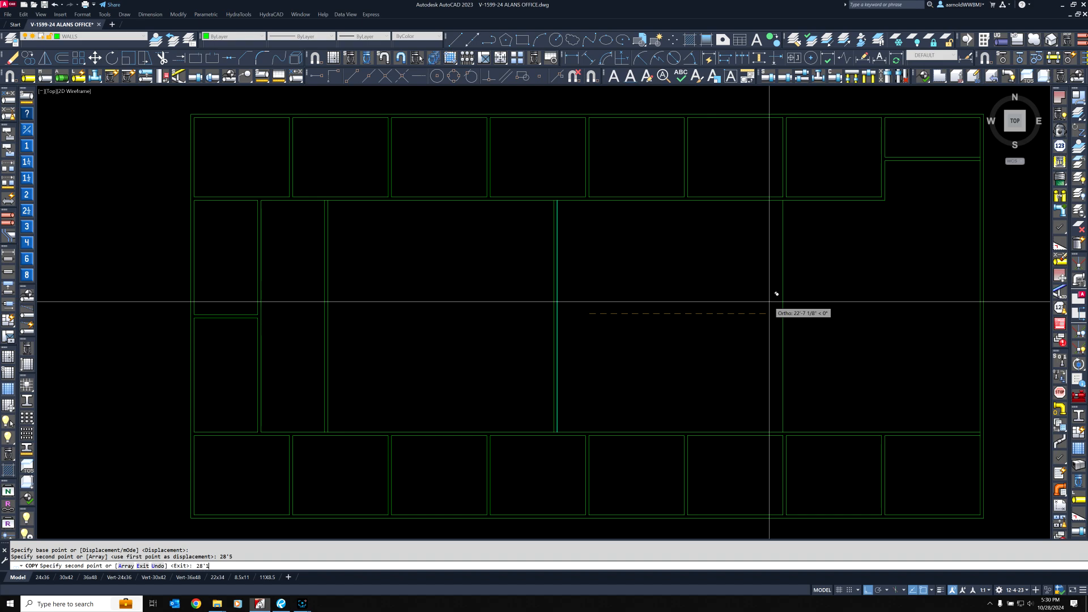
key(Return)
key(Return)
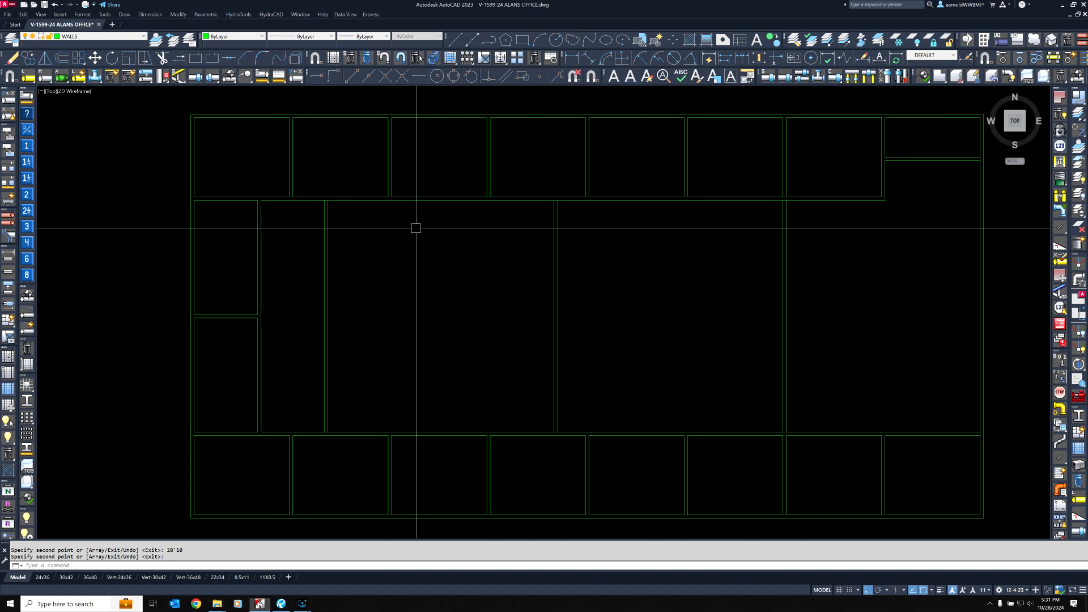
Copy the upper corridor wall's lower line 8' and 8'5" straight down for the central block's north wall.
click(28, 58)
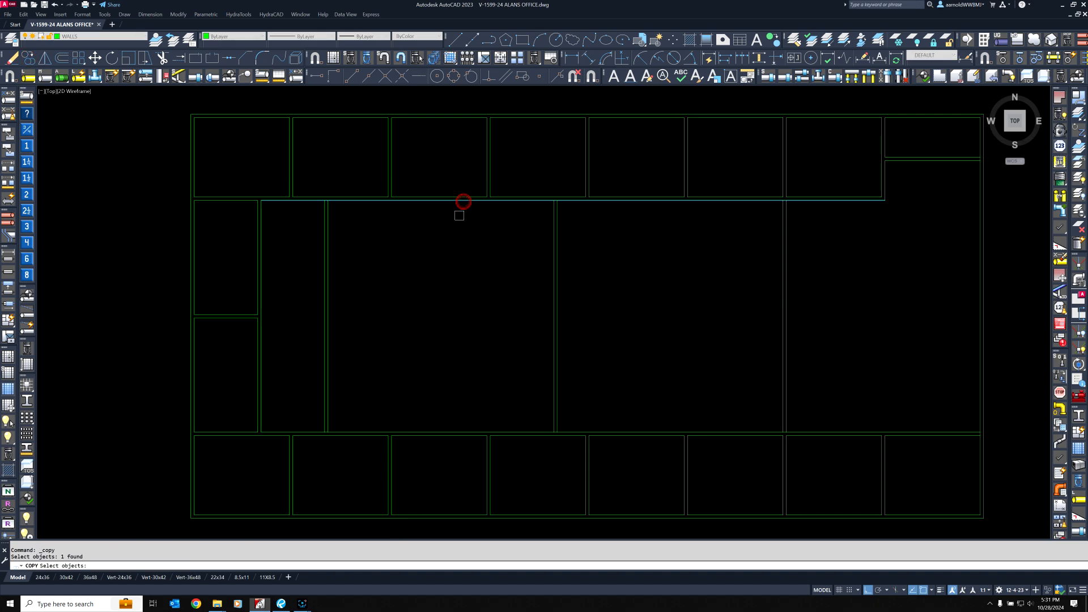
key(Return)
click(457, 224)
text(8')
key(Return)
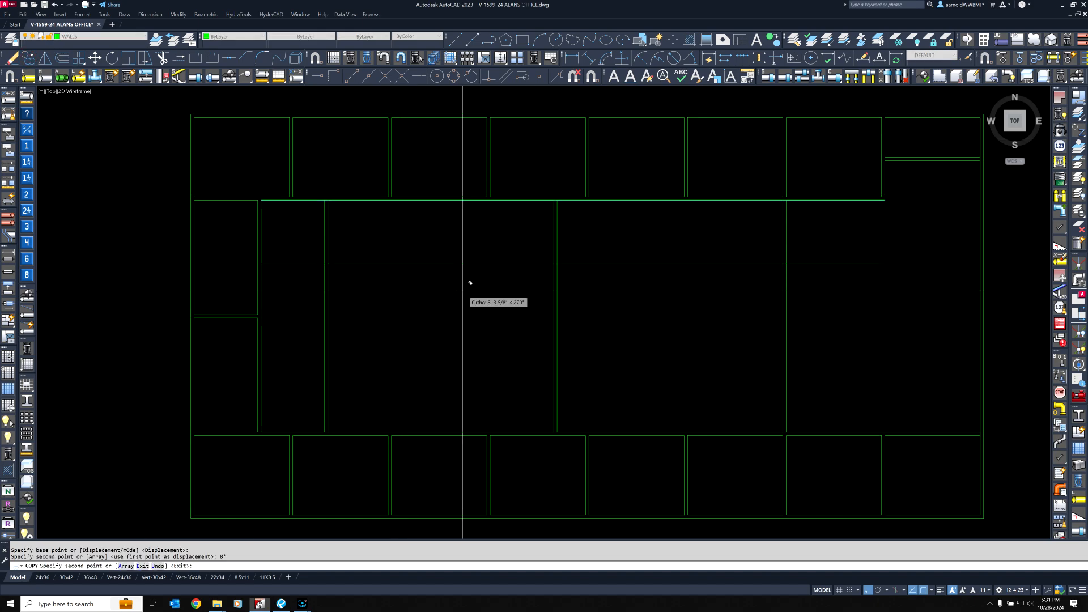
text(8'5)
key(Return)
key(Return)
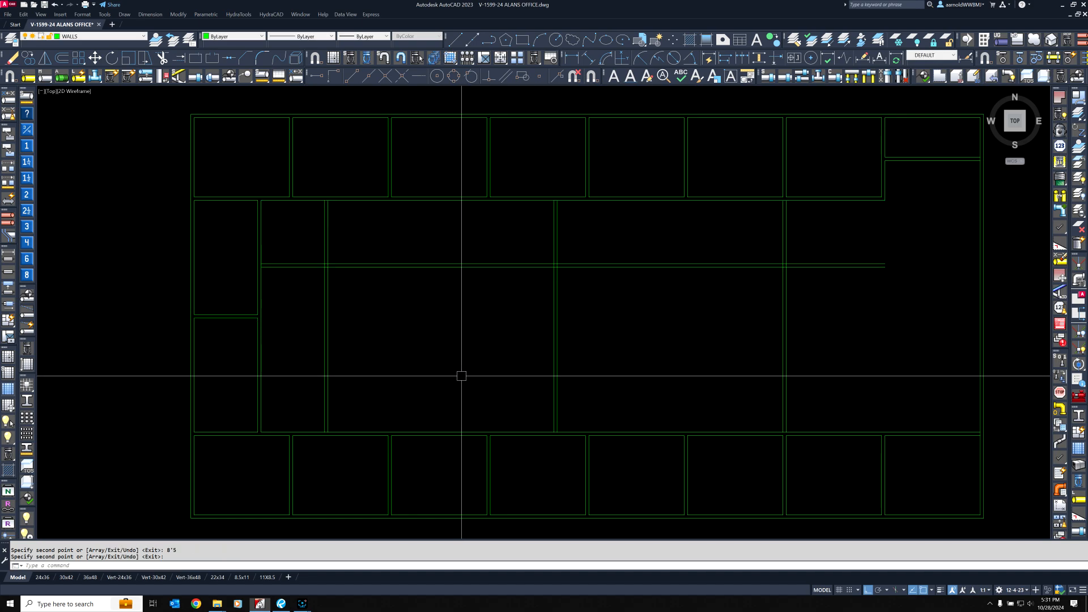
Copy the lower corridor wall's upper line 8' and 8'5" straight up for the central block's south wall.
key(Return)
click(457, 433)
key(Return)
click(463, 420)
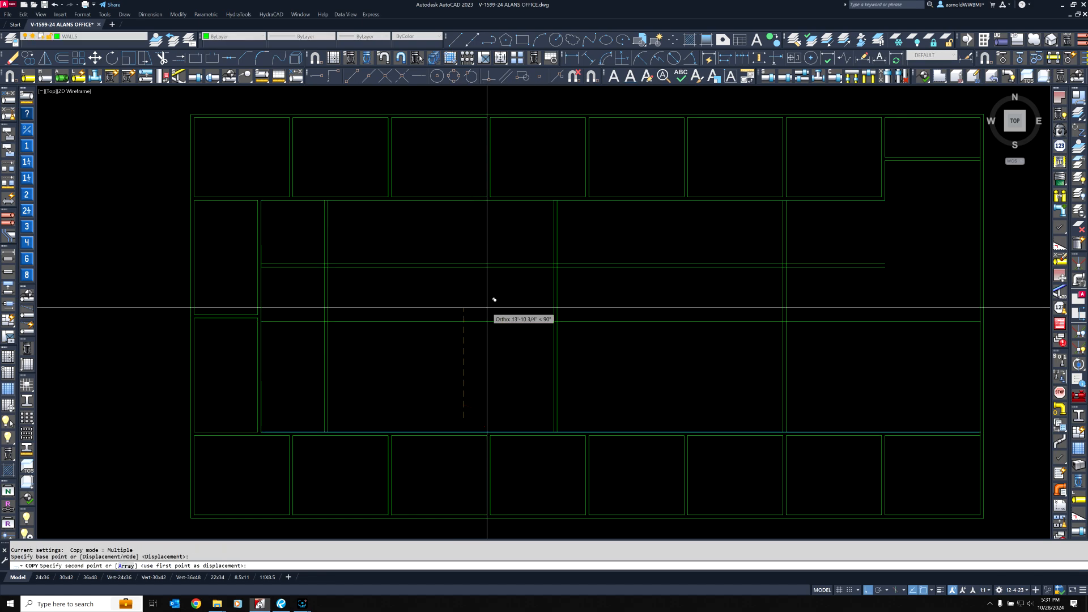
text(8'5)
key(Return)
key(Return)
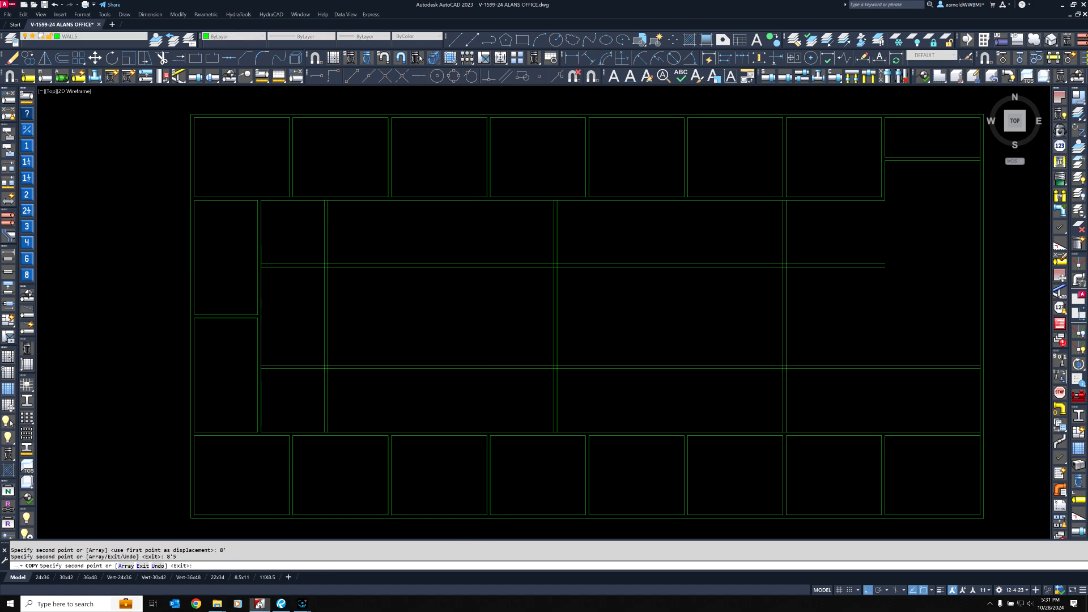
Trim the central block's horizontal wall lines where they extend beyond its west and east walls.
click(162, 57)
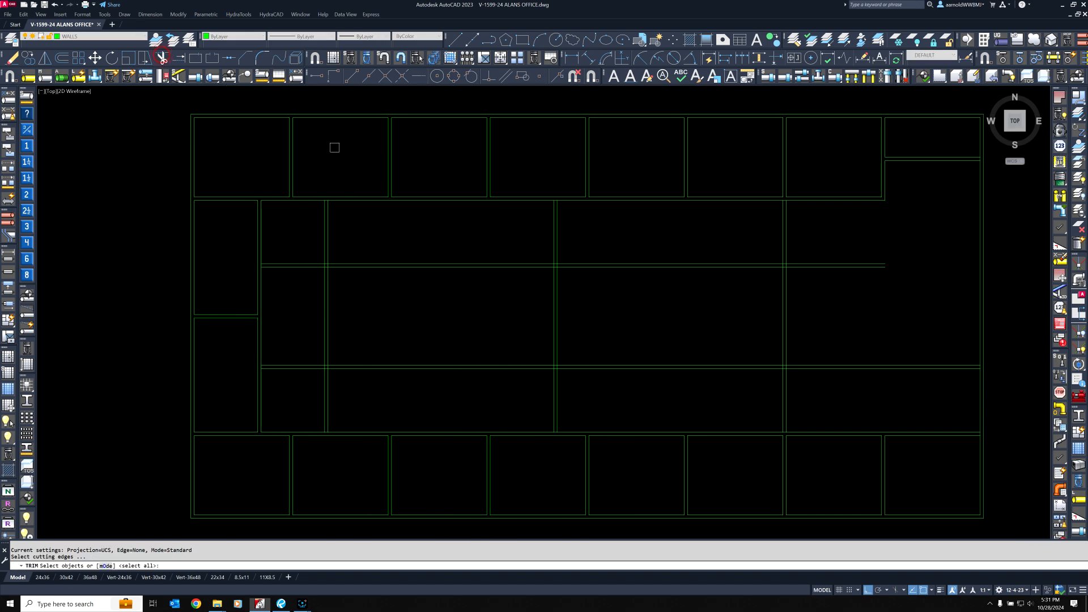
click(897, 403)
click(314, 246)
key(Return)
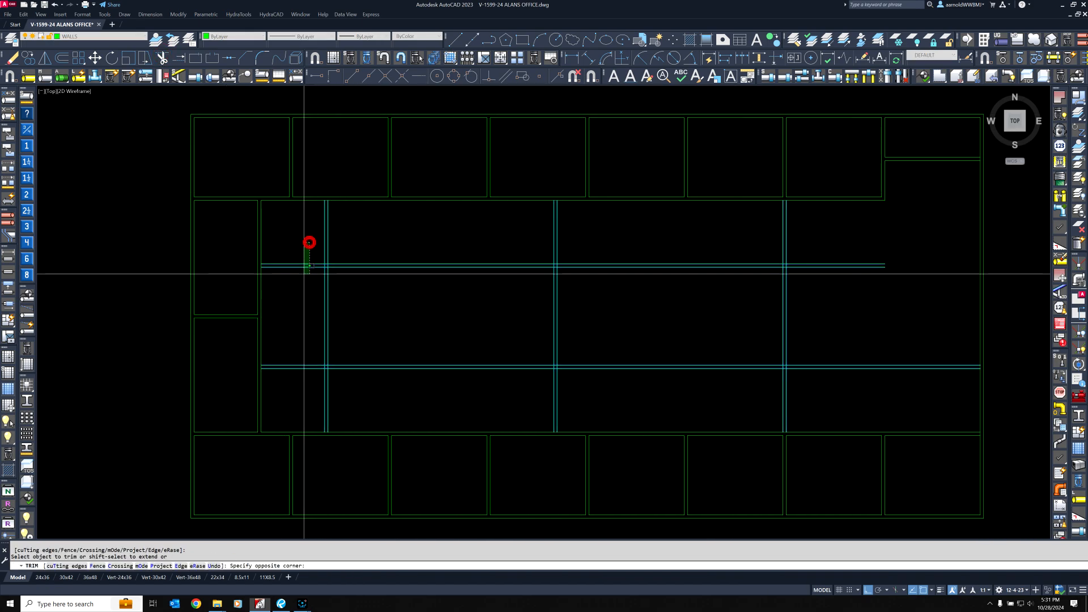
click(309, 242)
click(299, 385)
click(876, 230)
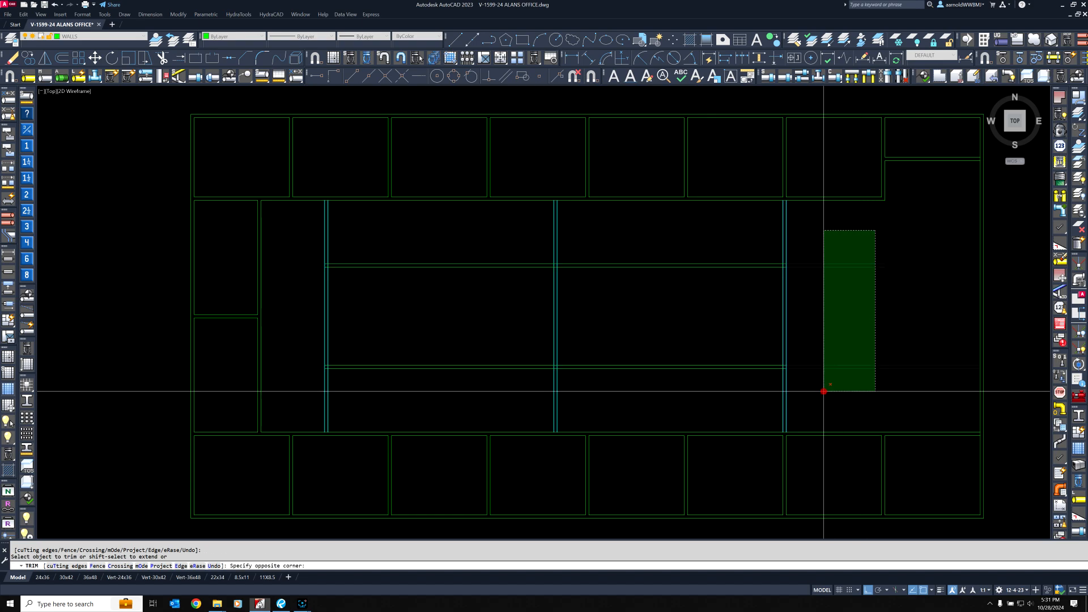
click(825, 395)
Trim the central block's vertical wall lines where they extend below its south wall and above its north wall.
click(826, 398)
click(305, 406)
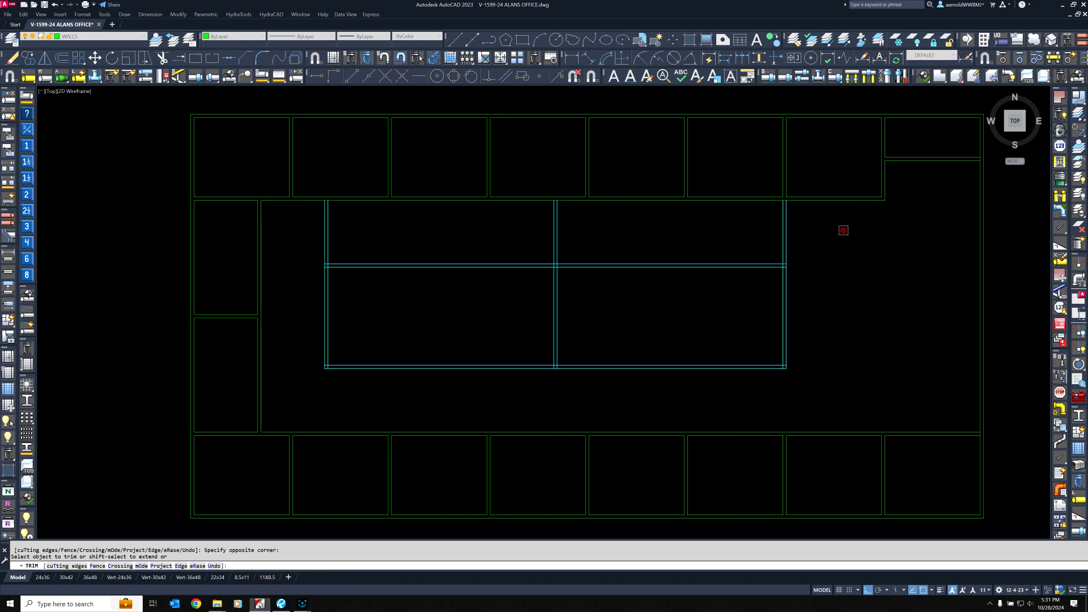
click(843, 230)
click(294, 254)
key(Return)
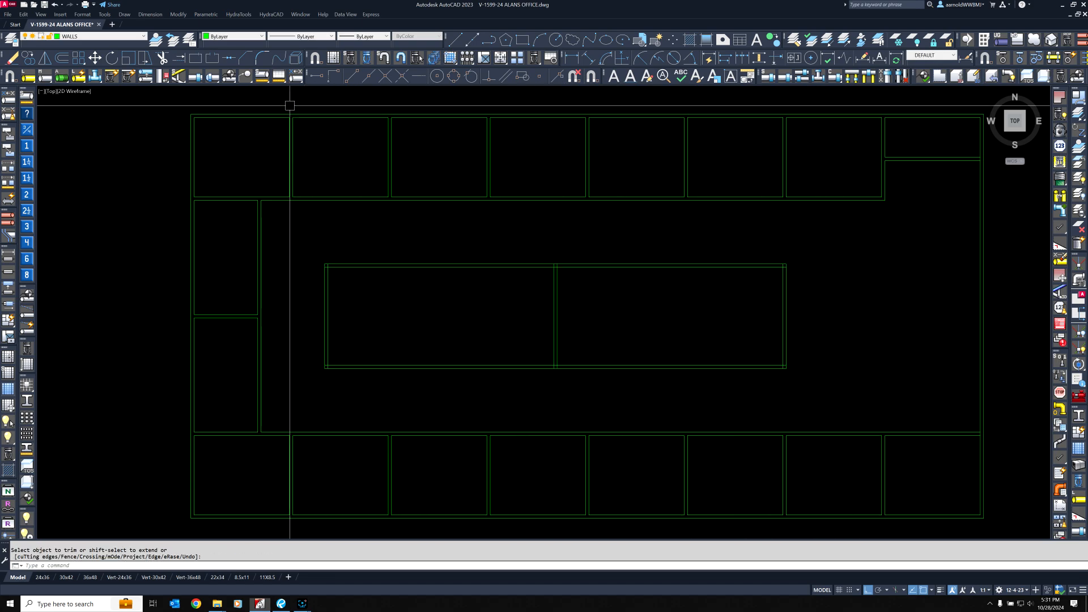
scroll(333, 264, up, 8)
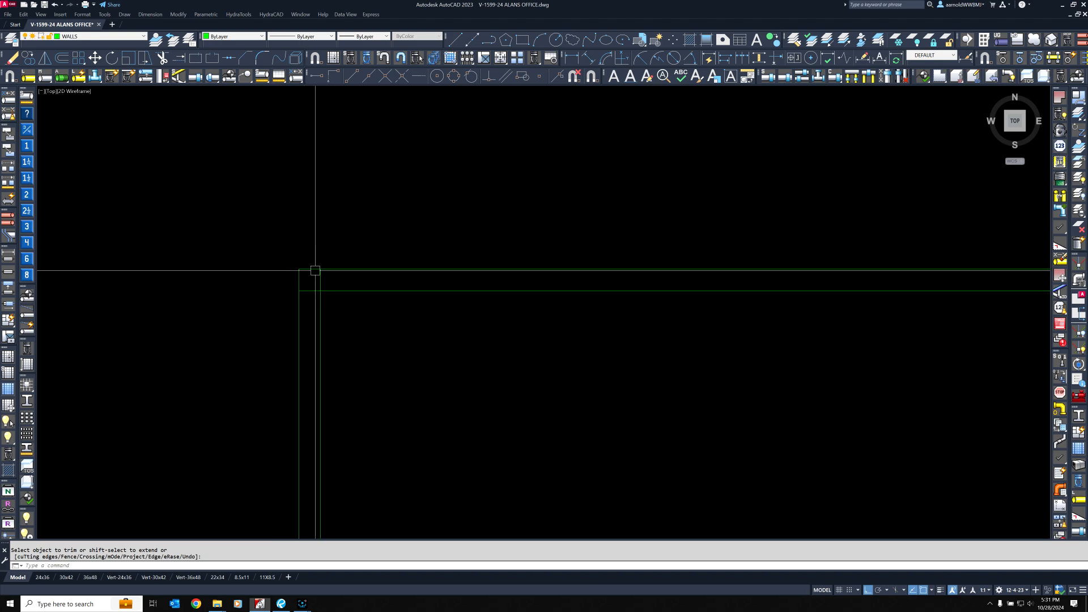
Chamfer the central block's inner wall lines with zero distances to form clean northwest and southwest corners.
click(243, 59)
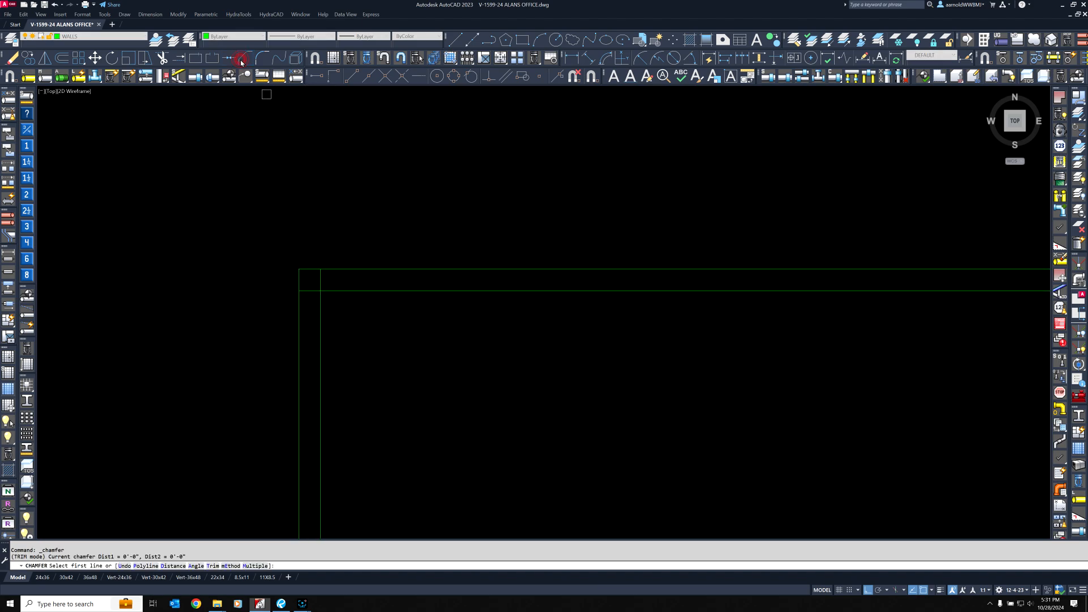
scroll(335, 299, down, 6)
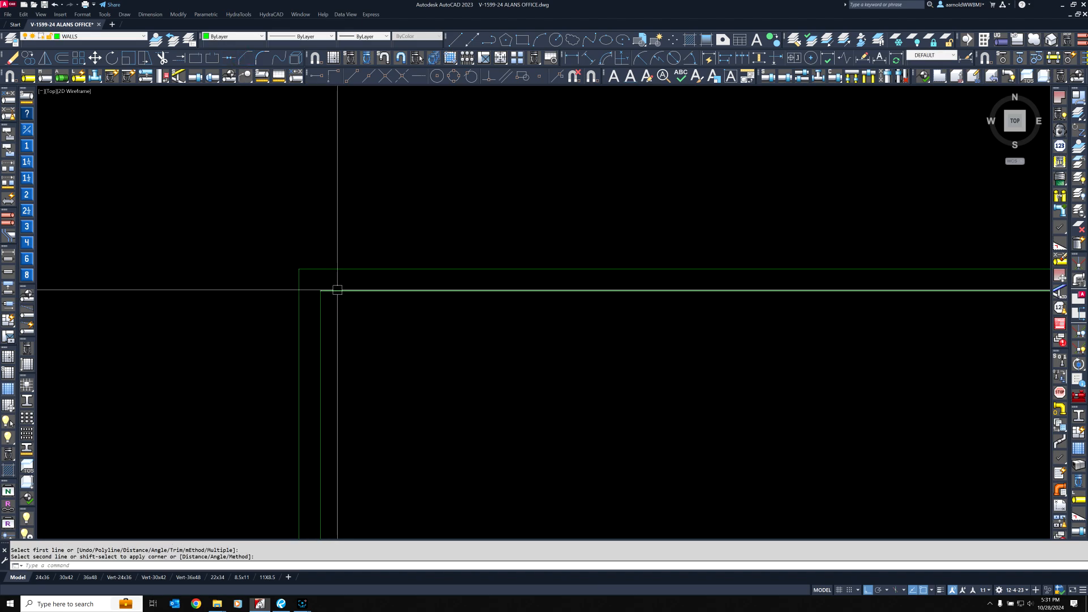
key(Escape)
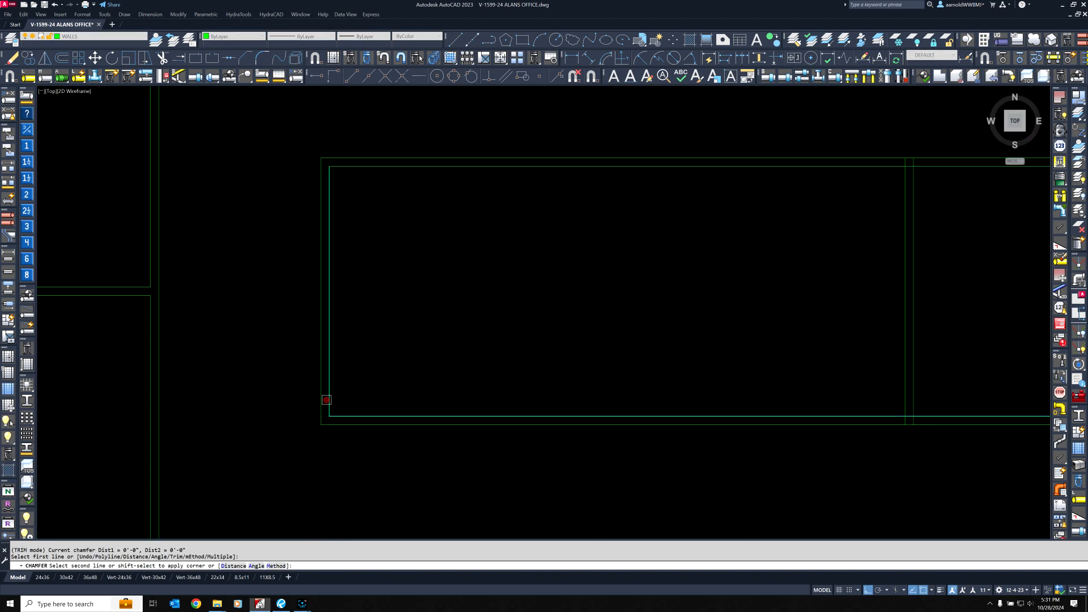
scroll(355, 374, down, 5)
Chamfer the central block's inner wall lines with zero distances to form clean southeast and northeast corners.
key(Return)
scroll(625, 372, up, 6)
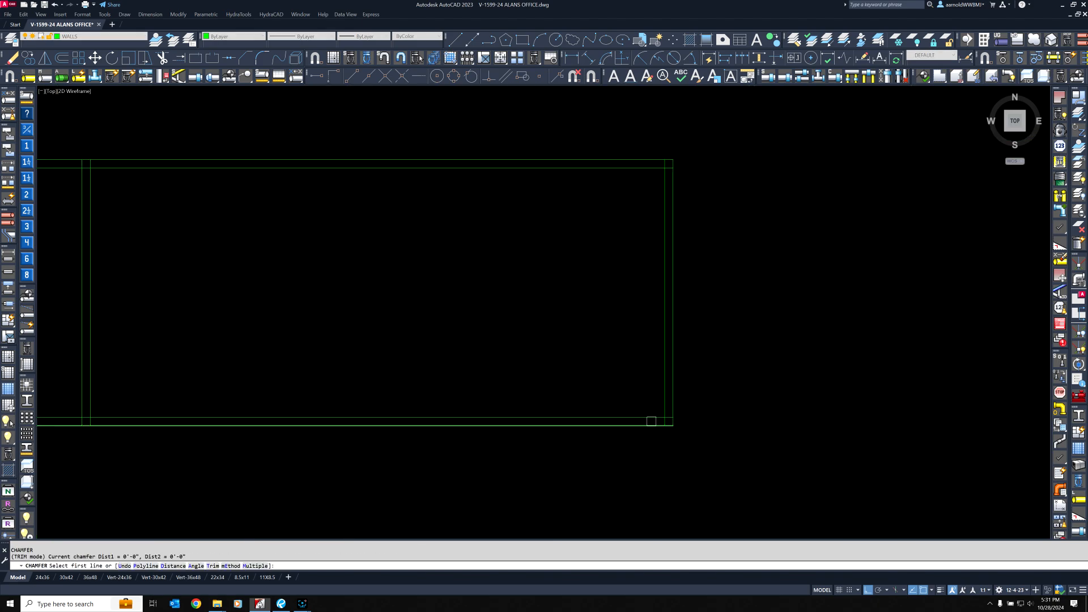
click(651, 419)
click(667, 402)
click(663, 177)
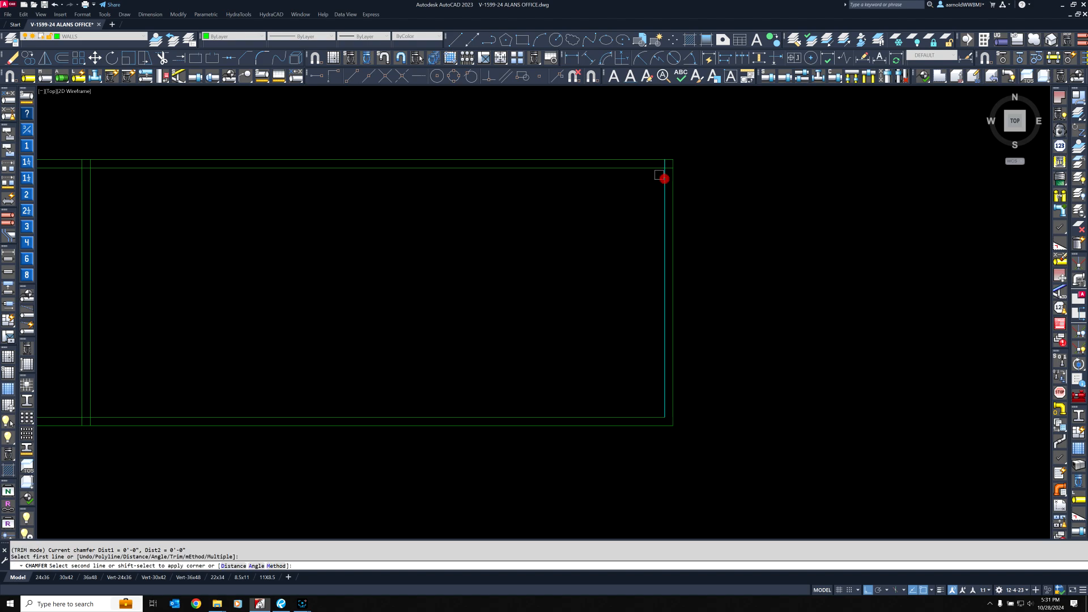
click(651, 169)
Trim the overlapping lines where the central block's dividing wall meets its north wall.
middle_drag(341, 207, 702, 214)
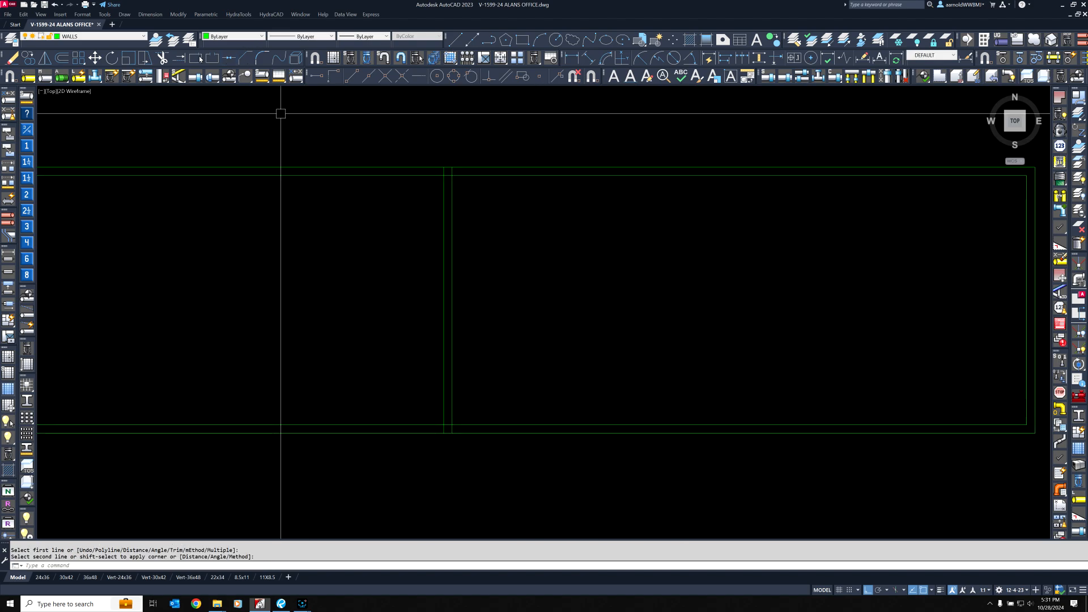
click(161, 57)
scroll(424, 175, up, 3)
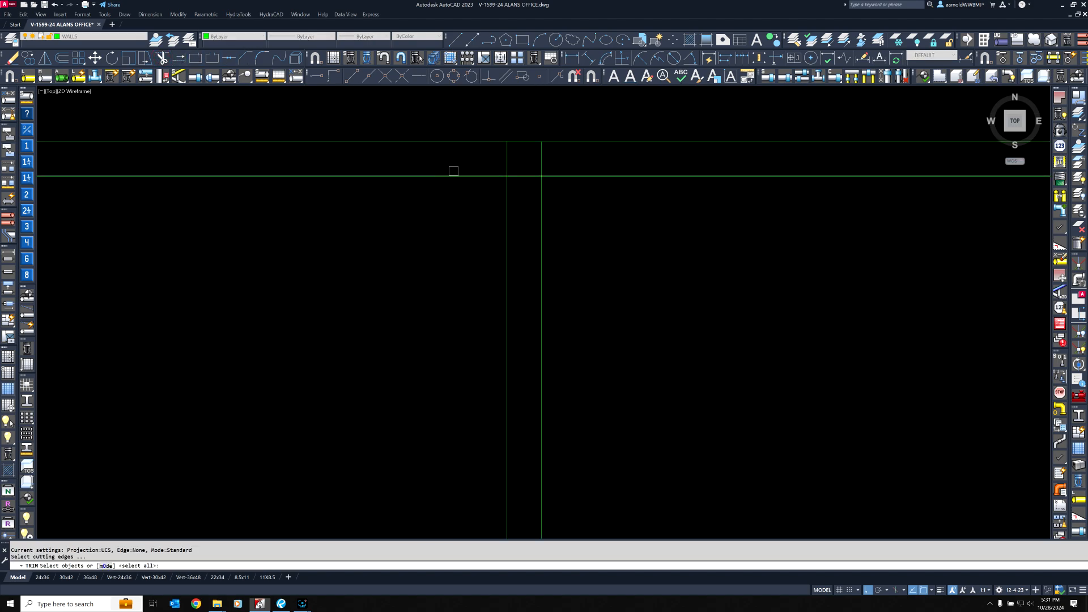
click(477, 223)
key(Return)
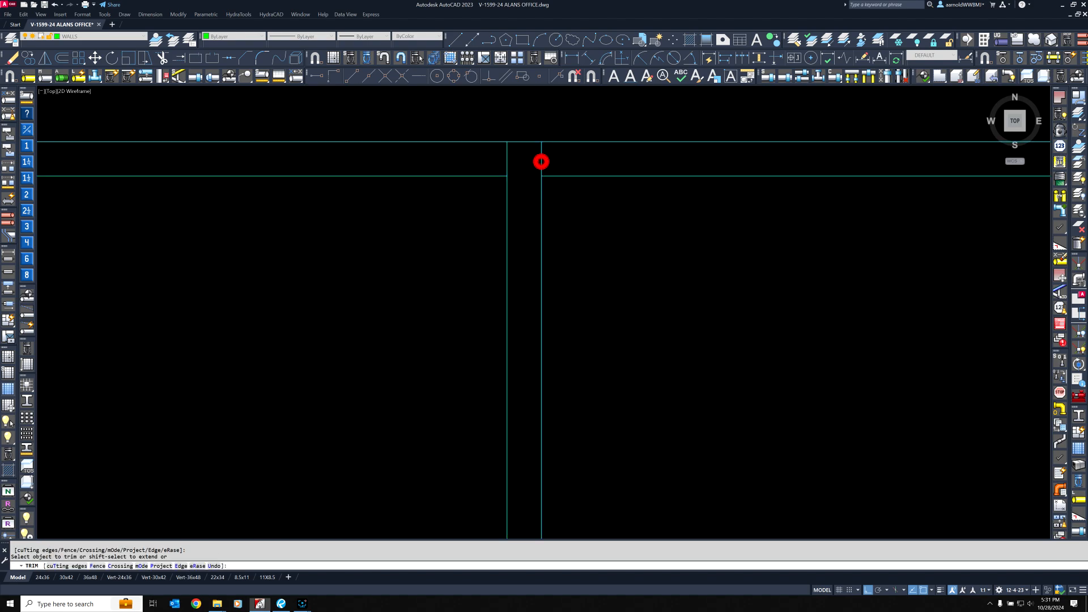
scroll(506, 154, down, 3)
scroll(518, 379, up, 3)
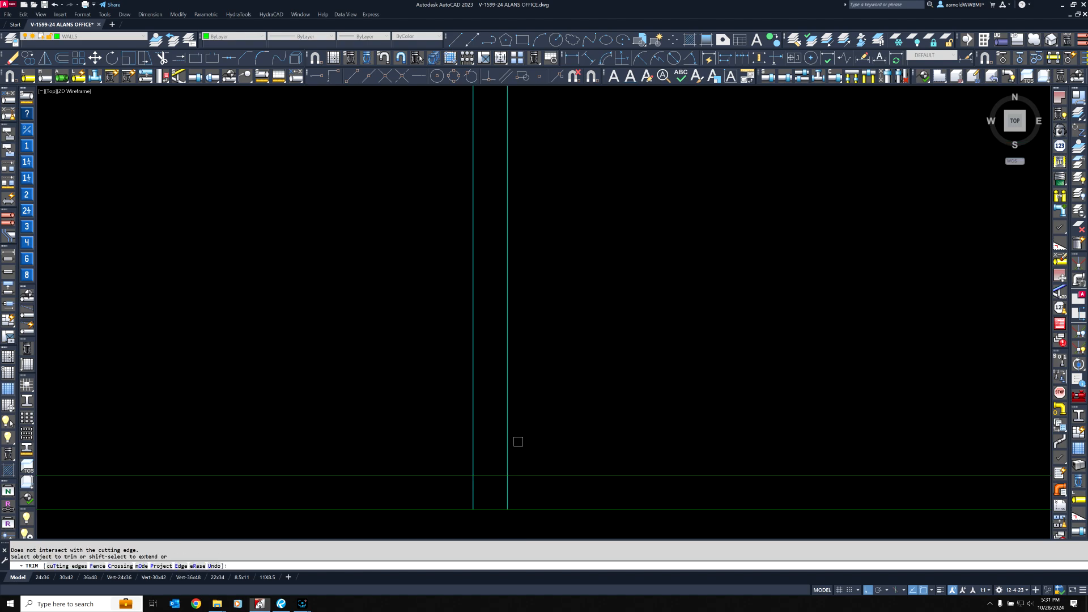
Trim the overlapping lines where the central block's dividing wall meets its south wall.
key(Return)
key(Return)
click(537, 449)
click(431, 523)
key(Return)
click(518, 484)
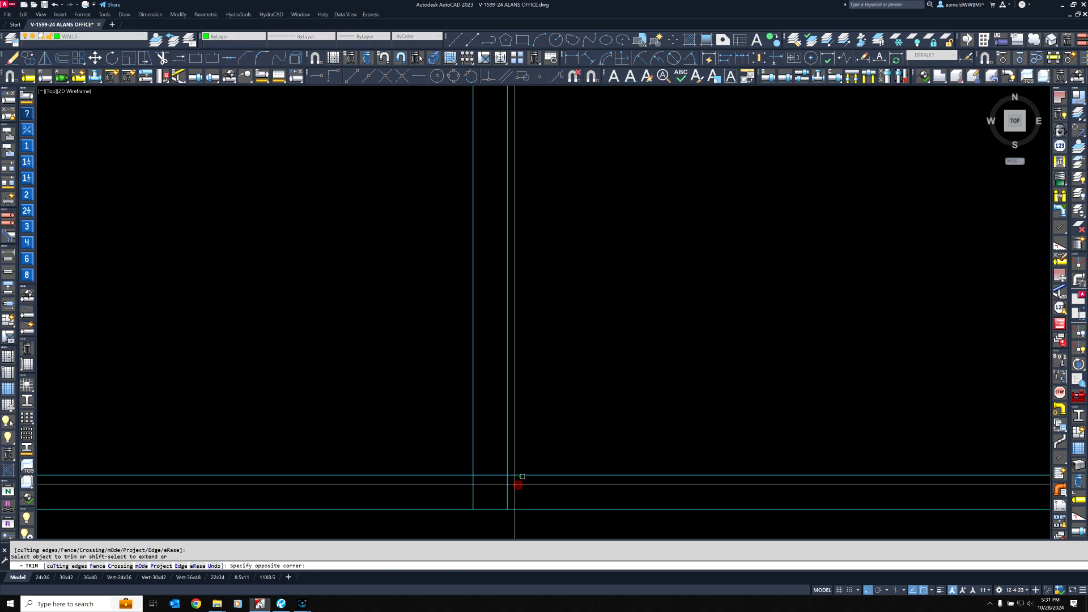
click(450, 485)
scroll(494, 367, down, 7)
key(Return)
Switch to Bluebeam Revu and compare the wall layout with the Practice Office Architecturals floor plan, checking its room names and numbers.
scroll(510, 362, up, 2)
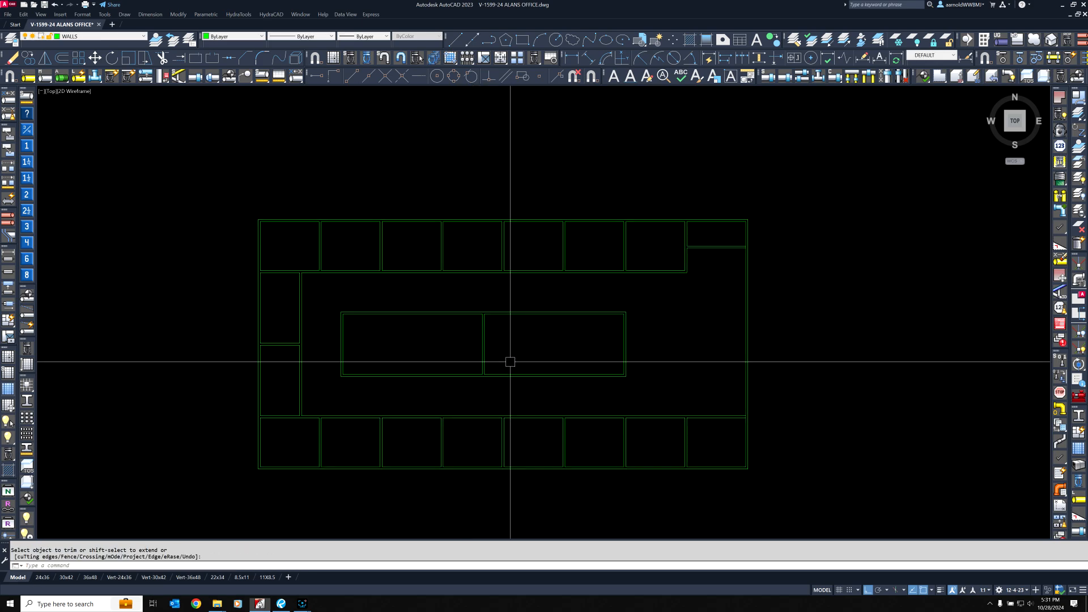
middle_drag(502, 357, 512, 325)
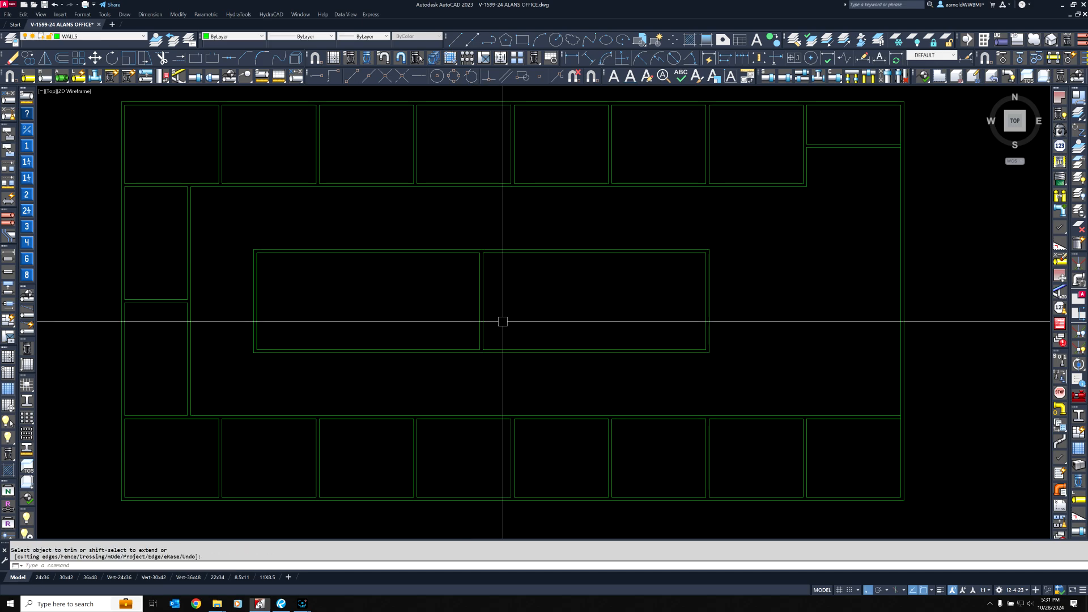
middle_drag(449, 301, 470, 310)
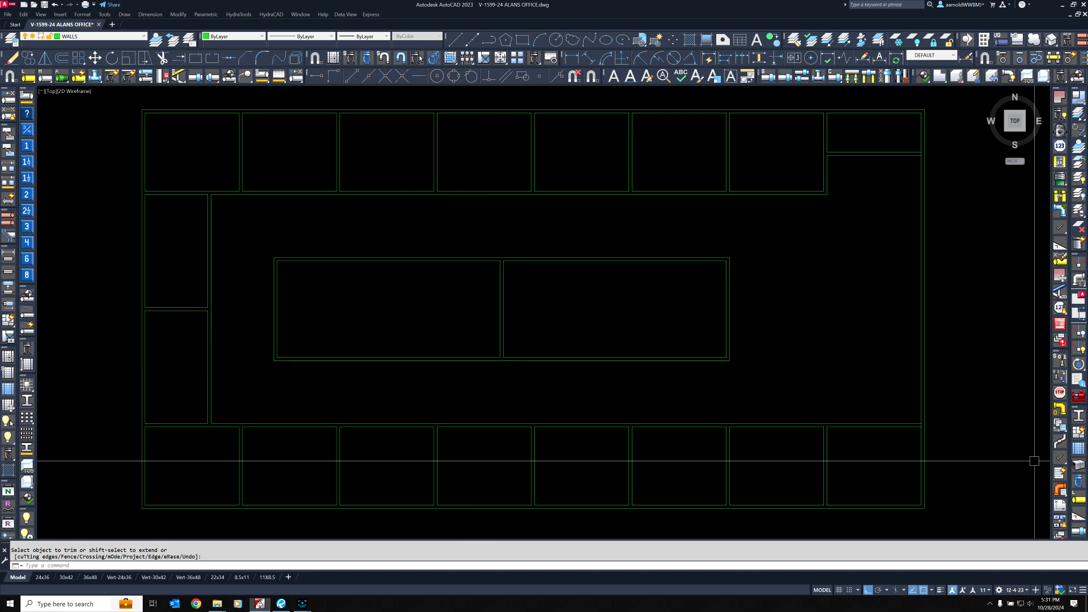
click(281, 603)
drag(698, 324, 490, 4)
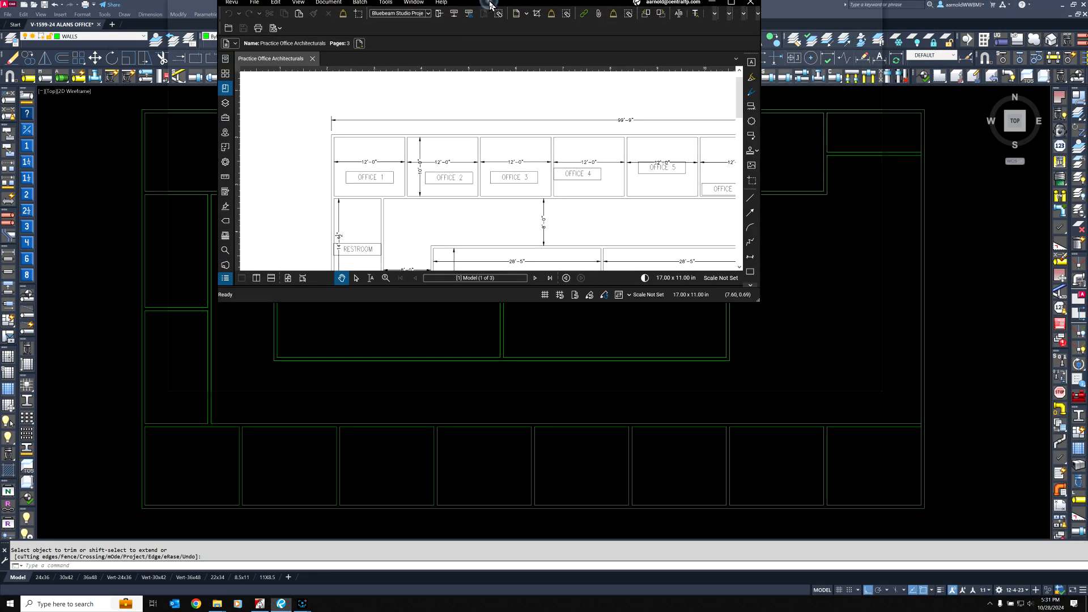
drag(466, 305, 584, 341)
scroll(428, 345, up, 1)
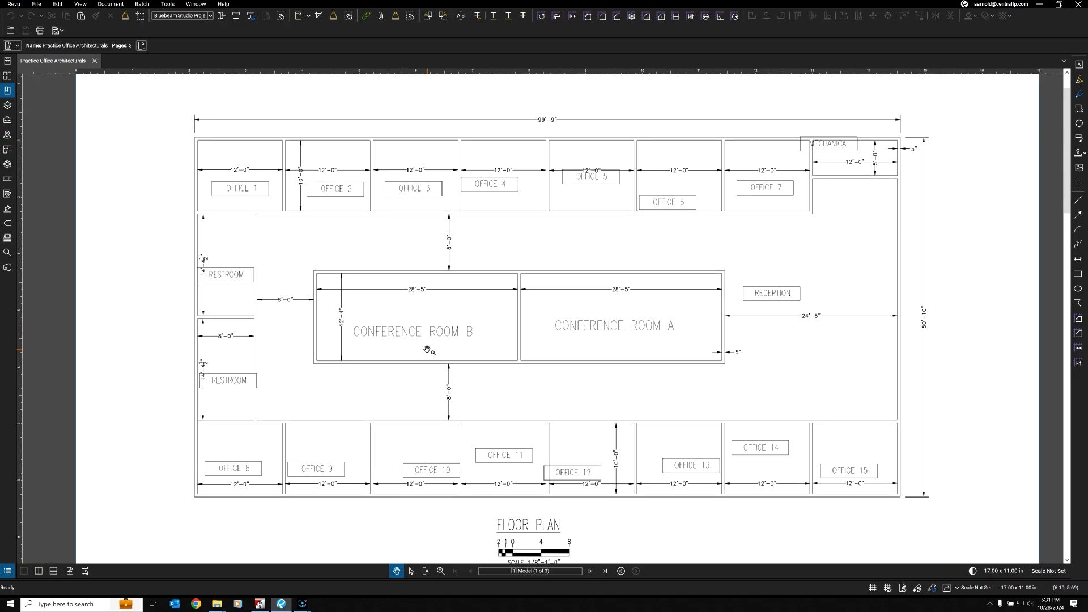
drag(430, 342, 412, 340)
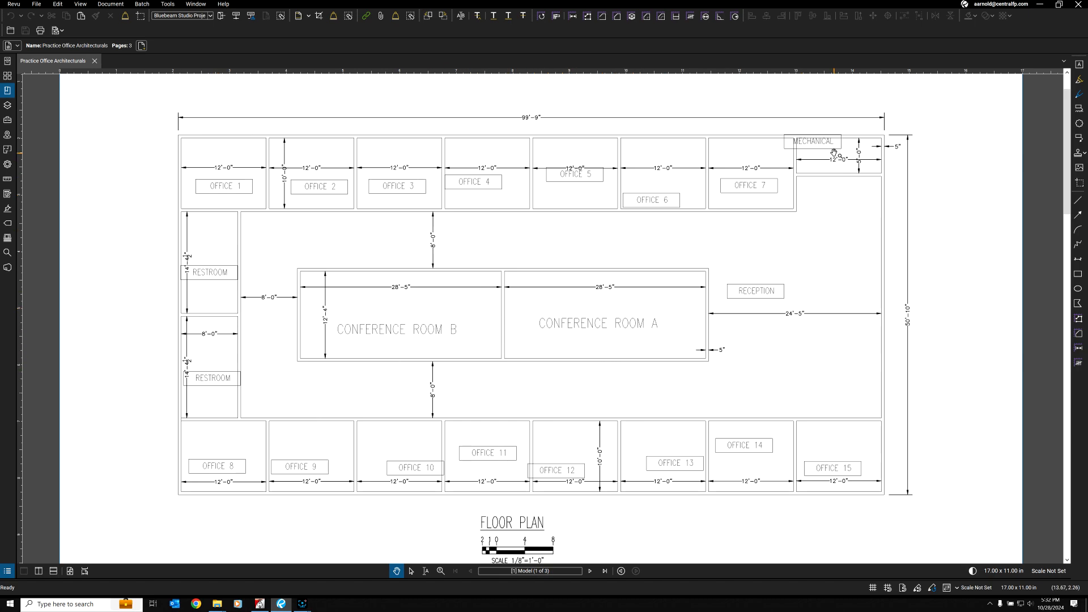
drag(673, 5, 1087, 294)
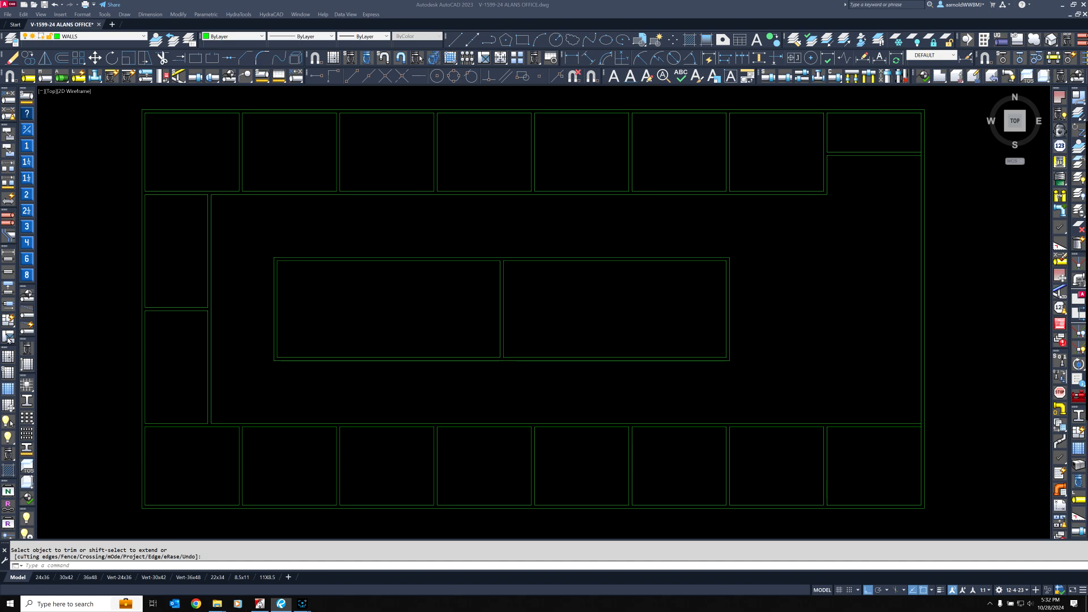
In AutoCAD, try an ELEVATOR room tag in the central block's west room and erase it.
click(119, 353)
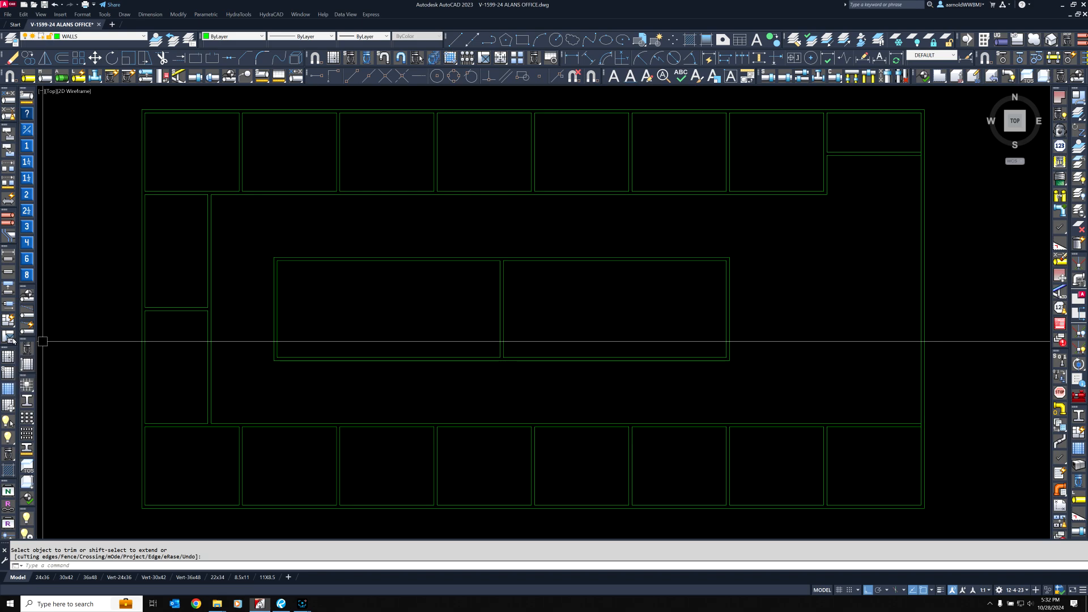
click(8, 336)
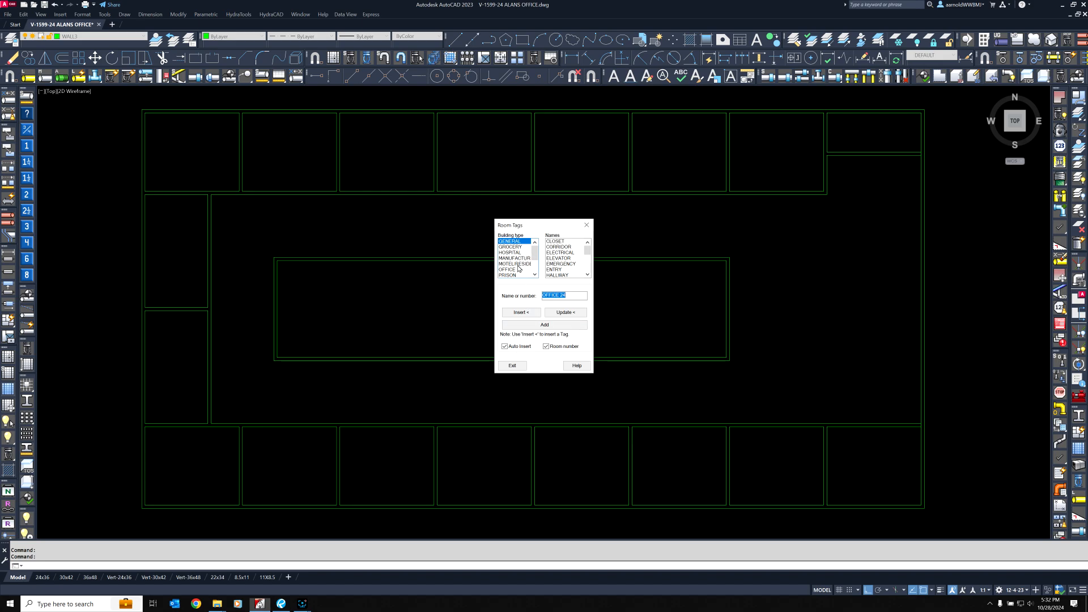
double_click(565, 258)
click(386, 313)
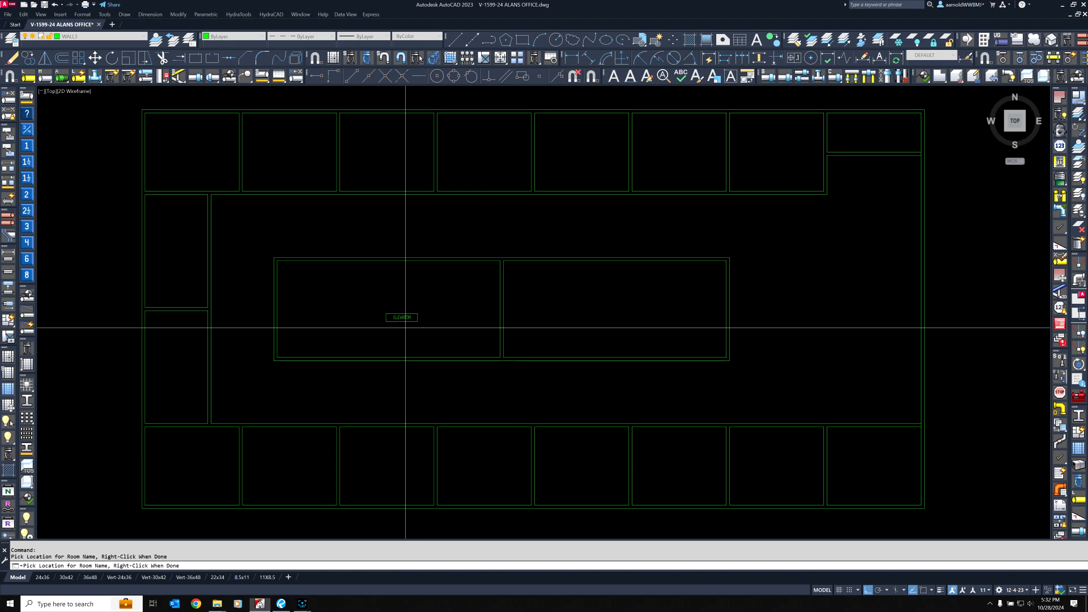
right_click(426, 327)
click(420, 324)
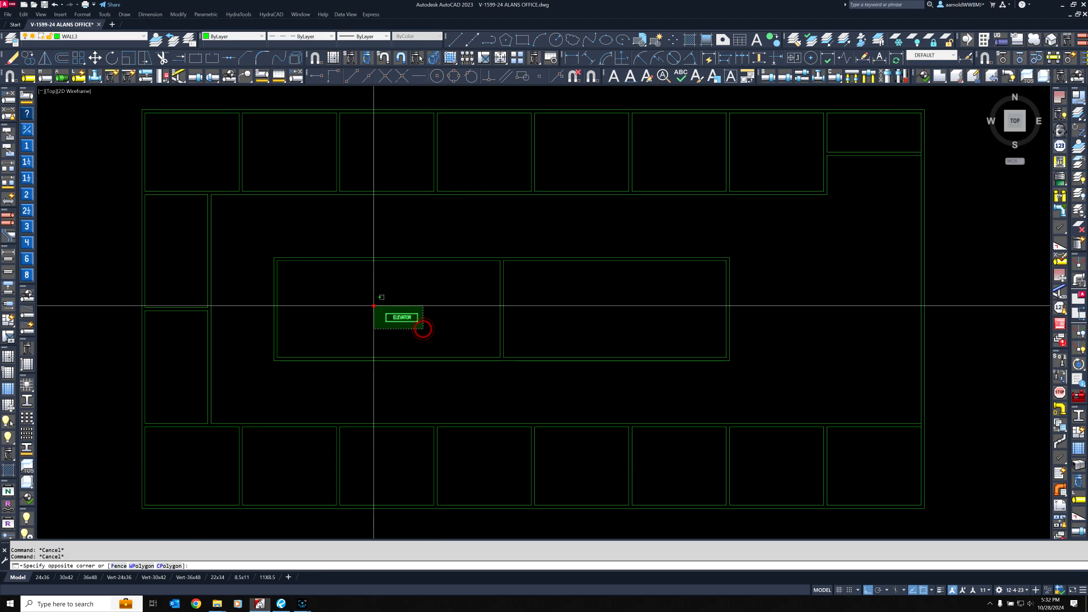
click(376, 303)
key(Delete)
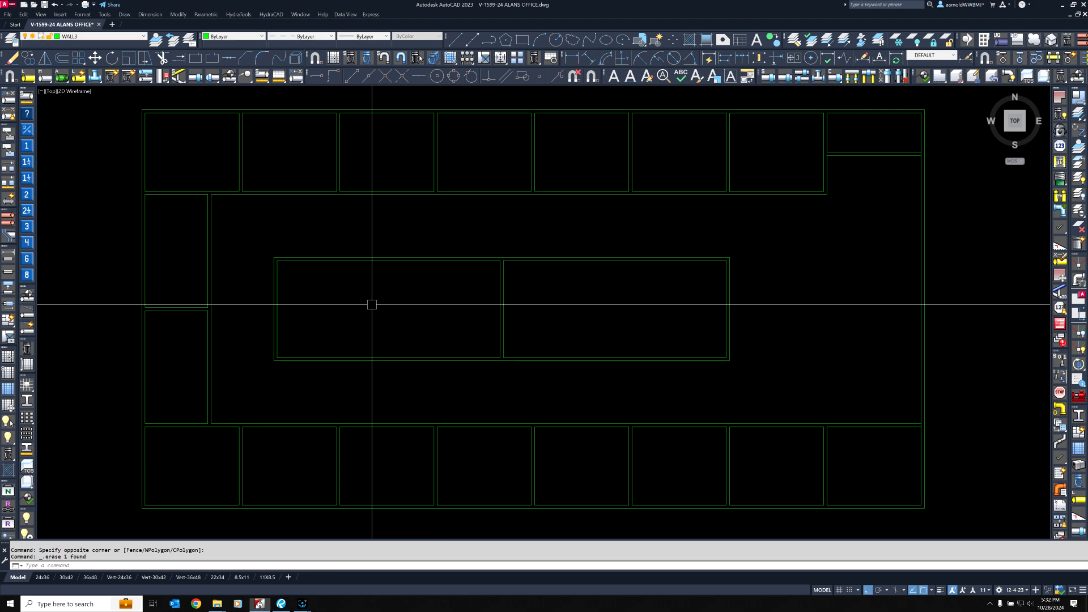
Start automatic room-number tagging at OFFICE 01 and place the first tag in the northwest office's upper-left corner.
click(15, 338)
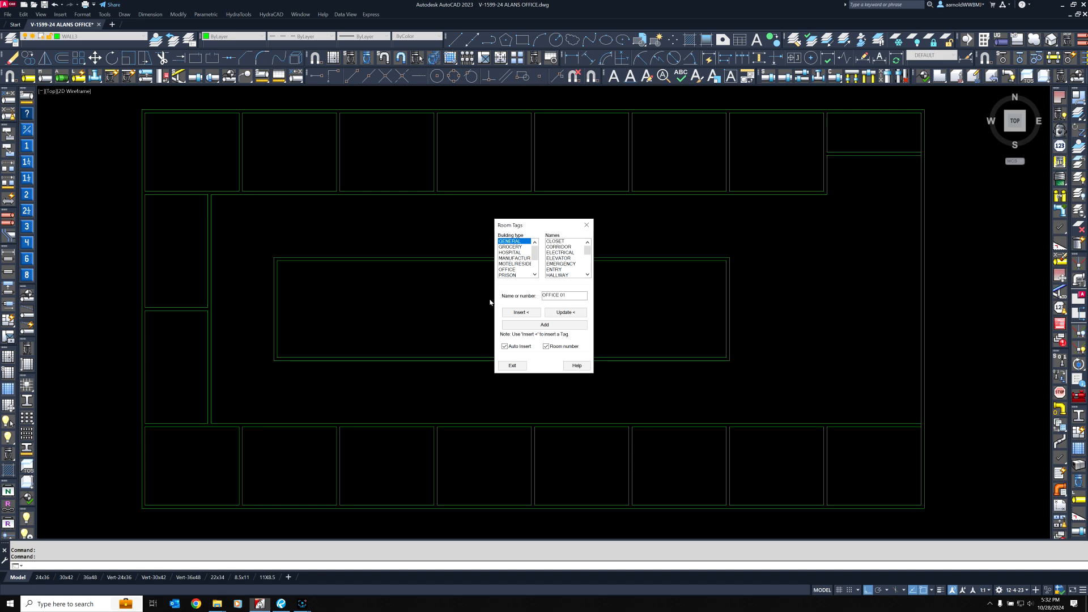
drag(554, 228, 534, 227)
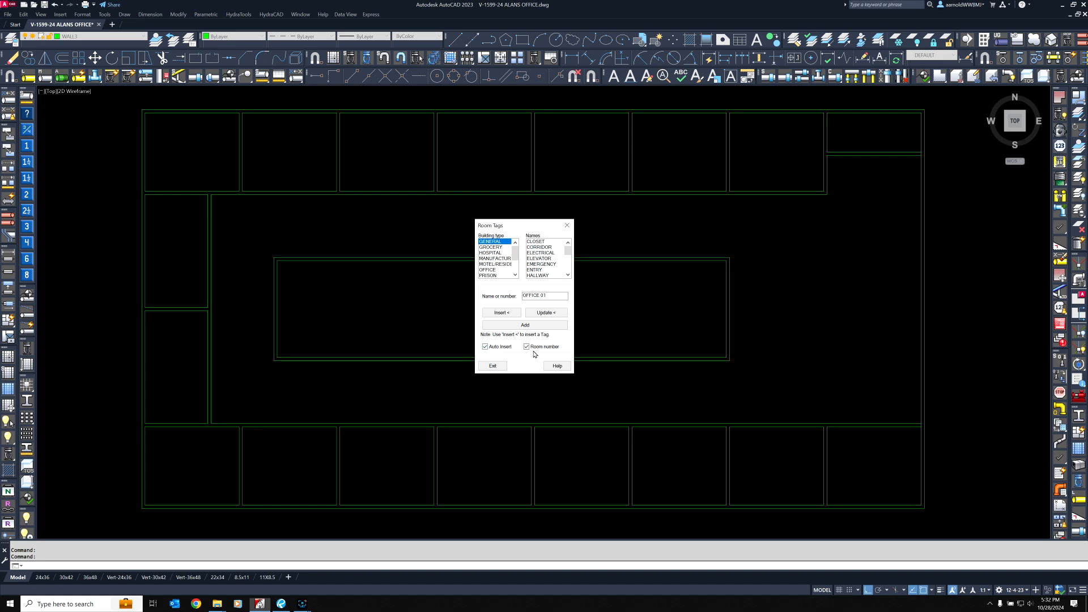
click(500, 312)
scroll(396, 272, up, 2)
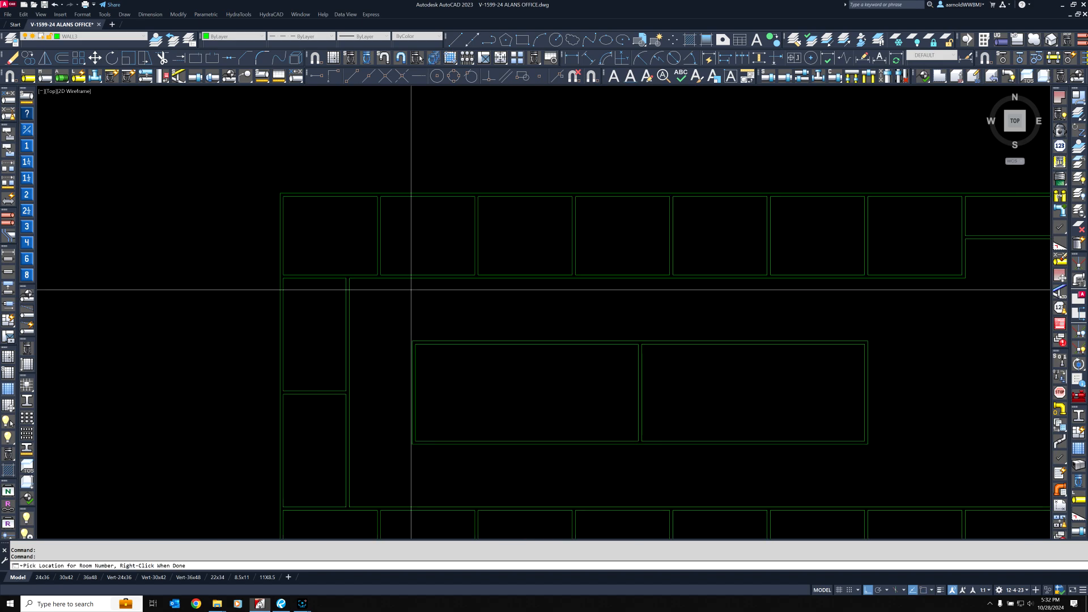
scroll(296, 198, up, 7)
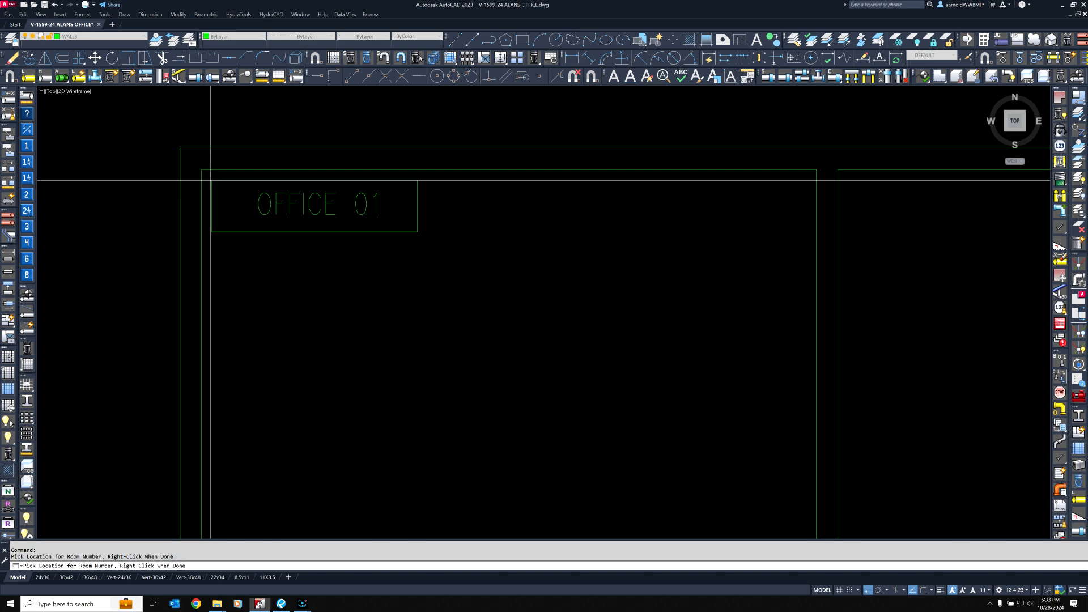
Place the OFFICE 02 and OFFICE 03 tags in the upper-left corners of the north row's second and third rooms.
scroll(210, 181, down, 7)
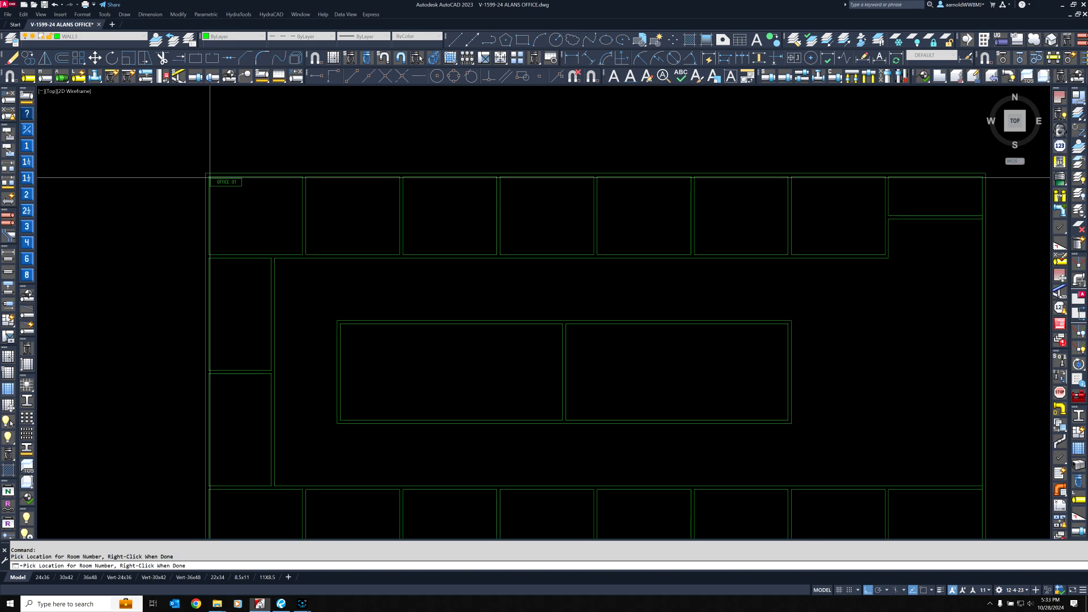
middle_drag(337, 351, 379, 220)
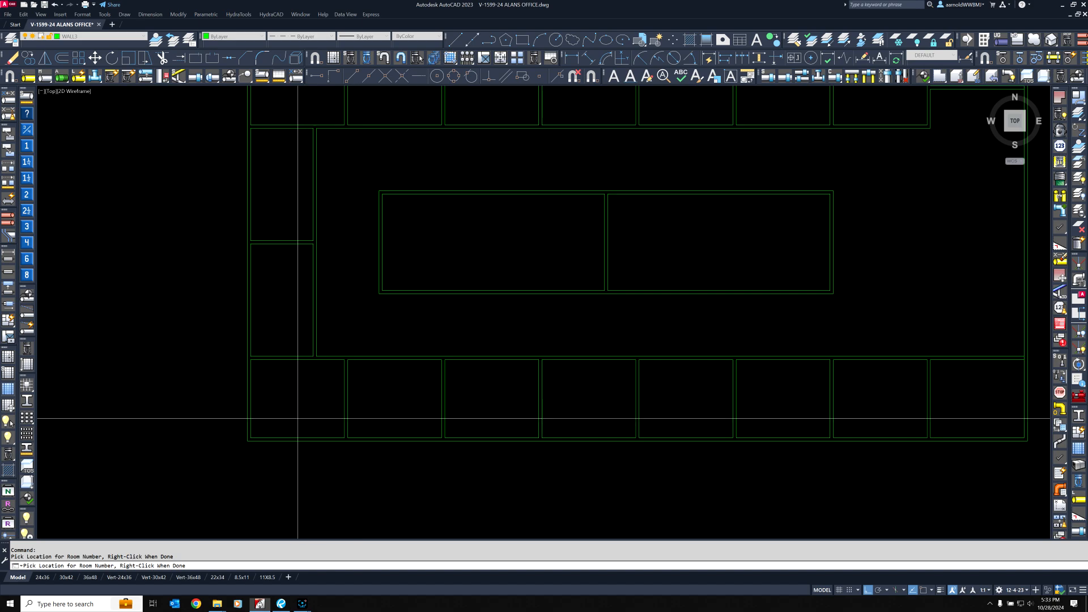
scroll(391, 395, up, 5)
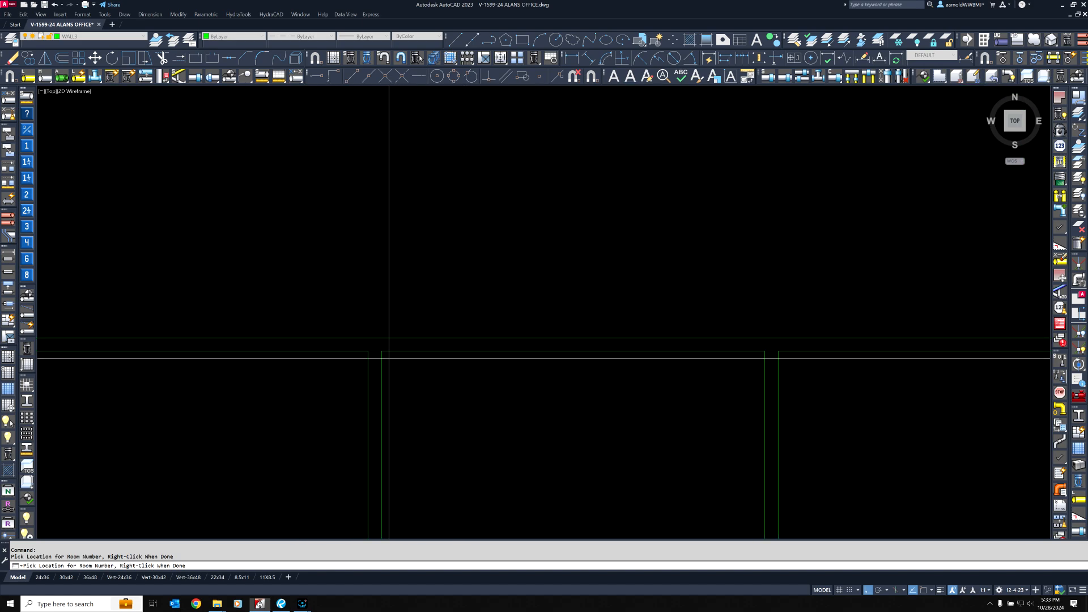
scroll(389, 356, down, 9)
scroll(365, 306, up, 8)
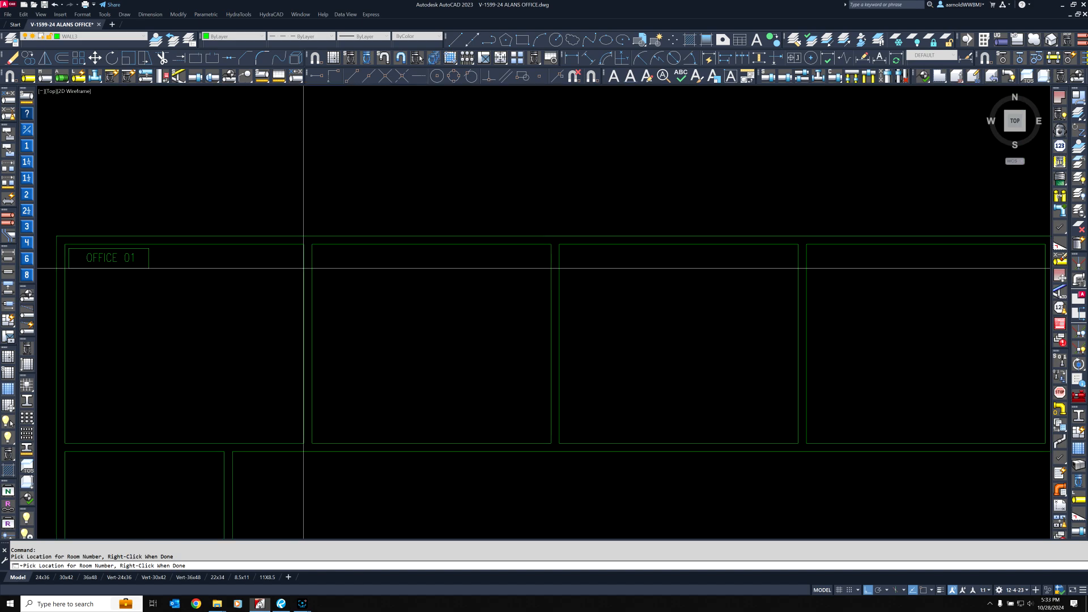
scroll(331, 242, up, 2)
click(326, 238)
scroll(326, 238, down, 2)
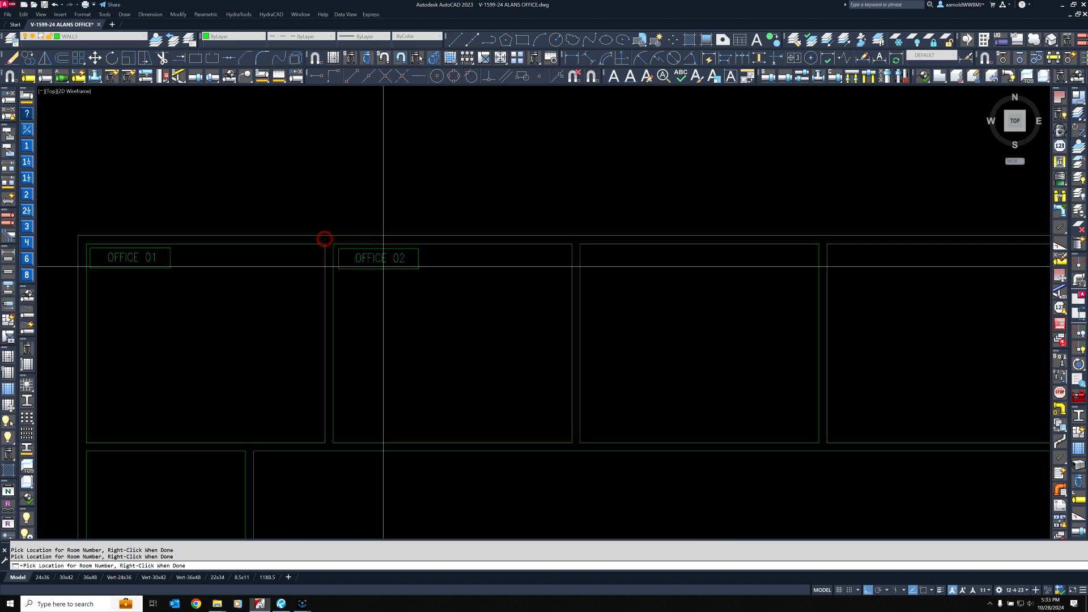
click(585, 250)
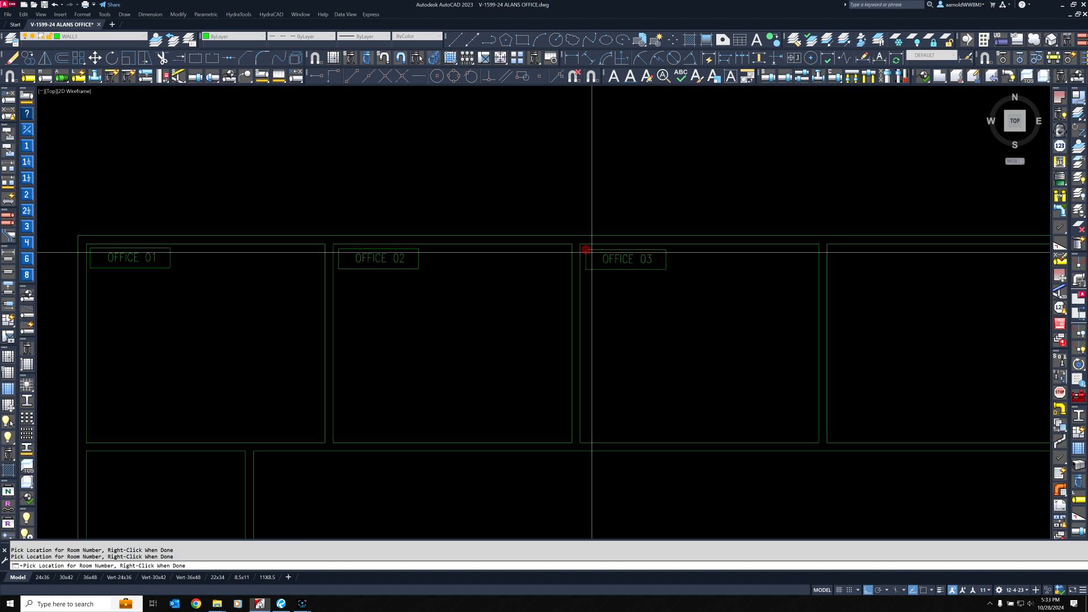
Tag the north row's fourth through seventh rooms as OFFICE 04 to OFFICE 07, each in its upper-left corner.
middle_drag(680, 269, 197, 247)
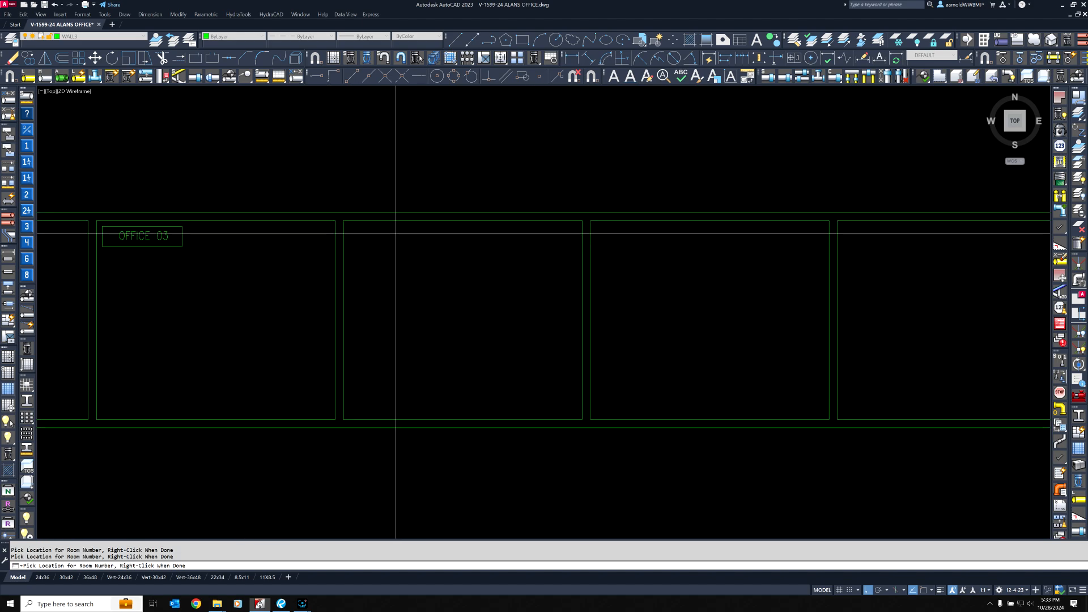
click(350, 229)
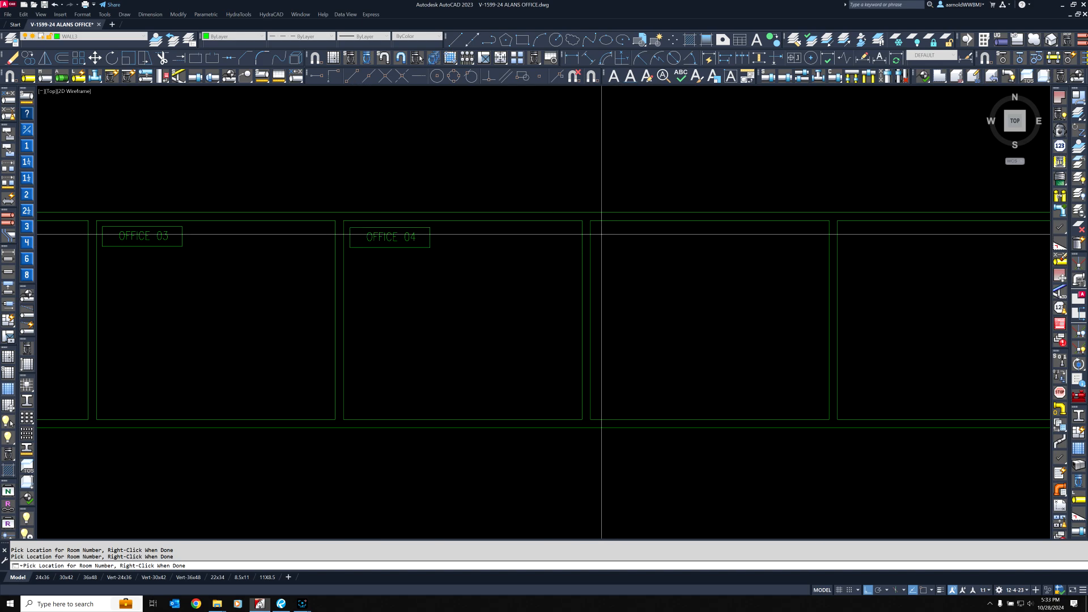
click(598, 228)
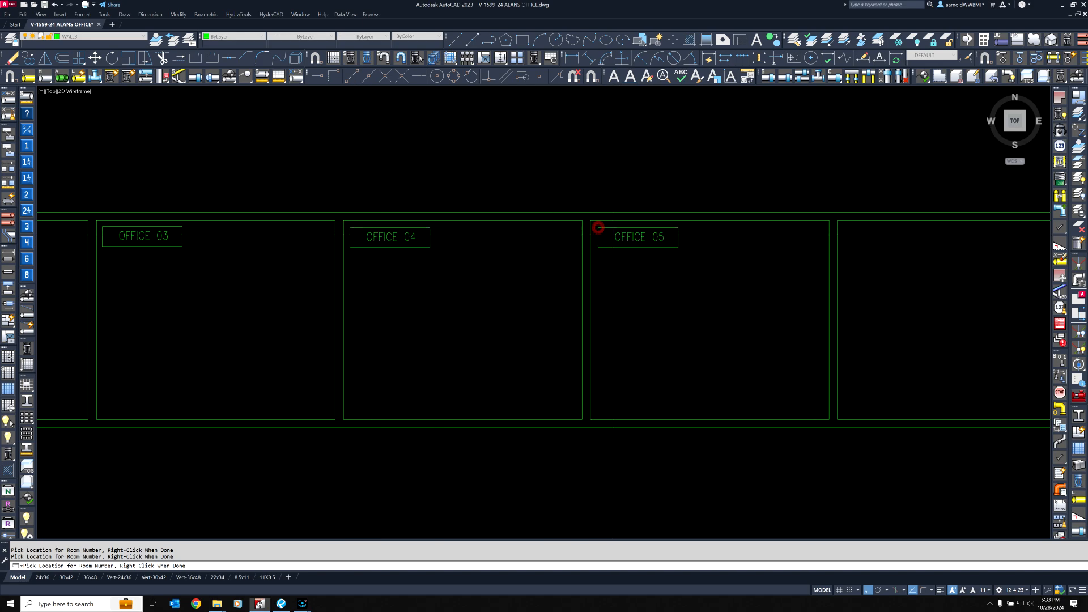
middle_drag(701, 256, 290, 262)
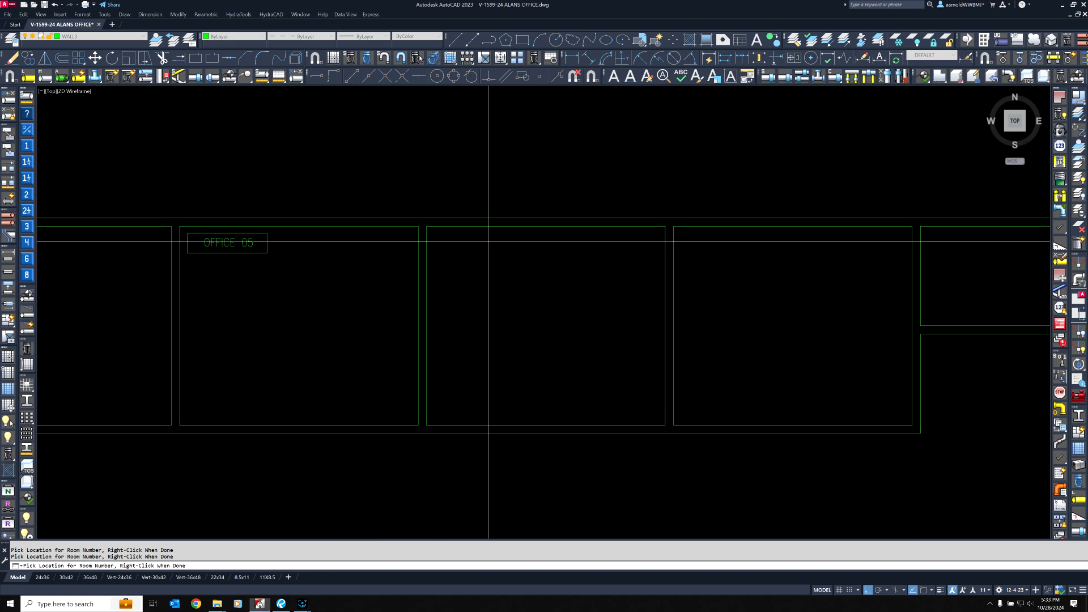
click(433, 233)
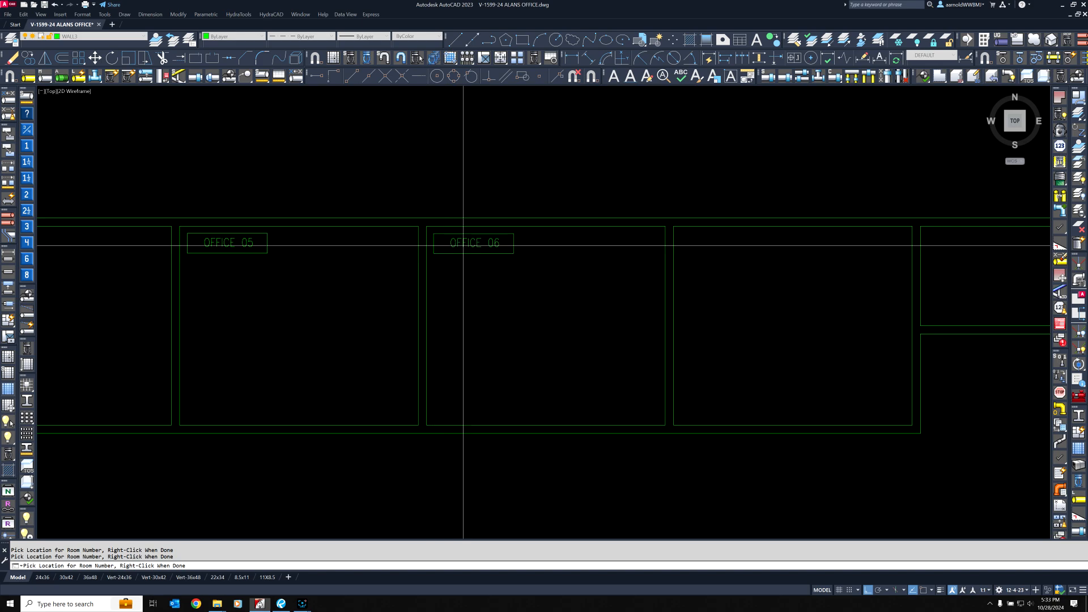
click(679, 233)
Place the OFFICE 08, OFFICE 09 and OFFICE 10 tags in the first three rooms of the south row, starting at the west end.
middle_drag(803, 273, 210, 231)
scroll(449, 242, down, 3)
middle_drag(227, 280, 664, 233)
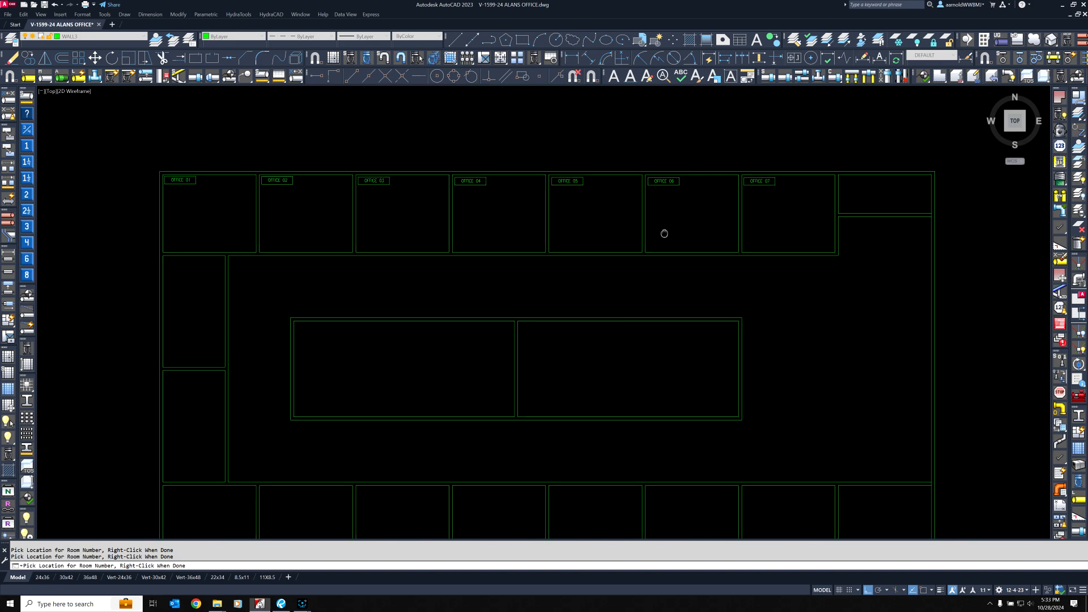
middle_drag(357, 386, 575, 223)
scroll(370, 329, up, 3)
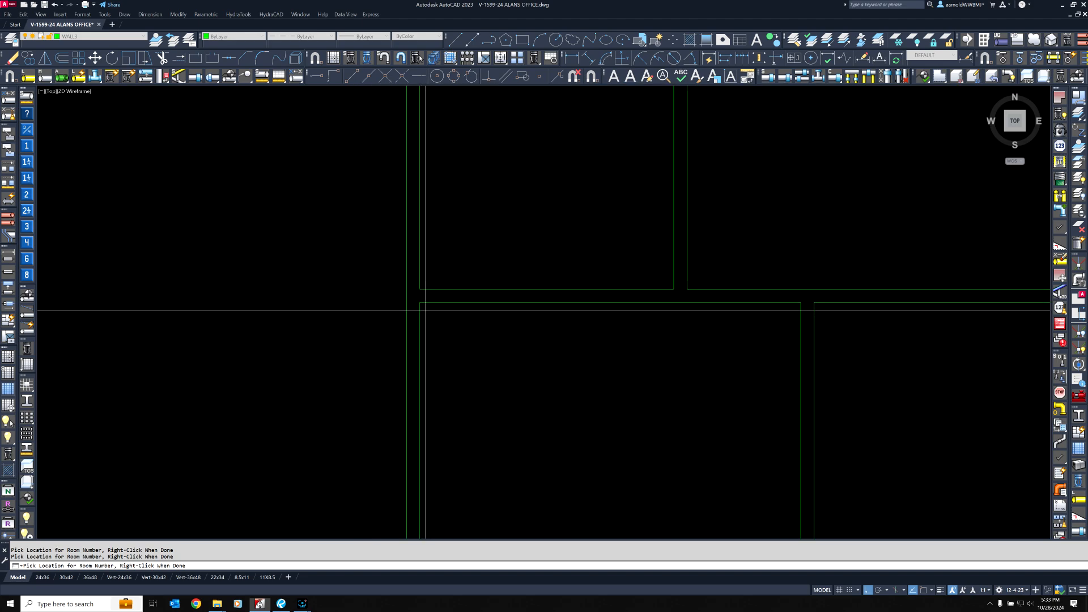
click(427, 309)
middle_drag(629, 346, 107, 289)
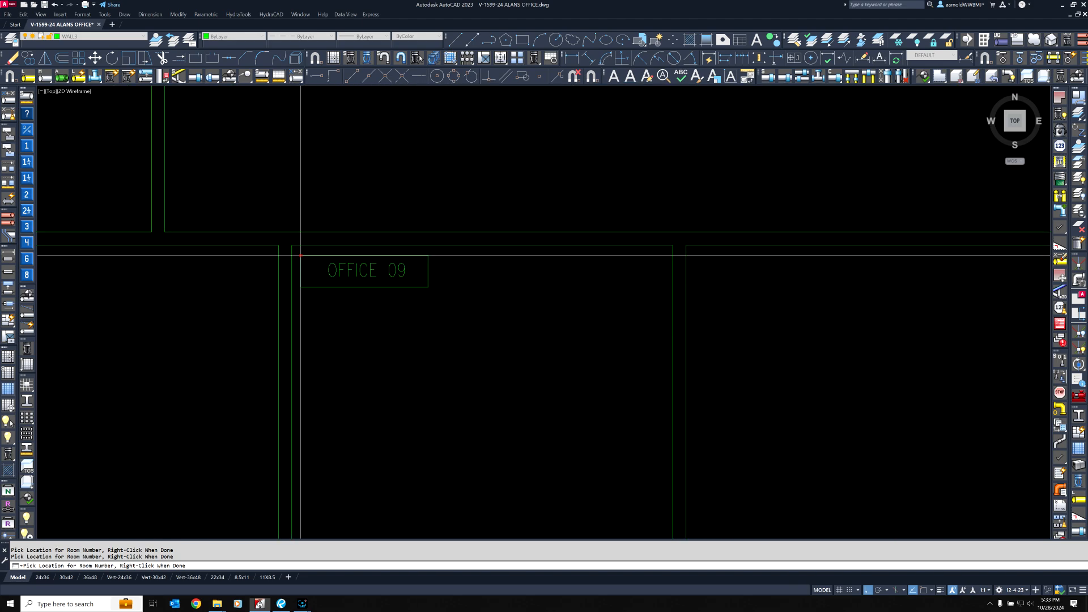
click(695, 256)
Tag the remaining five south-row rooms as OFFICE 11 to OFFICE 15, each in its upper-left corner.
middle_drag(829, 319, 4, 259)
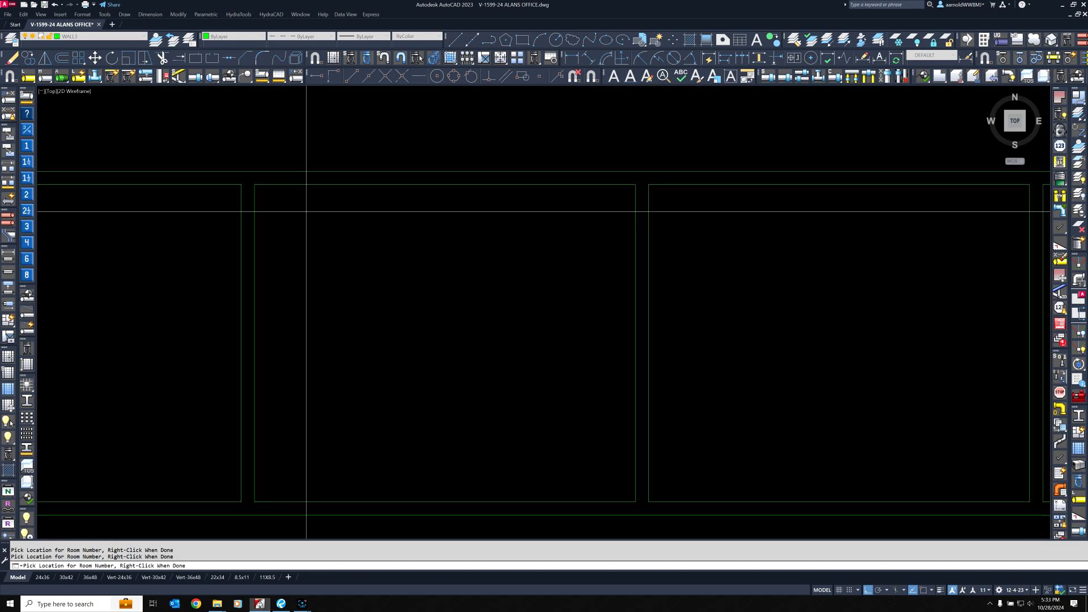
click(264, 195)
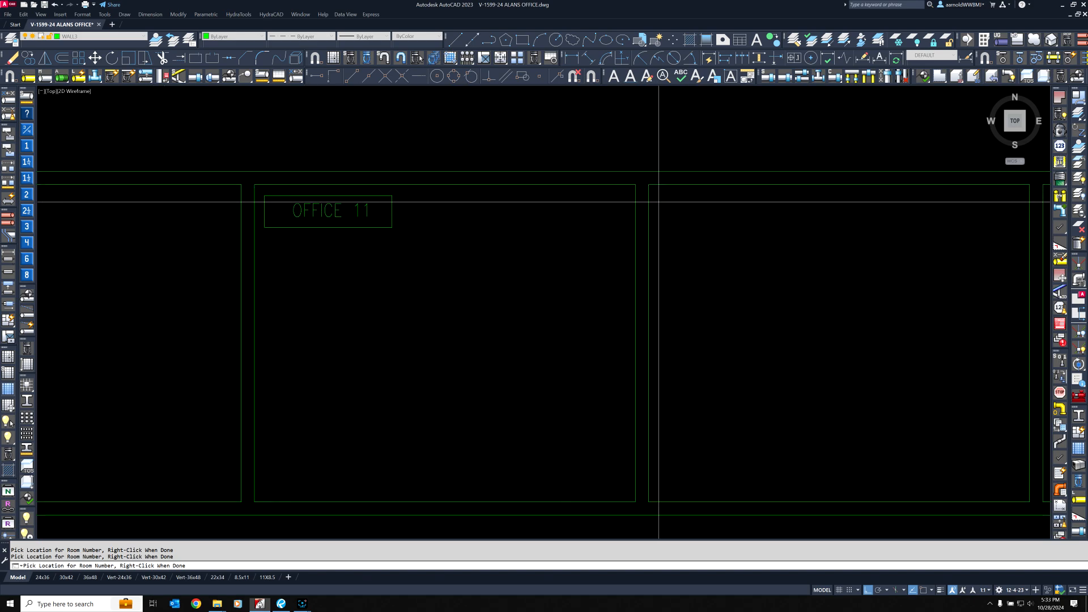
click(659, 196)
middle_drag(708, 198, 26, 209)
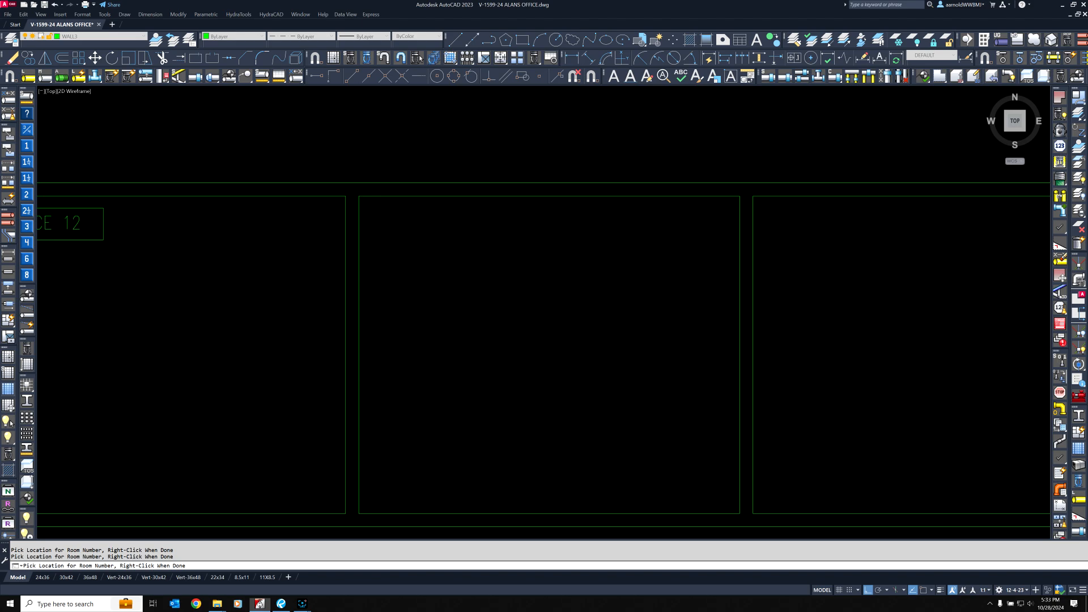
click(369, 207)
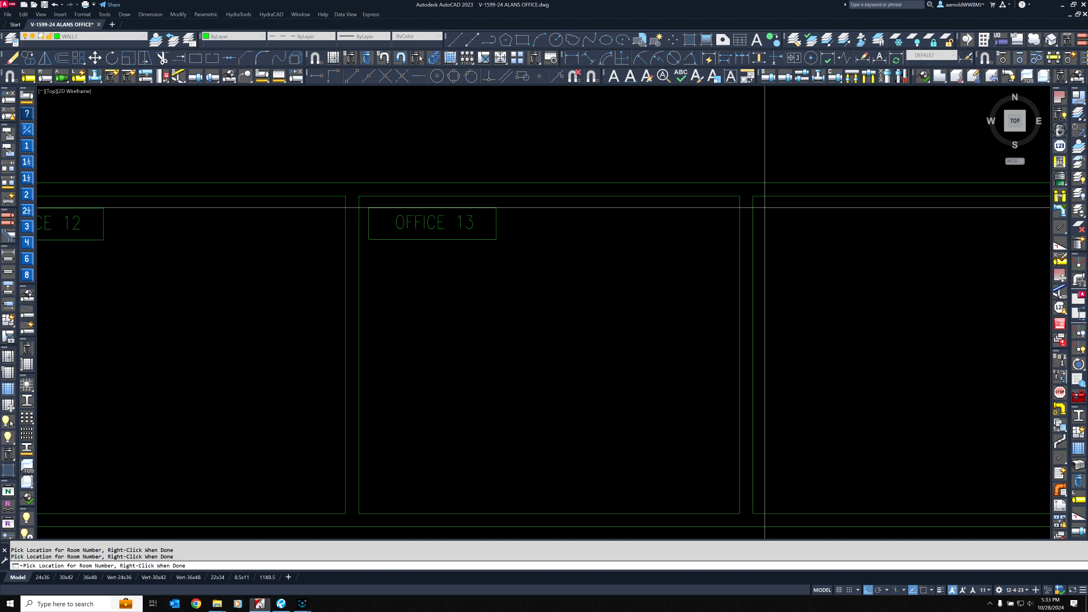
click(762, 207)
mouse_move(852, 269)
middle_down()
mouse_move(550, 280)
mouse_move(81, 268)
middle_up()
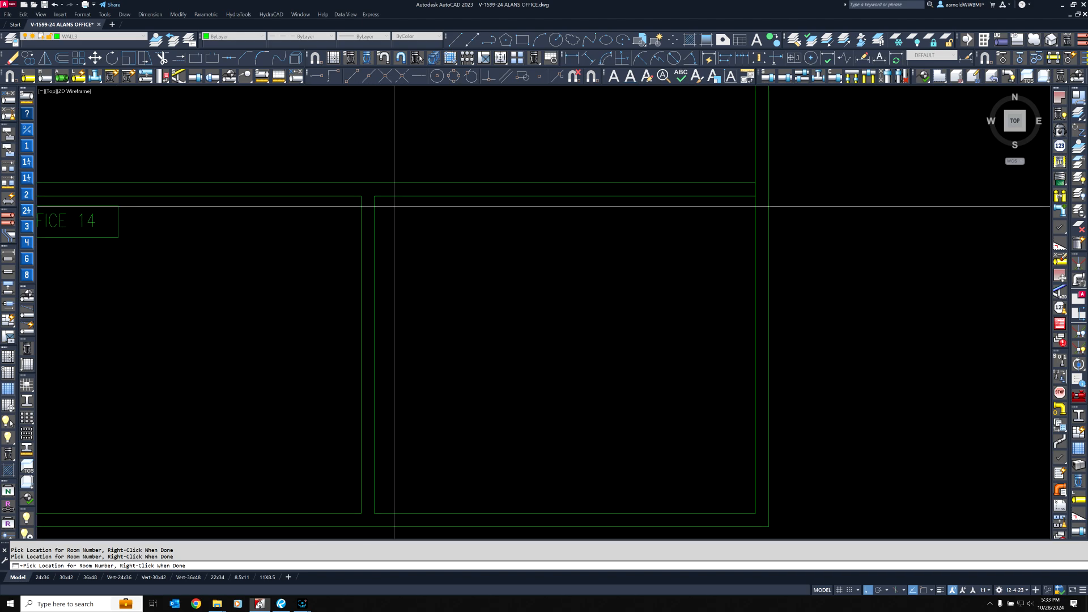
click(387, 208)
Place the OFFICE 16 tag in the southern of the two west-side rooms, end the numbering, and change the tag's text to RESTROOM.
scroll(421, 263, down, 2)
scroll(421, 262, down, 2)
middle_drag(389, 296, 503, 296)
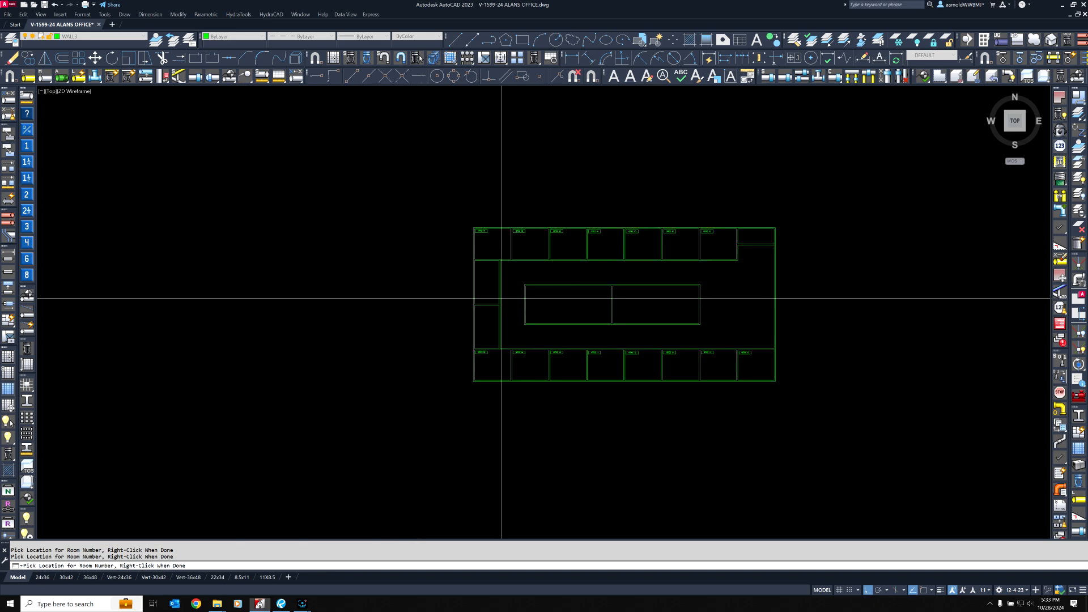
scroll(481, 310, up, 4)
scroll(480, 310, up, 4)
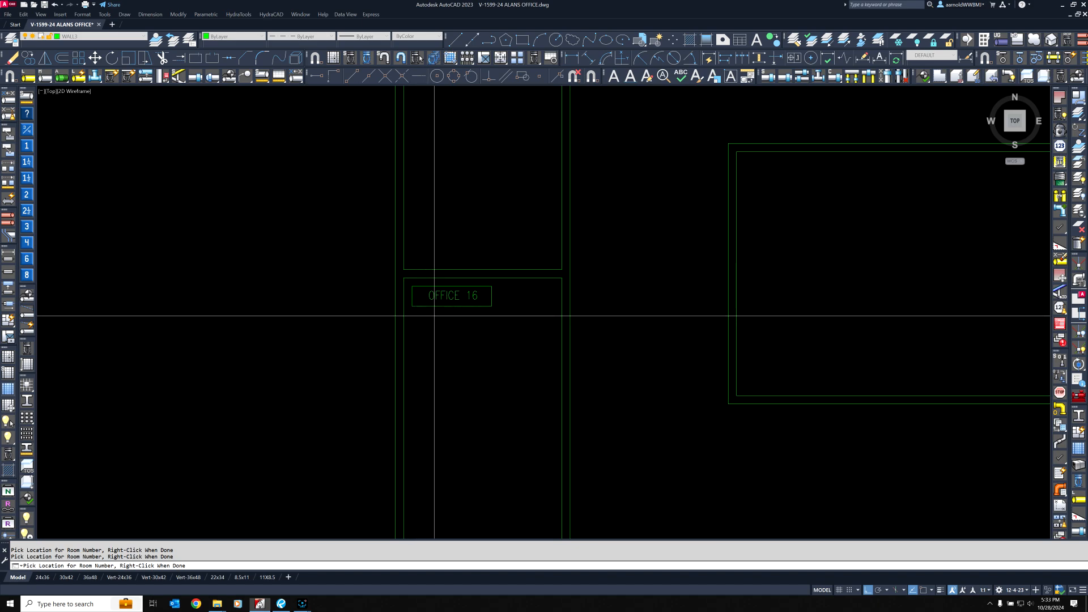
click(438, 300)
right_click(438, 300)
key(Escape)
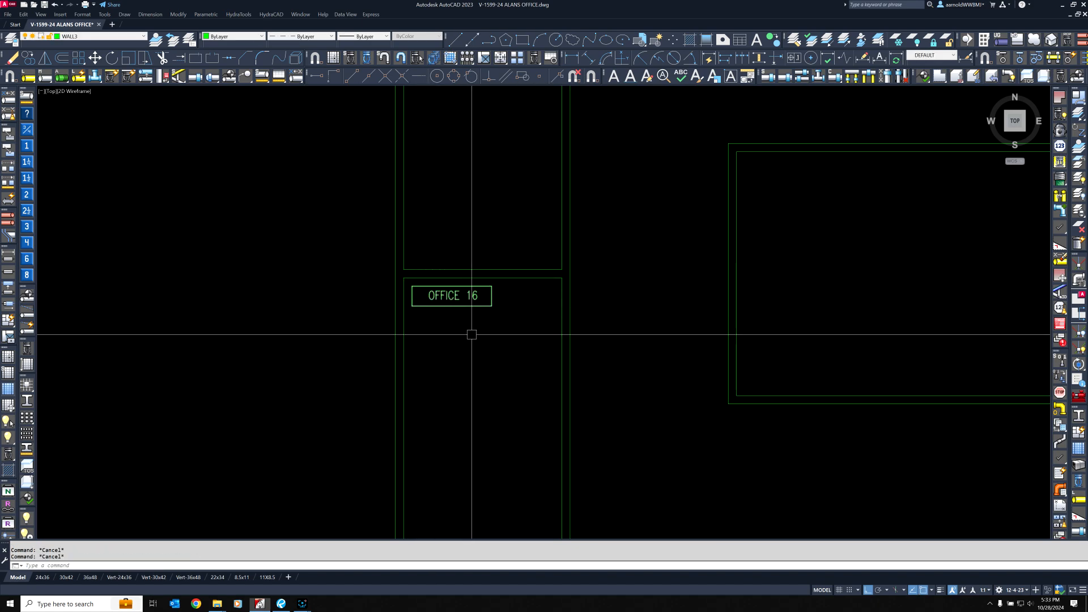
double_click(451, 300)
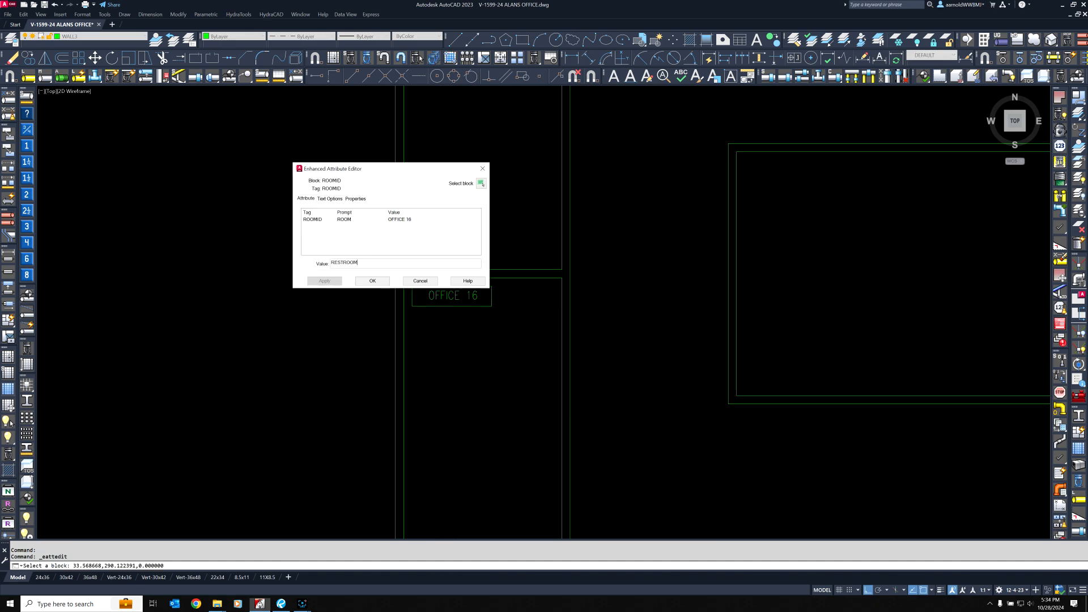
key(Return)
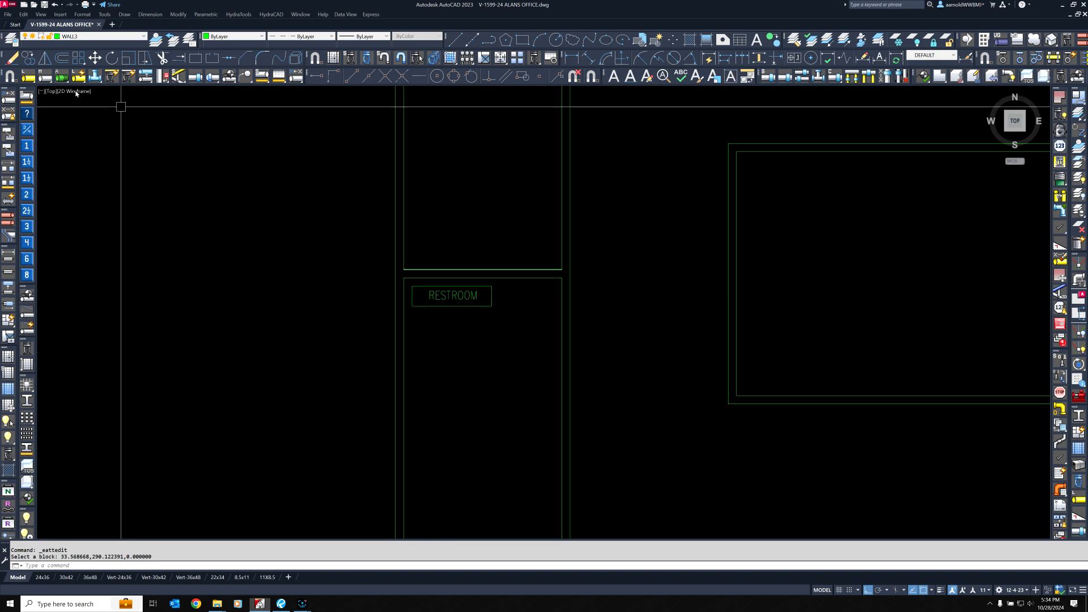
Copy the RESTROOM tag straight up into the northern west-side room, just above the dividing wall.
click(28, 58)
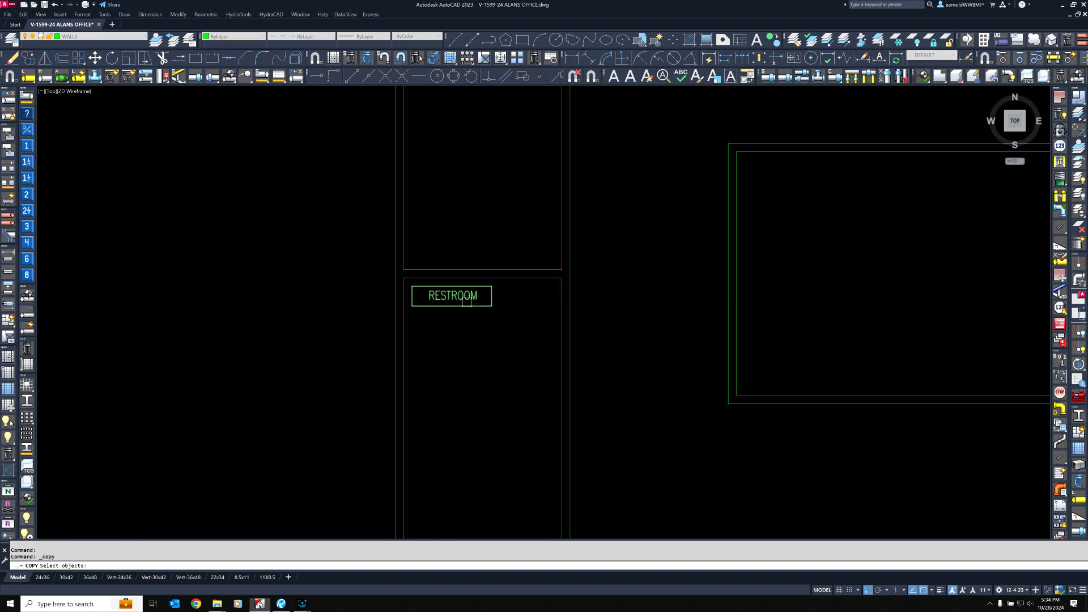
key(Return)
click(483, 462)
click(496, 418)
key(Return)
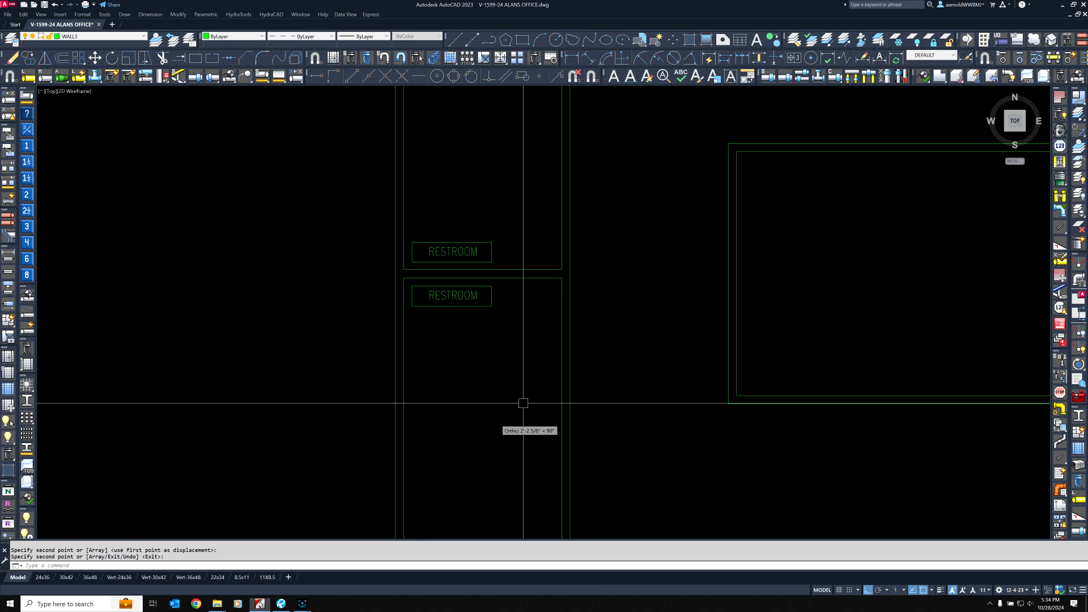
Copy the upper RESTROOM tag into the upper-left corner of the central block's west room, with ortho mode off.
middle_drag(547, 359, 424, 414)
scroll(424, 414, down, 4)
middle_drag(506, 385, 392, 331)
key(Return)
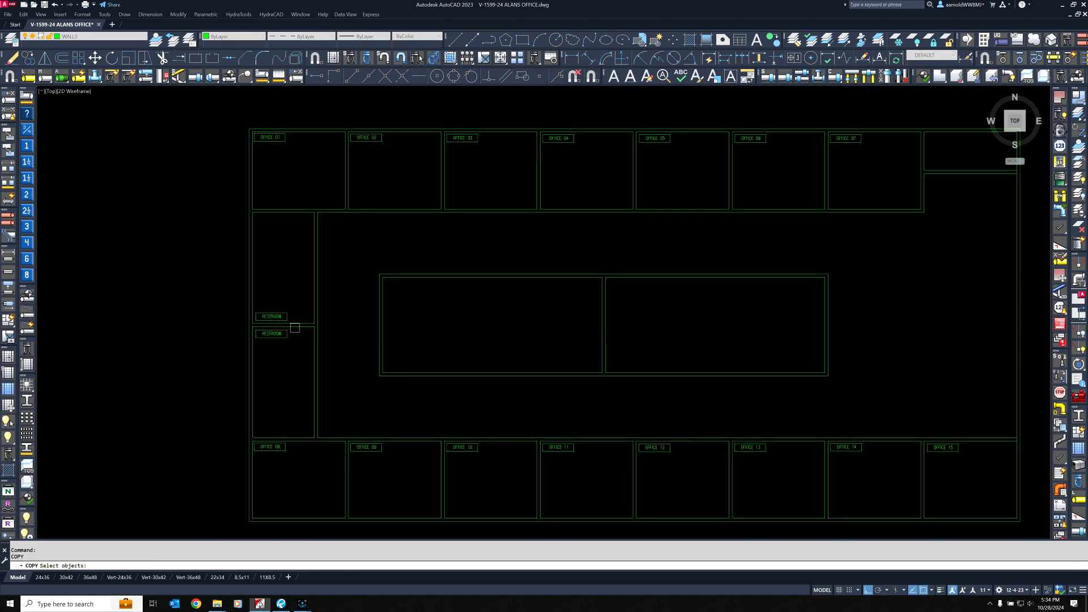
click(279, 314)
key(Return)
click(287, 312)
key(F8)
scroll(577, 316, up, 3)
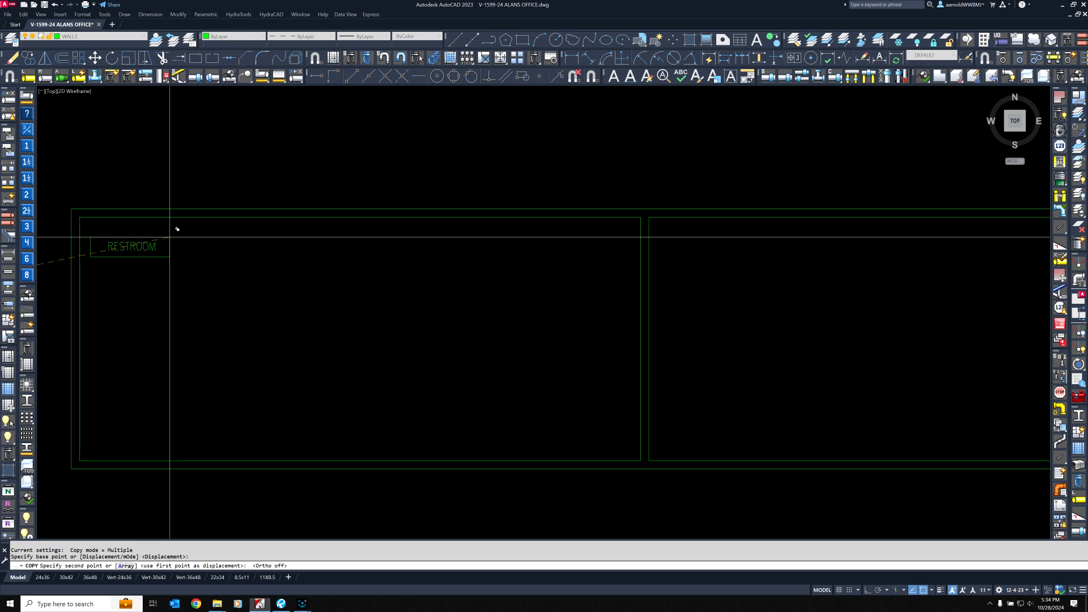
key(F8)
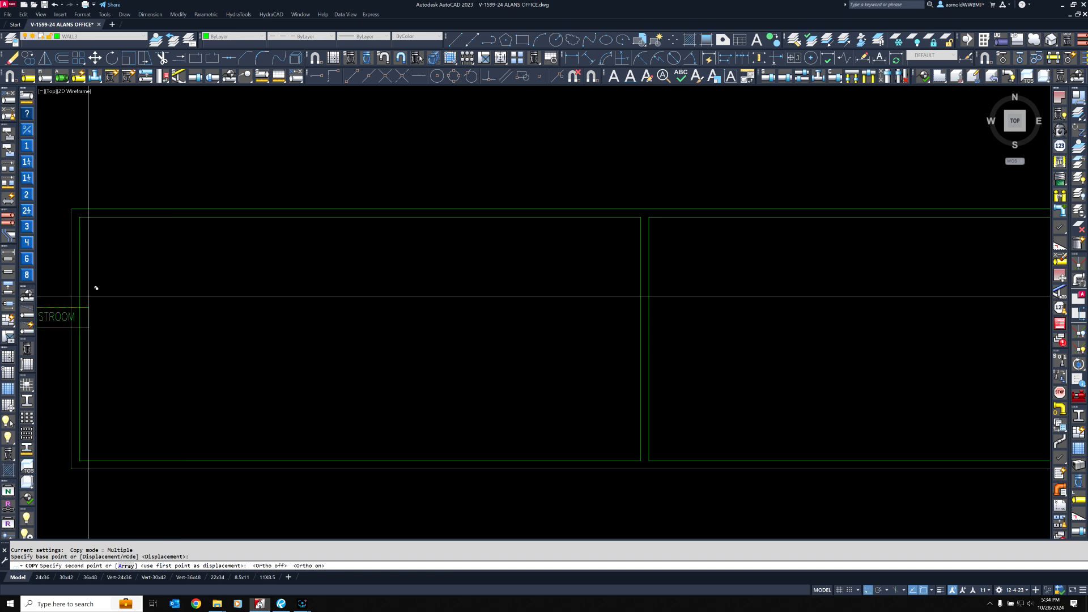
click(302, 604)
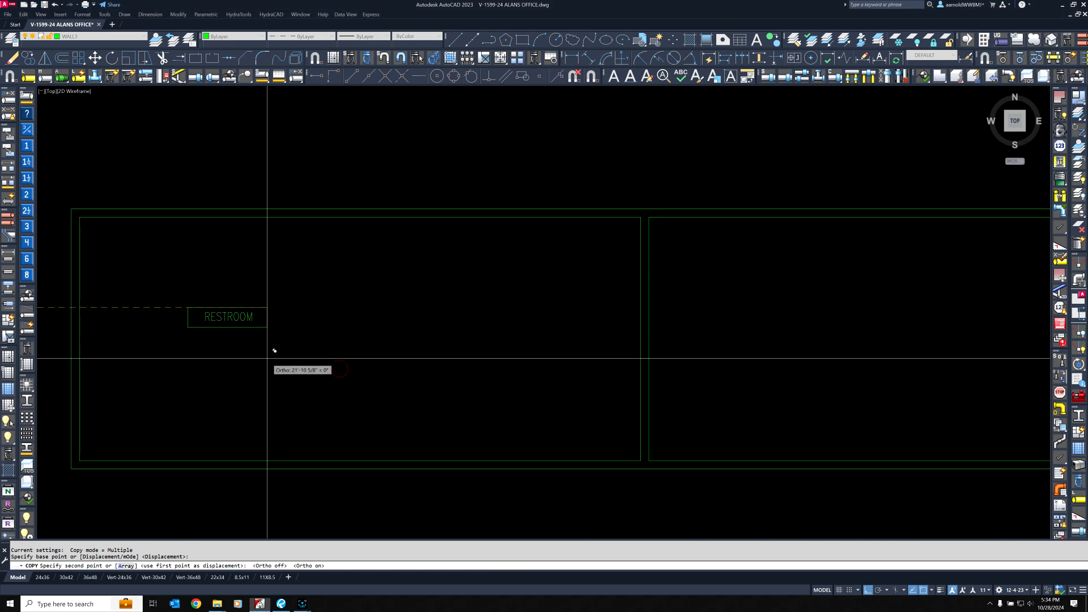
click(867, 589)
scroll(431, 360, down, 4)
scroll(433, 306, up, 2)
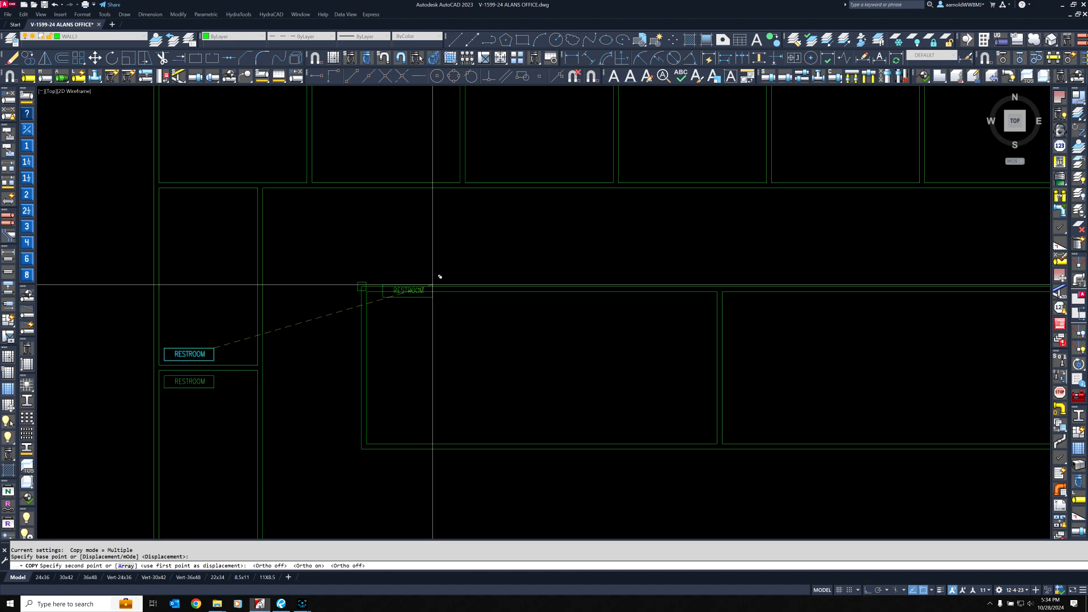
scroll(440, 277, up, 2)
click(415, 305)
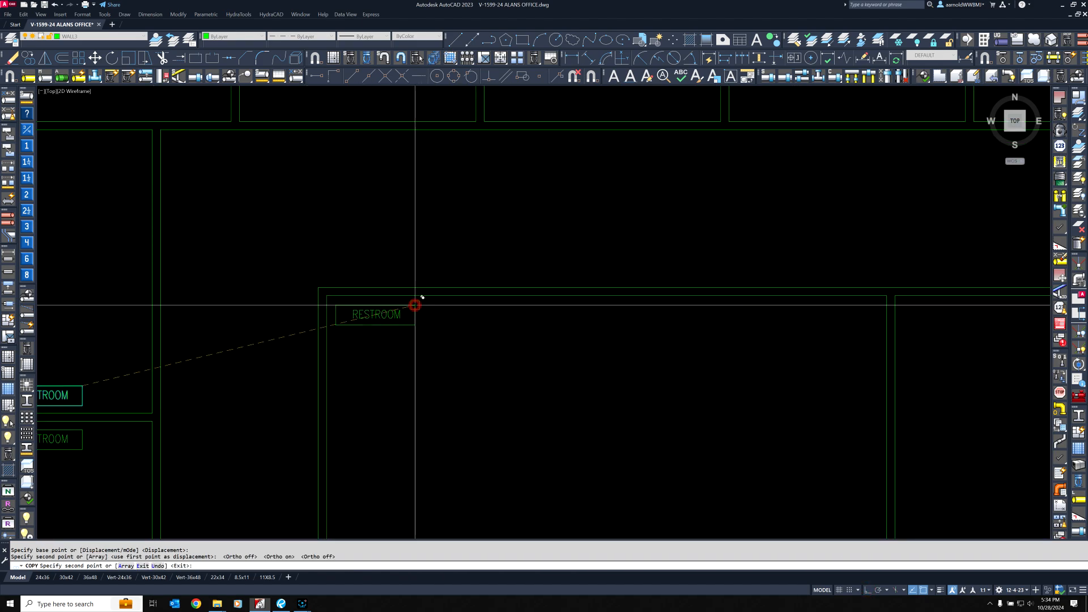
Copy the RESTROOM tag to the top of the central block's dividing wall and, with object snap off, into the small northeast room's upper-left corner.
scroll(415, 302, down, 5)
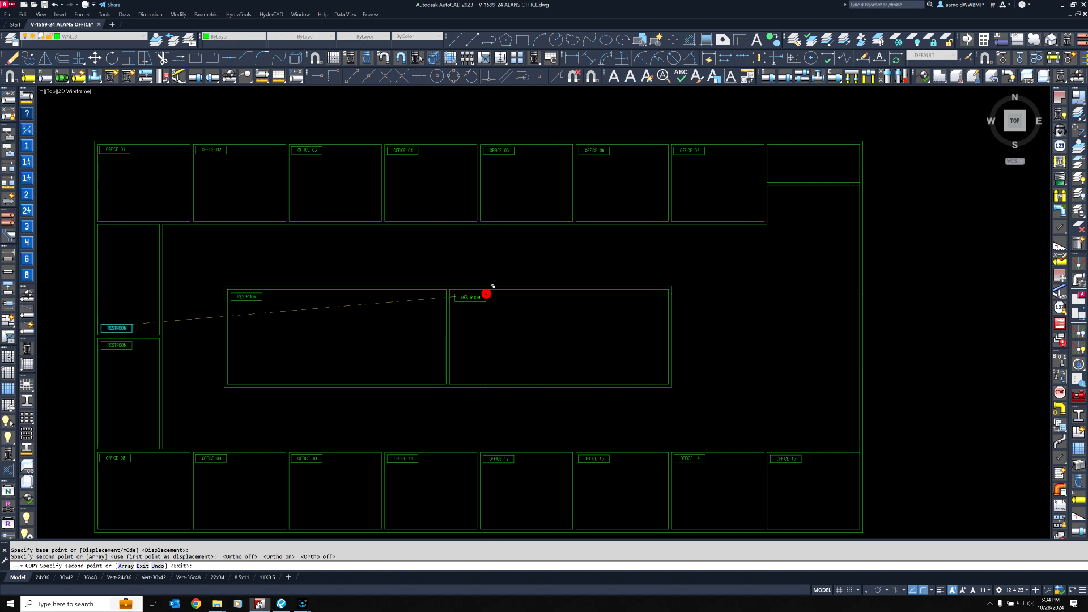
click(450, 289)
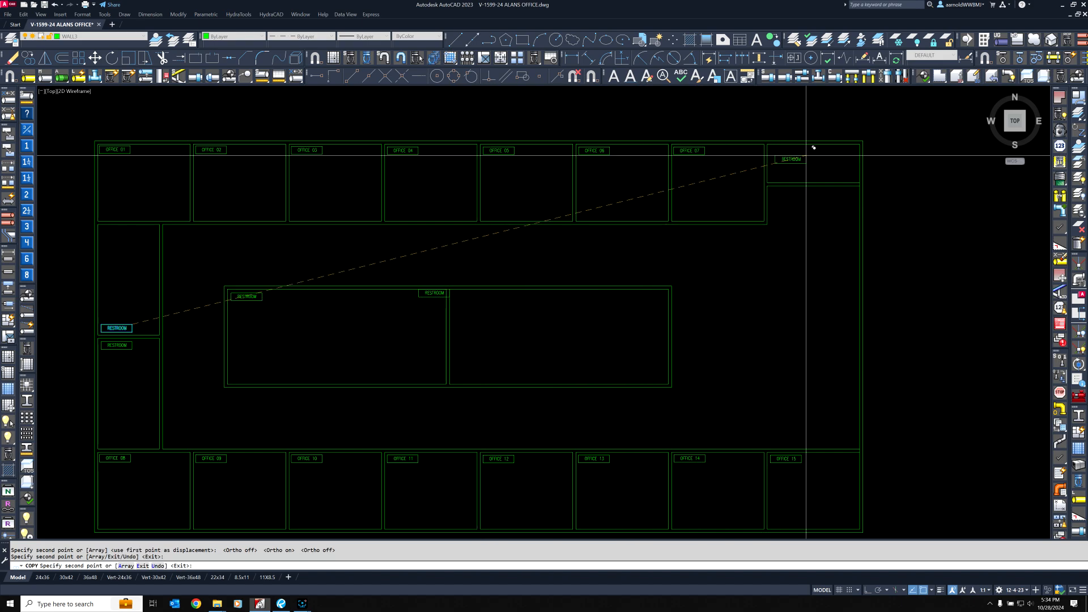
scroll(805, 150, up, 4)
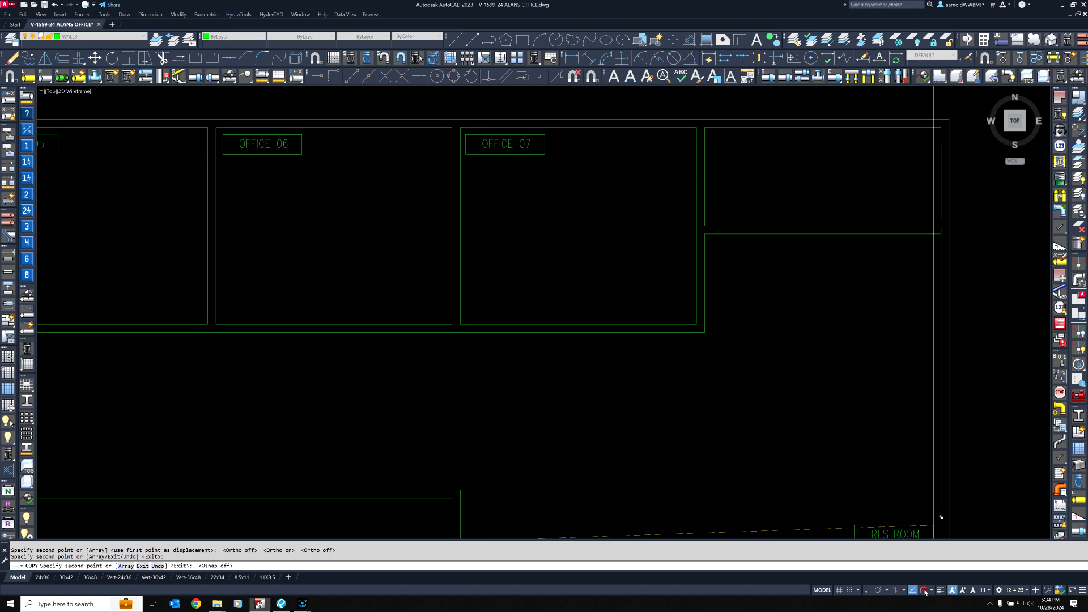
middle_drag(784, 217, 768, 330)
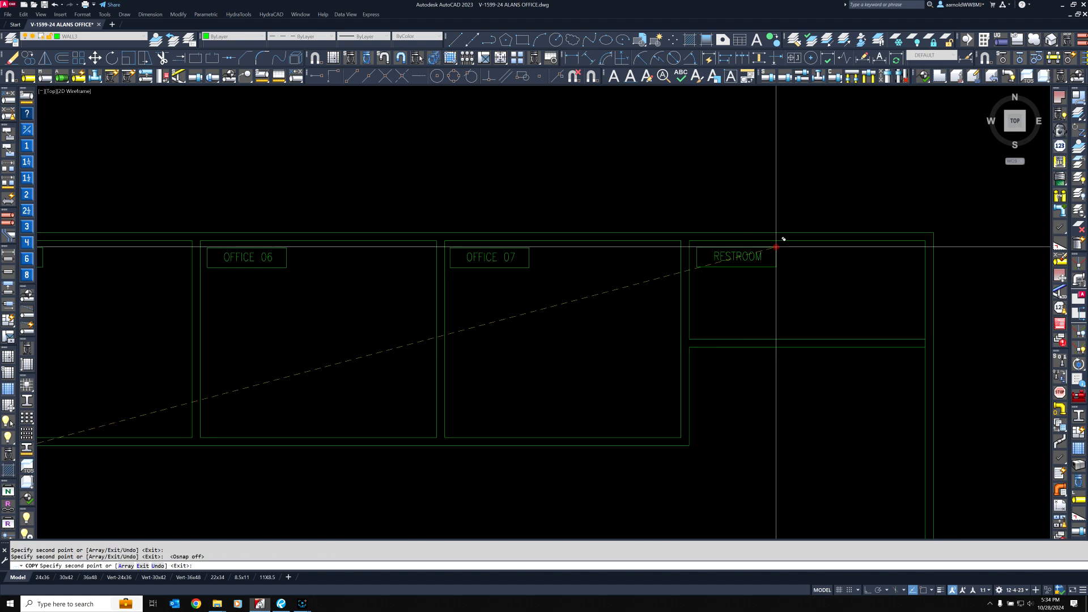
click(775, 247)
scroll(776, 247, down, 4)
key(Return)
Move the RESTROOM tag on the central block's dividing wall into the east room's upper-left corner.
middle_drag(386, 386, 484, 340)
scroll(494, 345, up, 2)
click(503, 349)
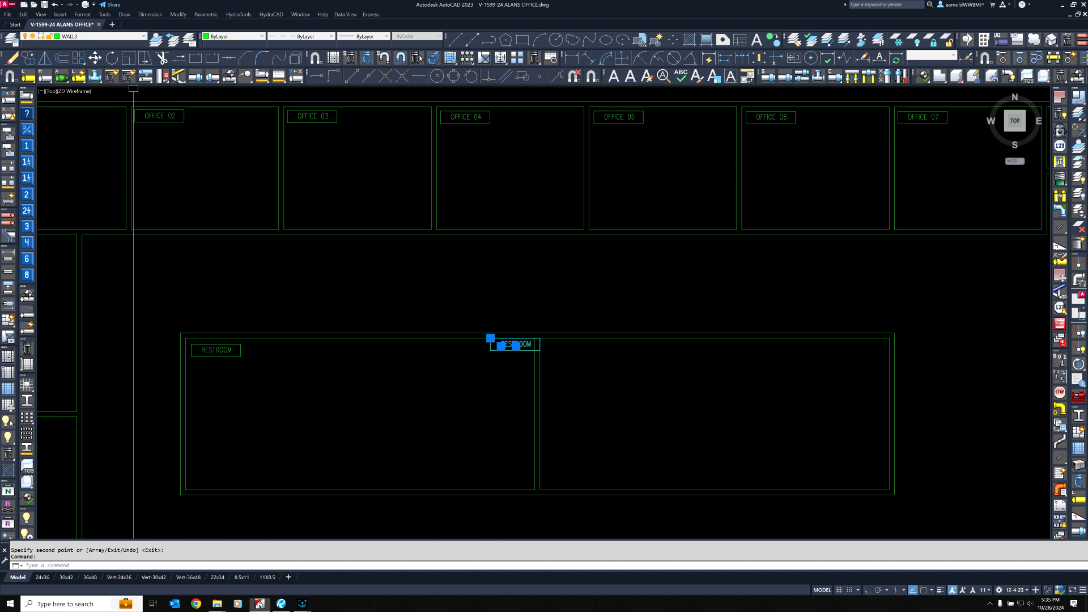
click(95, 59)
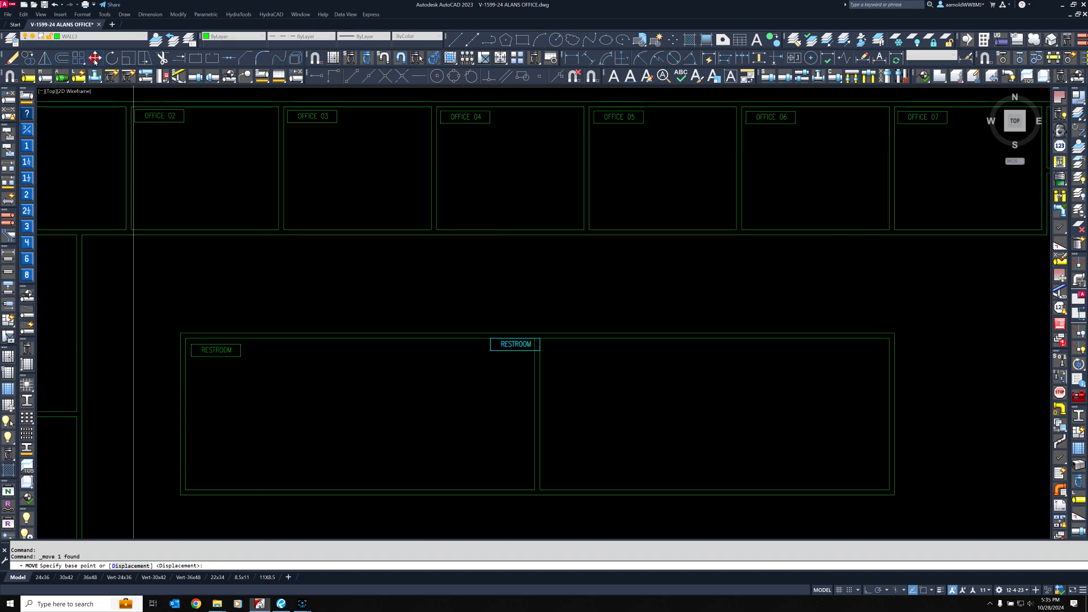
click(261, 437)
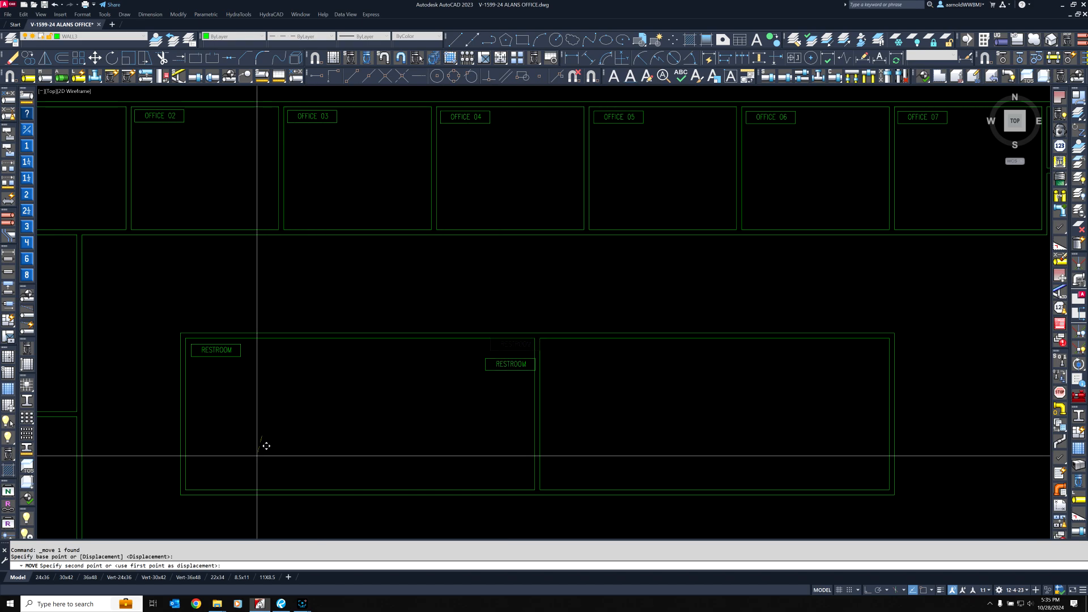
click(315, 439)
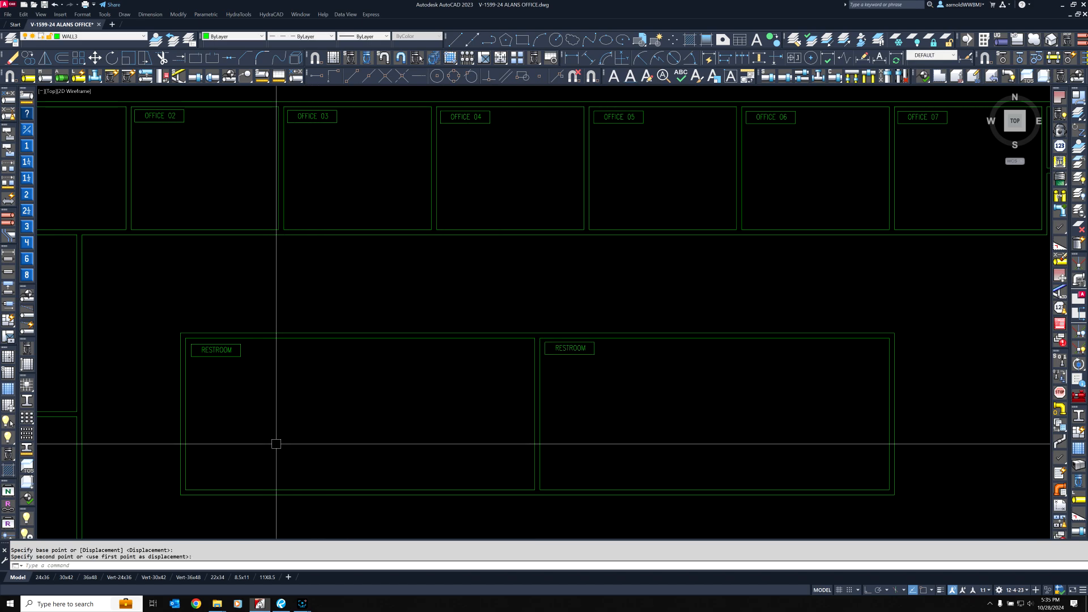
Change the room tag in the central block's west room to CONF. RM A.
scroll(426, 351, down, 2)
scroll(399, 342, up, 2)
double_click(365, 321)
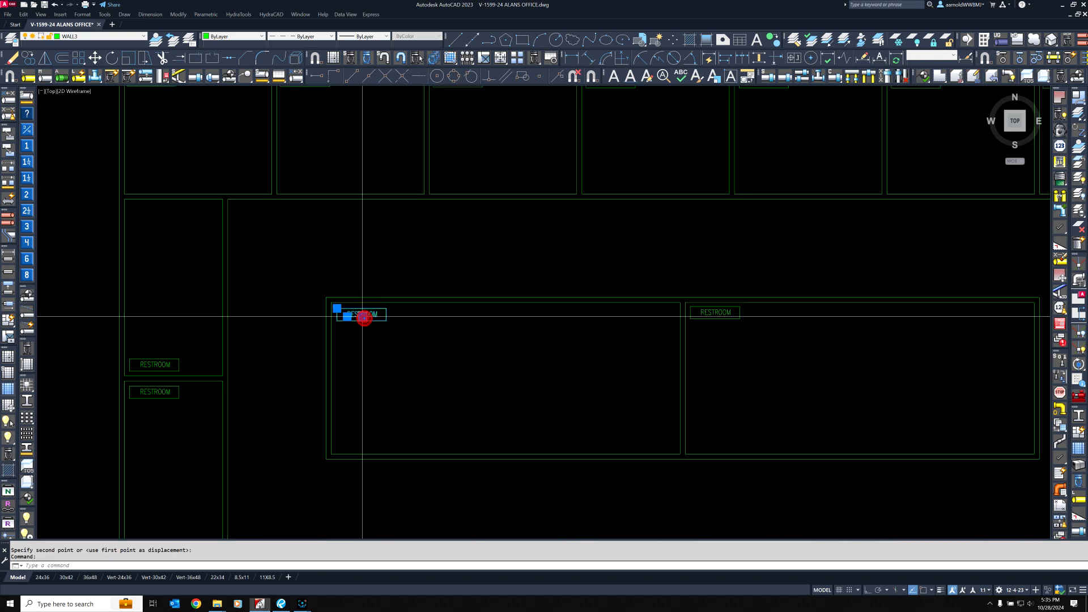
text(ONF. RM A)
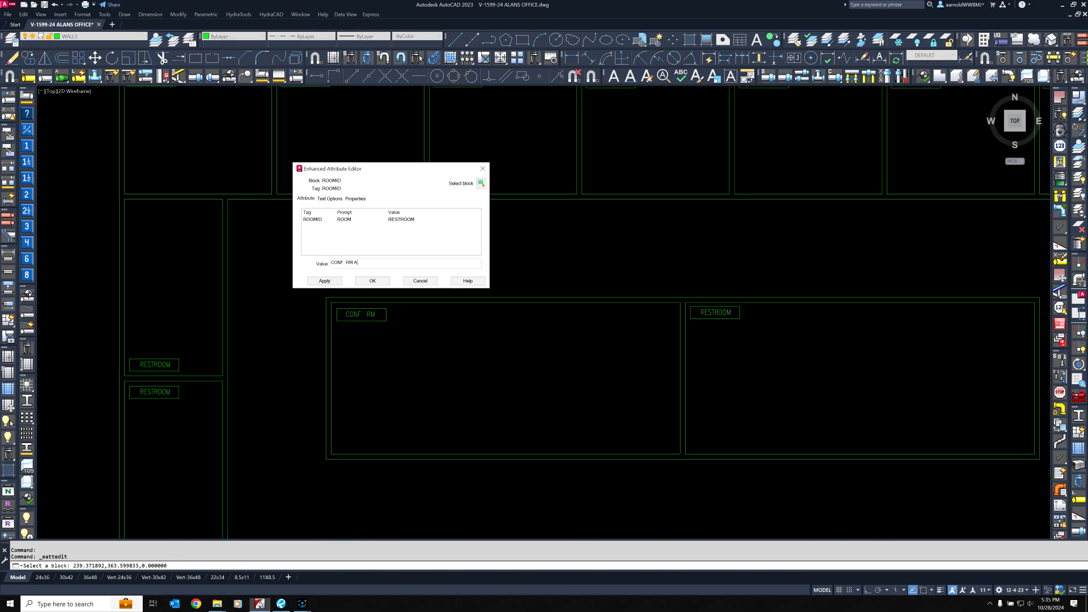
key(Return)
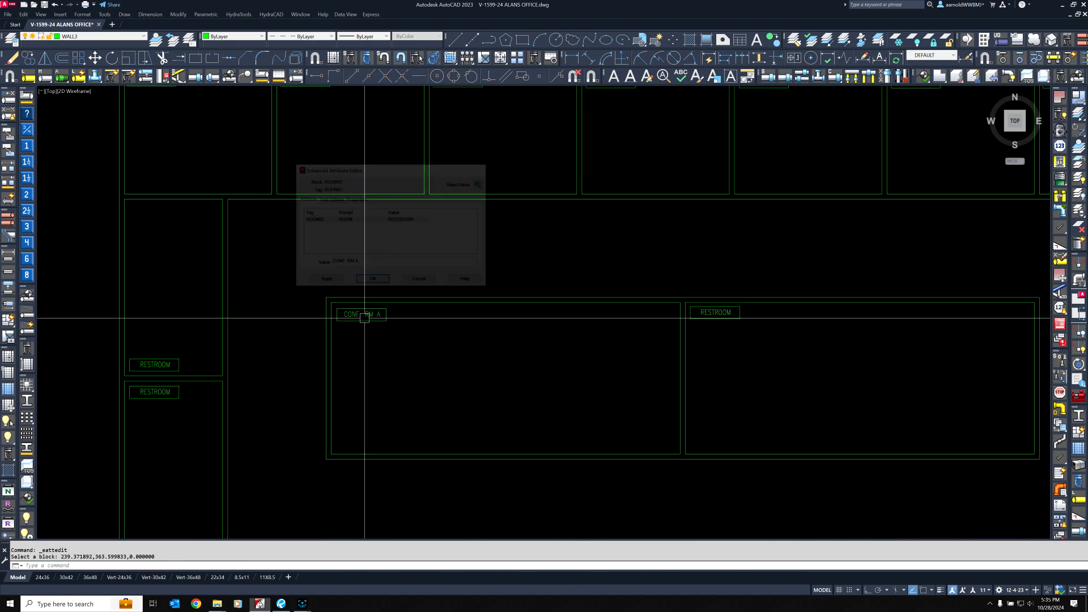
Change the room tag in the central block's east room to CONF. RM B.
double_click(715, 313)
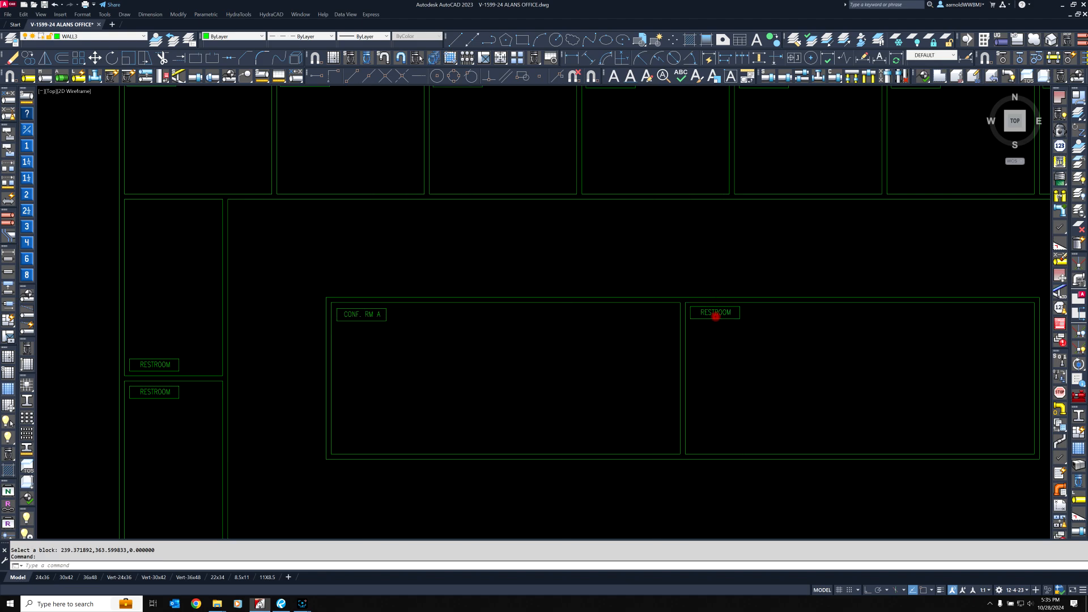
text(CONF. )
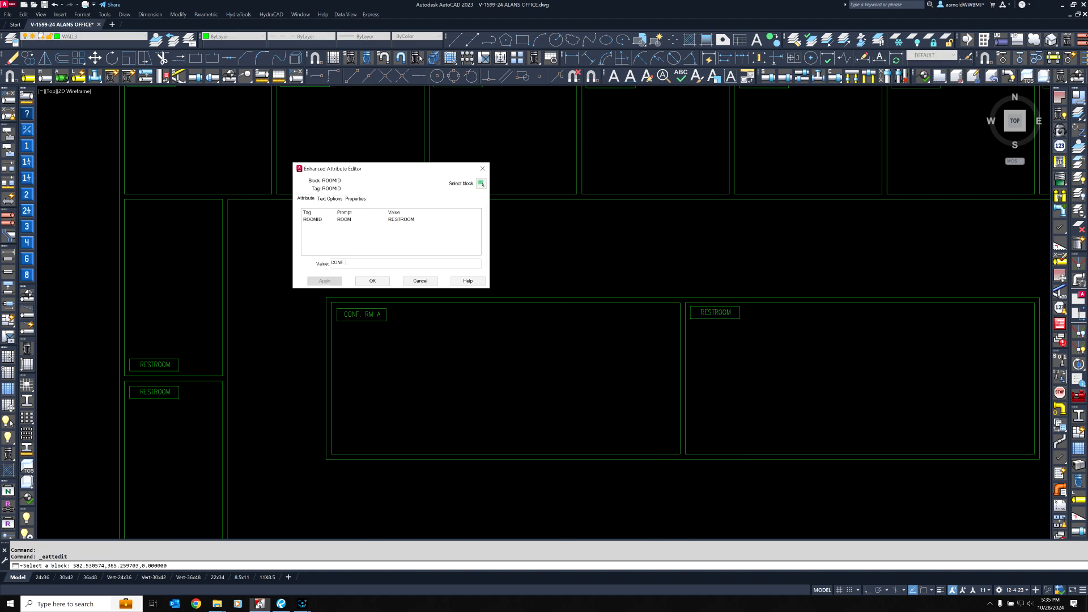
text(RM B)
key(Return)
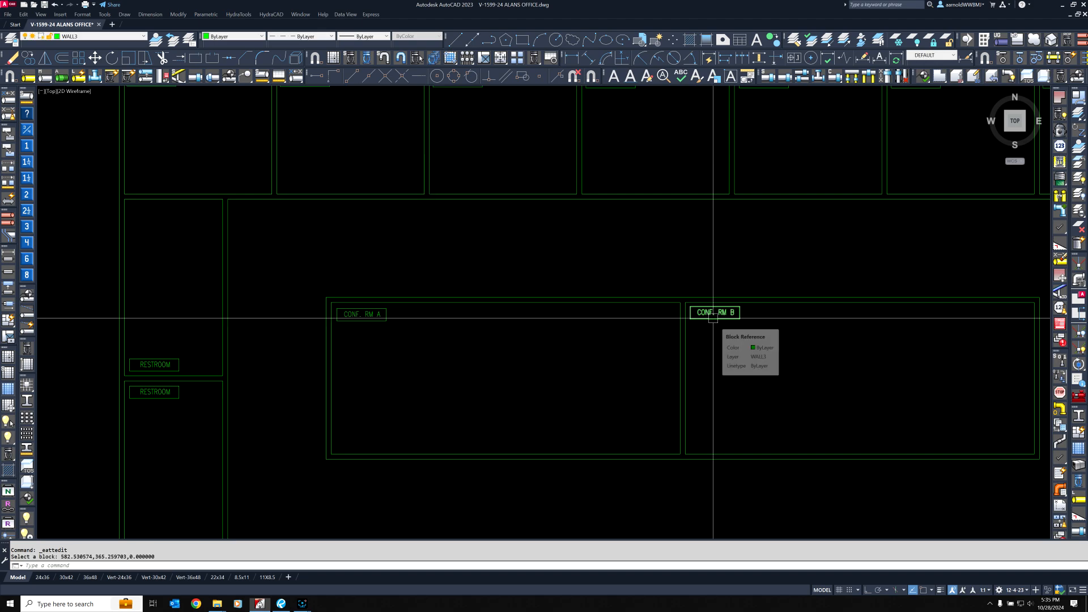
Change the RESTROOM tag in the small northeast room to MECHANICAL.
middle_drag(807, 320, 401, 351)
mouse_move(678, 290)
middle_down()
mouse_move(549, 345)
mouse_move(501, 379)
middle_up()
double_click(642, 207)
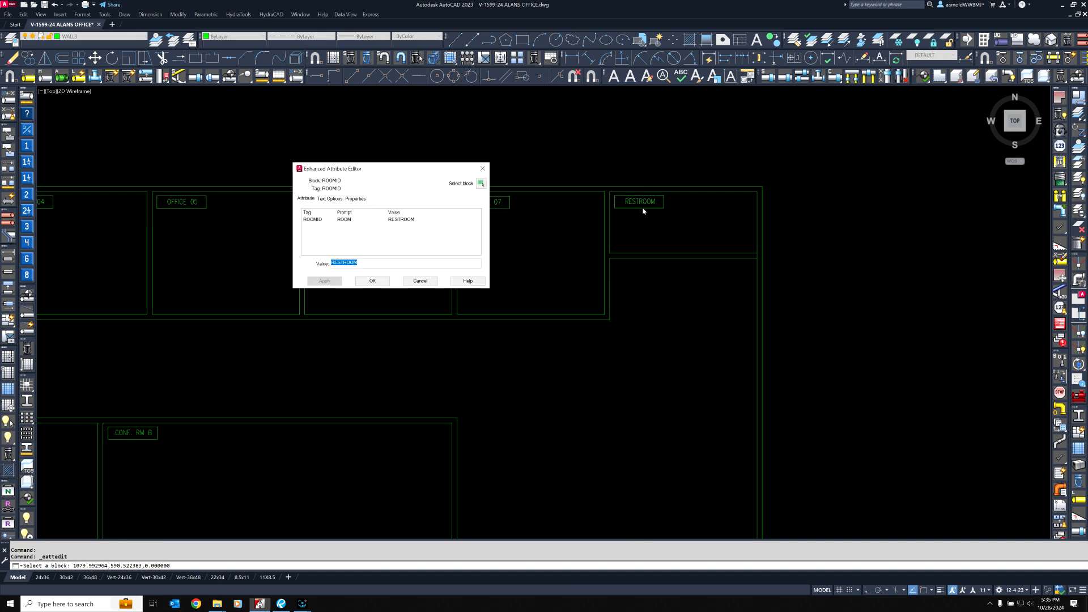
text(MECHANICAL)
key(Return)
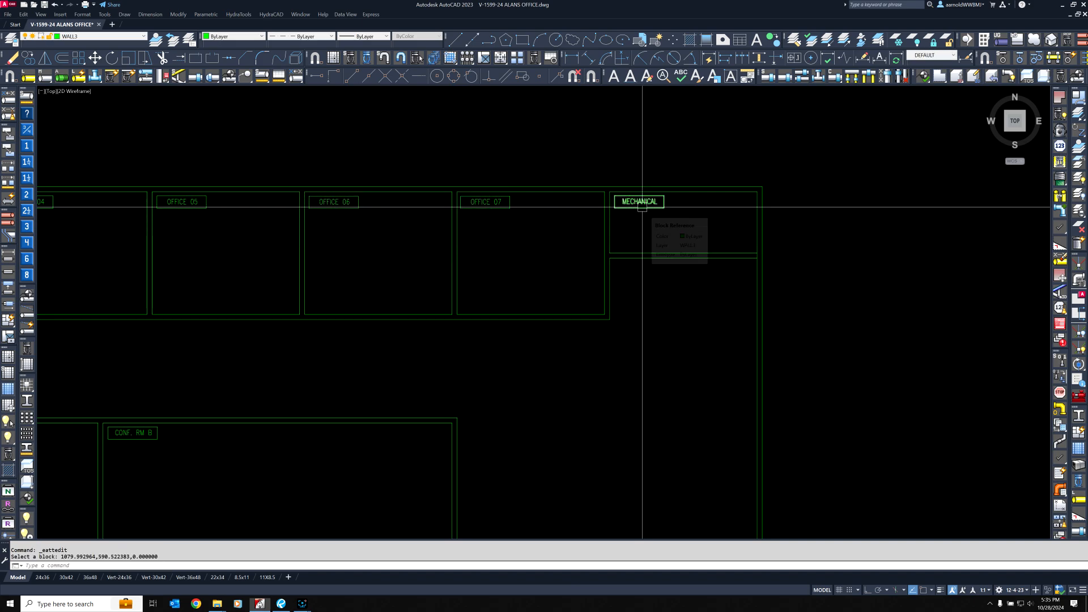
scroll(643, 226, down, 4)
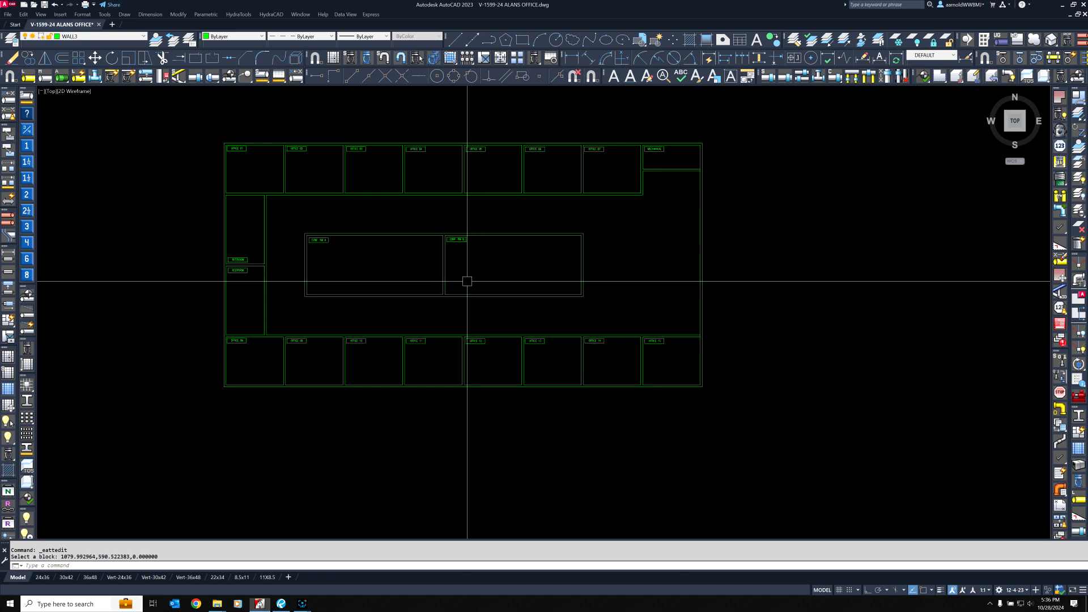
middle_drag(349, 283, 352, 324)
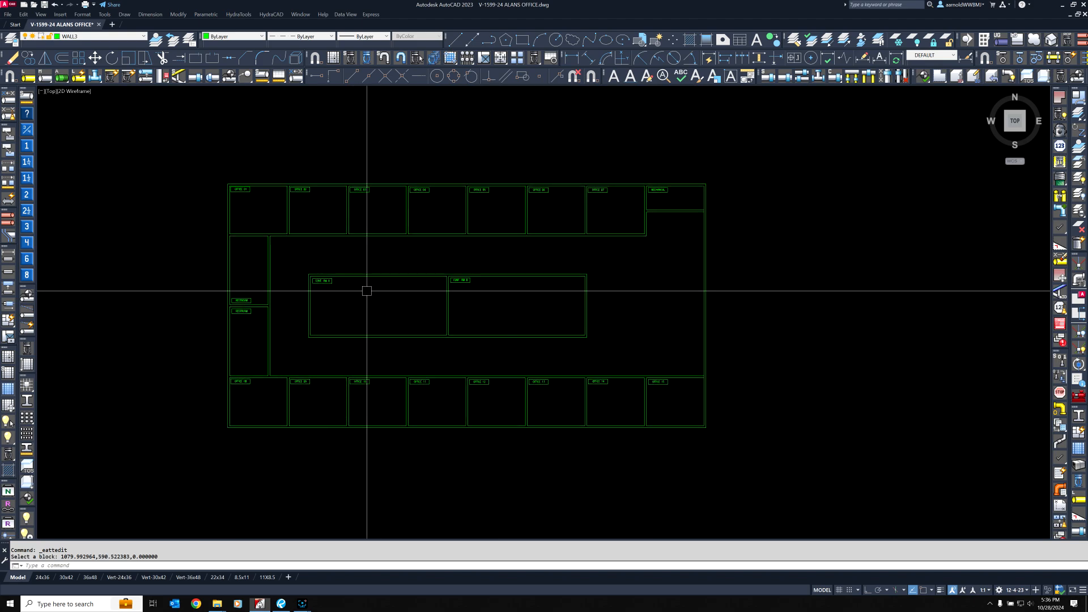